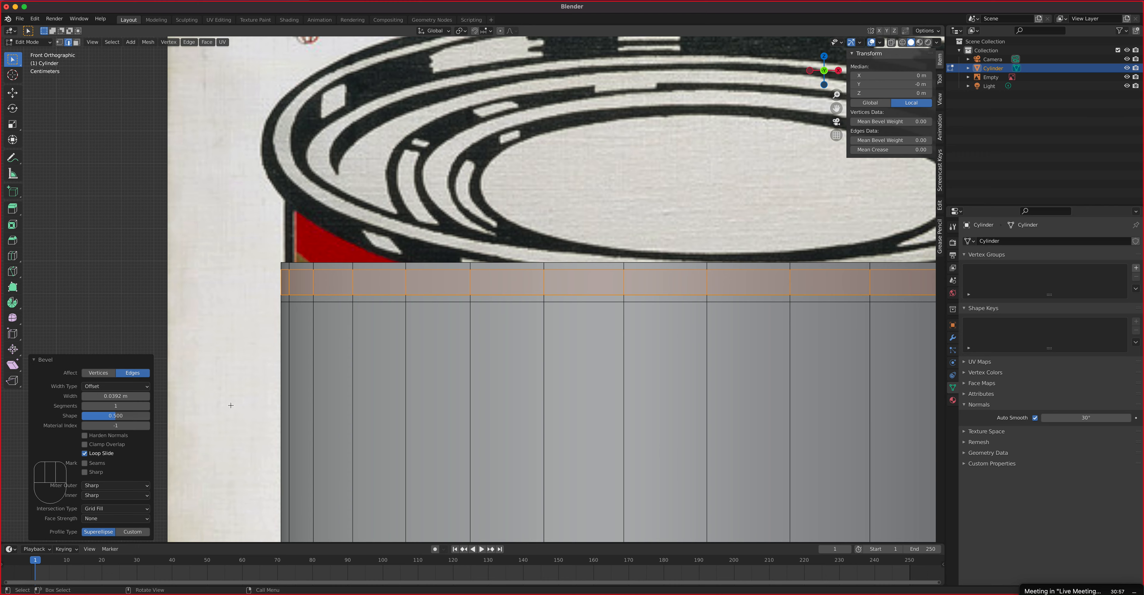
- Try the bevel on the rim edge loops with 3 segments and undo the bevel
{"action": "left_click", "coordinate": [147, 408]}
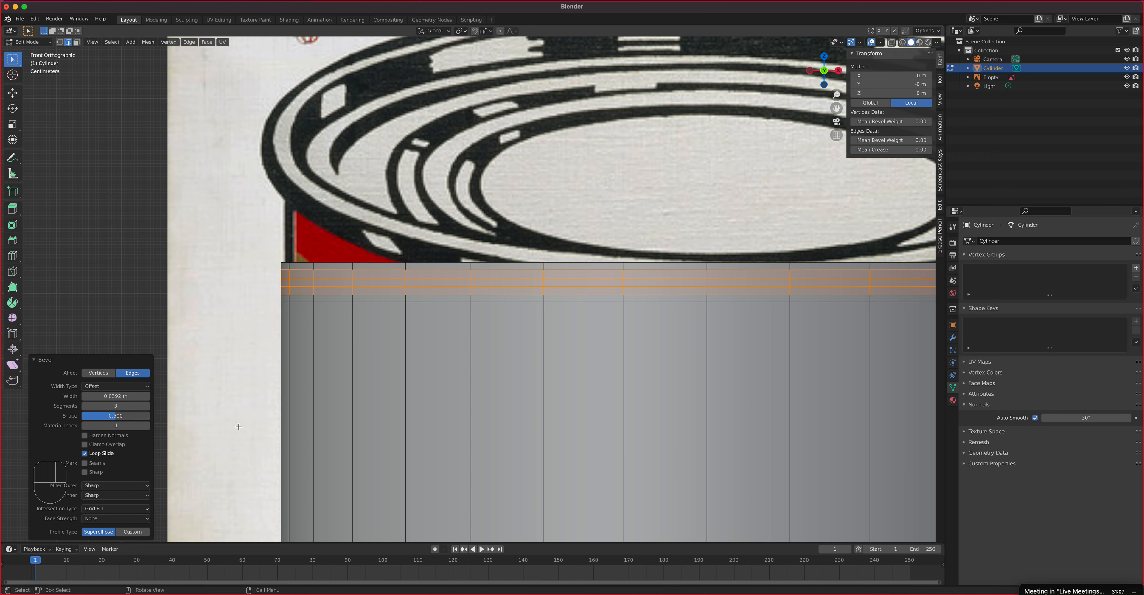
{"action": "mouse_move", "coordinate": [118, 416]}
{"action": "left_mouse_down"}
{"action": "mouse_move", "coordinate": [82, 416]}
{"action": "mouse_move", "coordinate": [116, 416]}
{"action": "left_mouse_up"}
{"action": "key", "text": "super+z"}
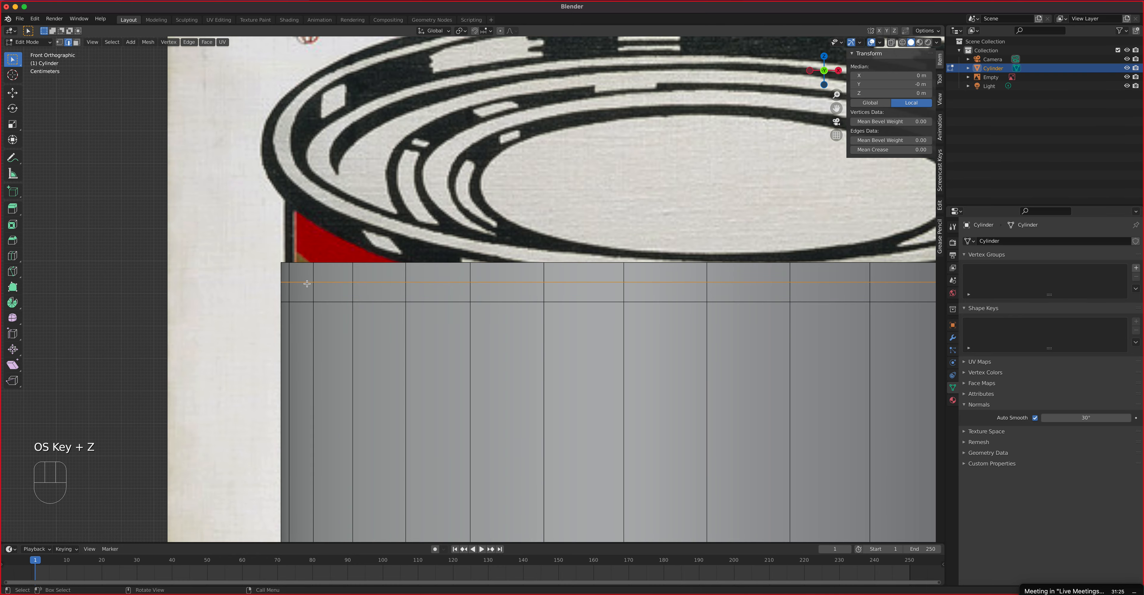
- Try to scale the selected upper and lower rim edge loops outward together
{"action": "scroll", "coordinate": [566, 365], "scroll_direction": "down", "scroll_amount": 5}
{"action": "middle_click_drag", "start_coordinate": [551, 485], "coordinate": [471, 365], "text": "shift"}
{"action": "scroll", "coordinate": [499, 237], "scroll_direction": "up", "scroll_amount": 4}
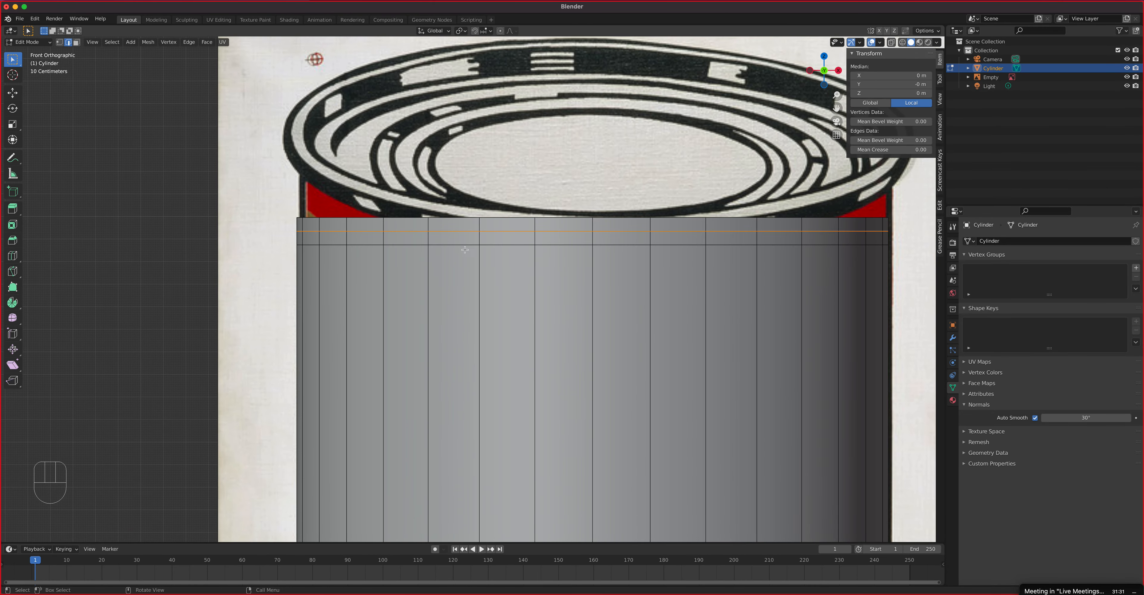
{"action": "scroll", "coordinate": [453, 244], "scroll_direction": "up", "scroll_amount": 1}
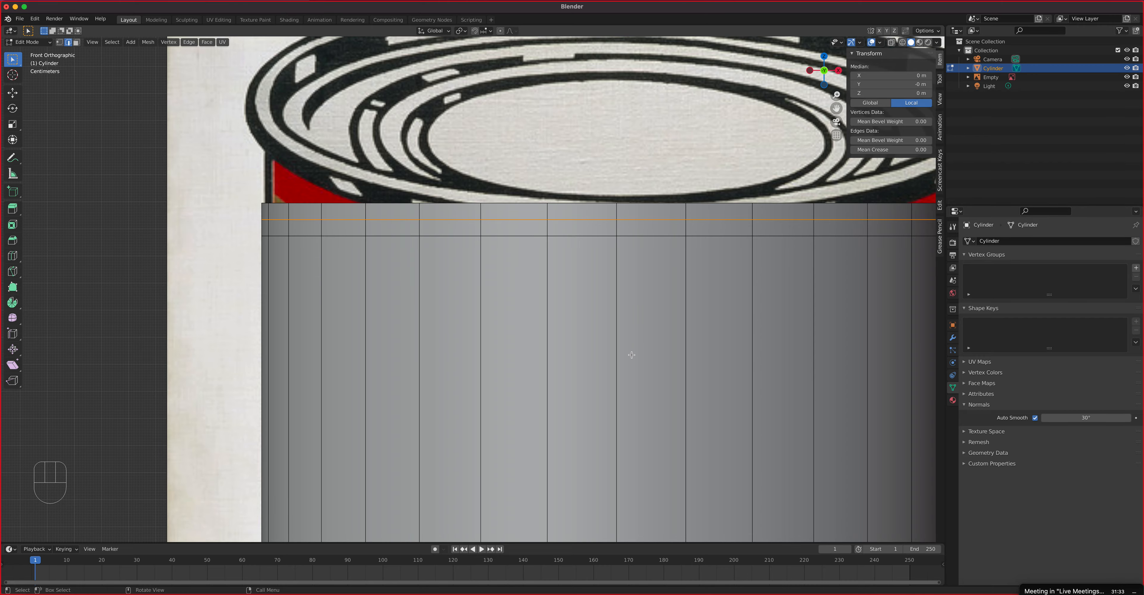
{"action": "scroll", "coordinate": [631, 356], "scroll_direction": "down", "scroll_amount": 5}
{"action": "middle_click_drag", "start_coordinate": [605, 383], "coordinate": [586, 220], "text": "shift"}
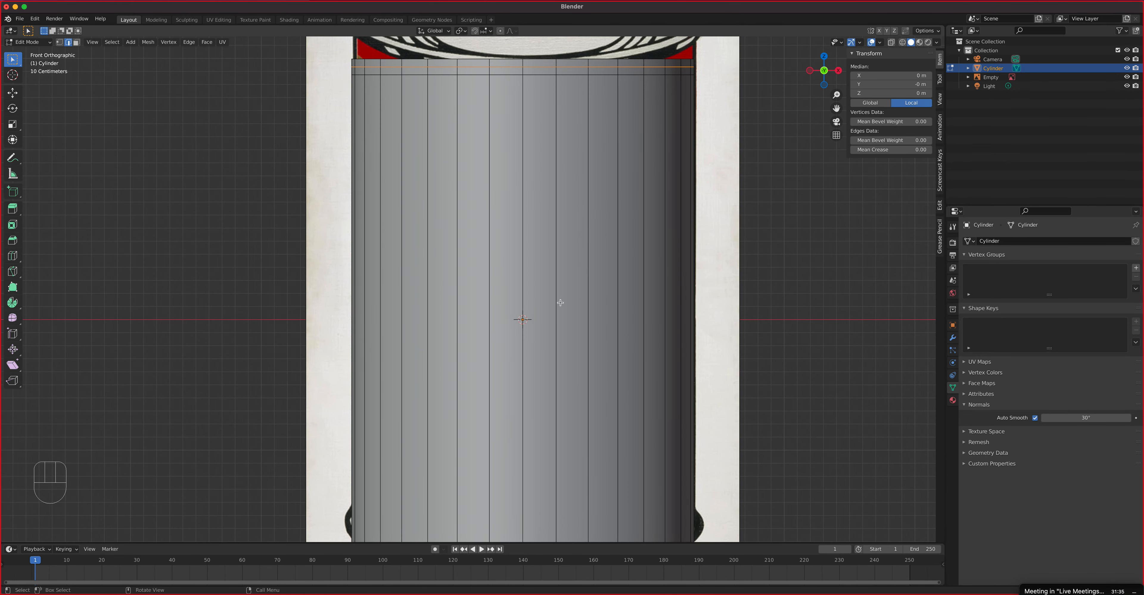
{"action": "scroll", "coordinate": [560, 302], "scroll_direction": "down", "scroll_amount": 2}
{"action": "key", "text": "s"}
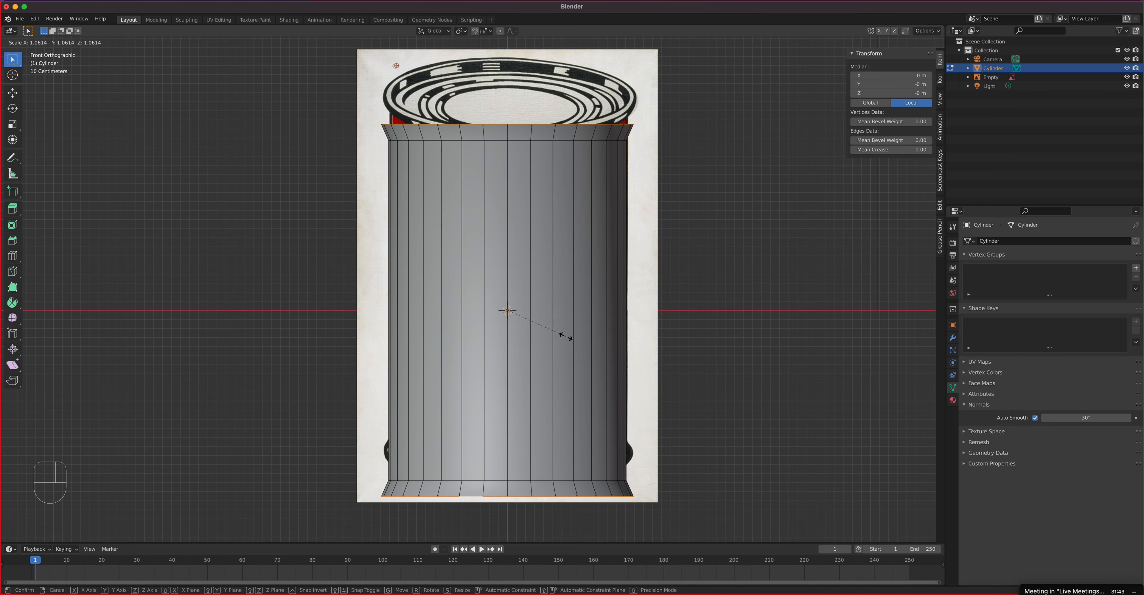
{"action": "left_click", "coordinate": [540, 317]}
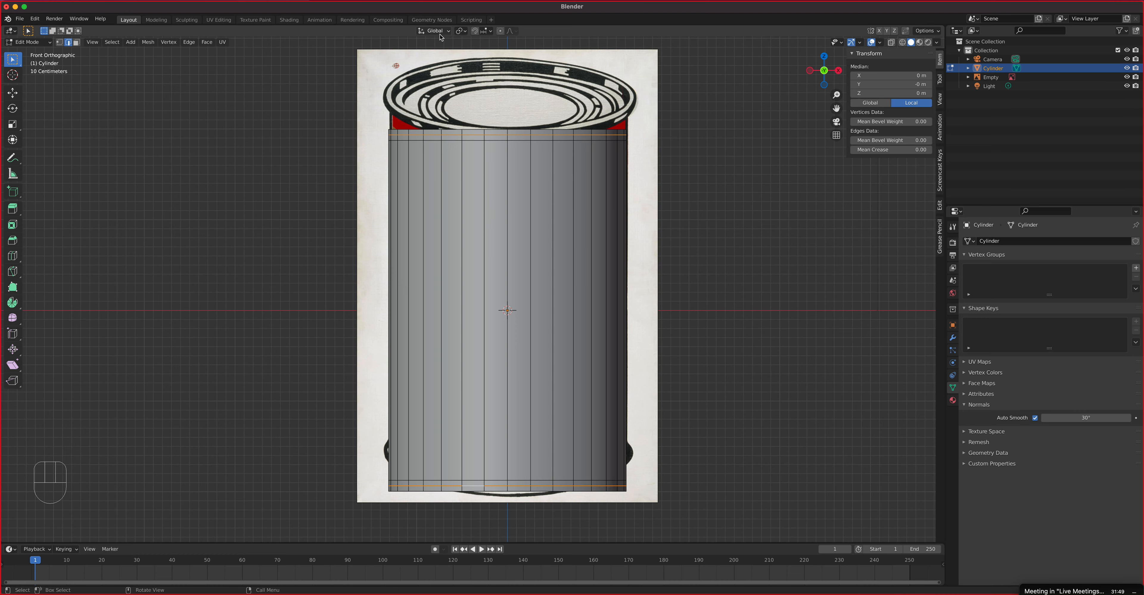
- Set the pivot to Individual Origins and scale the upper and lower rim edge loops outward to about 1.034
{"action": "left_click", "coordinate": [465, 36]}
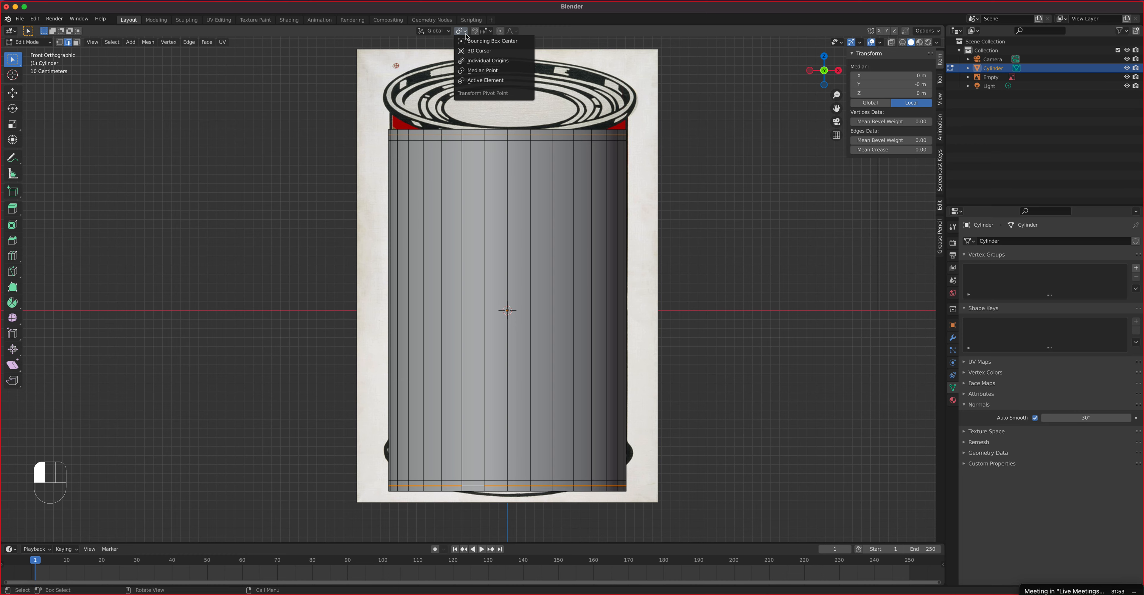
{"action": "left_click", "coordinate": [479, 65]}
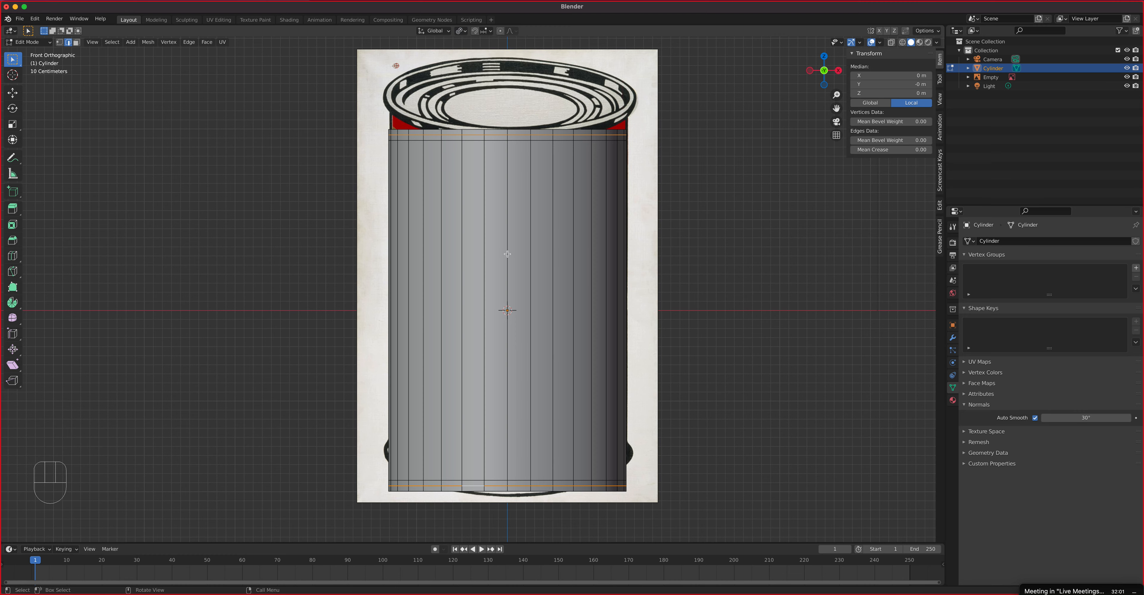
{"action": "key", "text": "s"}
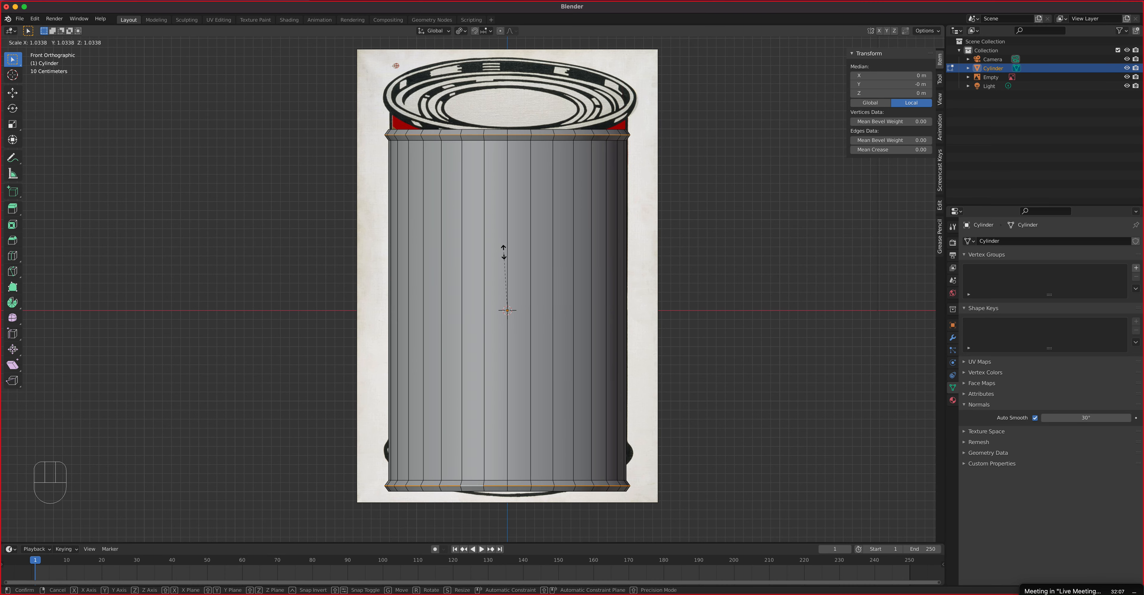
{"action": "left_click", "coordinate": [504, 251]}
- Set the pivot to Median Point and bevel the upper and lower rim edge loops by about 0.048 m with 3 segments
{"action": "scroll", "coordinate": [382, 168], "scroll_direction": "up", "scroll_amount": 3}
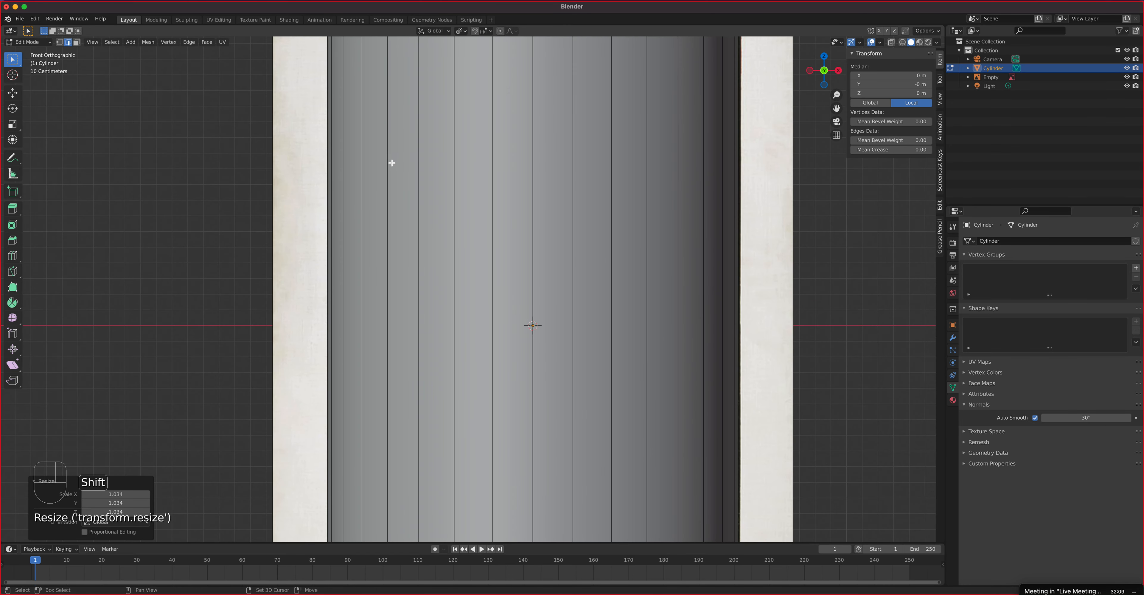
{"action": "middle_click_drag", "start_coordinate": [388, 163], "coordinate": [437, 336], "text": "shift"}
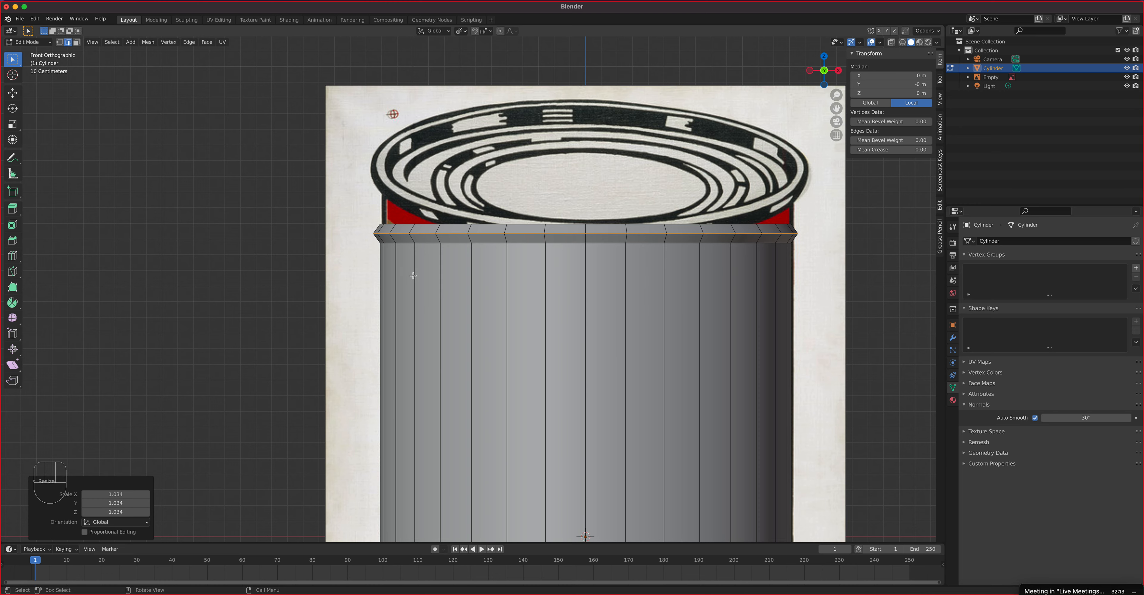
{"action": "left_click", "coordinate": [461, 31]}
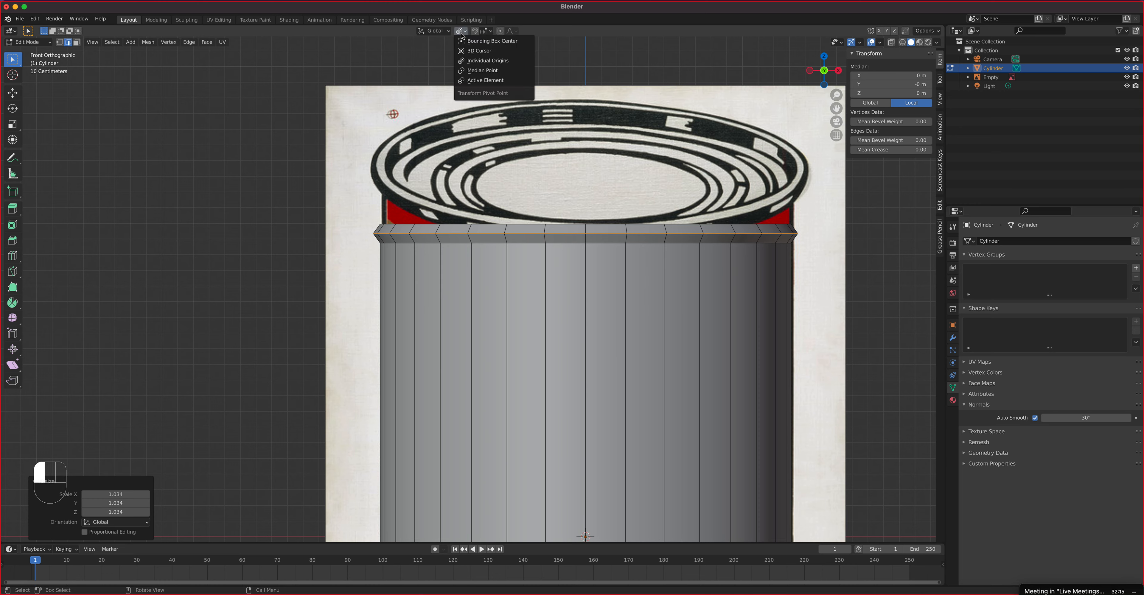
{"action": "left_click", "coordinate": [482, 70]}
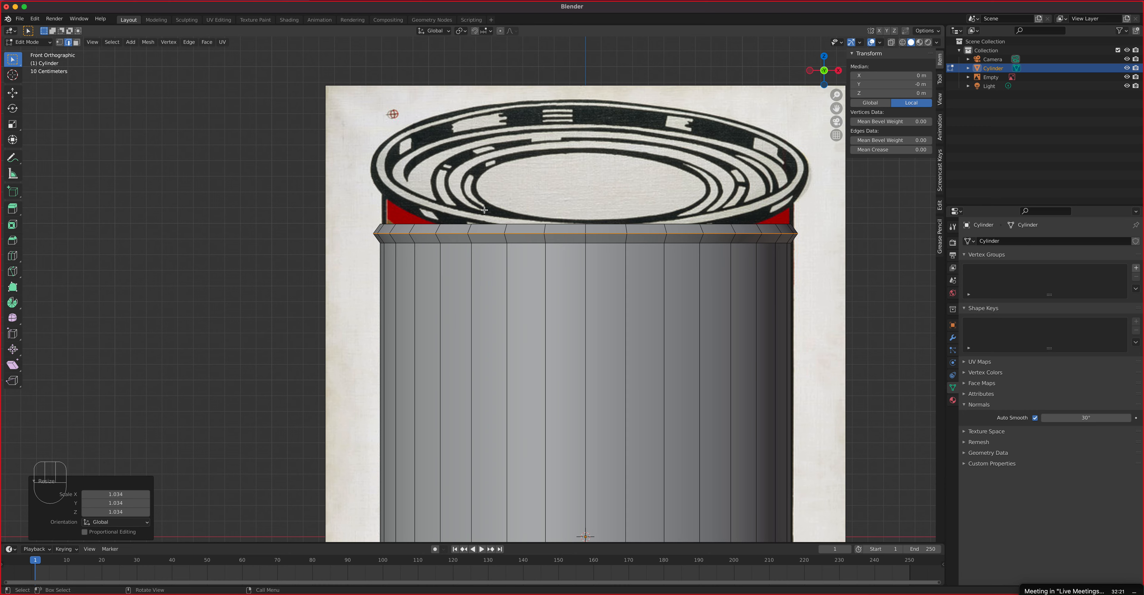
{"action": "right_click", "coordinate": [397, 238]}
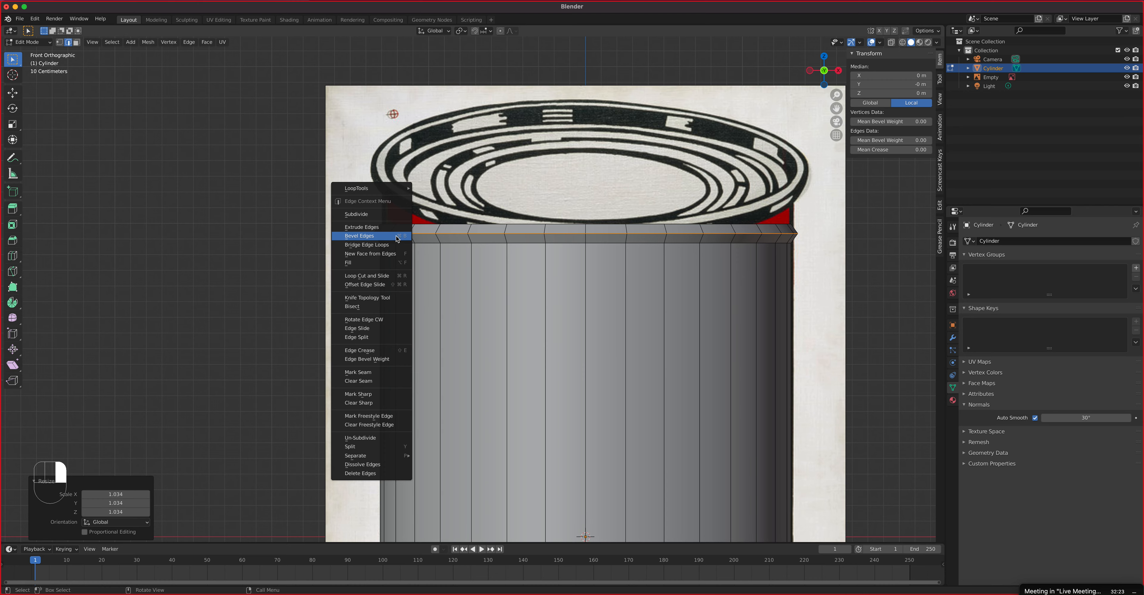
{"action": "left_click", "coordinate": [397, 239]}
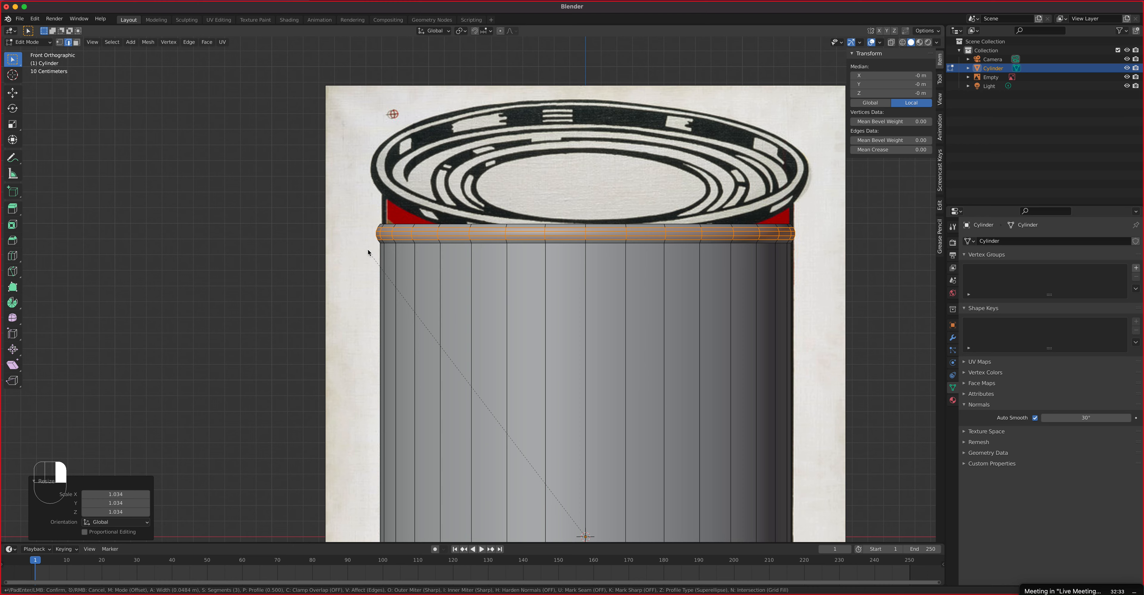
{"action": "left_click", "coordinate": [368, 253]}
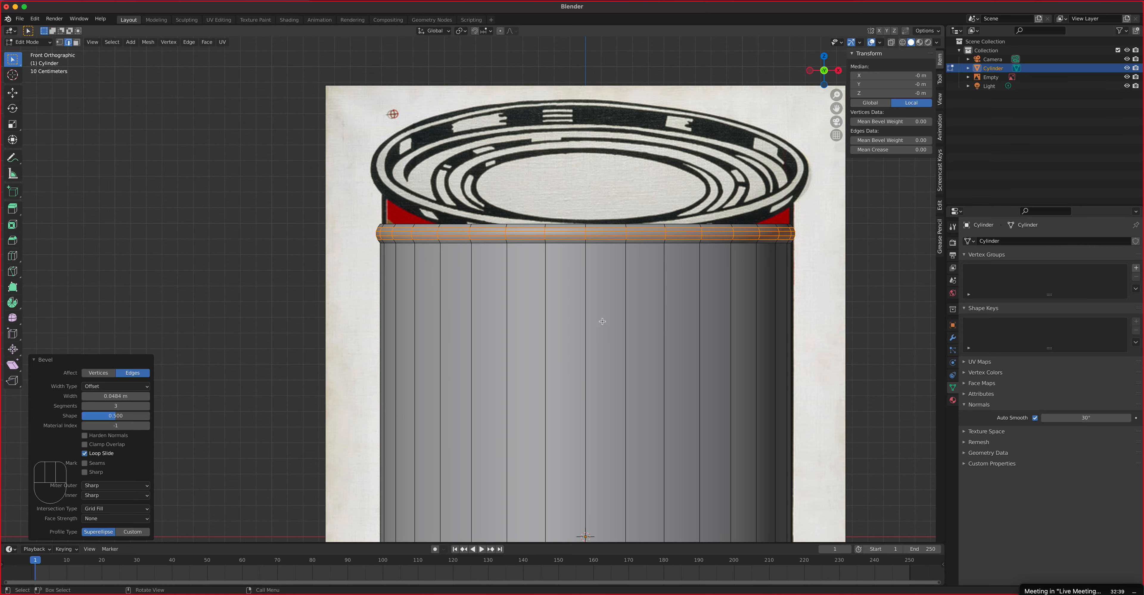
- Switch to face selection and inset the cylinder's top face by about 0.055 m
{"action": "scroll", "coordinate": [577, 311], "scroll_direction": "down", "scroll_amount": 10, "text": "shift"}
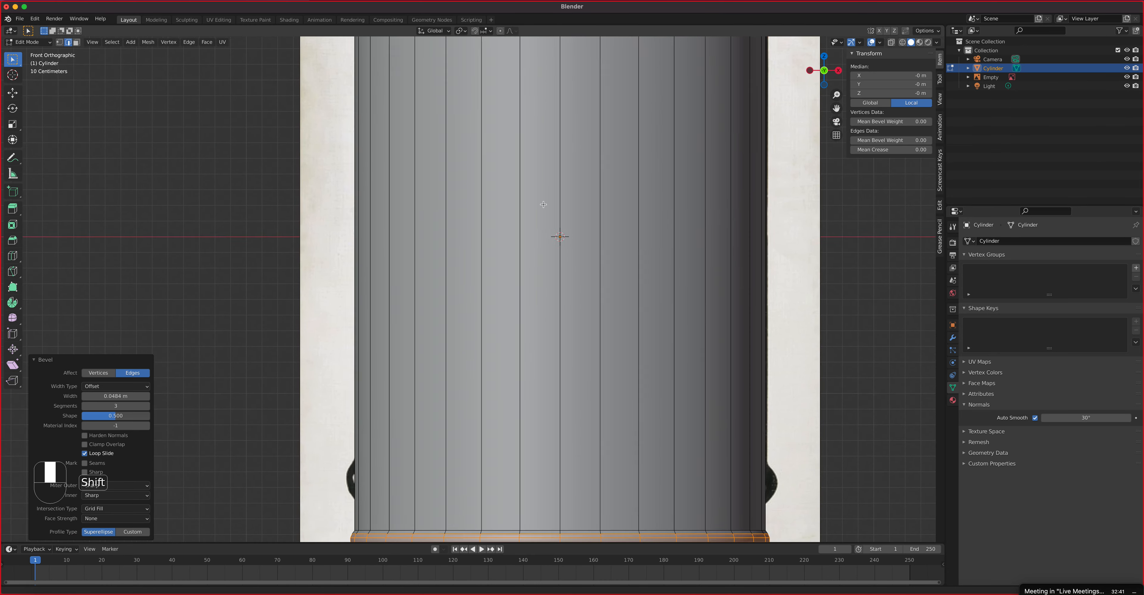
{"action": "scroll", "coordinate": [639, 177], "scroll_direction": "up", "scroll_amount": 10, "text": "shift"}
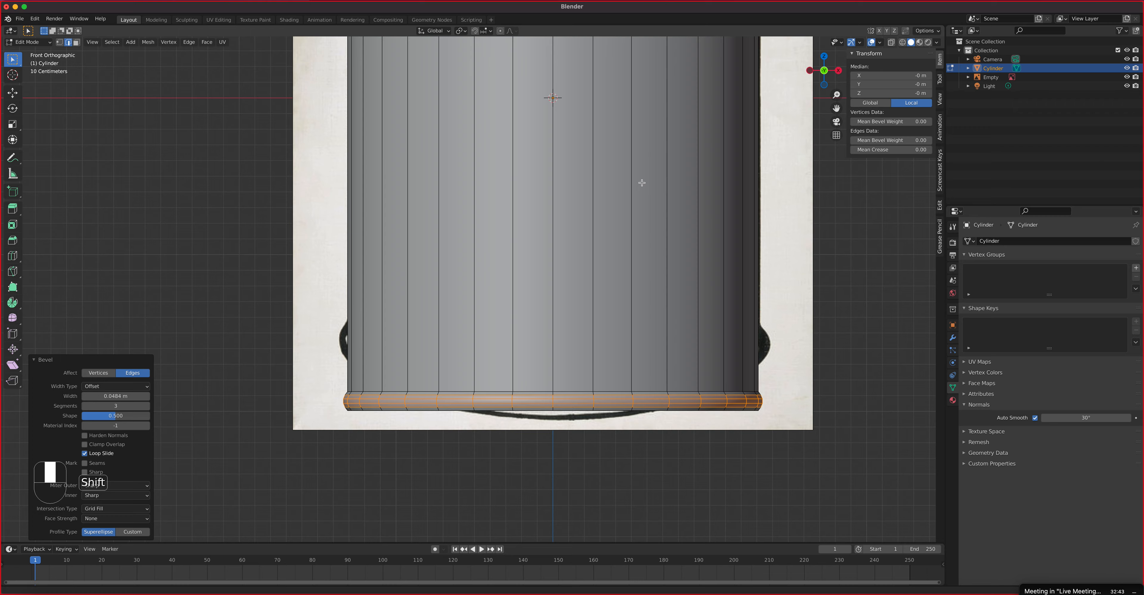
{"action": "scroll", "coordinate": [615, 294], "scroll_direction": "up", "scroll_amount": 4, "text": "shift"}
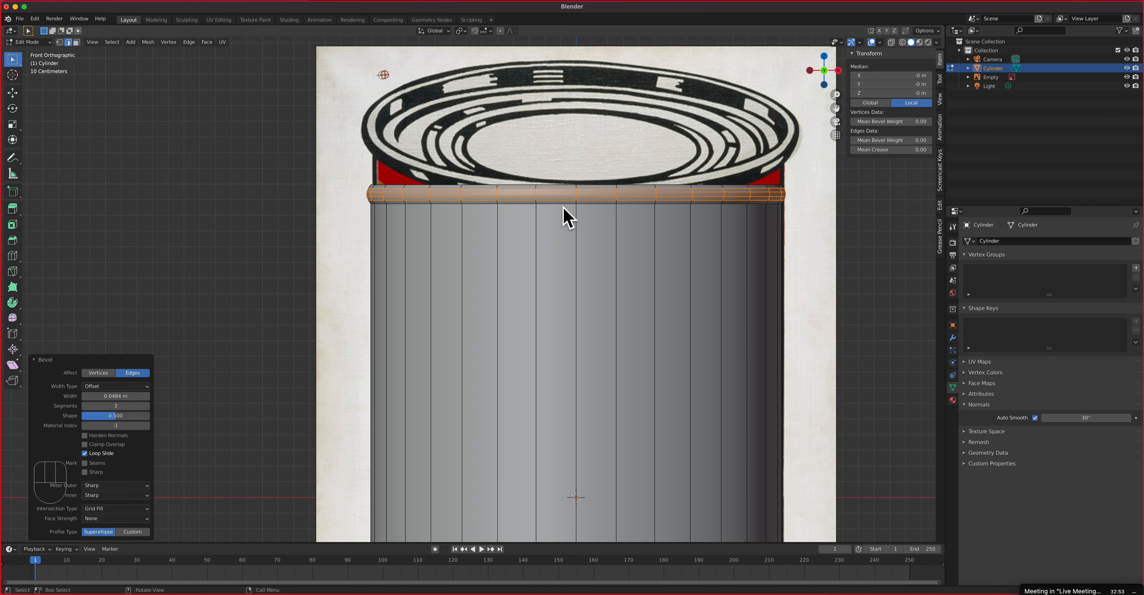
{"action": "middle_click_drag", "start_coordinate": [613, 242], "coordinate": [561, 273]}
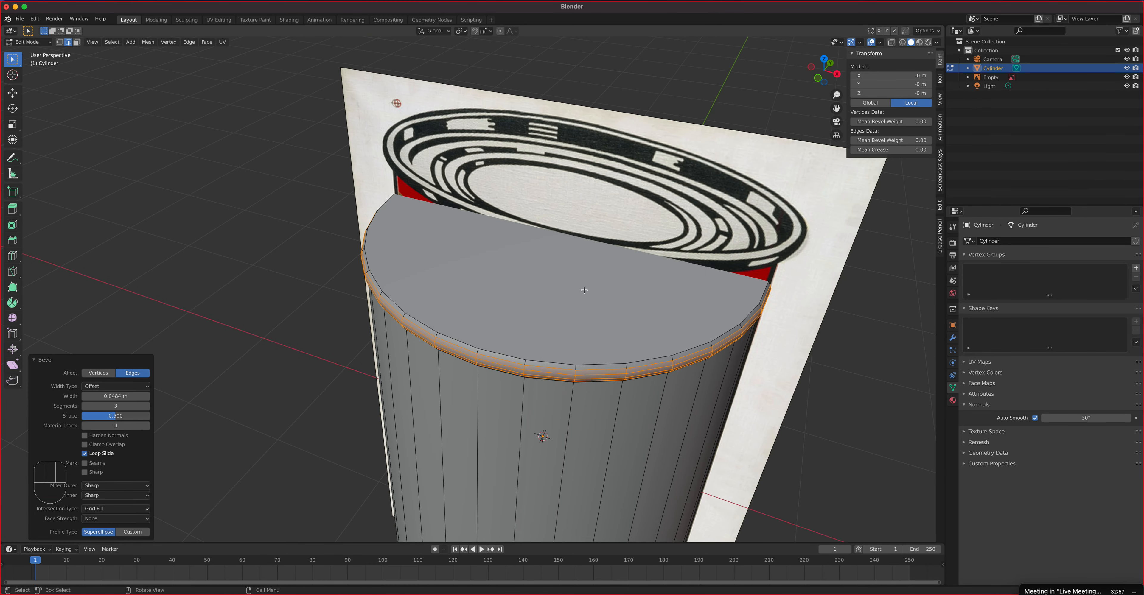
{"action": "scroll", "coordinate": [561, 273], "scroll_direction": "up", "scroll_amount": 3}
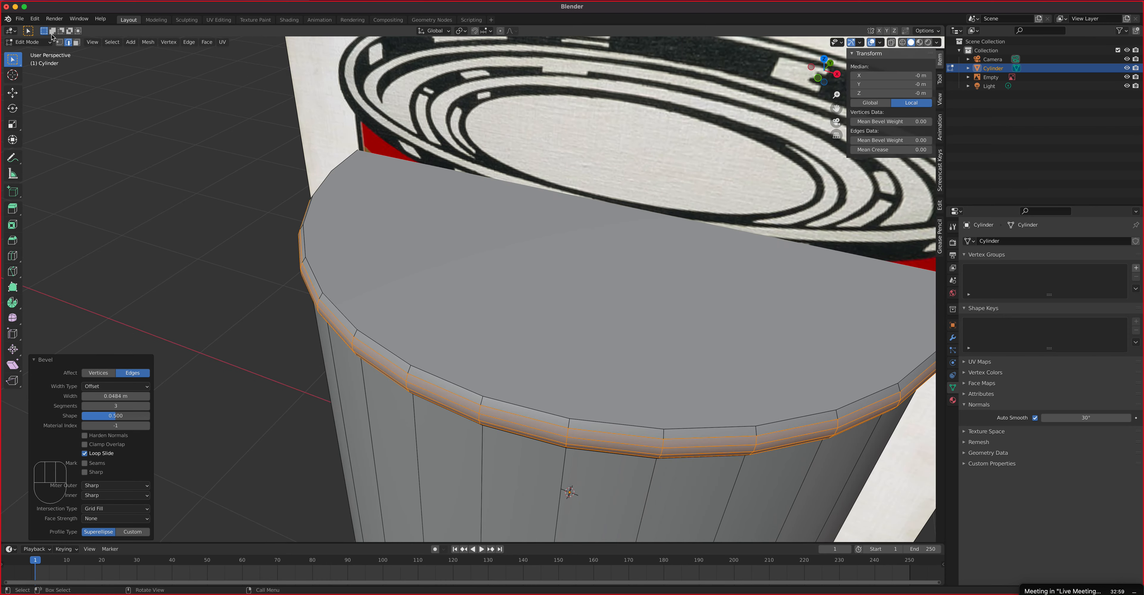
{"action": "left_click", "coordinate": [76, 43]}
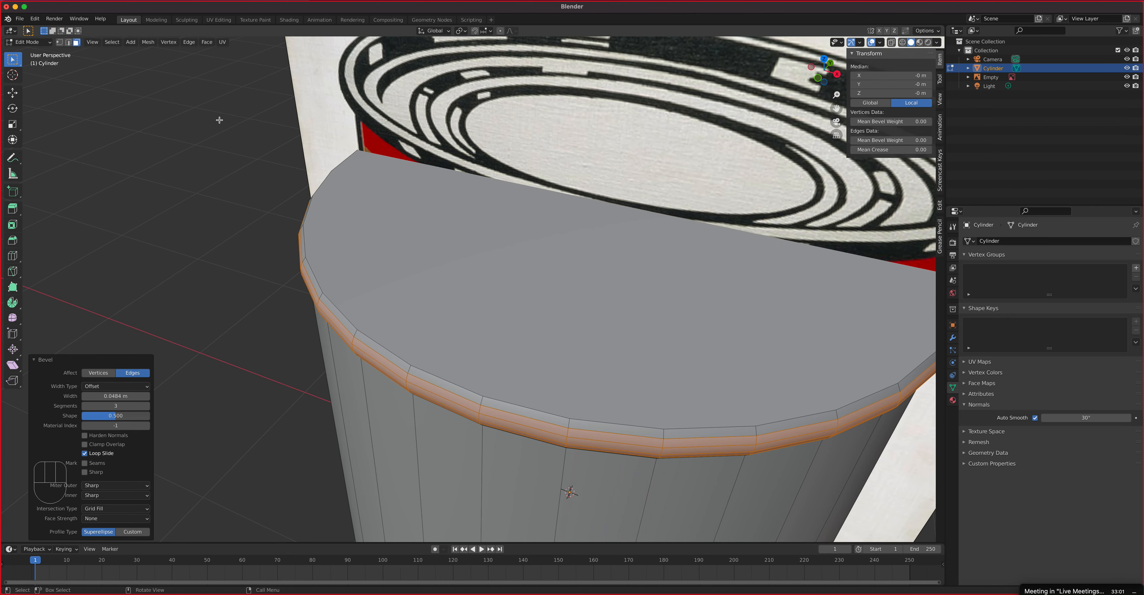
{"action": "left_click", "coordinate": [576, 268]}
{"action": "middle_click_drag", "start_coordinate": [765, 342], "coordinate": [547, 387], "text": "shift"}
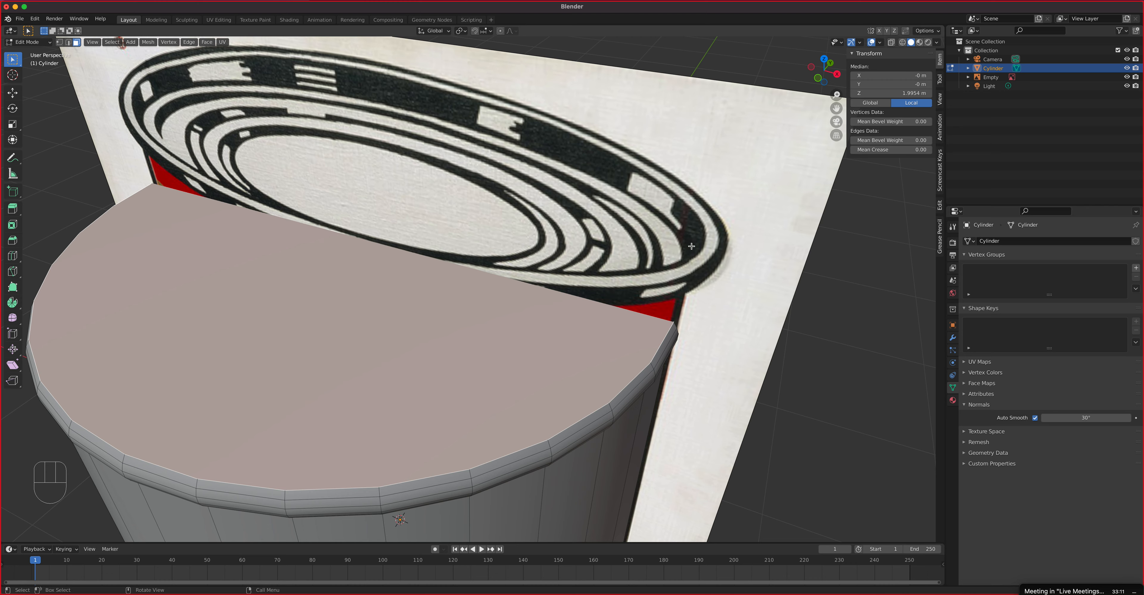
{"action": "key", "text": "i"}
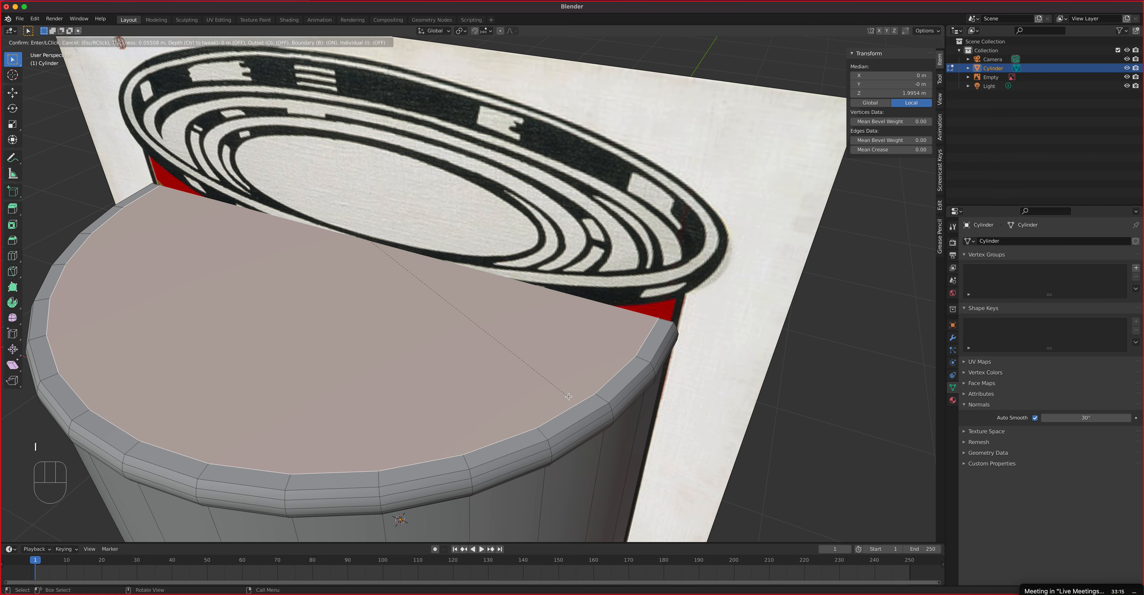
{"action": "left_click", "coordinate": [569, 397]}
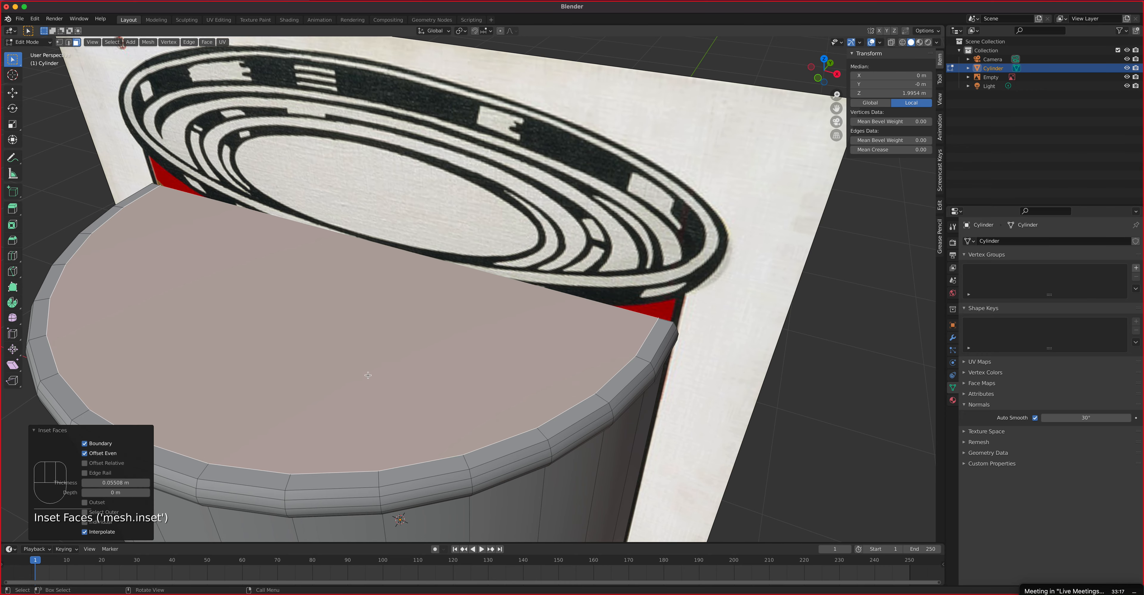
- Extrude the inset top face down about 0.105 m and inset the recessed face by about 0.1 m
{"action": "middle_click_drag", "start_coordinate": [373, 376], "coordinate": [459, 374]}
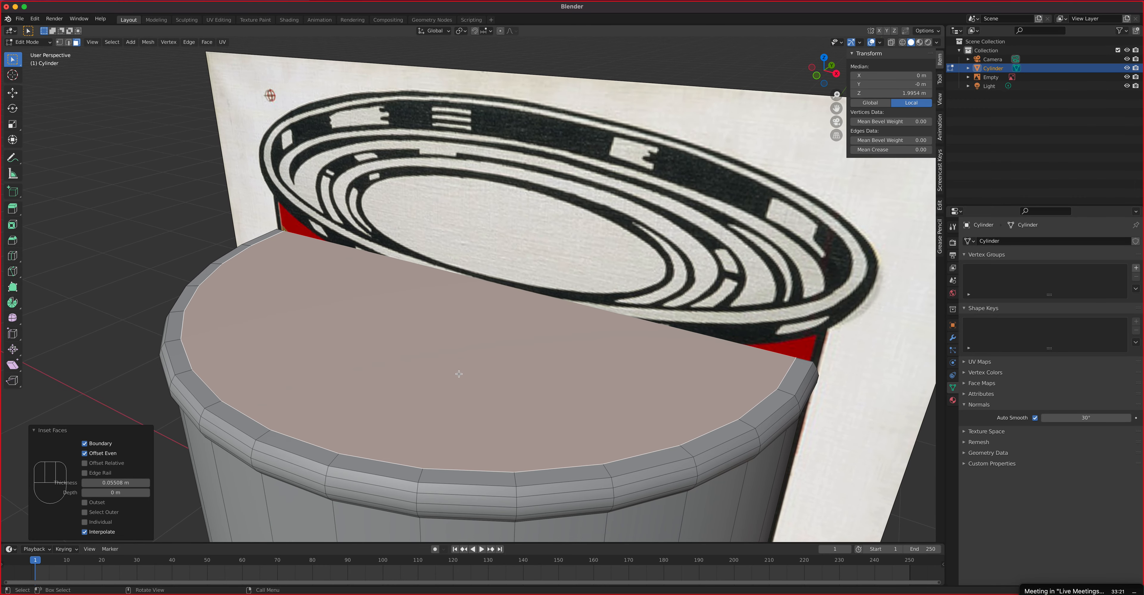
{"action": "key", "text": "e"}
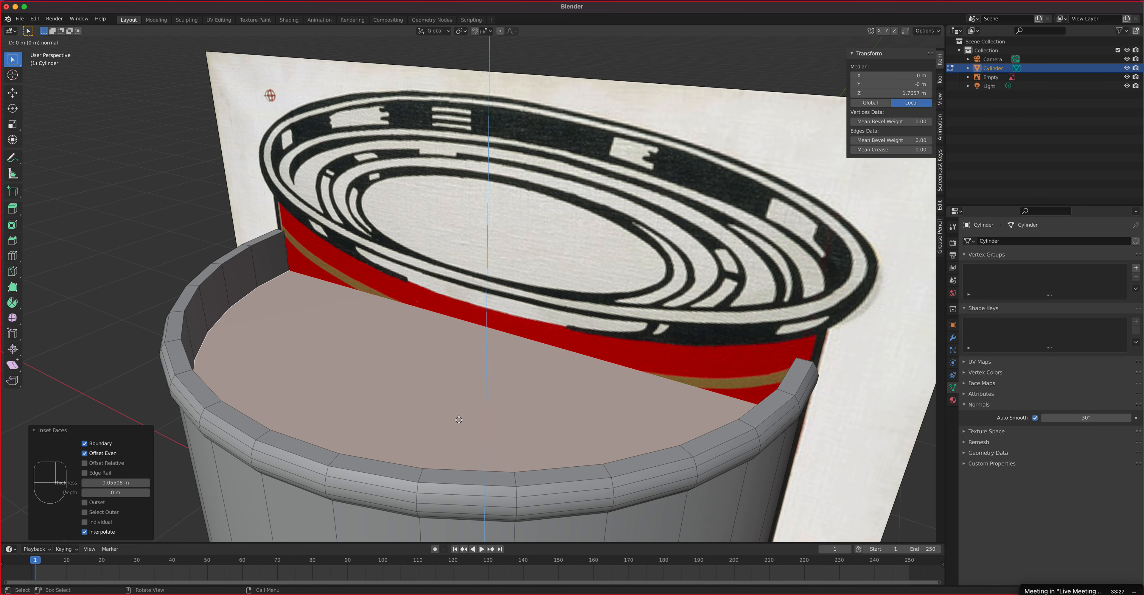
{"action": "left_click", "coordinate": [453, 396]}
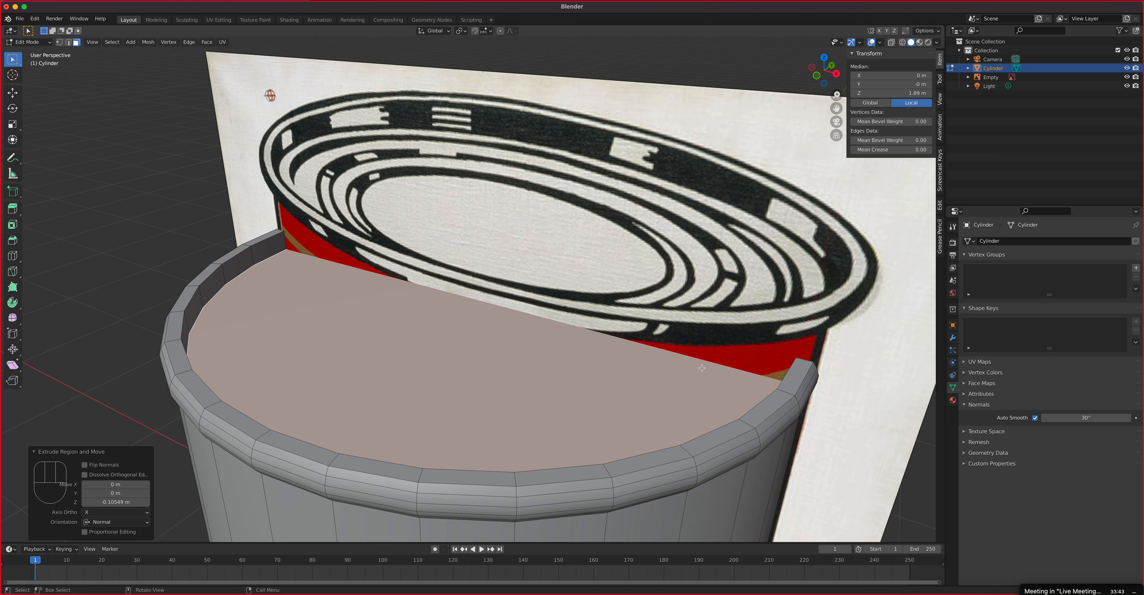
{"action": "key", "text": "i"}
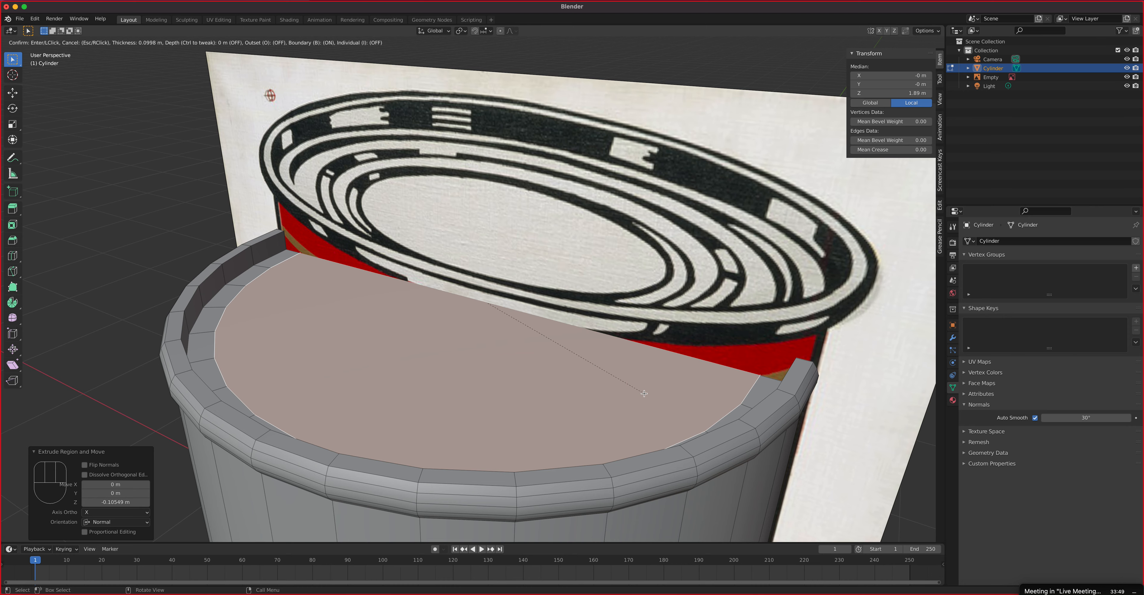
{"action": "left_click", "coordinate": [644, 394]}
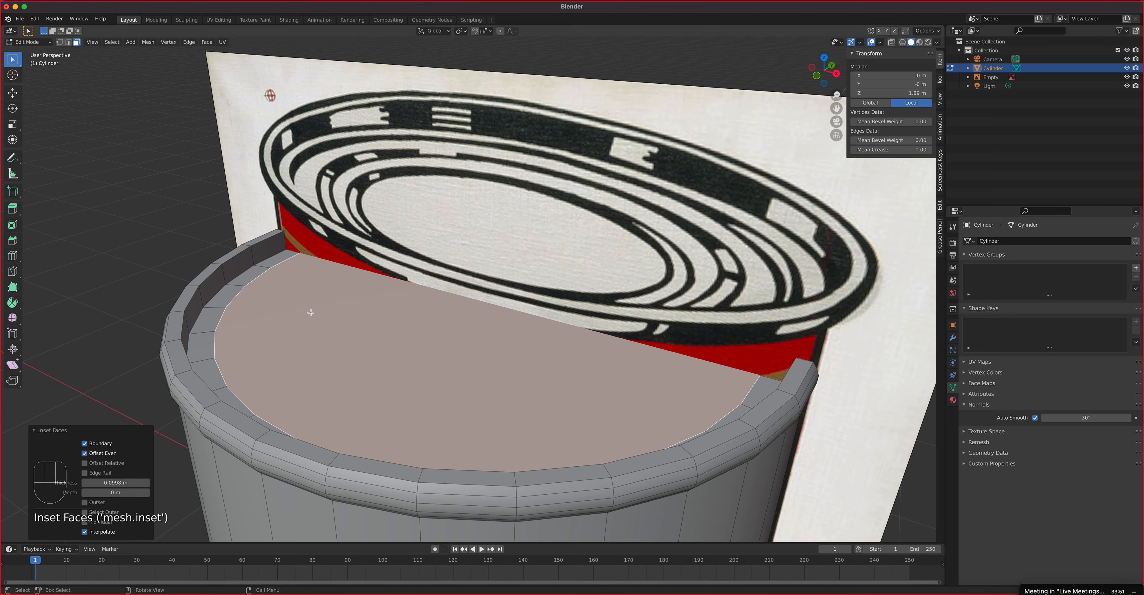
- Extrude the inner lid face down about 0.025 m and scale it to about 0.974
{"action": "key", "text": "e"}
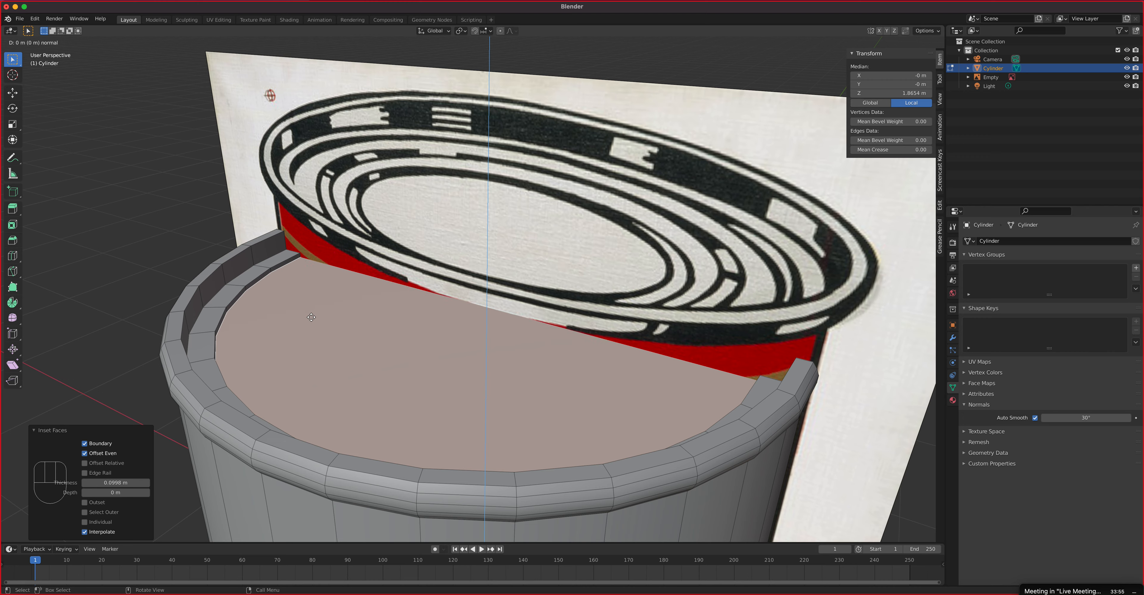
{"action": "left_click", "coordinate": [311, 317]}
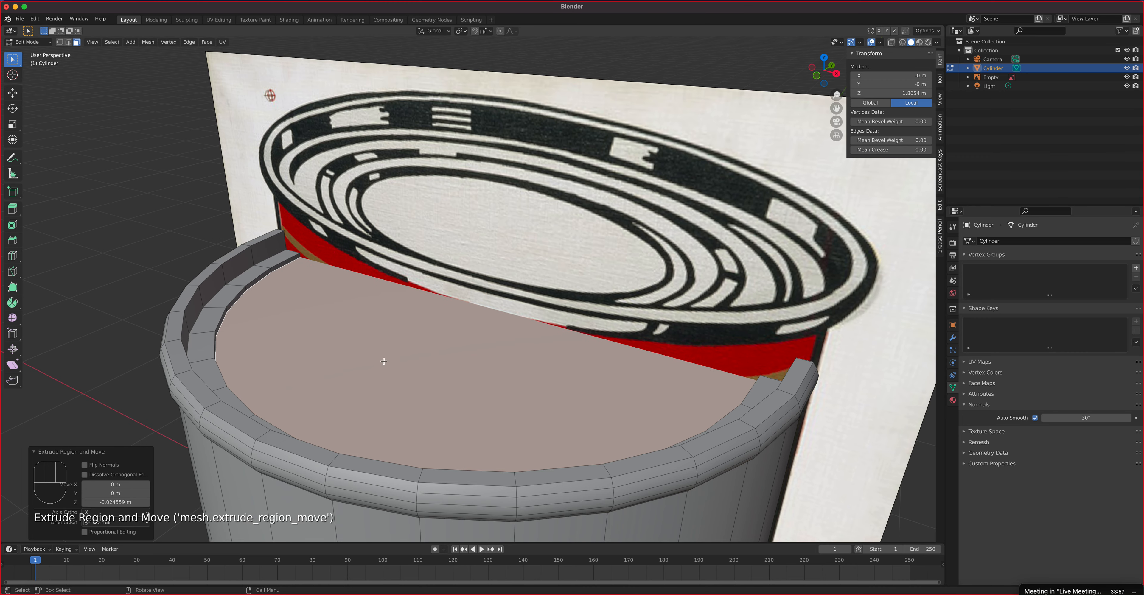
{"action": "key", "text": "s"}
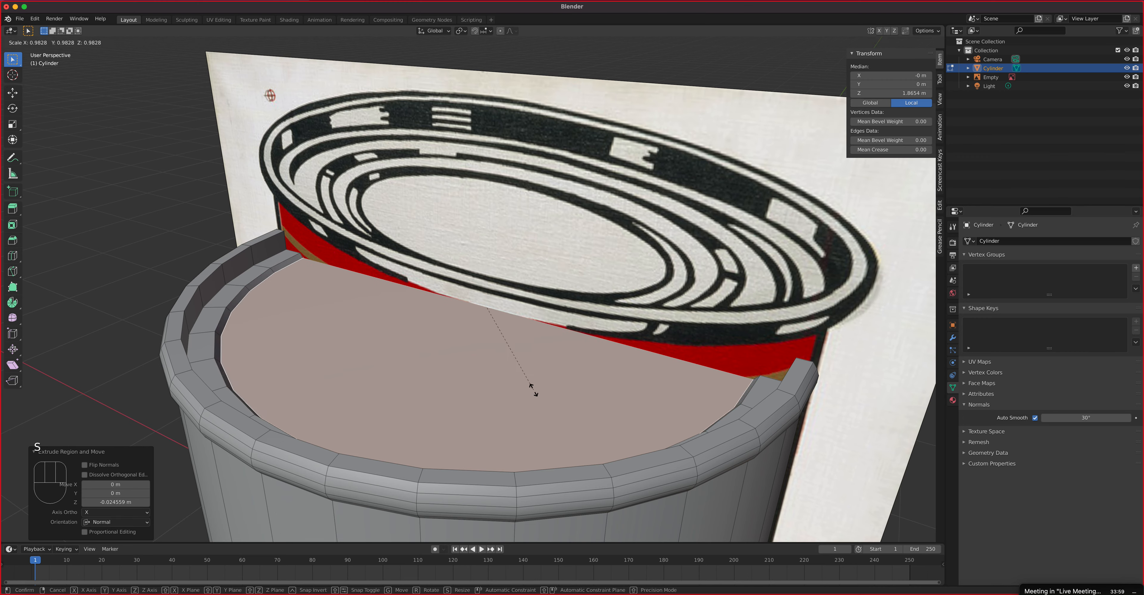
{"action": "left_click", "coordinate": [531, 390]}
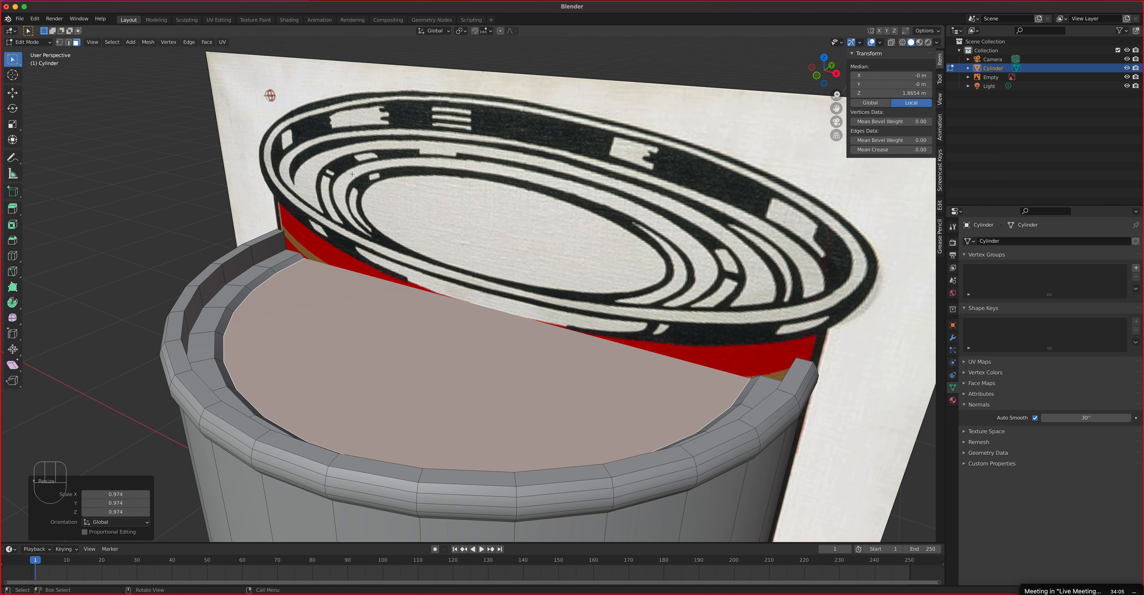
- Form another lid step from the inner face: inset it about 0.066 m, extrude down about 0.027 m and scale to about 0.959
{"action": "key", "text": "i"}
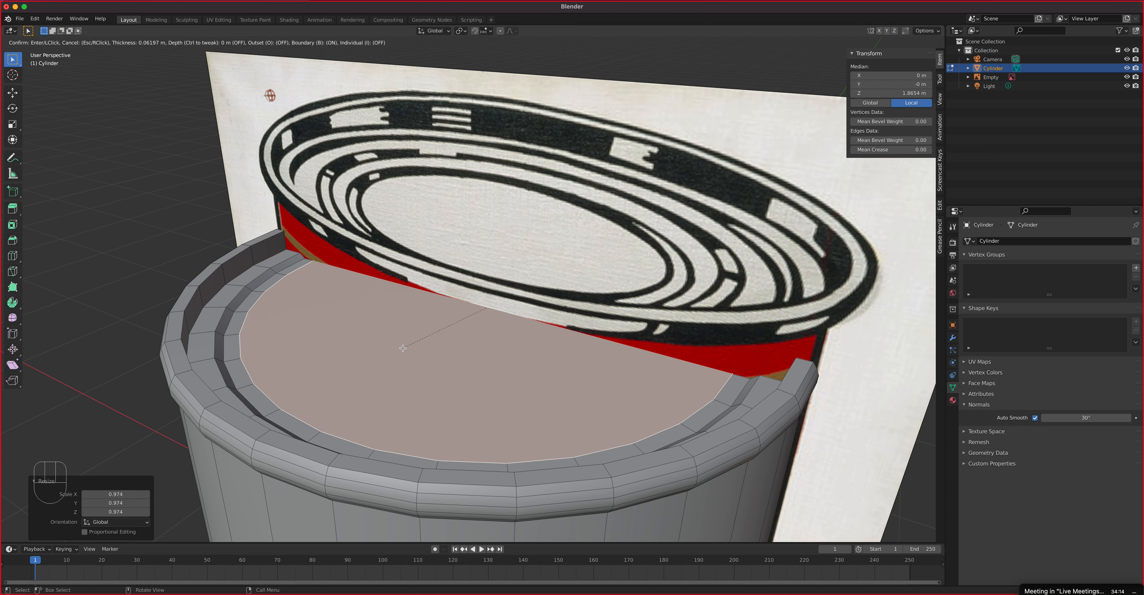
{"action": "left_click", "coordinate": [403, 347]}
{"action": "key", "text": "e"}
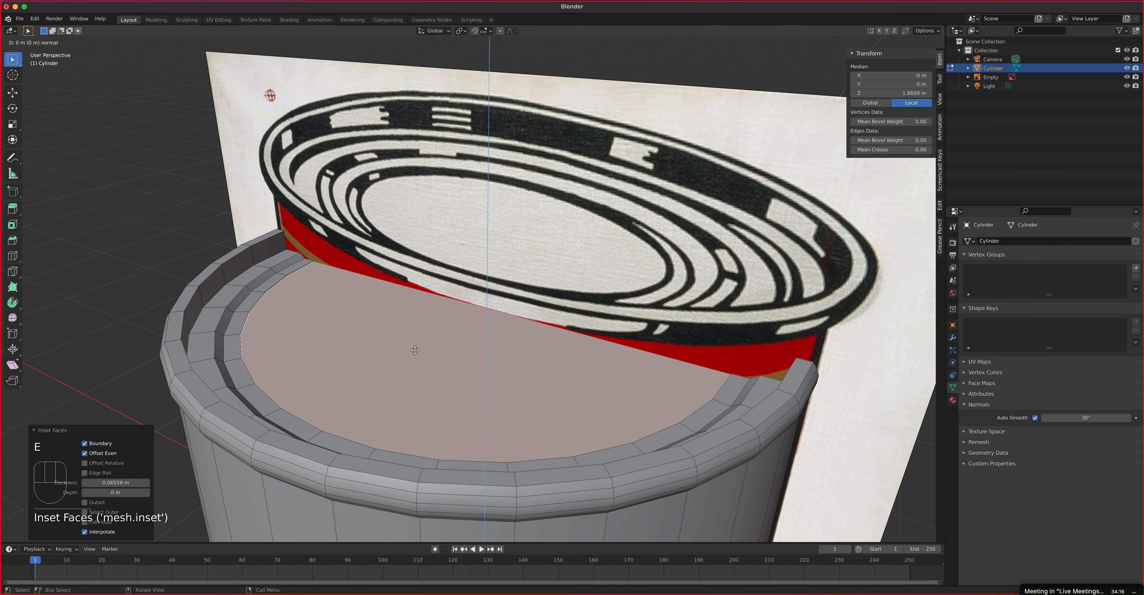
{"action": "left_click", "coordinate": [414, 354]}
{"action": "key", "text": "s"}
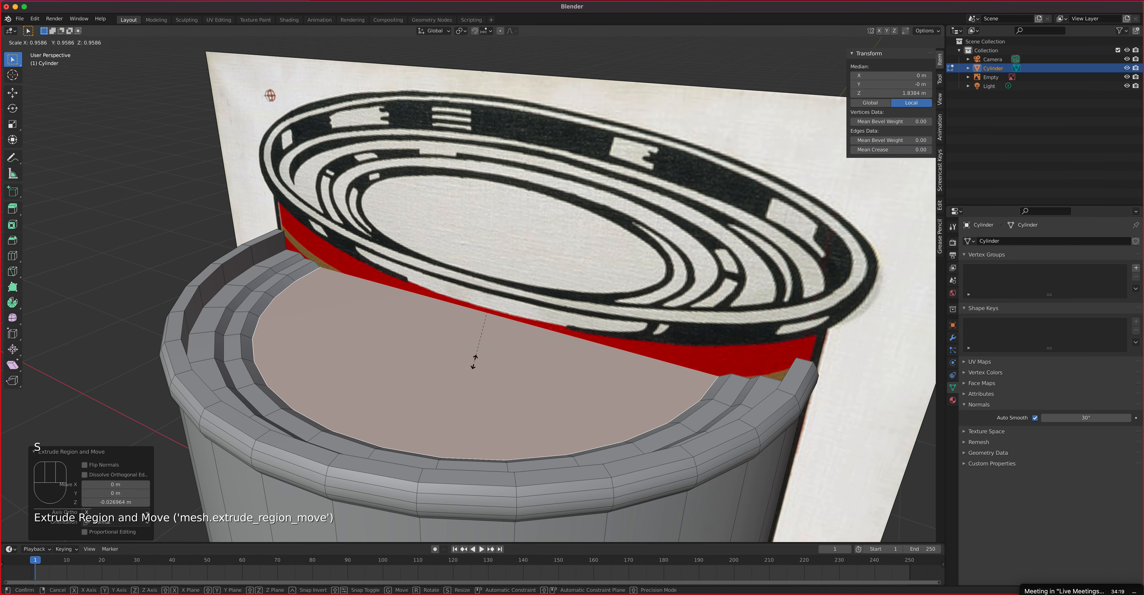
{"action": "left_click", "coordinate": [475, 362]}
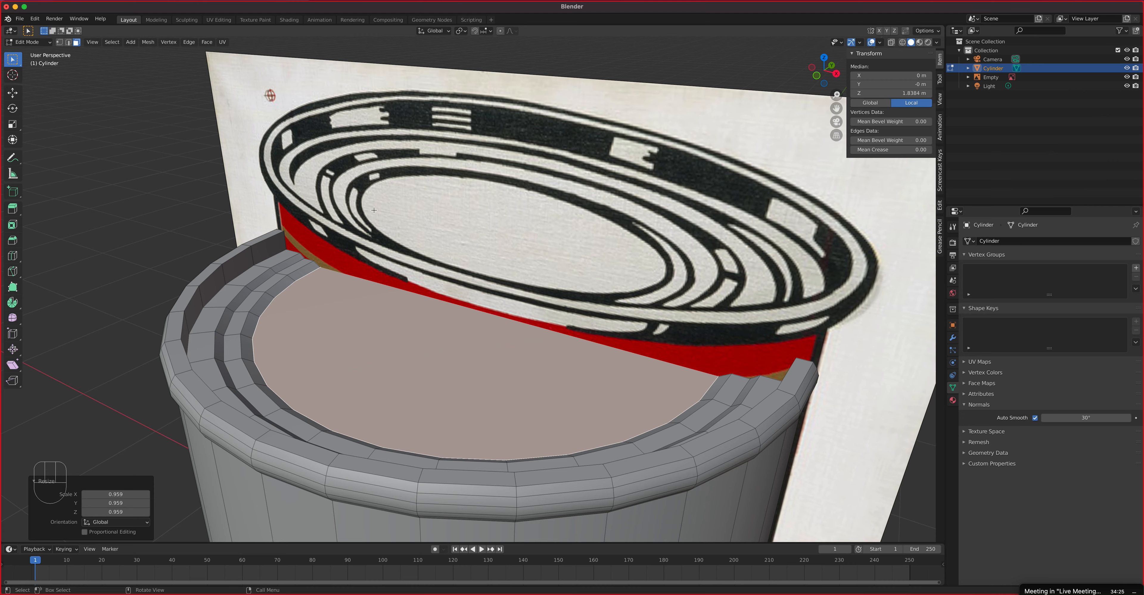
- Form a further lid step inside the last one: inset about 0.083 m, extrude down about 0.027 m and scale to about 0.96
{"action": "key", "text": "i"}
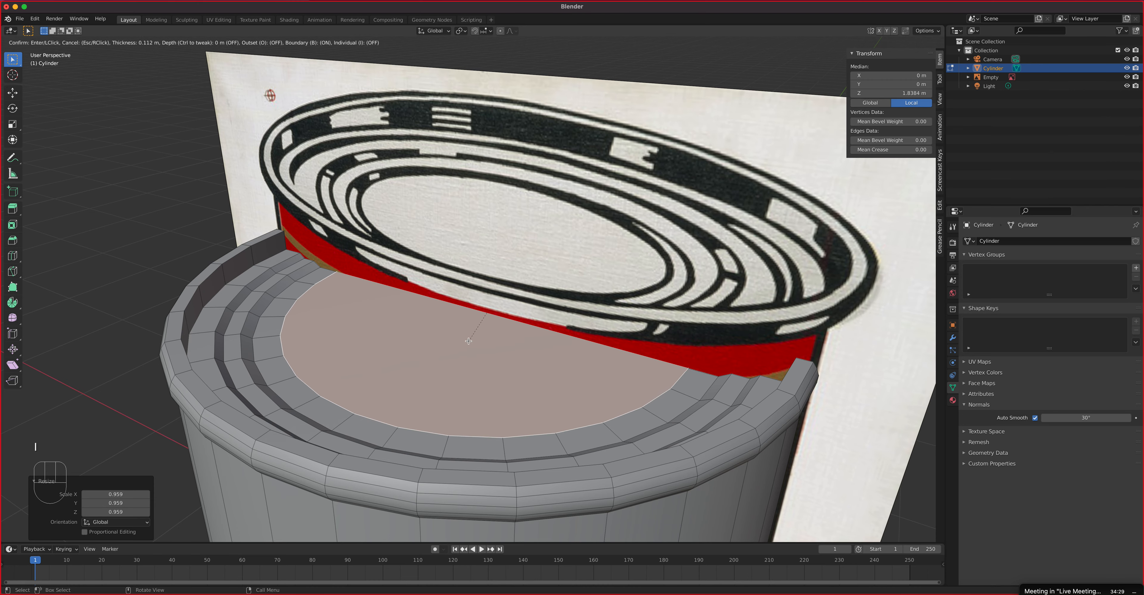
{"action": "left_click", "coordinate": [467, 344]}
{"action": "key", "text": "e"}
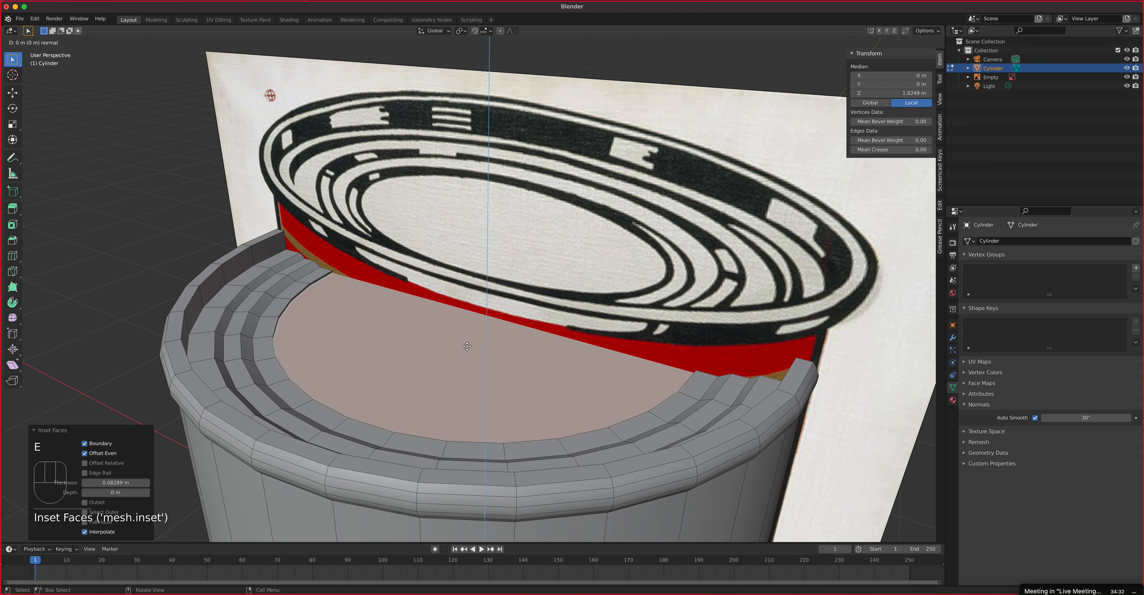
{"action": "left_click", "coordinate": [484, 353]}
{"action": "key", "text": "s"}
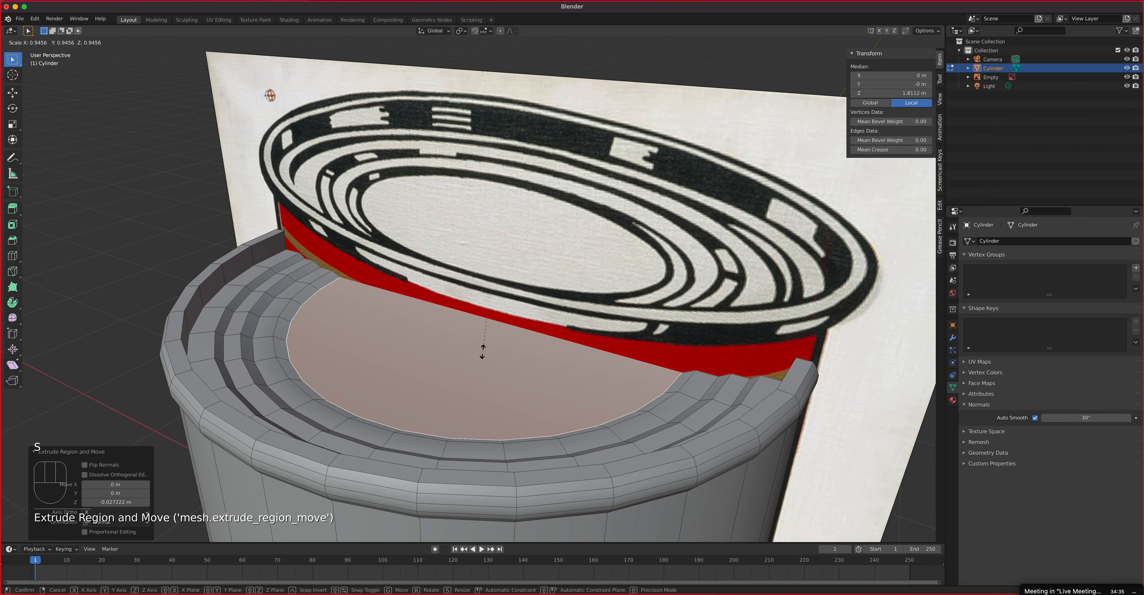
{"action": "left_click", "coordinate": [482, 353]}
- Inset the can's bottom face by about 0.054 m and extrude it inward by about 0.09 m
{"action": "middle_click_drag", "start_coordinate": [482, 353], "coordinate": [510, 402]}
{"action": "scroll", "coordinate": [510, 403], "scroll_direction": "down", "scroll_amount": 1}
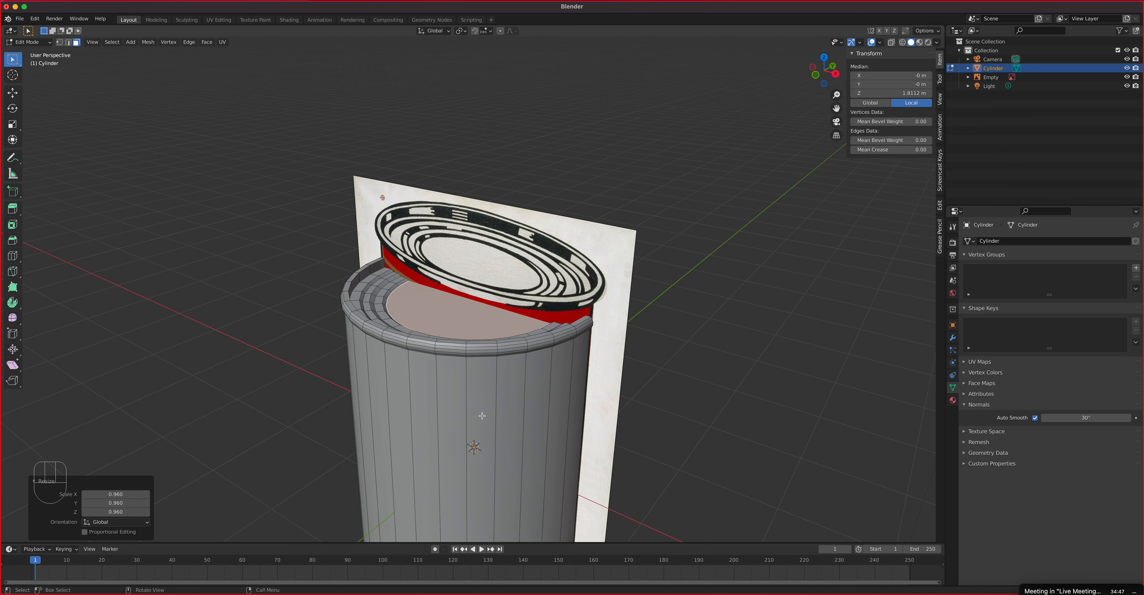
{"action": "middle_click_drag", "start_coordinate": [536, 429], "coordinate": [536, 388], "text": "shift"}
{"action": "scroll", "coordinate": [509, 275], "scroll_direction": "up", "scroll_amount": 3}
{"action": "left_click", "coordinate": [544, 401]}
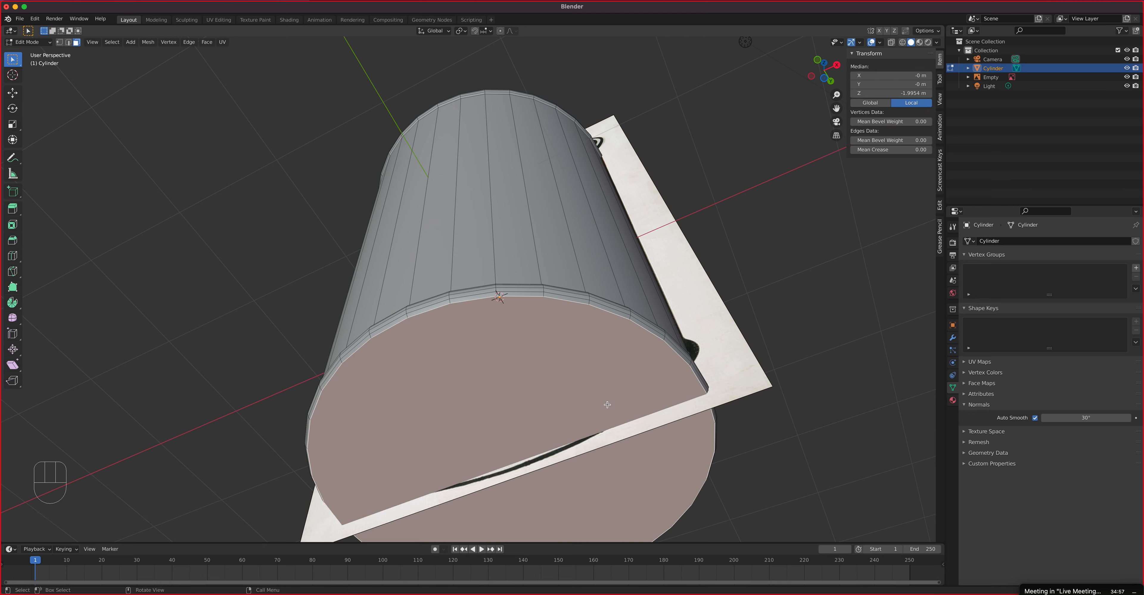
{"action": "key", "text": "i"}
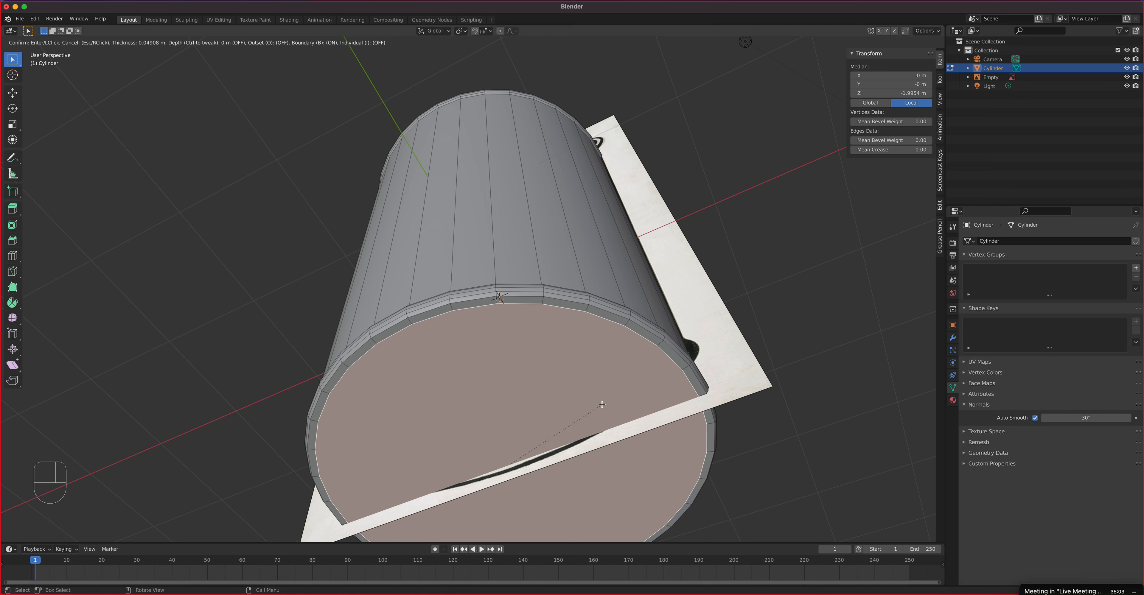
{"action": "left_click", "coordinate": [594, 405]}
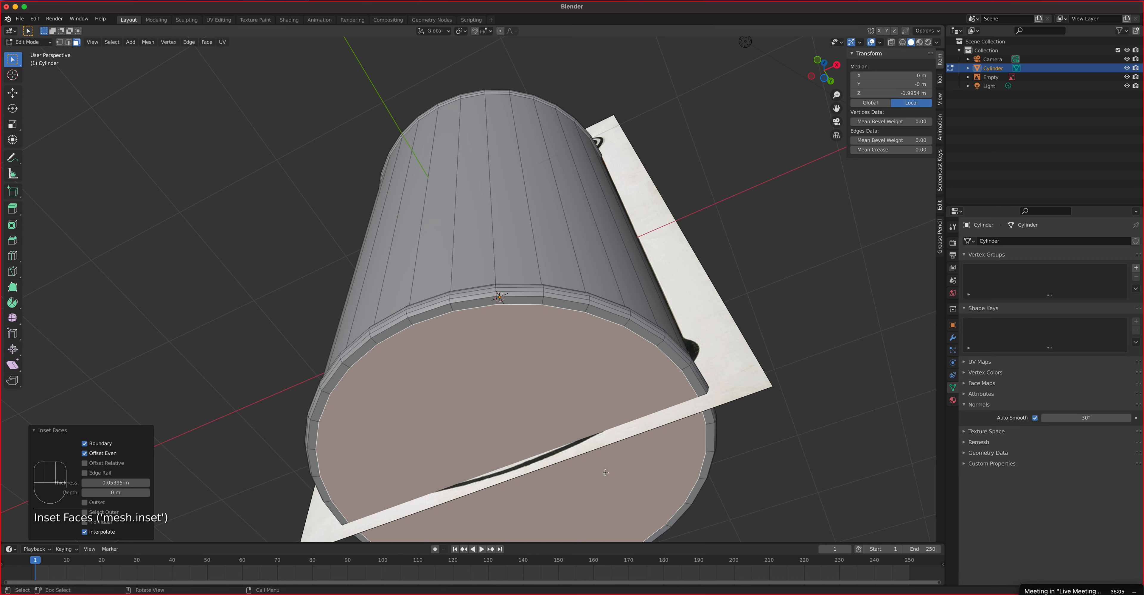
{"action": "key", "text": "e"}
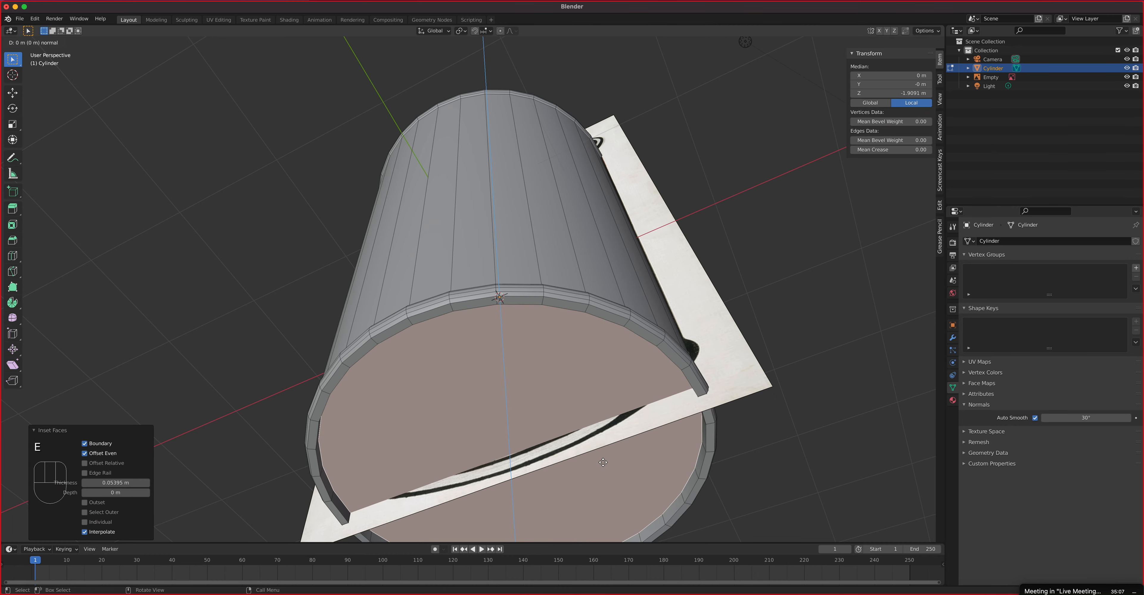
{"action": "left_click", "coordinate": [603, 462]}
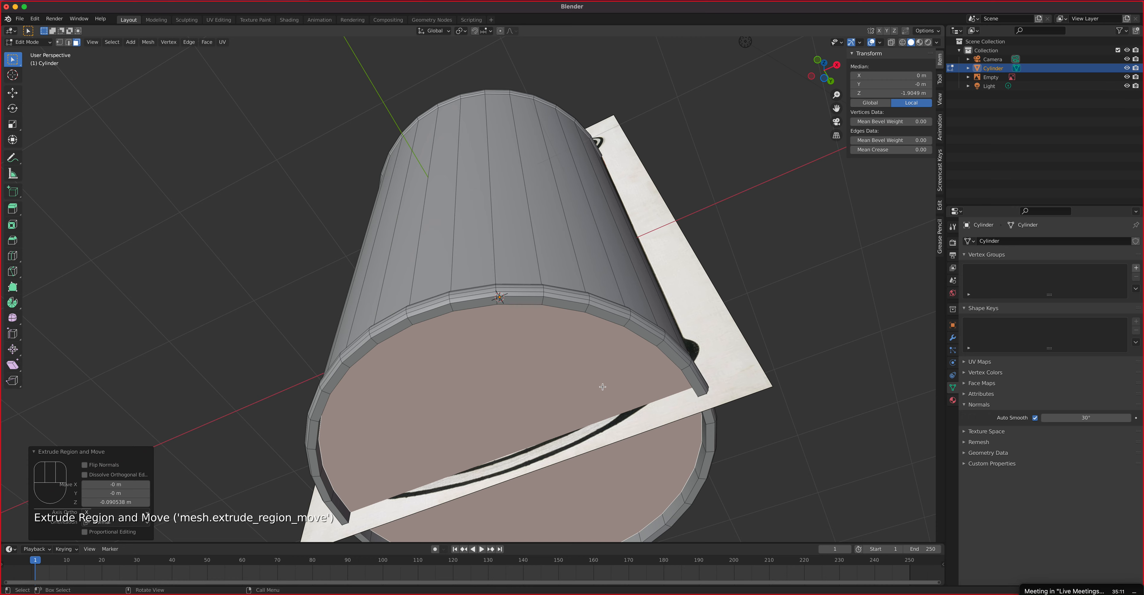
- Inset the recessed bottom face seven times in a row, by about 0.216, 0.085, 0.1, 0.071, 0.108, 0.075 and 0.209 m
{"action": "key", "text": "i"}
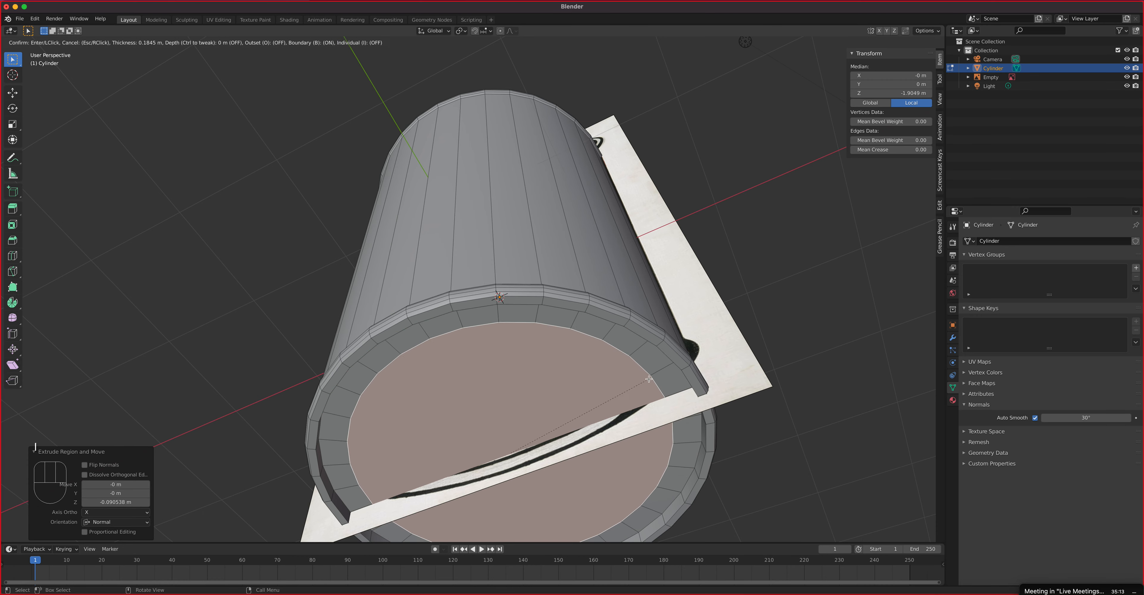
{"action": "left_click", "coordinate": [647, 380]}
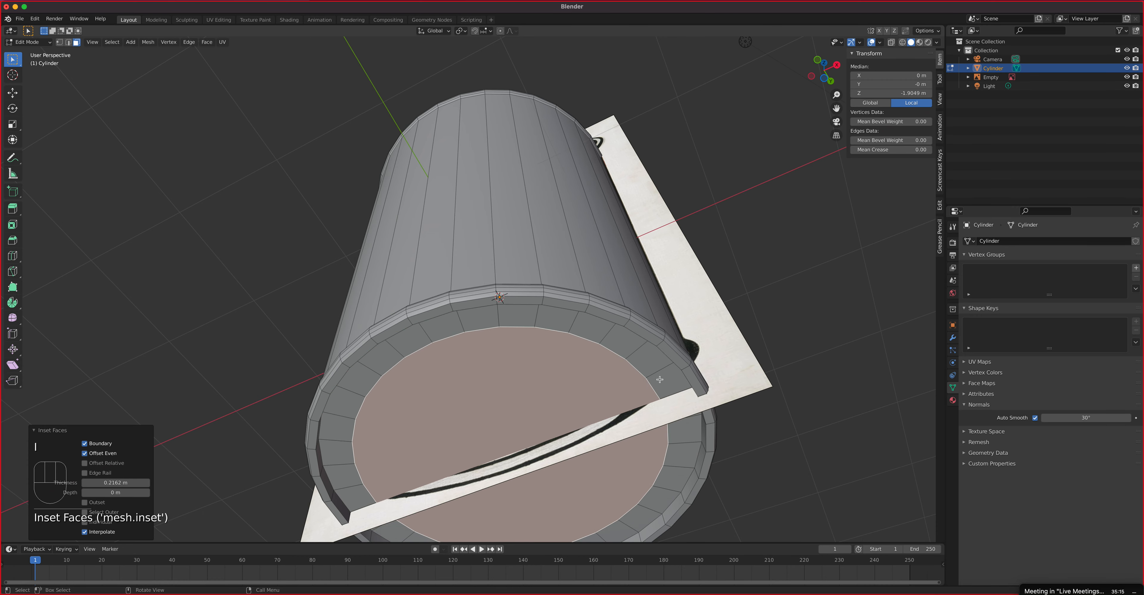
{"action": "key", "text": "i"}
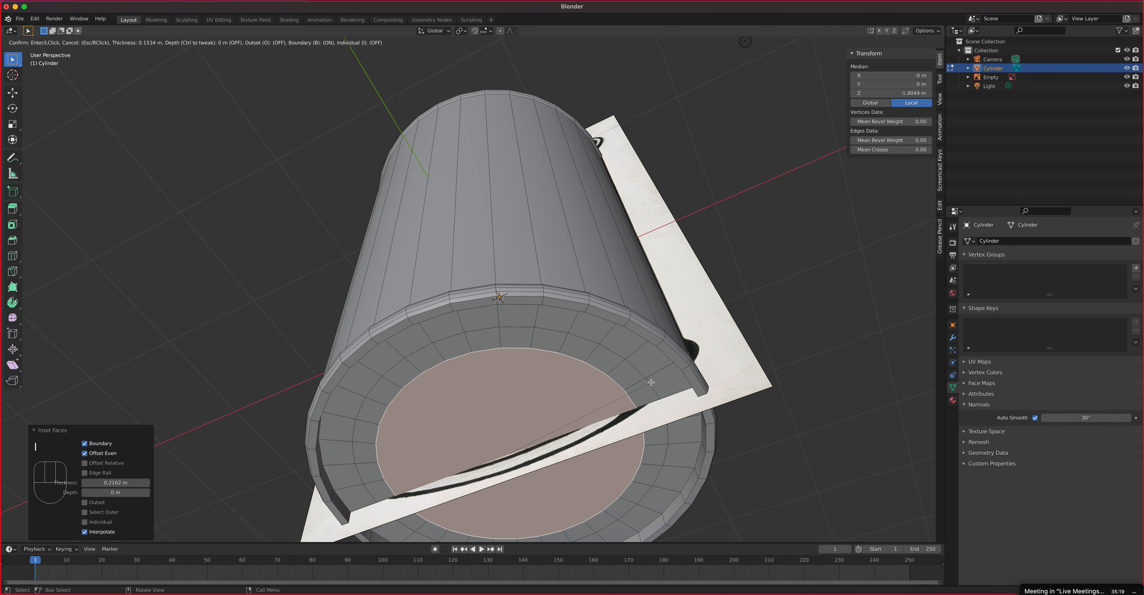
{"action": "left_click", "coordinate": [655, 379]}
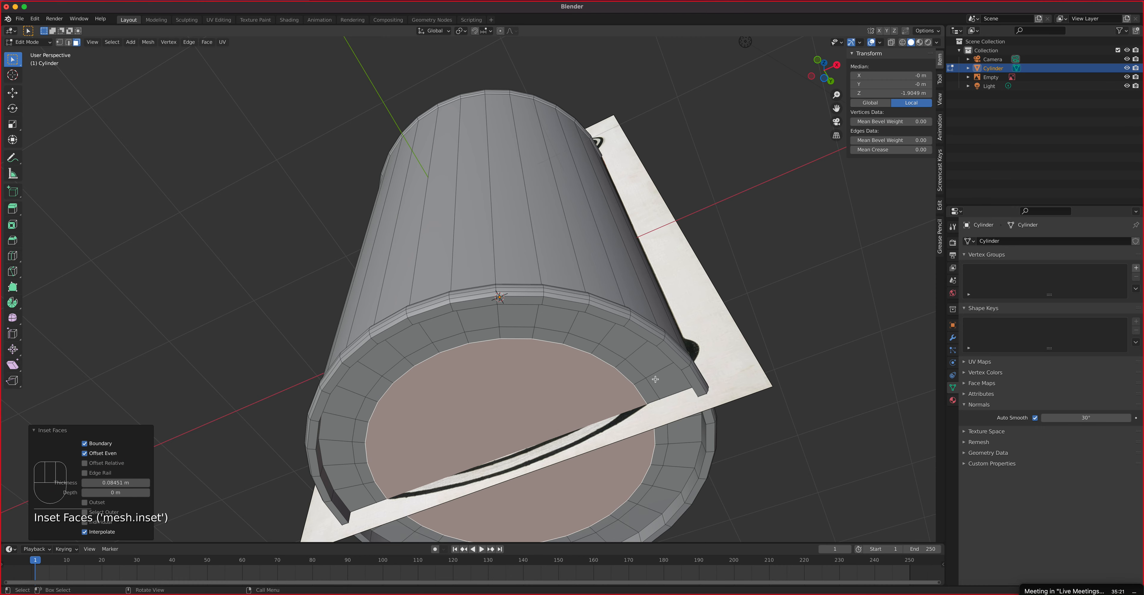
{"action": "key", "text": "i"}
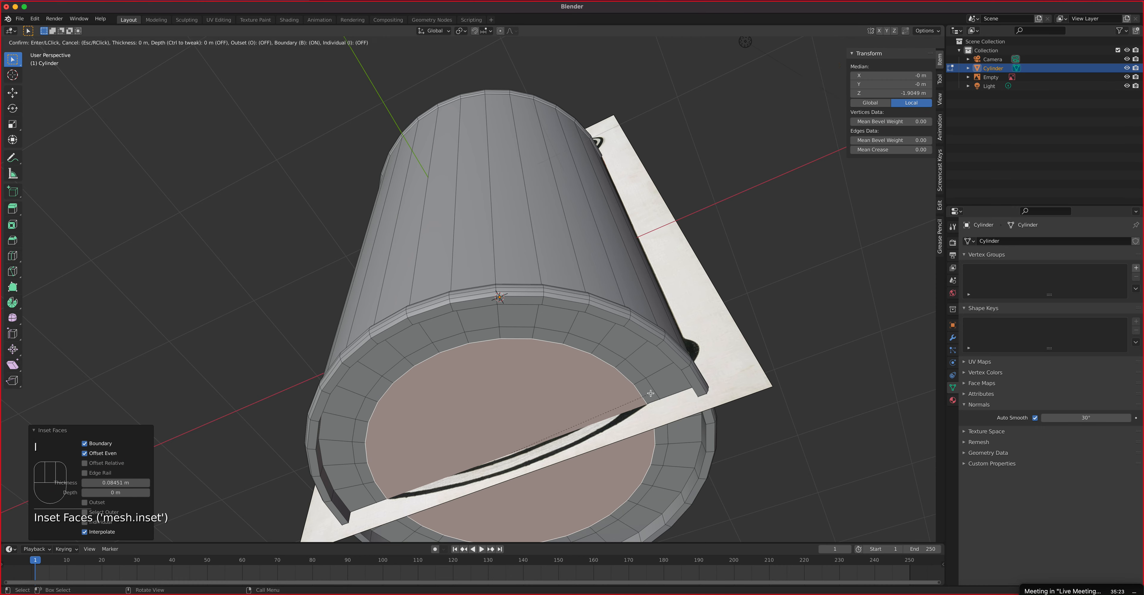
{"action": "left_click", "coordinate": [644, 397]}
{"action": "key", "text": "i"}
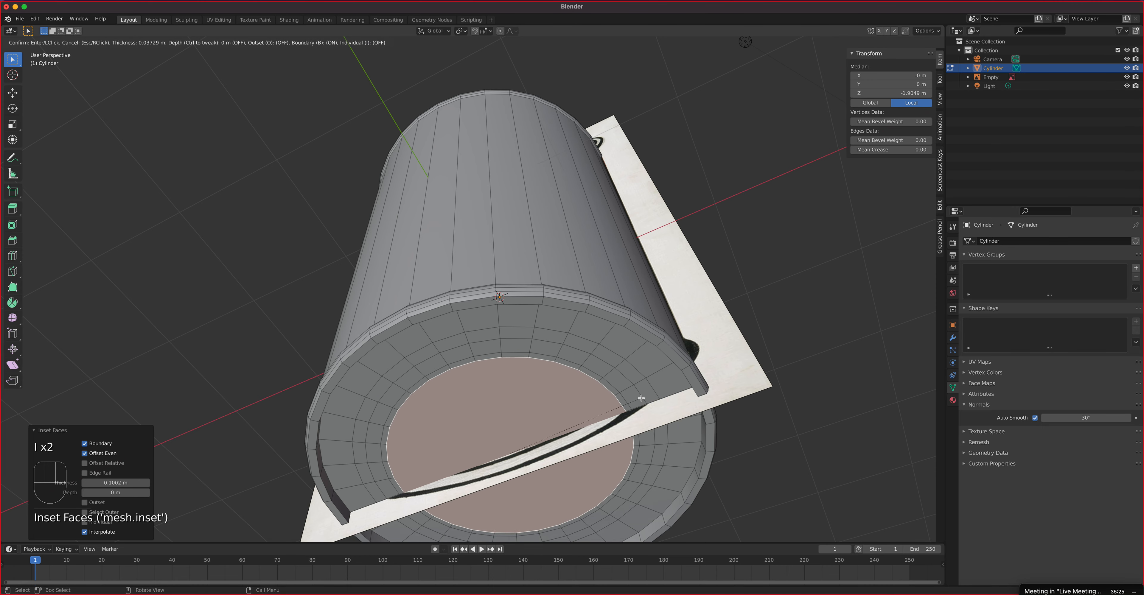
{"action": "left_click", "coordinate": [638, 399]}
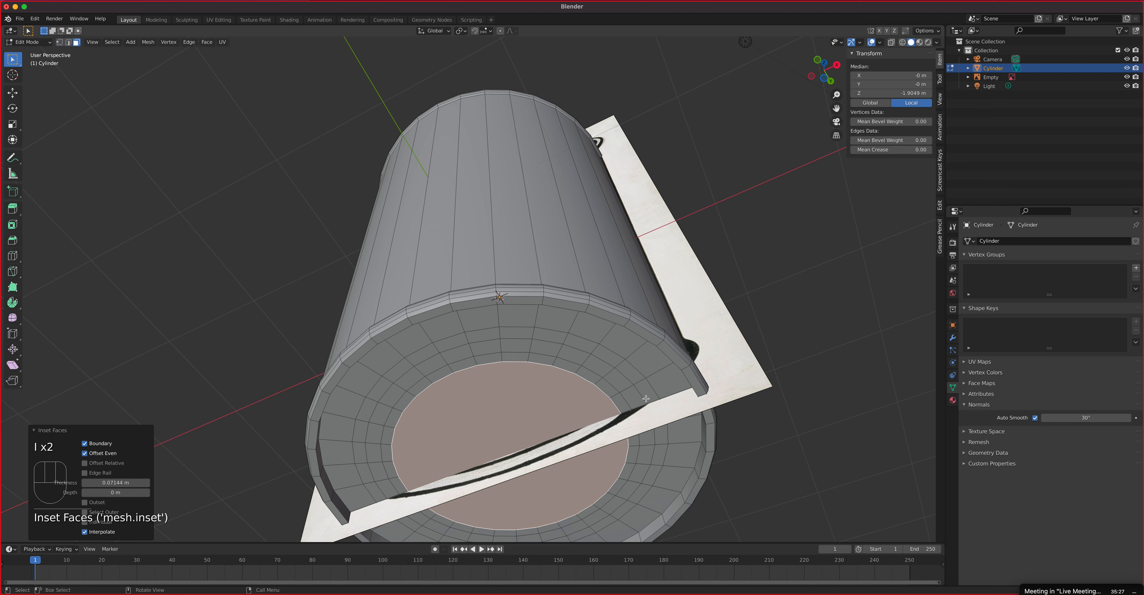
{"action": "key", "text": "i"}
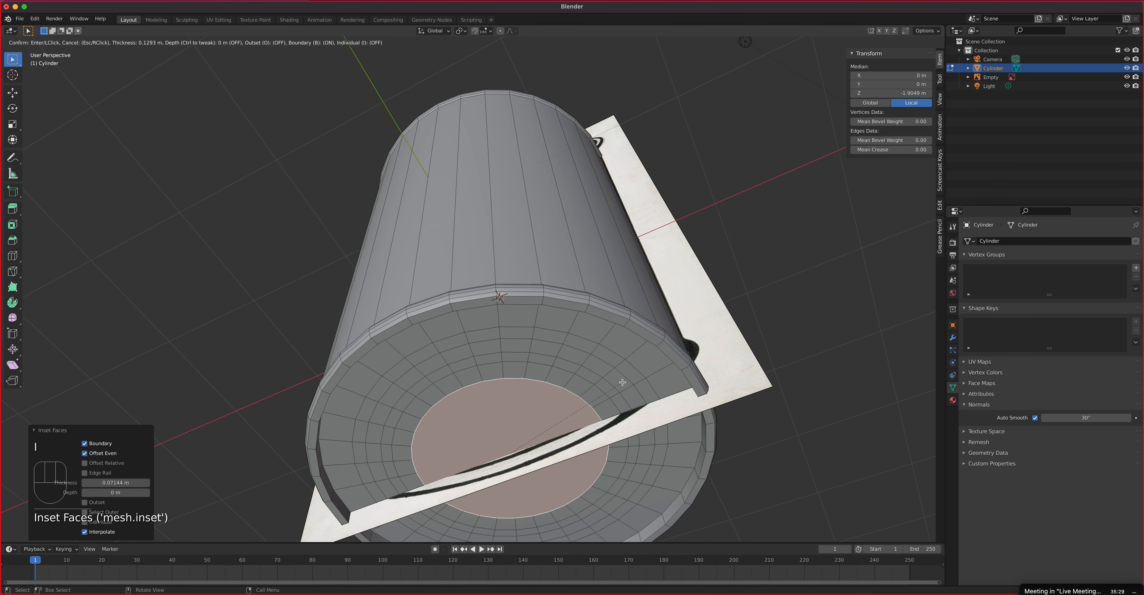
{"action": "left_click", "coordinate": [624, 382]}
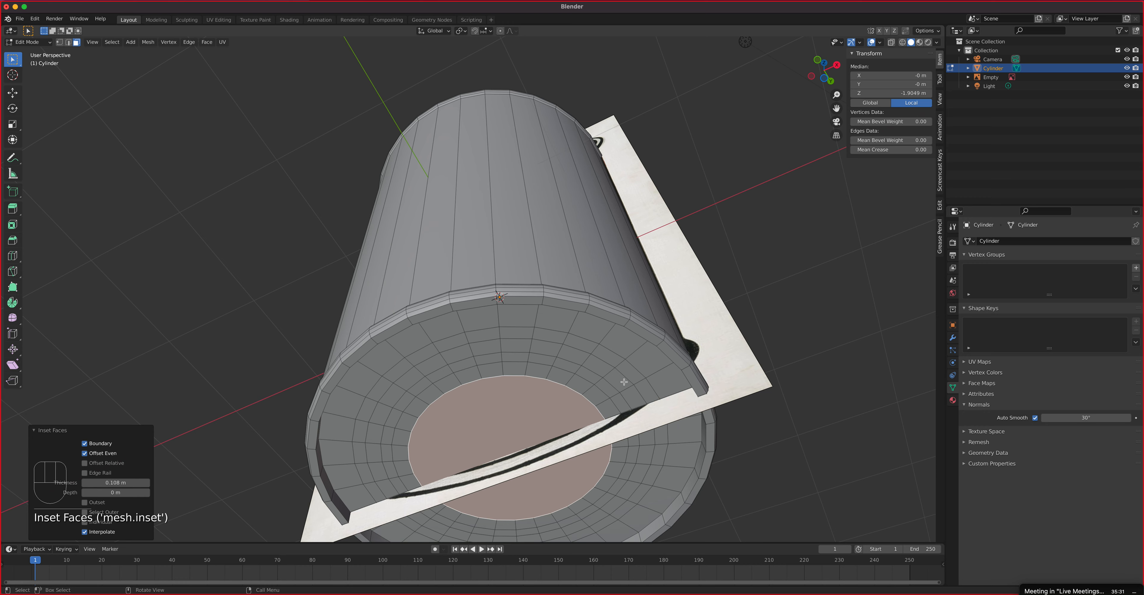
{"action": "key", "text": "i"}
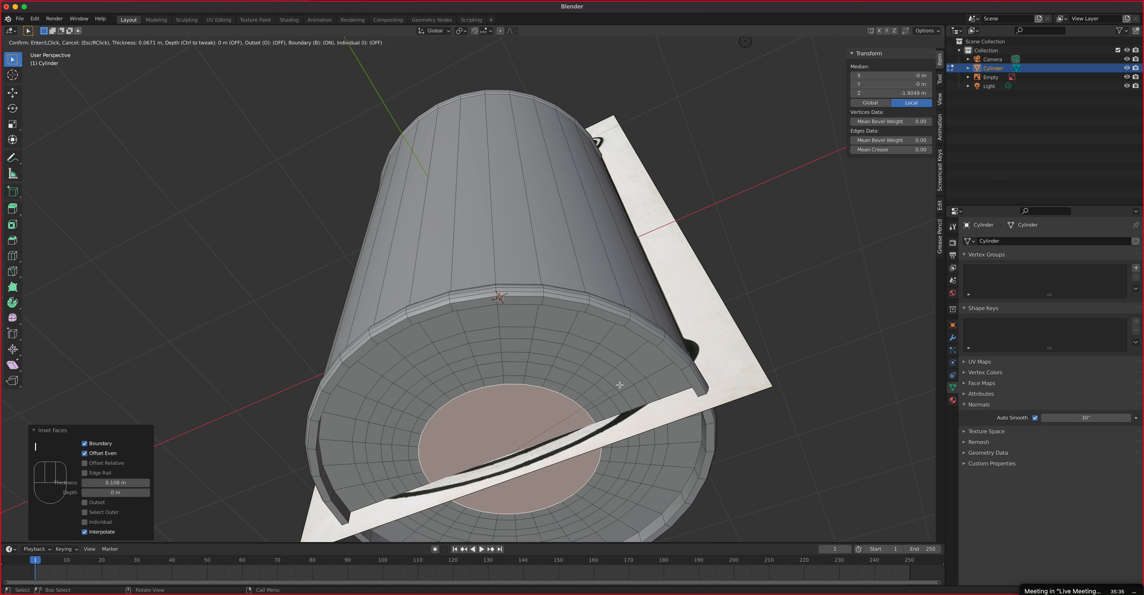
{"action": "left_click", "coordinate": [619, 386]}
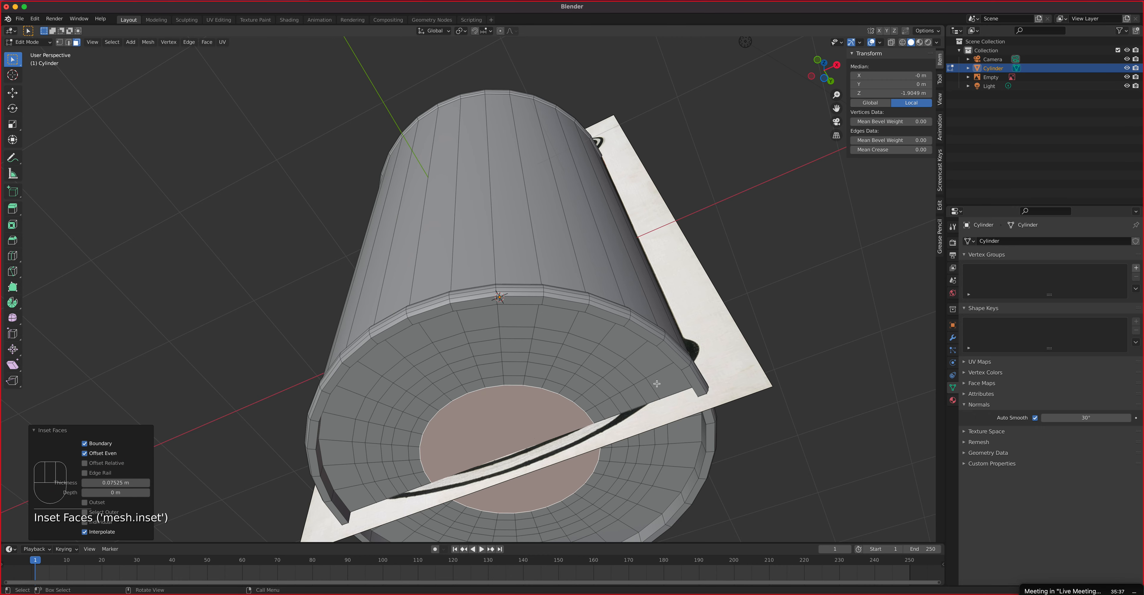
{"action": "key", "text": "i"}
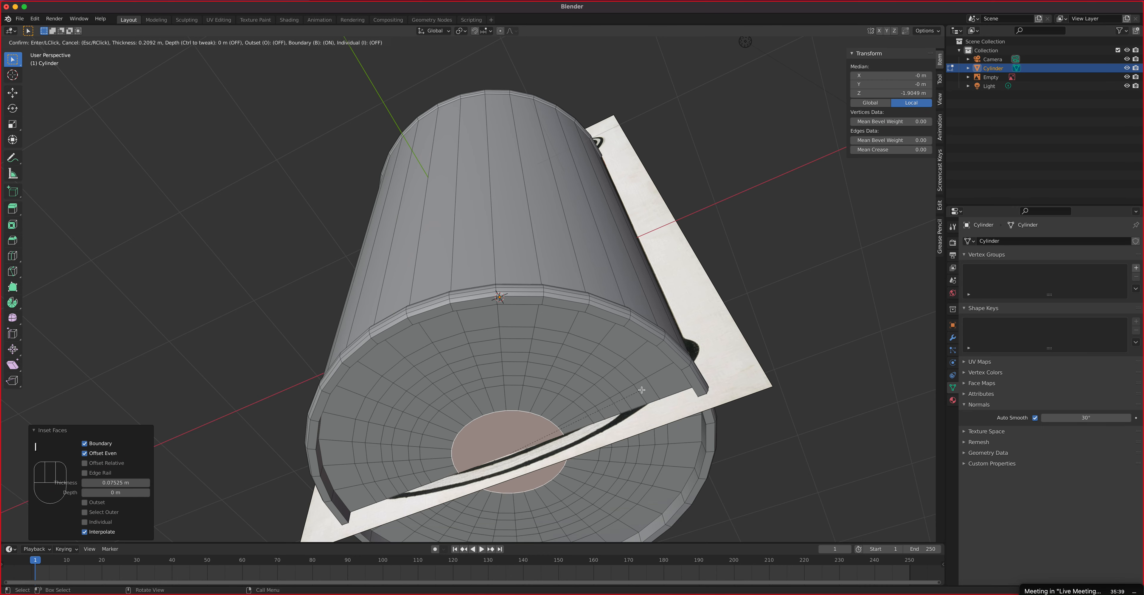
{"action": "left_click", "coordinate": [542, 420]}
- Add one centred loop cut to each of the three narrow concentric rings on the recessed bottom
{"action": "scroll", "coordinate": [570, 355], "scroll_direction": "up", "scroll_amount": 1}
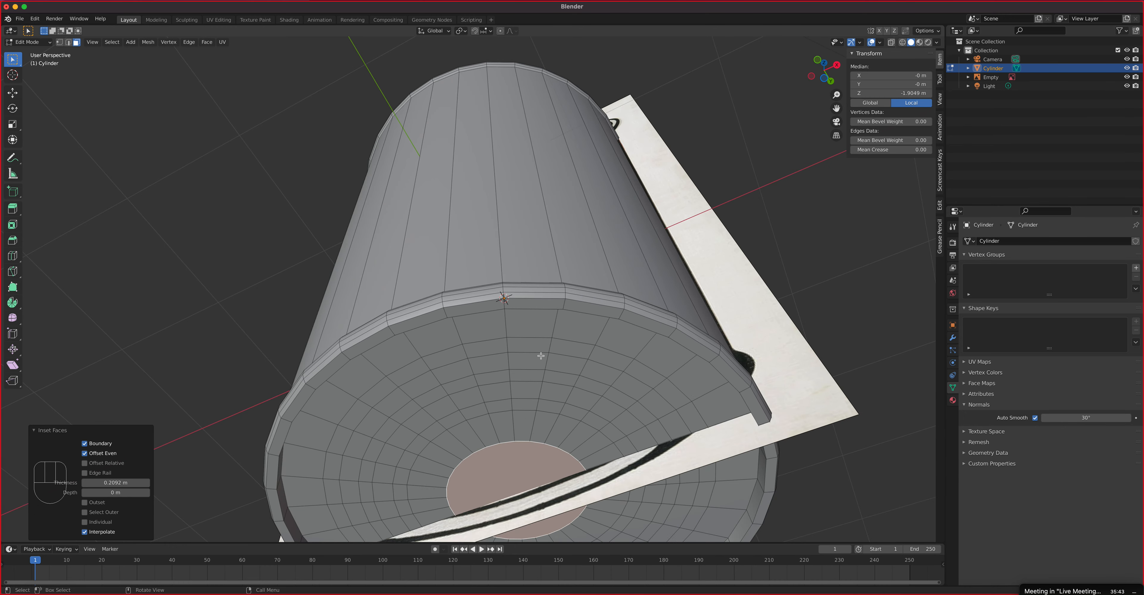
{"action": "scroll", "coordinate": [515, 348], "scroll_direction": "up", "scroll_amount": 1}
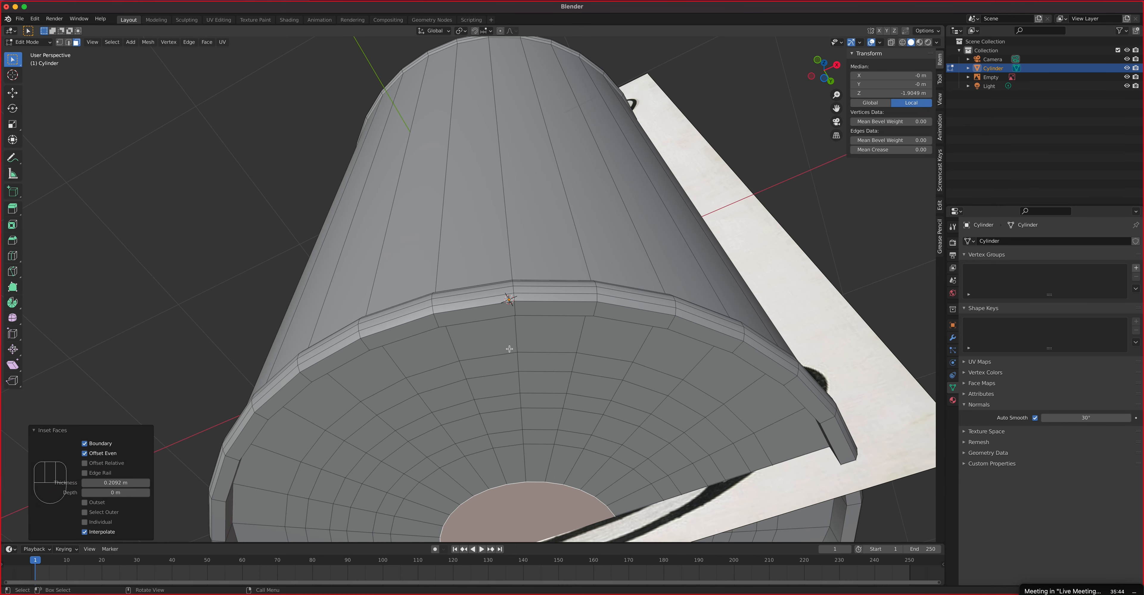
{"action": "key", "text": "ctrl"}
{"action": "key", "text": "ctrl+r"}
{"action": "left_click", "coordinate": [516, 362]}
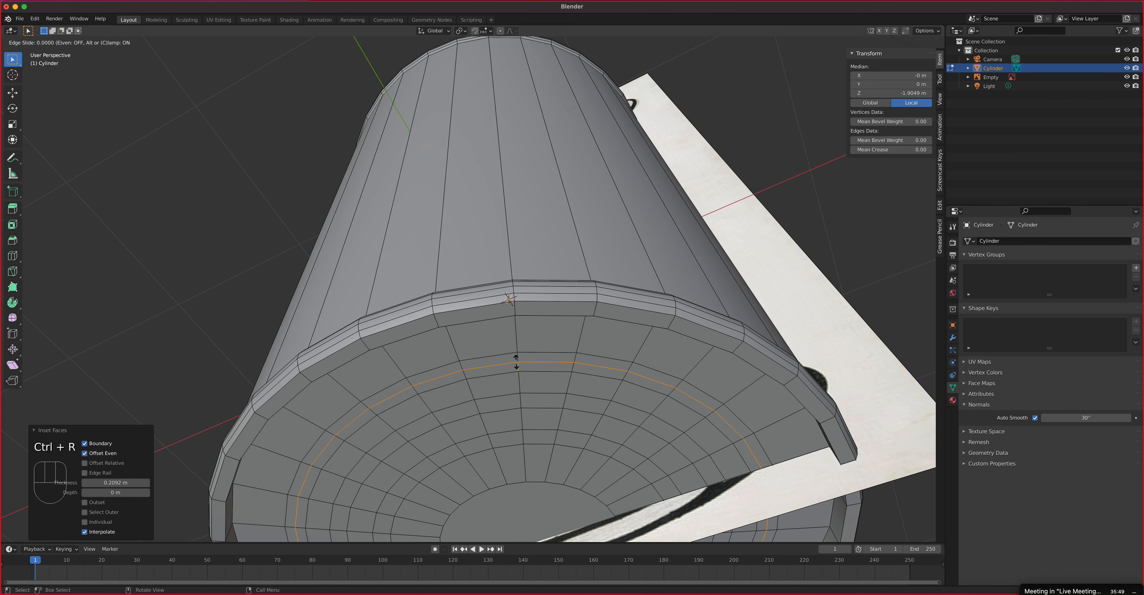
{"action": "left_click", "coordinate": [516, 362]}
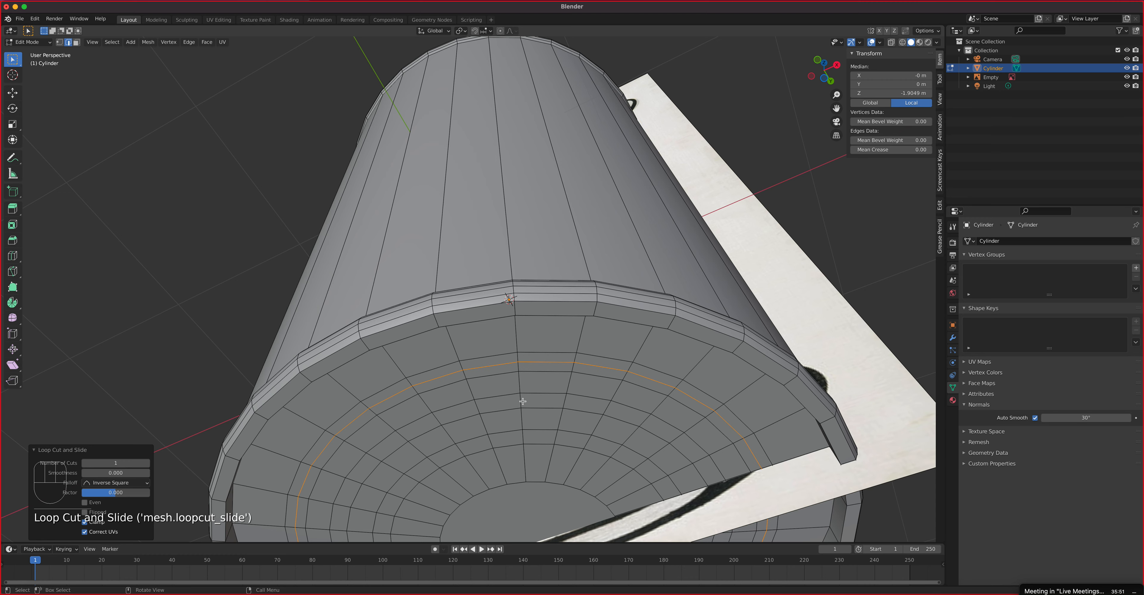
{"action": "key", "text": "ctrl+r"}
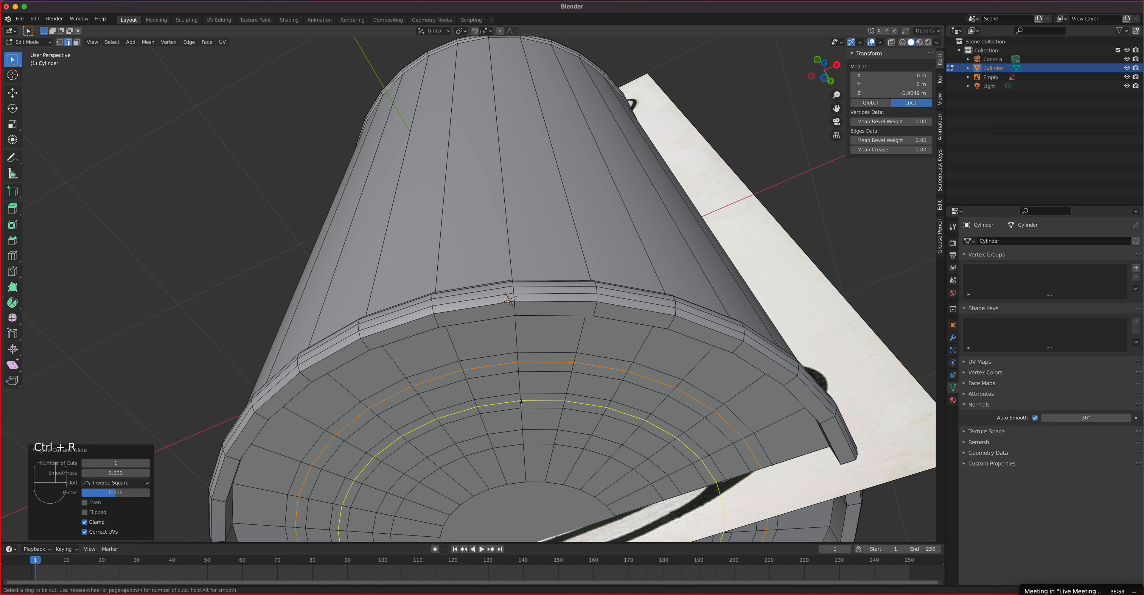
{"action": "left_click", "coordinate": [522, 401]}
{"action": "left_click", "coordinate": [522, 401]}
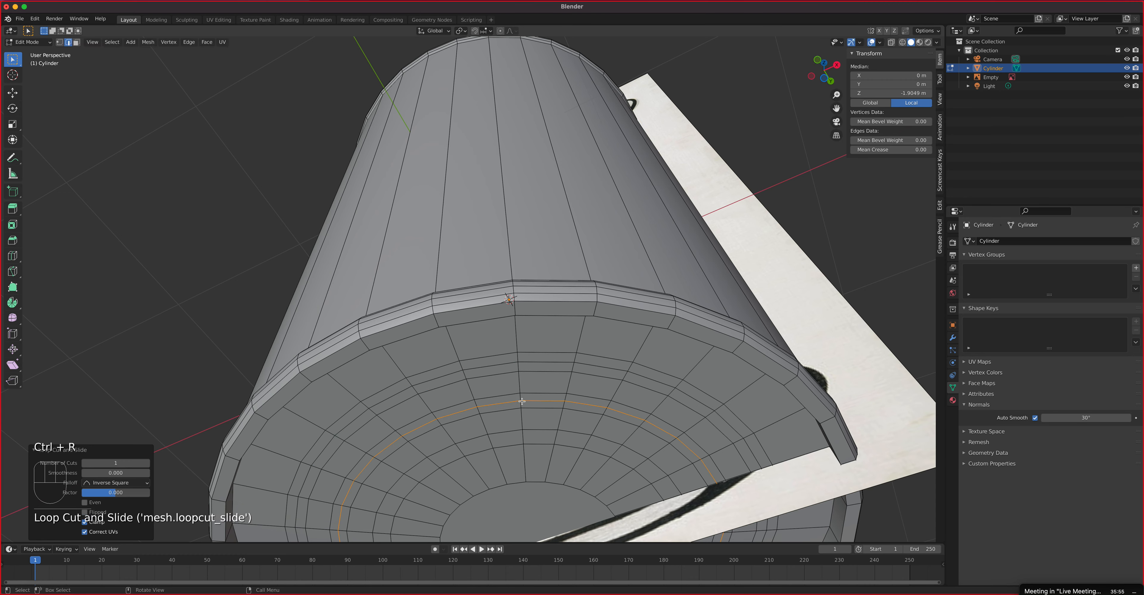
{"action": "key", "text": "ctrl+r"}
{"action": "left_click", "coordinate": [521, 436]}
{"action": "left_click", "coordinate": [520, 436]}
- Select the middle edge loops of the three narrow rings on the recessed bottom and move them down about 0.011 m along Z
{"action": "left_click", "coordinate": [509, 438]}
{"action": "left_click", "coordinate": [510, 439], "text": "alt"}
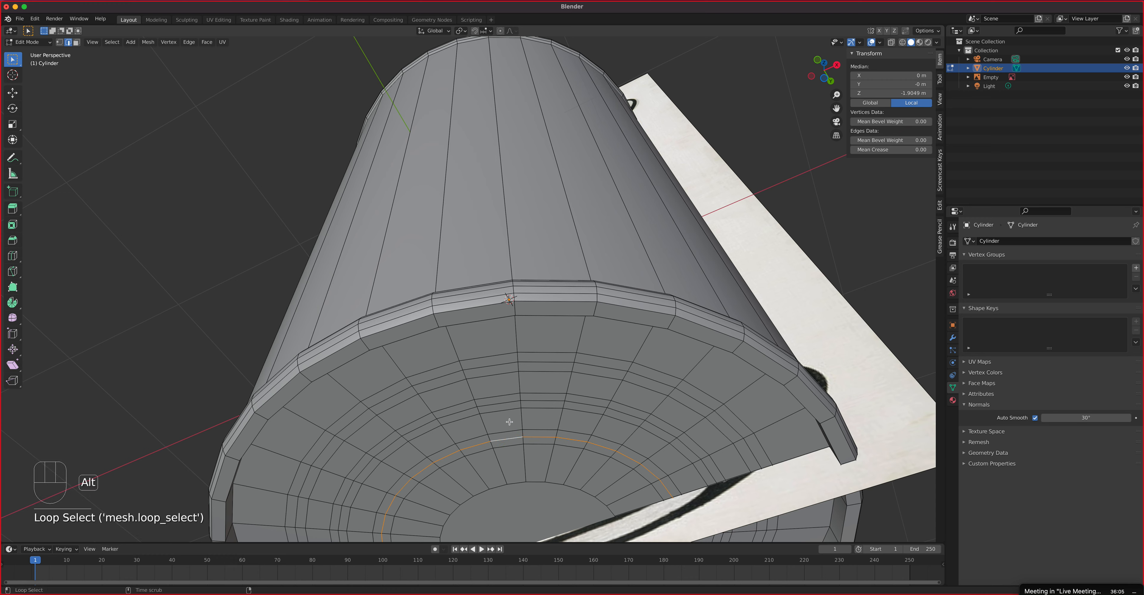
{"action": "left_click", "coordinate": [500, 403], "text": "alt+shift"}
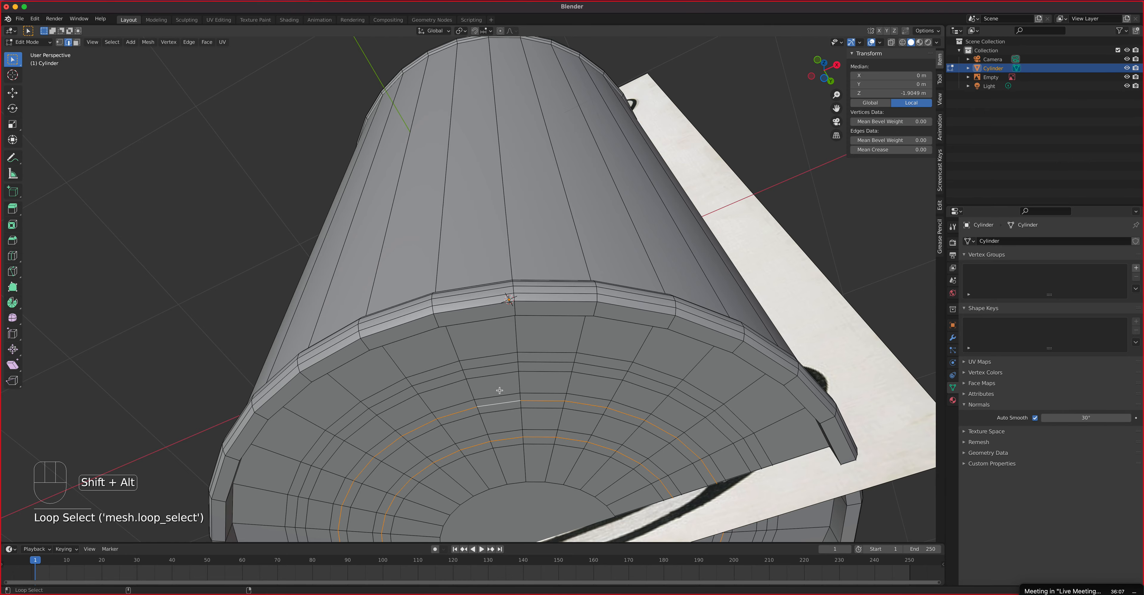
{"action": "left_click", "coordinate": [499, 367], "text": "alt+shift"}
{"action": "middle_click_drag", "start_coordinate": [571, 414], "coordinate": [226, 196]}
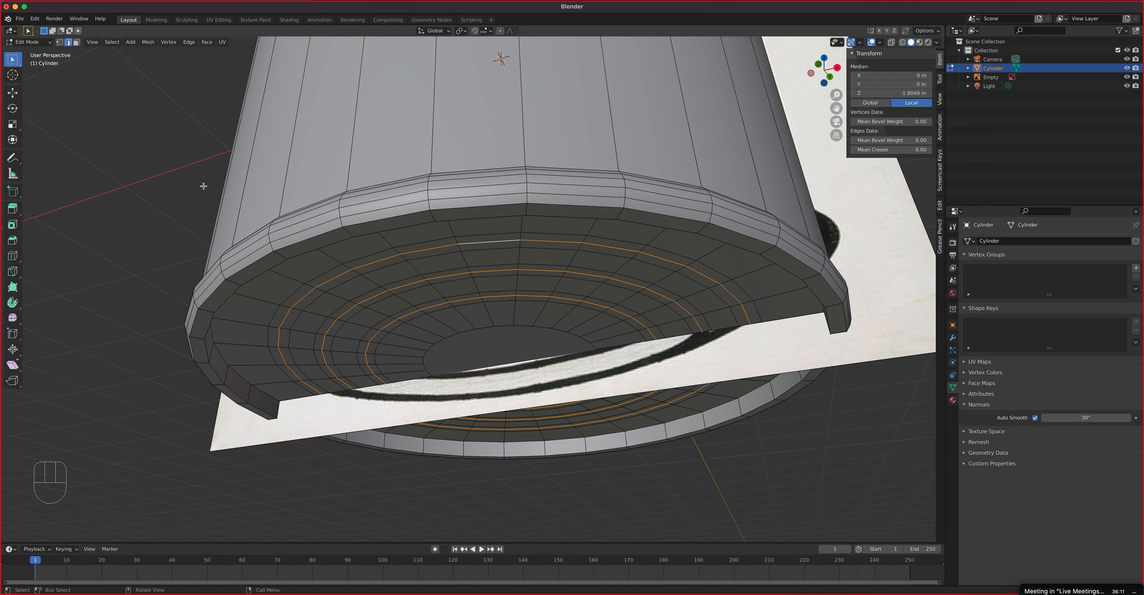
{"action": "left_click", "coordinate": [15, 94]}
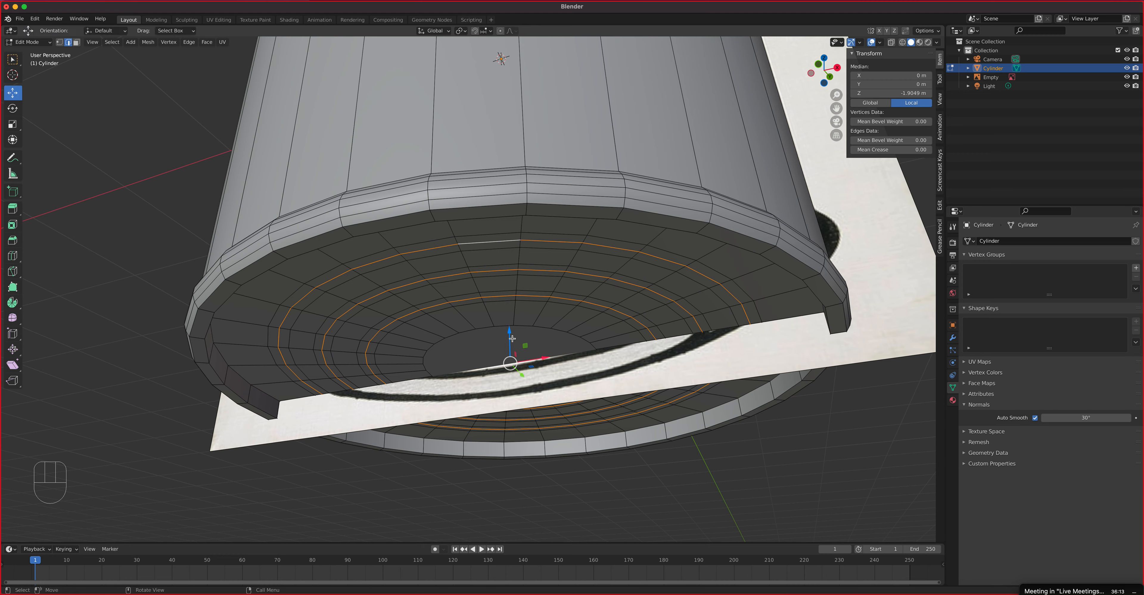
{"action": "left_click", "coordinate": [509, 331]}
{"action": "left_click_drag", "start_coordinate": [509, 332], "coordinate": [510, 336]}
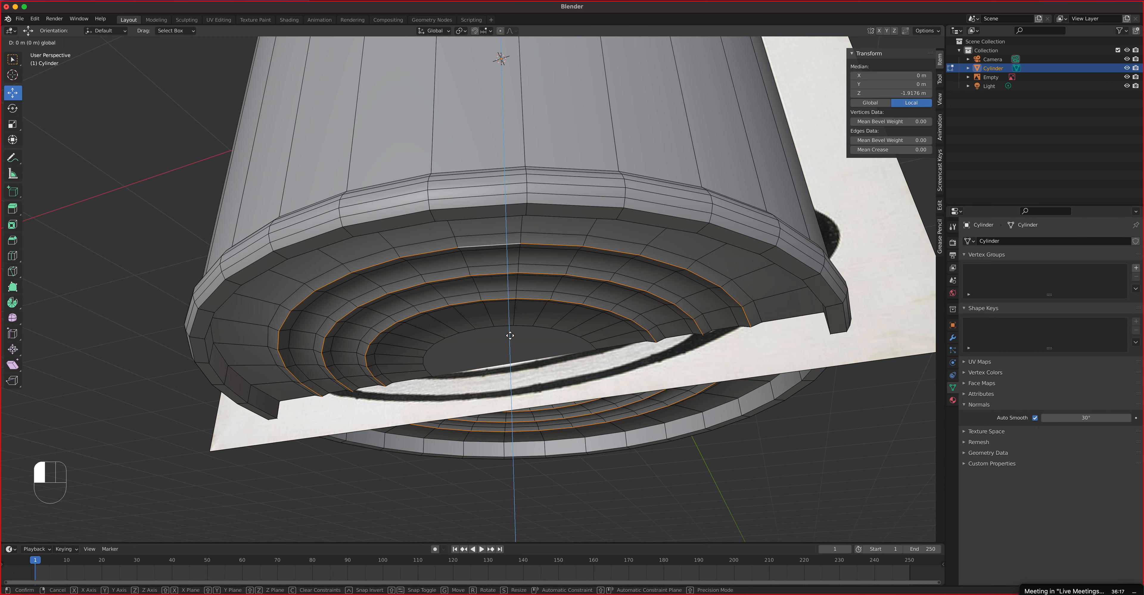
{"action": "left_click_drag", "start_coordinate": [510, 335], "coordinate": [510, 333]}
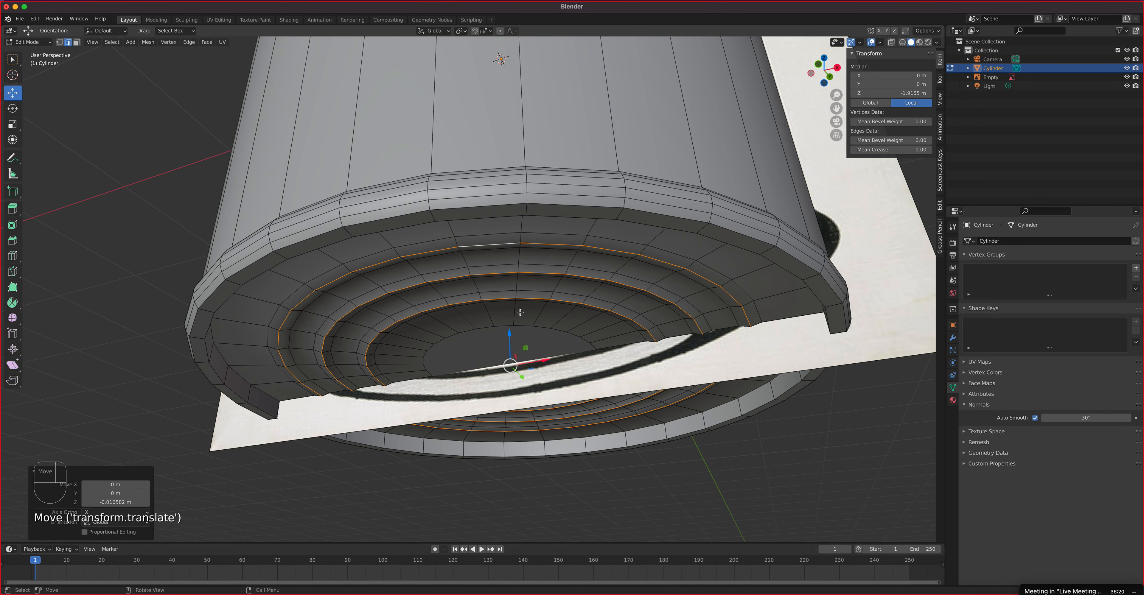
- Bevel the three selected ring loops about 0.03 m wide, lower the bevel's segment count by one, and return to Object Mode
{"action": "right_click", "coordinate": [378, 265]}
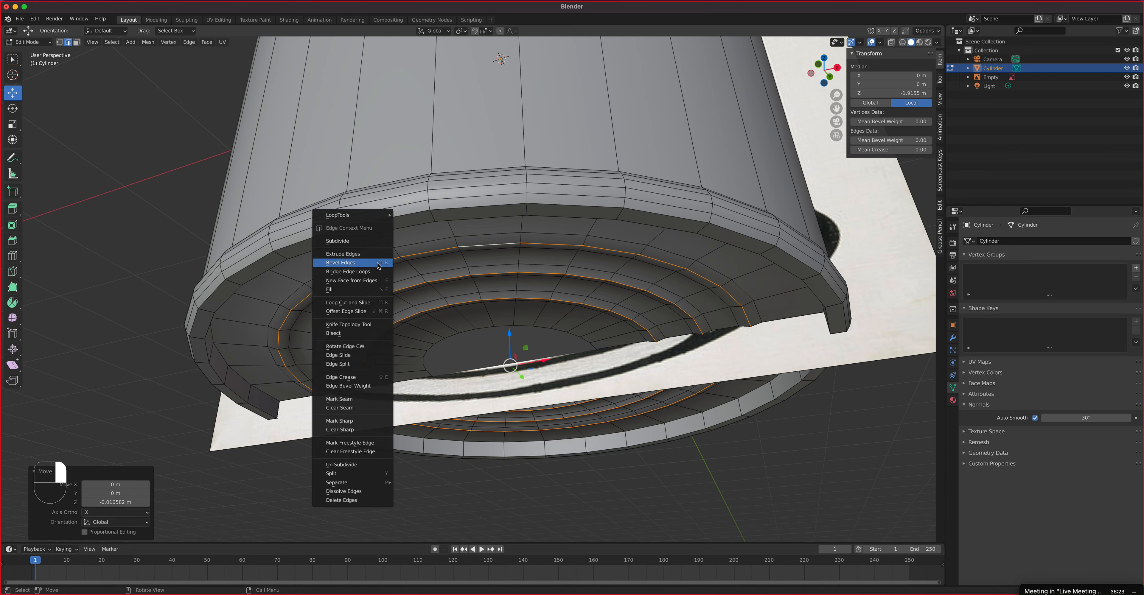
{"action": "left_click", "coordinate": [378, 265]}
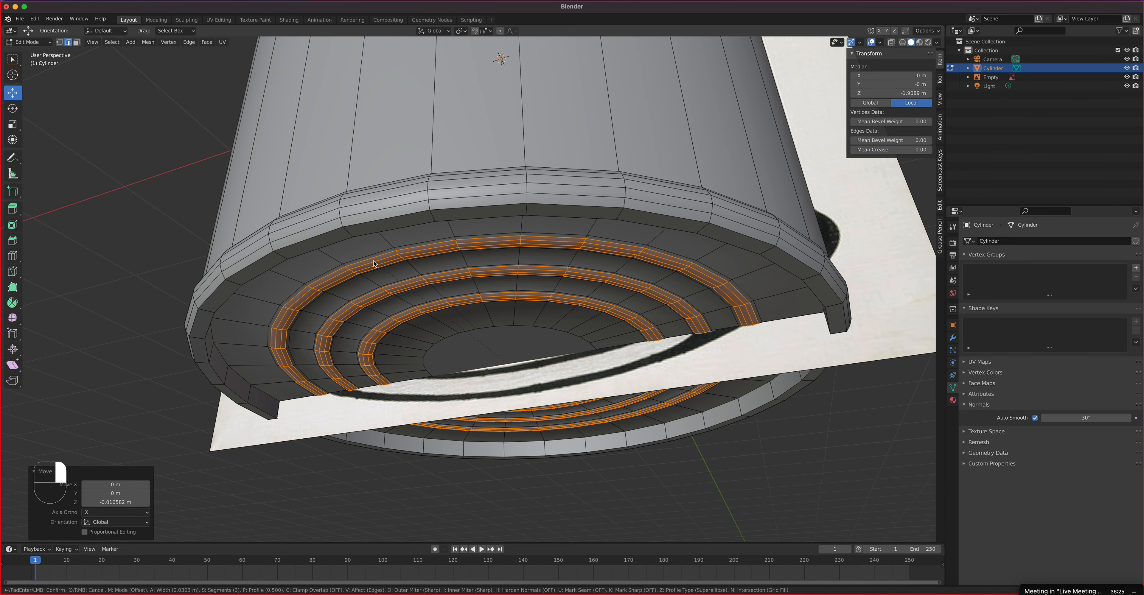
{"action": "left_click", "coordinate": [376, 264]}
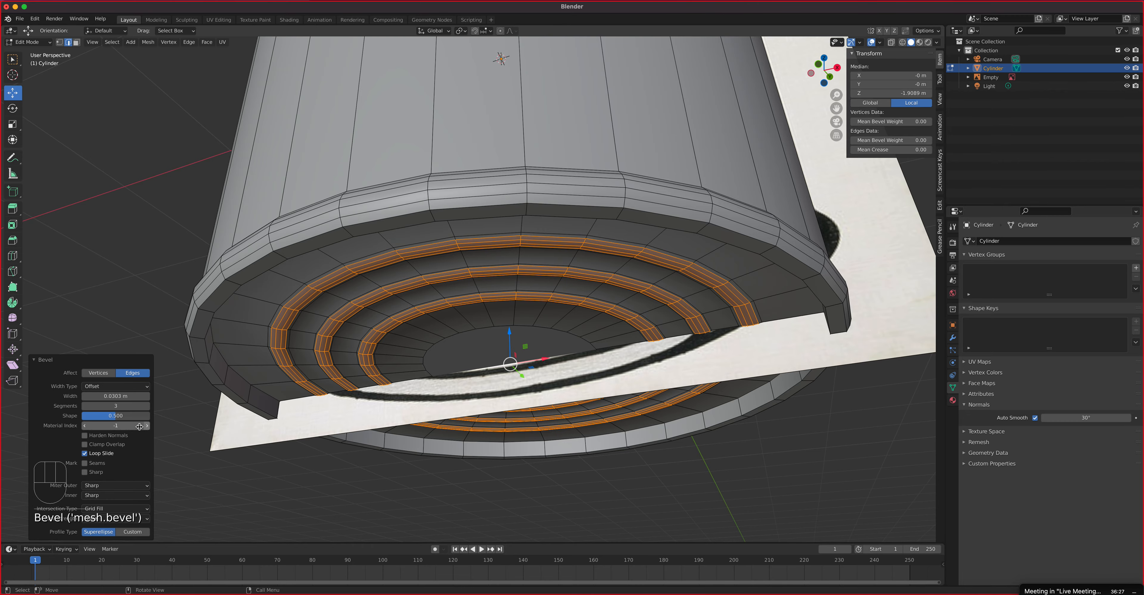
{"action": "left_click", "coordinate": [85, 407]}
{"action": "middle_click_drag", "start_coordinate": [391, 318], "coordinate": [421, 322]}
{"action": "key", "text": "Tab"}
- Examine the can's ridged bottom and stepped lid from several angles against the reference image
{"action": "middle_click_drag", "start_coordinate": [566, 345], "coordinate": [446, 280]}
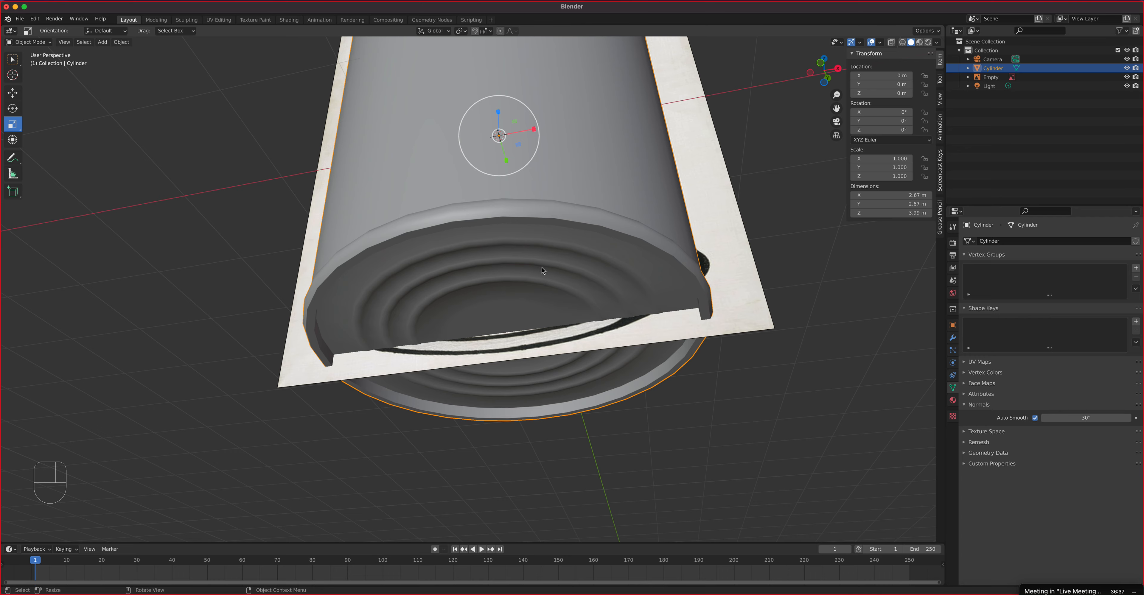
{"action": "middle_click_drag", "start_coordinate": [611, 286], "coordinate": [529, 120]}
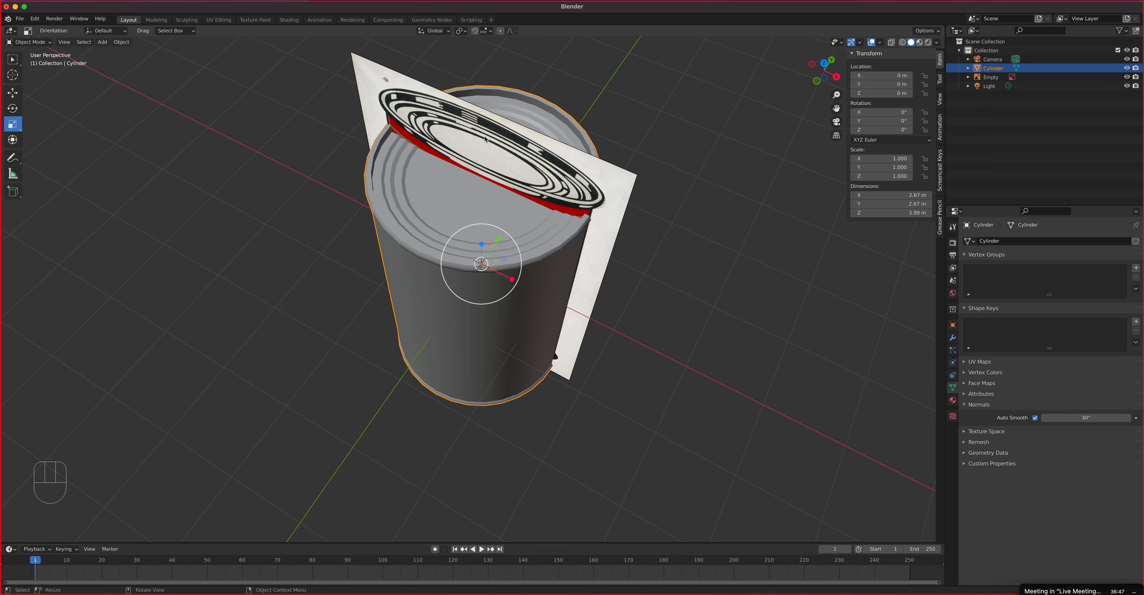
{"action": "middle_click_drag", "start_coordinate": [443, 130], "coordinate": [510, 340]}
{"action": "scroll", "coordinate": [521, 190], "scroll_direction": "up", "scroll_amount": 3}
{"action": "scroll", "coordinate": [482, 245], "scroll_direction": "up", "scroll_amount": 4}
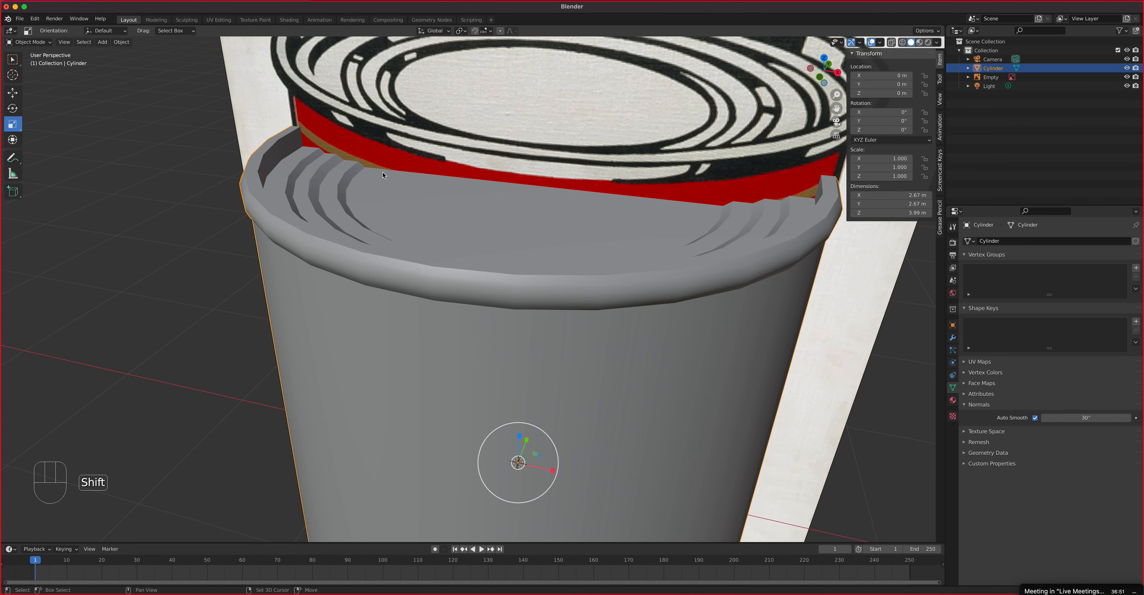
{"action": "middle_click_drag", "start_coordinate": [382, 172], "coordinate": [440, 212], "text": "shift"}
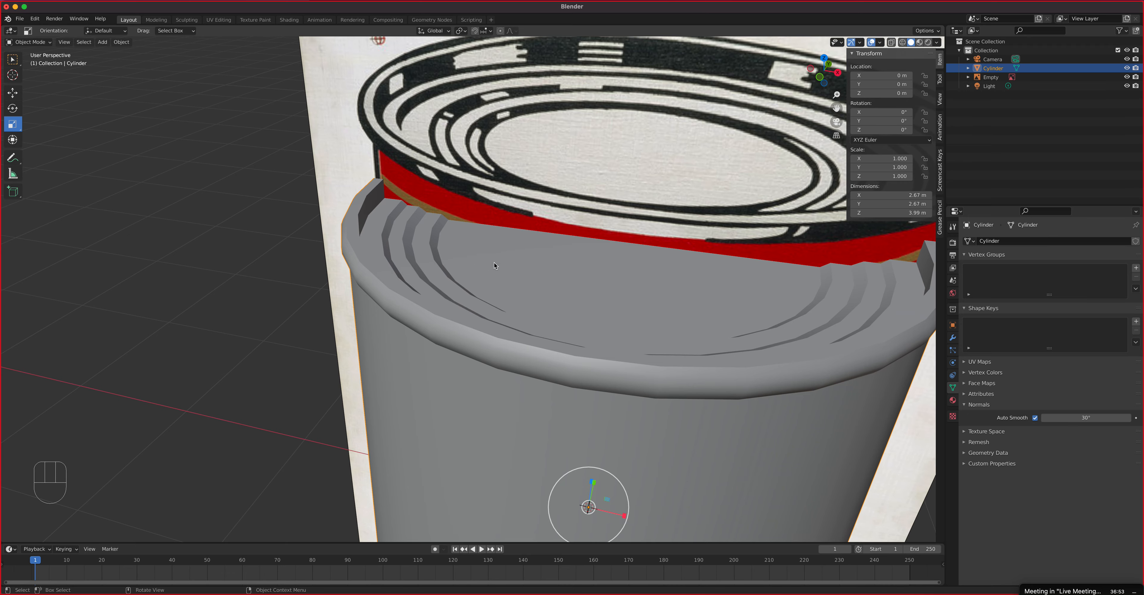
{"action": "middle_click_drag", "start_coordinate": [587, 293], "coordinate": [559, 314]}
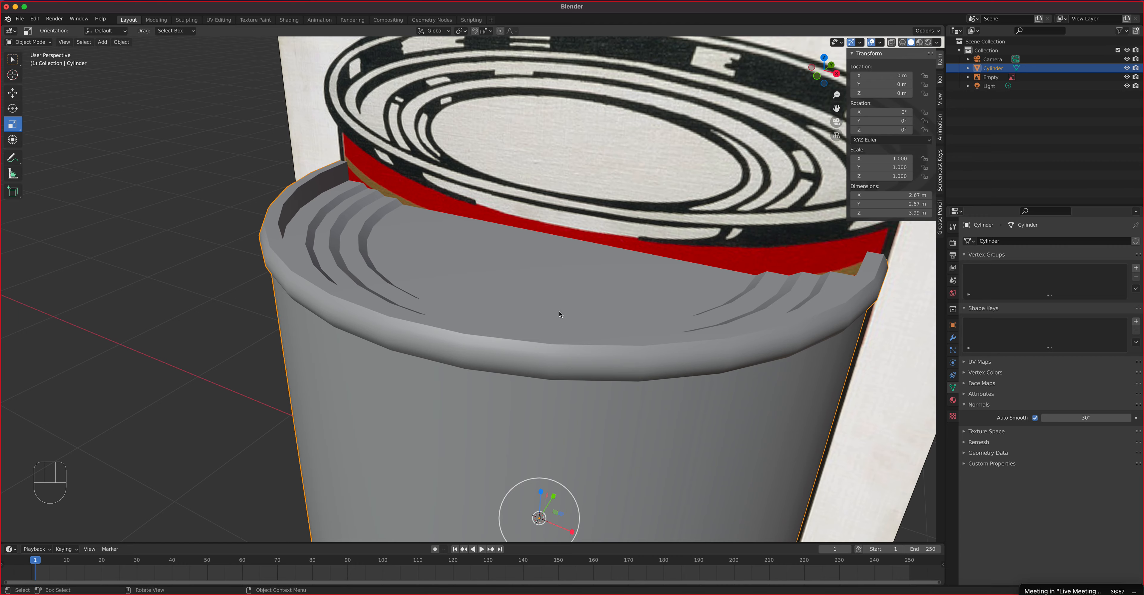
- Delete the Campbell Soup Can.jpg reference image from the scene
{"action": "scroll", "coordinate": [608, 277], "scroll_direction": "down", "scroll_amount": 6}
{"action": "left_click", "coordinate": [612, 231]}
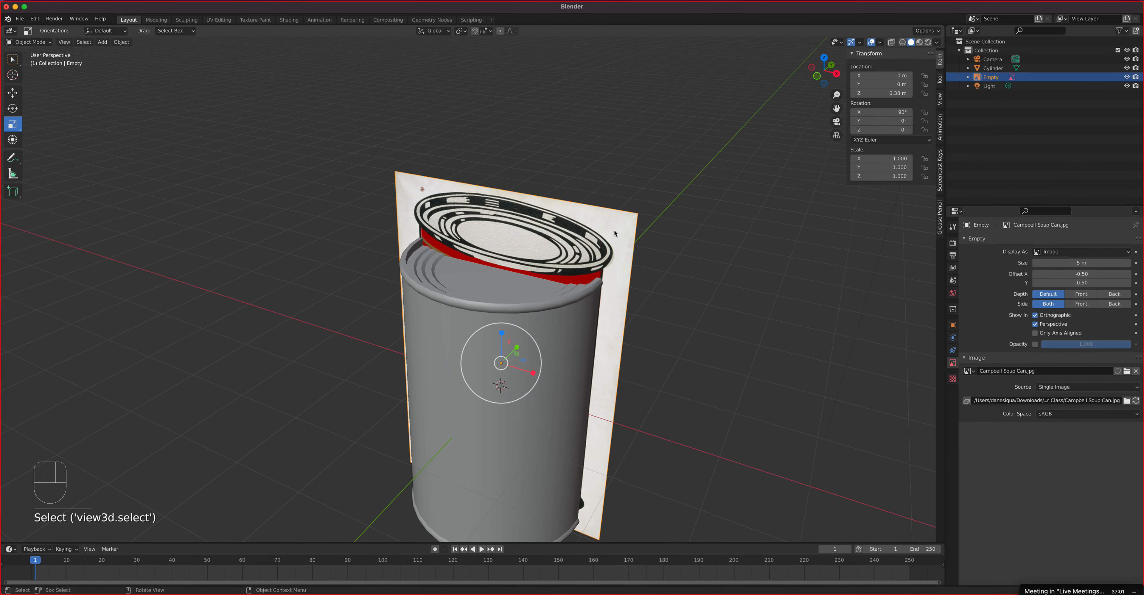
{"action": "key", "text": "Delete"}
{"action": "middle_click_drag", "start_coordinate": [548, 339], "coordinate": [522, 257], "text": "shift"}
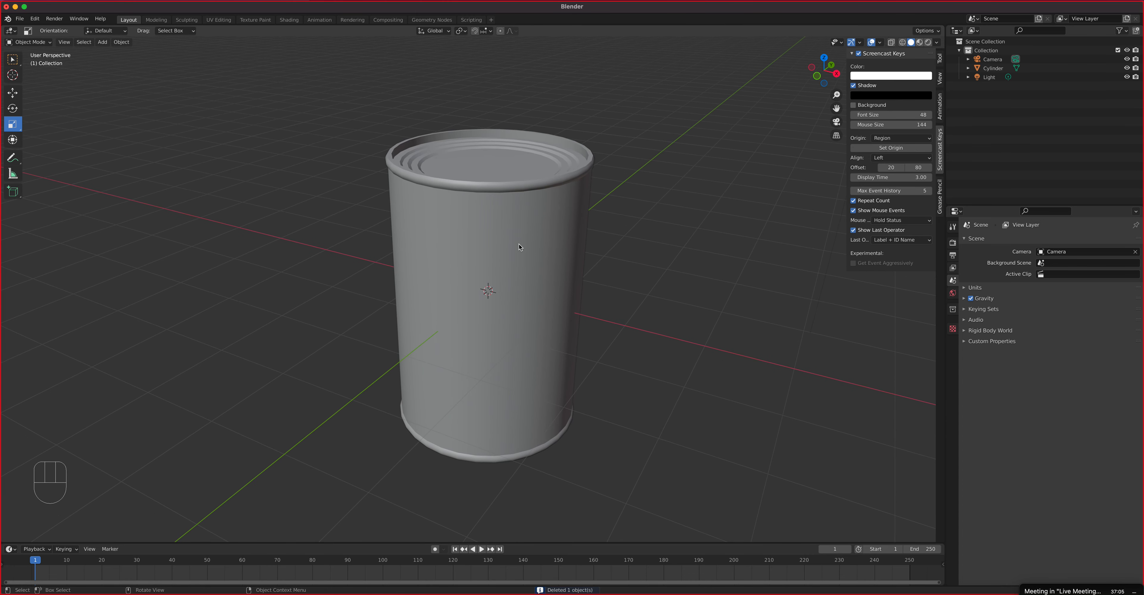
- Save the project to the Desktop folder as Can.blend
{"action": "left_click", "coordinate": [19, 19]}
{"action": "left_click", "coordinate": [49, 87]}
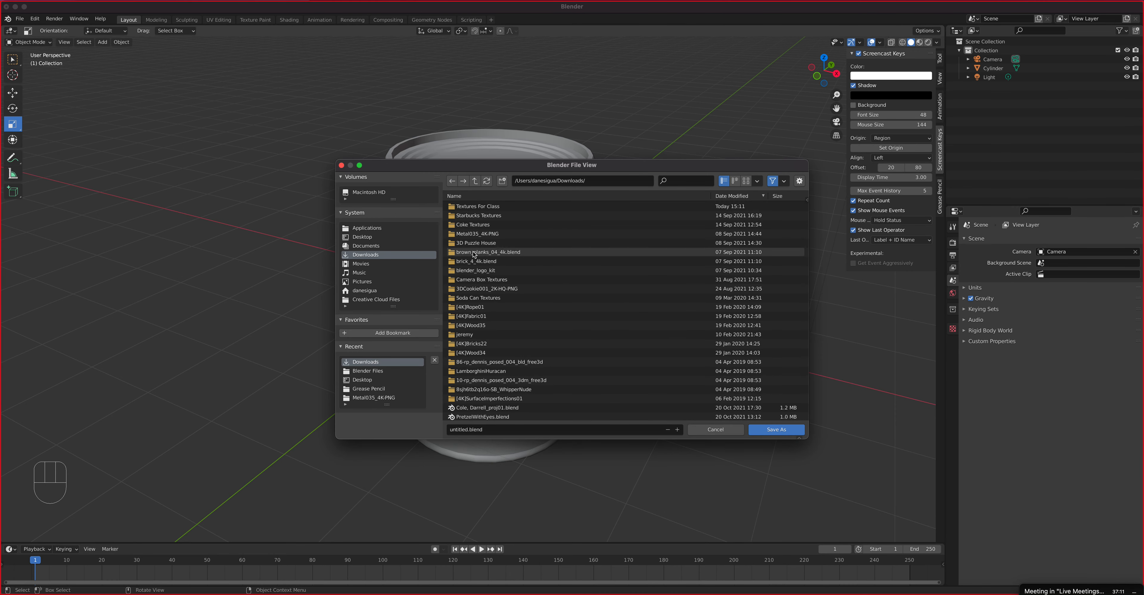
{"action": "left_click", "coordinate": [368, 248]}
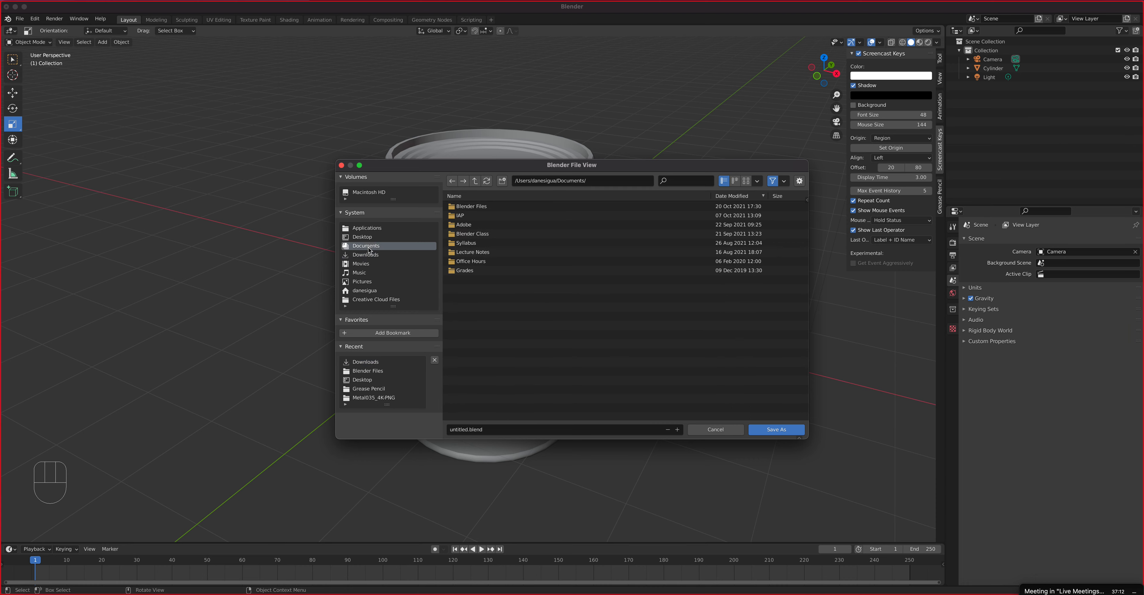
{"action": "left_click", "coordinate": [482, 235]}
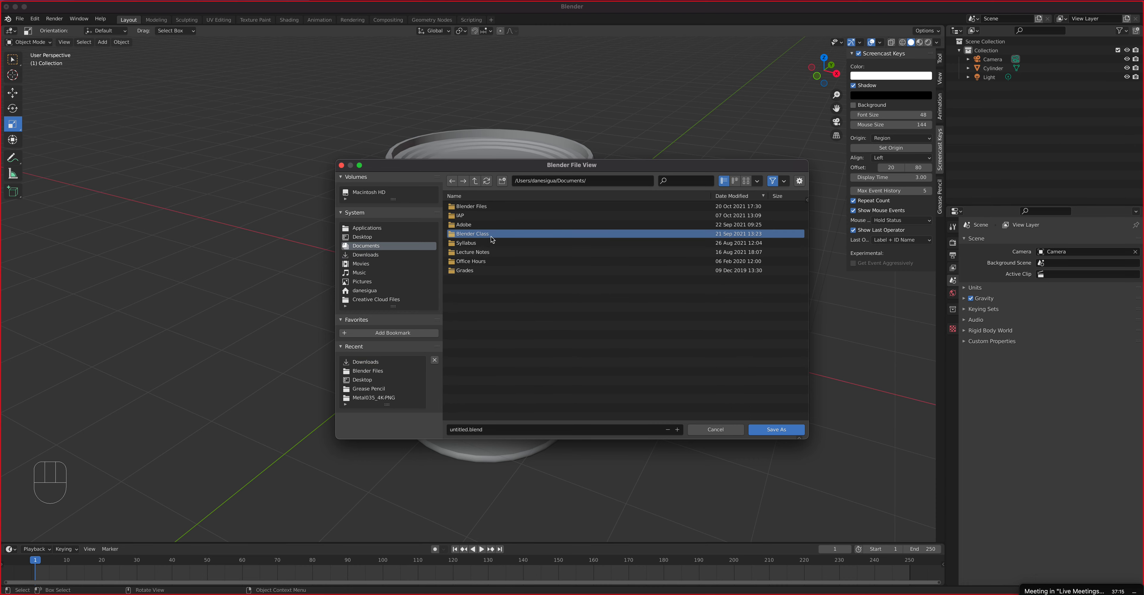
{"action": "double_click", "coordinate": [476, 234]}
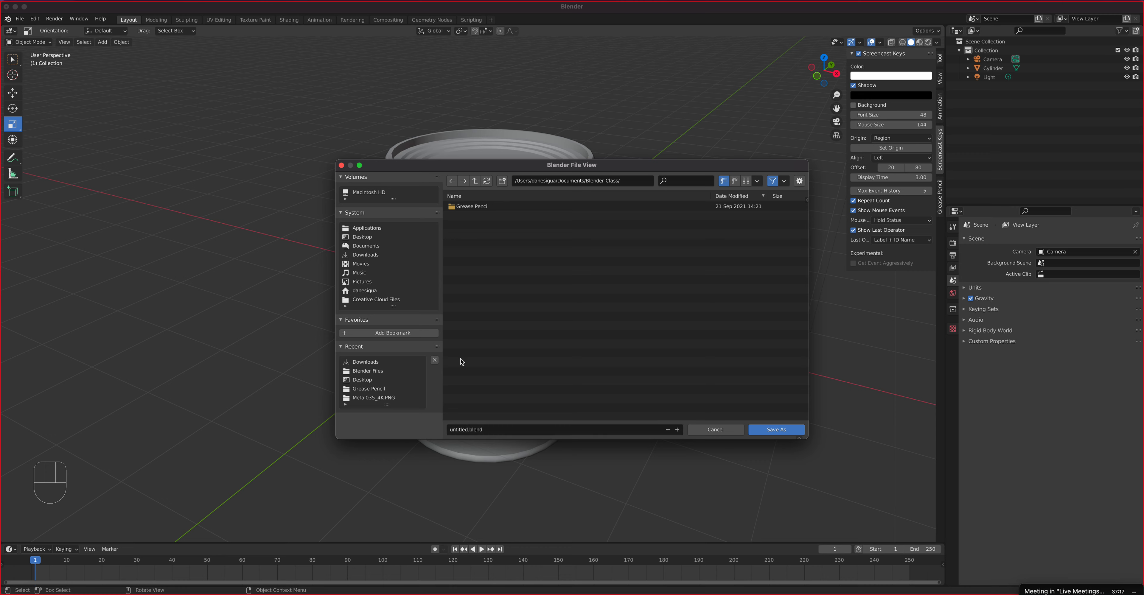
{"action": "left_click", "coordinate": [369, 238]}
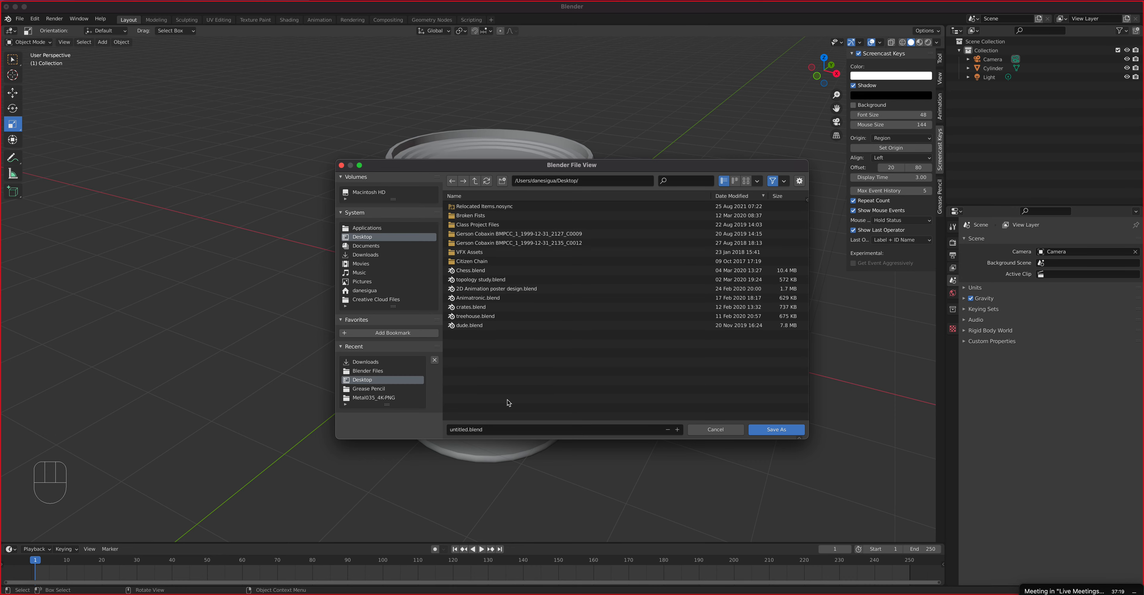
{"action": "left_click", "coordinate": [498, 430]}
{"action": "type", "text": "Can"}
{"action": "key", "text": "Return"}
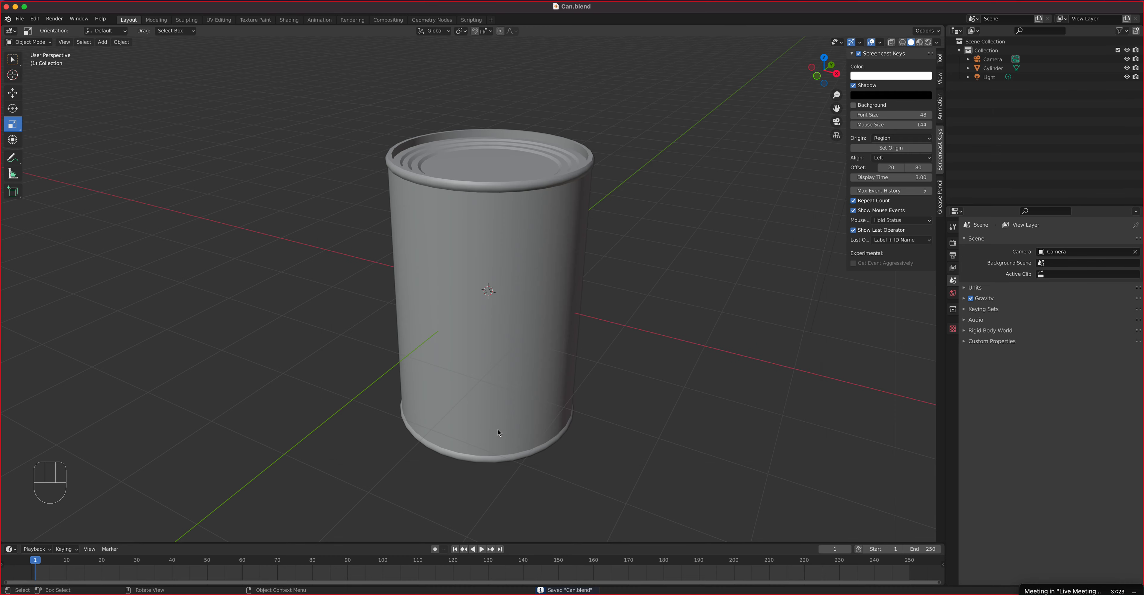
- Enter Edit Mode on the can and select the outer edge loop on top of its upper rim
{"action": "scroll", "coordinate": [565, 218], "scroll_direction": "up", "scroll_amount": 3}
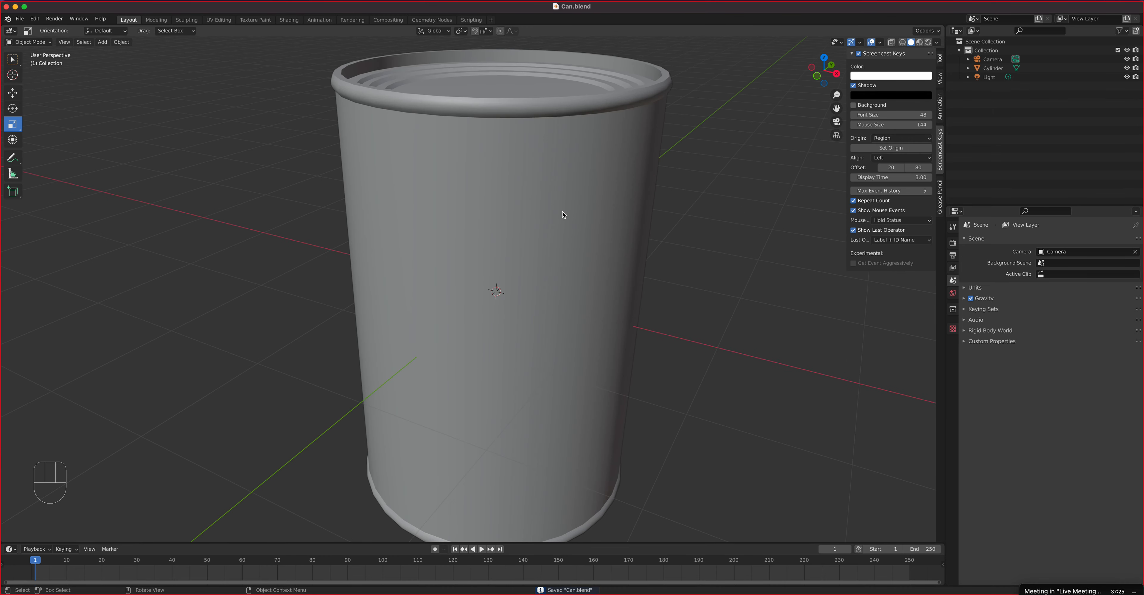
{"action": "left_click", "coordinate": [498, 172]}
{"action": "key", "text": "Tab"}
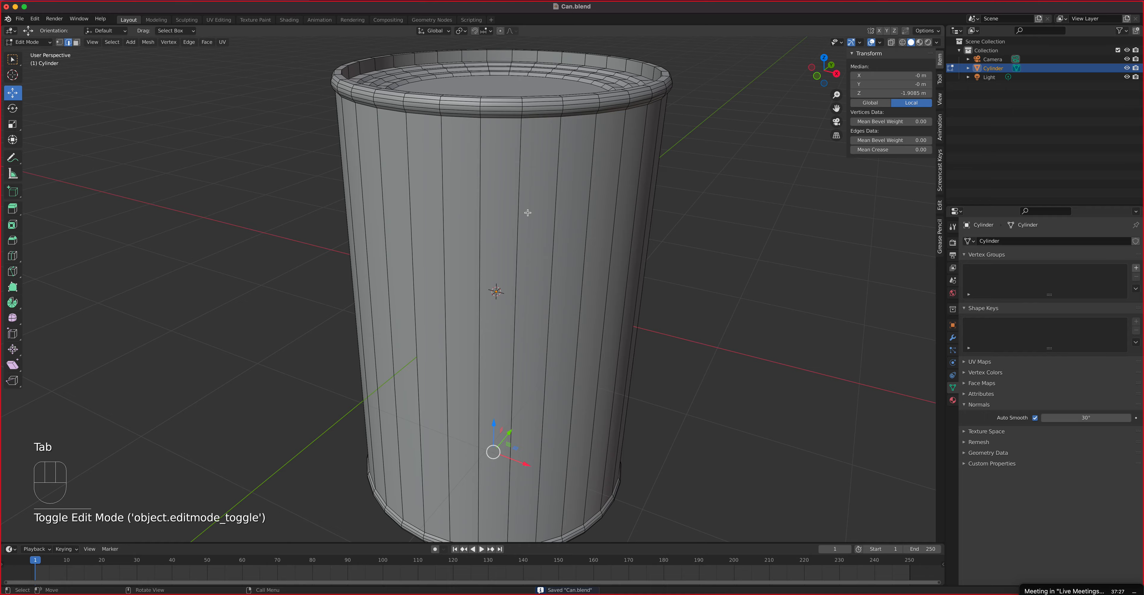
{"action": "middle_click_drag", "start_coordinate": [545, 200], "coordinate": [550, 278], "text": "shift"}
{"action": "middle_click_drag", "start_coordinate": [557, 272], "coordinate": [537, 304]}
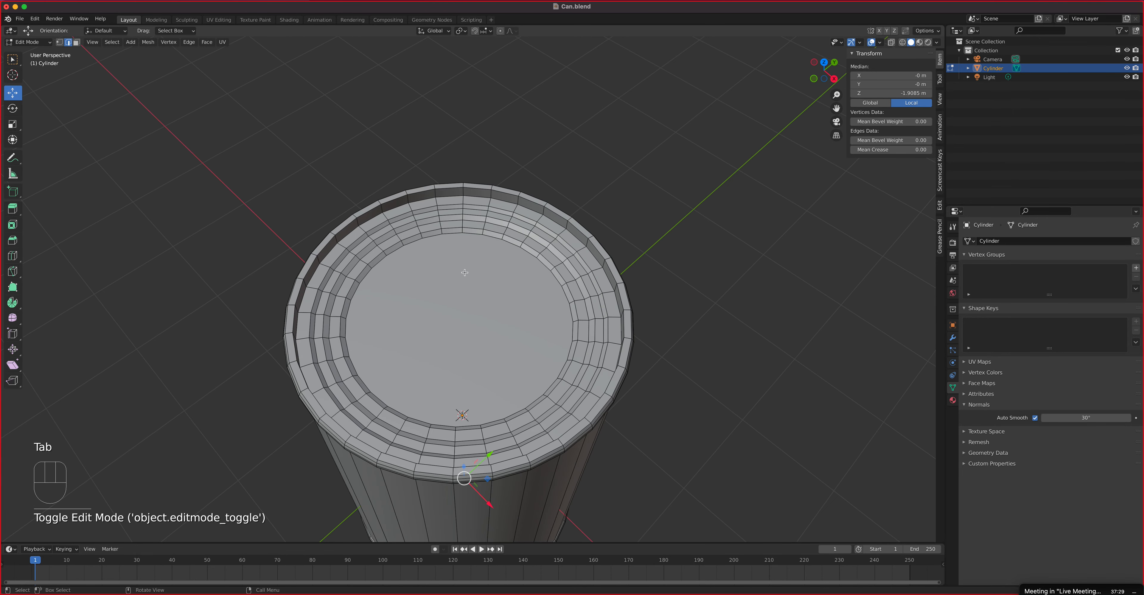
{"action": "scroll", "coordinate": [444, 284], "scroll_direction": "up", "scroll_amount": 3}
{"action": "middle_click_drag", "start_coordinate": [389, 308], "coordinate": [501, 216], "text": "shift"}
{"action": "scroll", "coordinate": [449, 238], "scroll_direction": "up", "scroll_amount": 1}
{"action": "middle_click_drag", "start_coordinate": [402, 229], "coordinate": [428, 277], "text": "shift"}
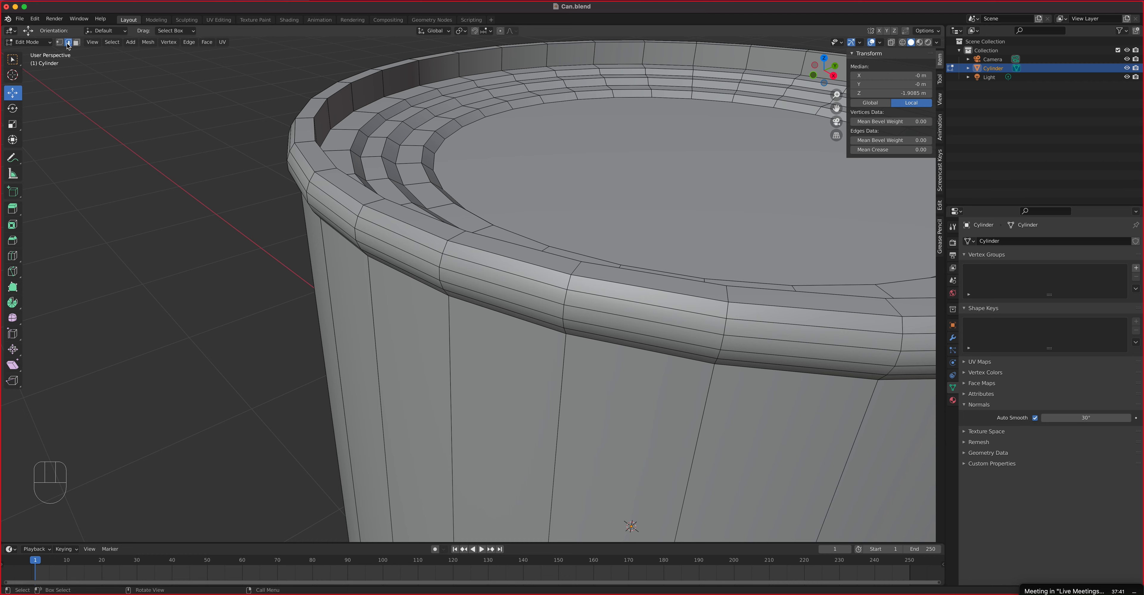
{"action": "left_click", "coordinate": [345, 189]}
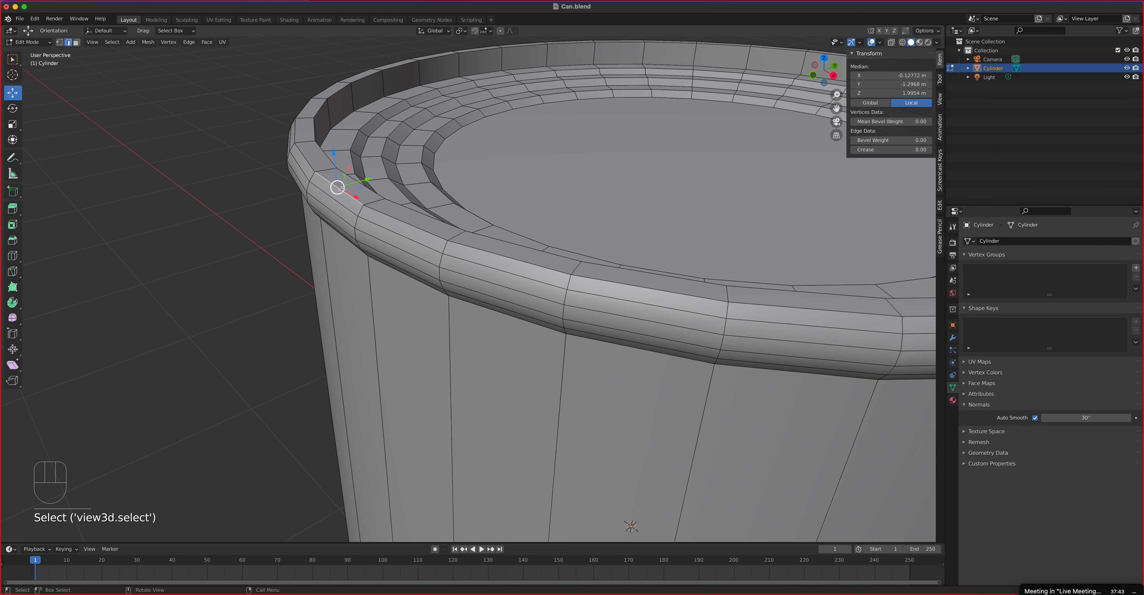
{"action": "left_click", "coordinate": [342, 189], "text": "alt"}
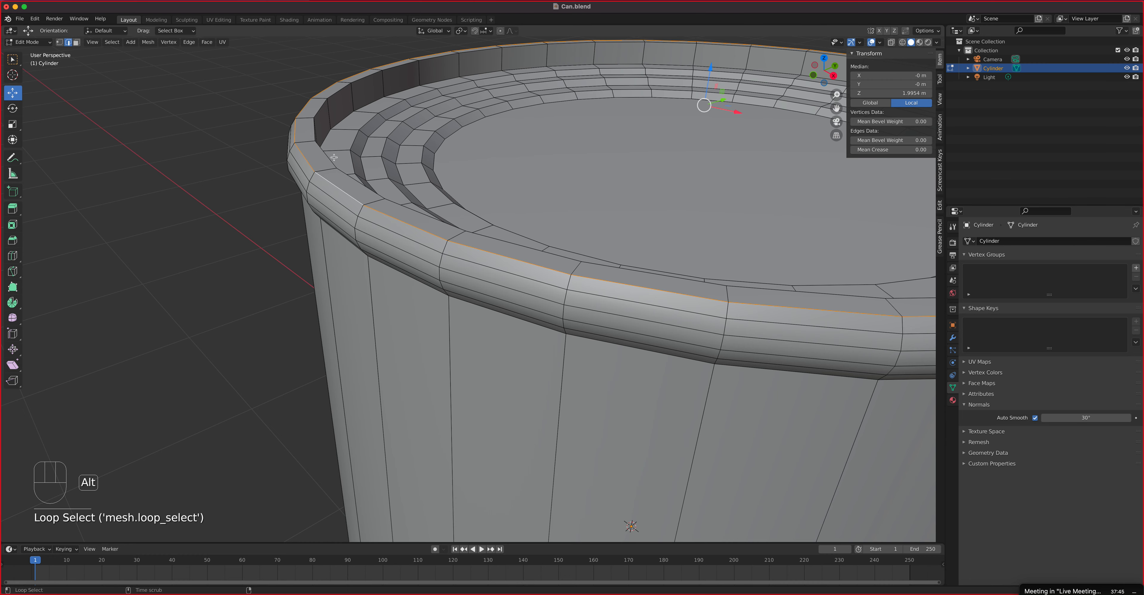
- Add the upper rim's inner edge loops and the edge loops of the lid steps, down to the central disc, to the selection
{"action": "left_click", "coordinate": [323, 153], "text": "alt+shift"}
{"action": "left_click", "coordinate": [327, 138], "text": "alt+shift"}
{"action": "left_click", "coordinate": [354, 139], "text": "alt+shift"}
{"action": "left_click", "coordinate": [363, 143], "text": "alt+shift"}
{"action": "left_click", "coordinate": [384, 146], "text": "alt+shift"}
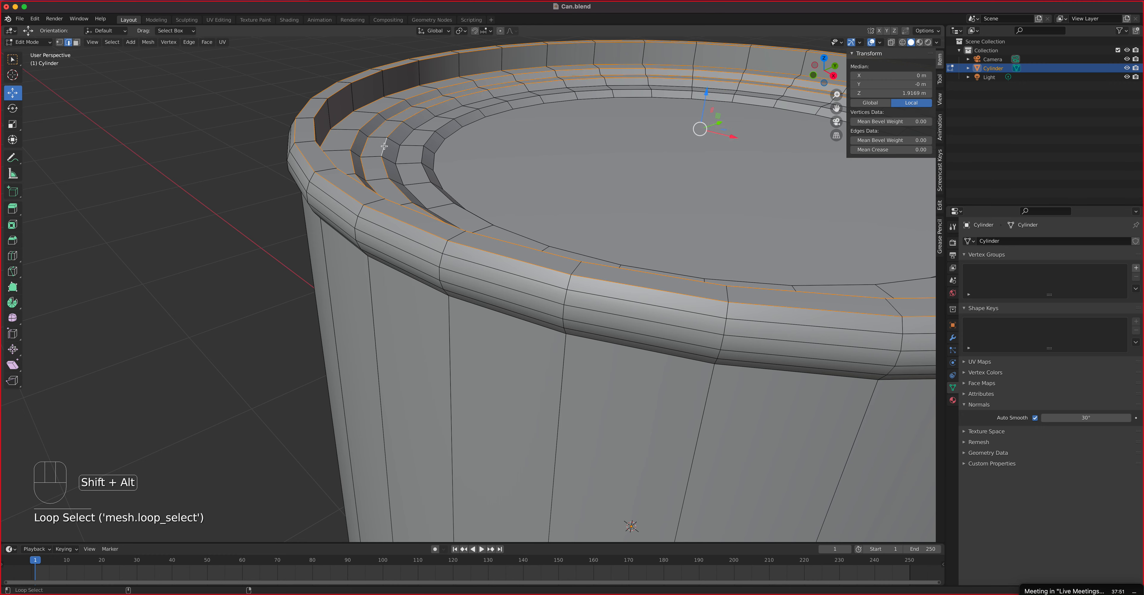
{"action": "left_click", "coordinate": [400, 154], "text": "alt+shift"}
{"action": "left_click", "coordinate": [427, 159], "text": "alt+shift"}
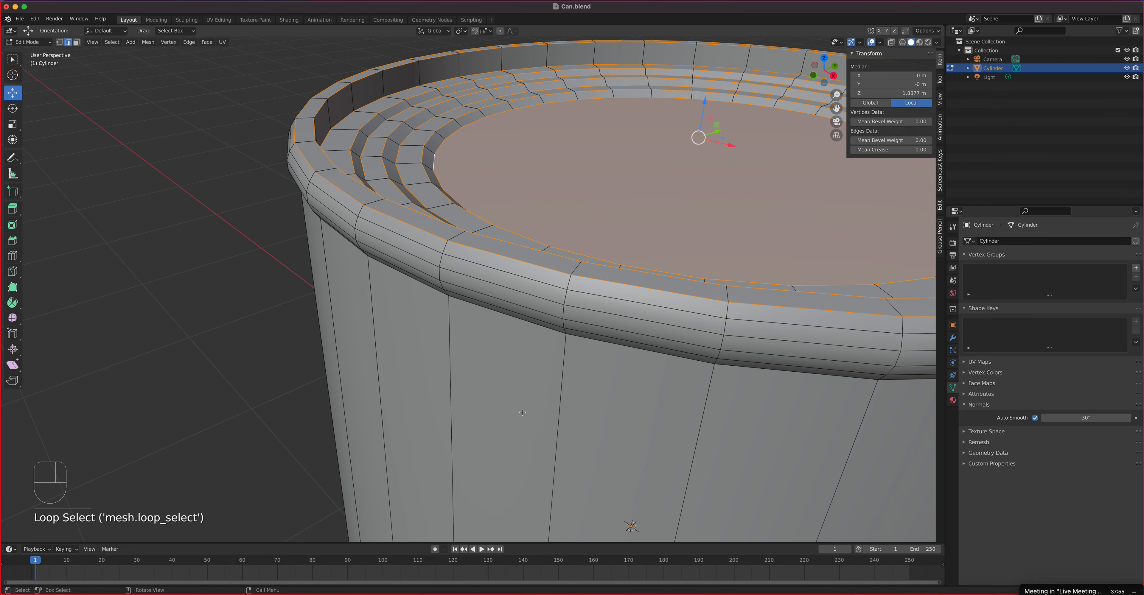
- Add the outer and inner edge loops of the can's bottom rim to the selection
{"action": "middle_click_drag", "start_coordinate": [522, 413], "coordinate": [433, 350]}
{"action": "scroll", "coordinate": [519, 346], "scroll_direction": "up", "scroll_amount": 2}
{"action": "scroll", "coordinate": [520, 345], "scroll_direction": "down", "scroll_amount": 5}
{"action": "scroll", "coordinate": [429, 345], "scroll_direction": "up", "scroll_amount": 3}
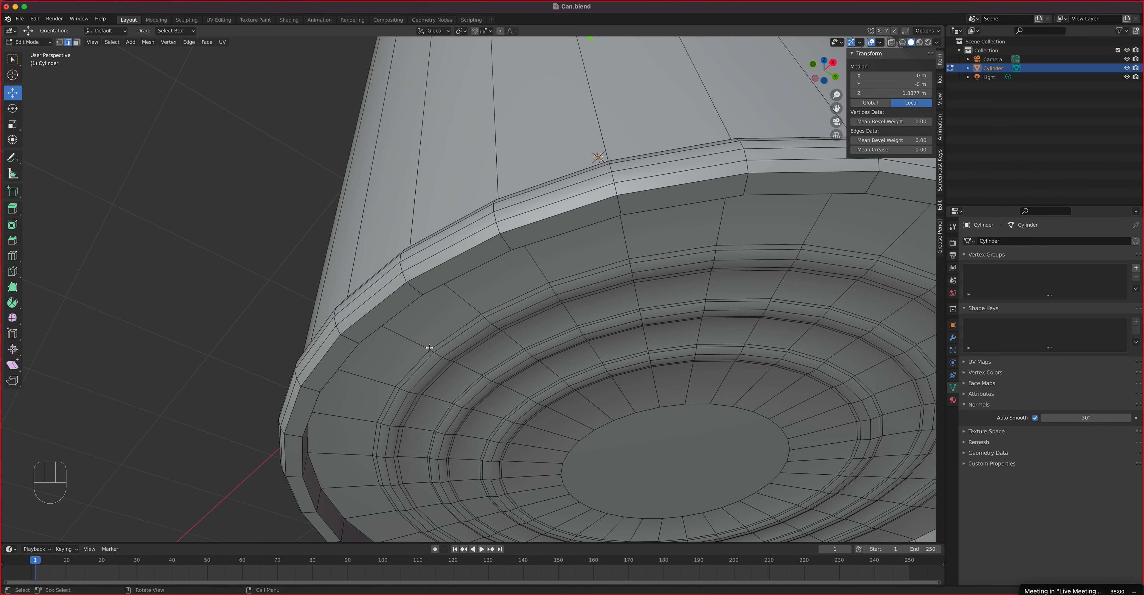
{"action": "left_click", "coordinate": [432, 269], "text": "alt+shift"}
{"action": "left_click", "coordinate": [435, 267], "text": "alt+shift"}
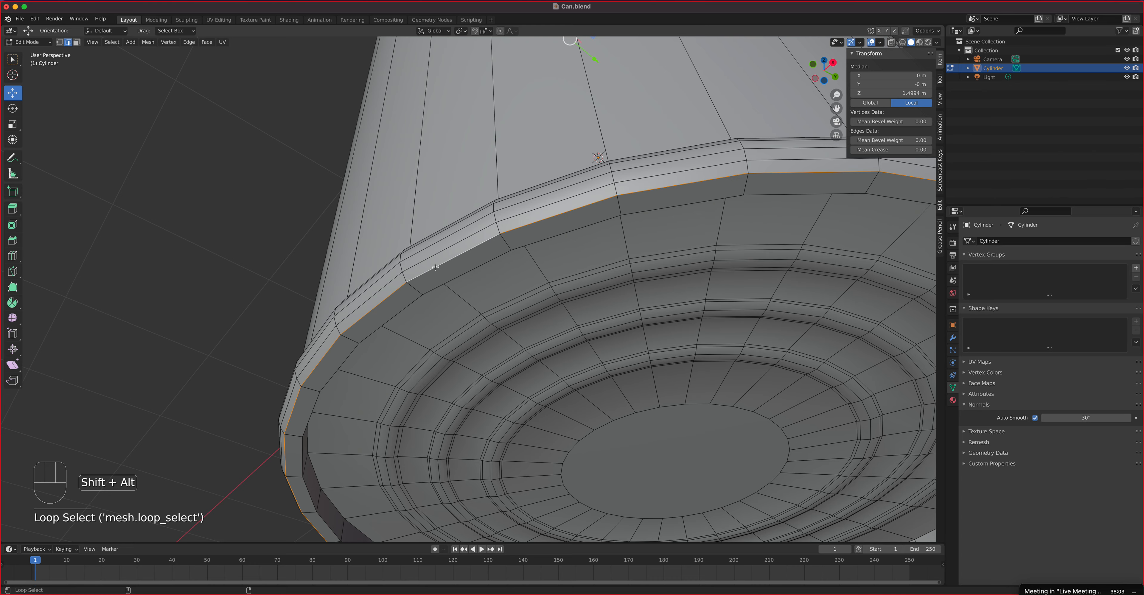
{"action": "left_click", "coordinate": [457, 278], "text": "alt+shift"}
{"action": "middle_click_drag", "start_coordinate": [460, 281], "coordinate": [523, 396]}
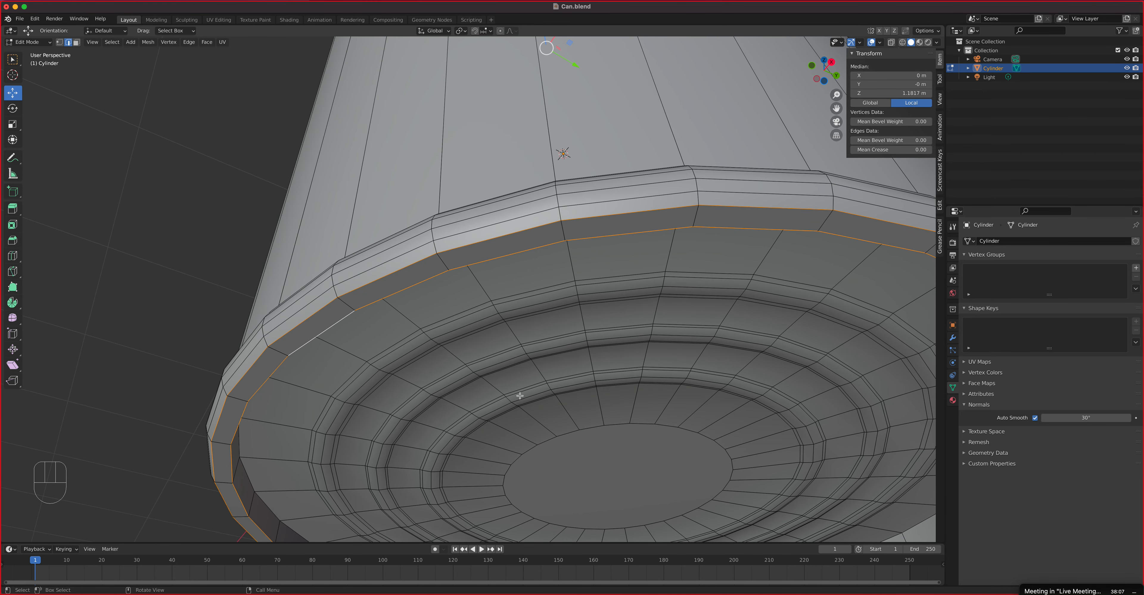
{"action": "scroll", "coordinate": [625, 338], "scroll_direction": "down", "scroll_amount": 10}
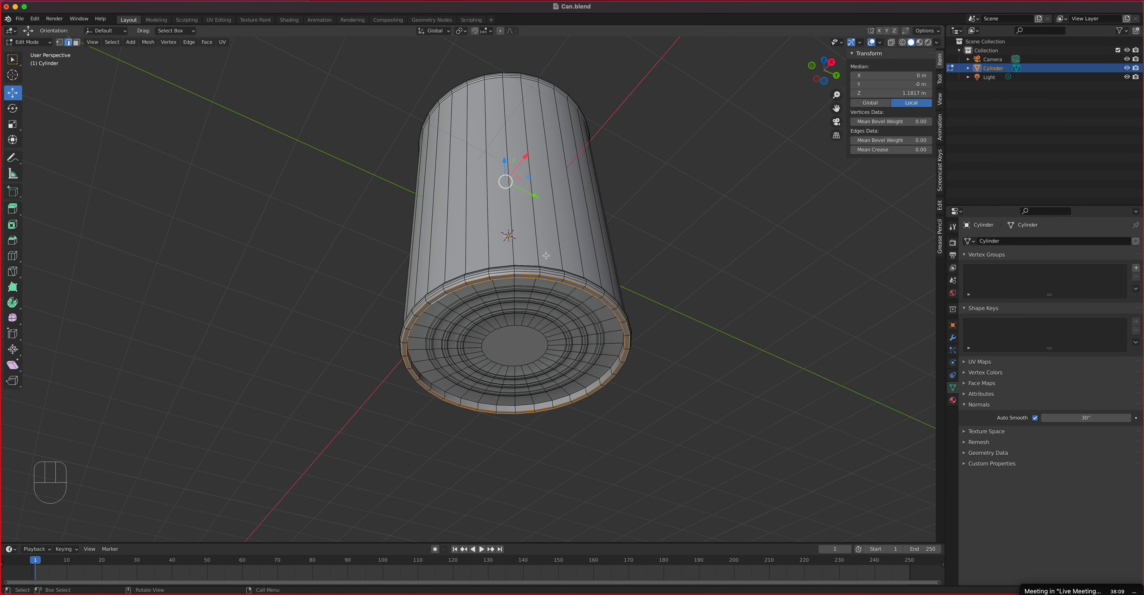
{"action": "middle_click_drag", "start_coordinate": [625, 338], "coordinate": [527, 304]}
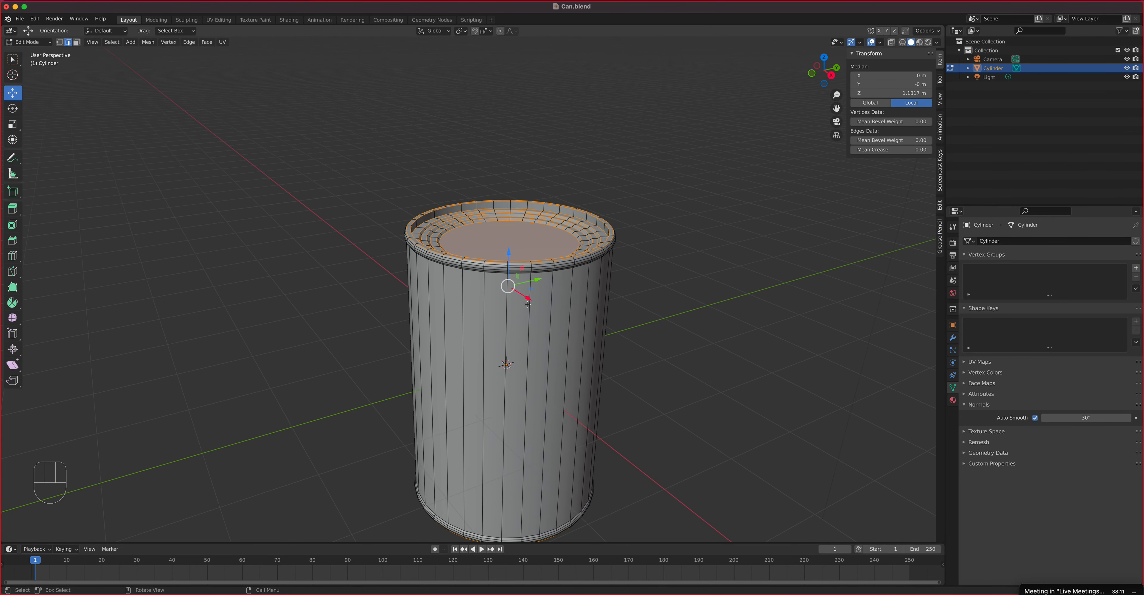
- Bevel the selected rim and lid edge loops with a width of about 0.0055 m and 3 segments
{"action": "scroll", "coordinate": [527, 304], "scroll_direction": "up", "scroll_amount": 5}
{"action": "middle_click_drag", "start_coordinate": [494, 248], "coordinate": [477, 252]}
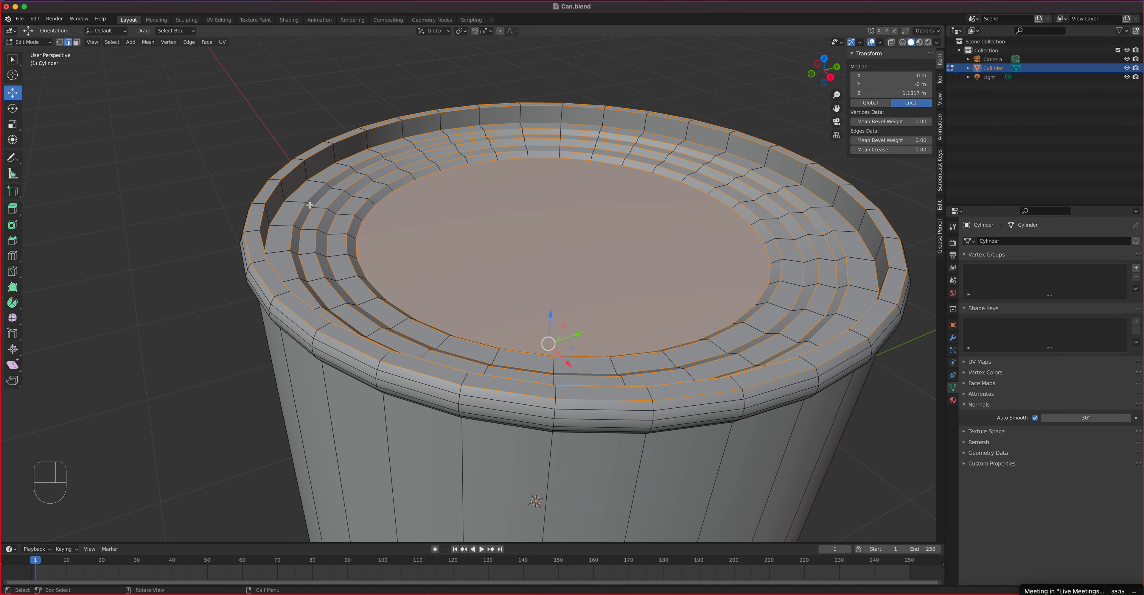
{"action": "right_click", "coordinate": [348, 229]}
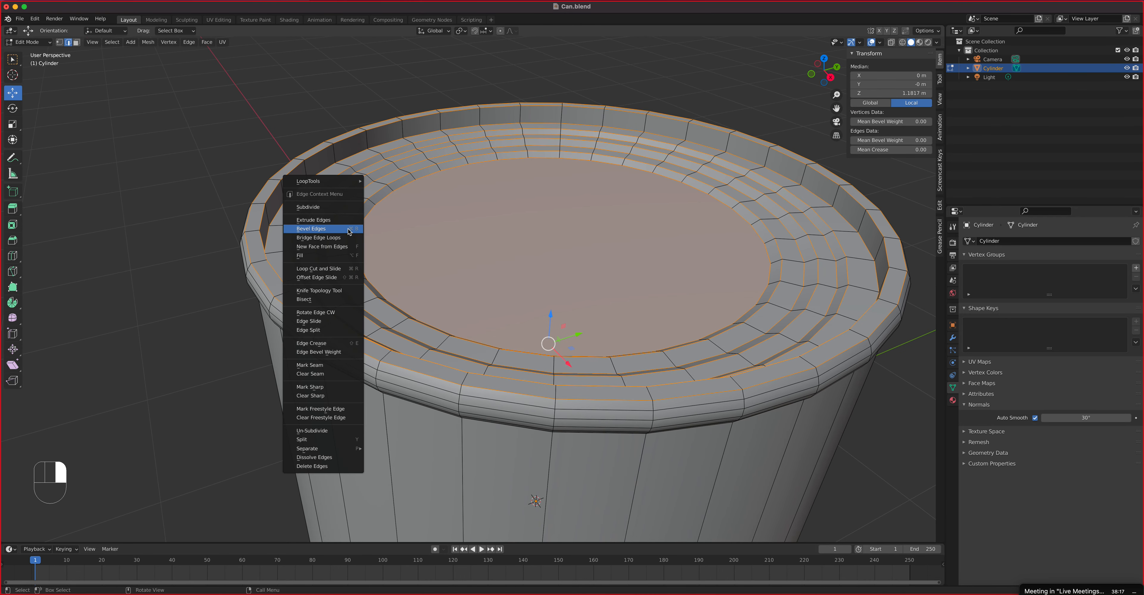
{"action": "left_click", "coordinate": [349, 229]}
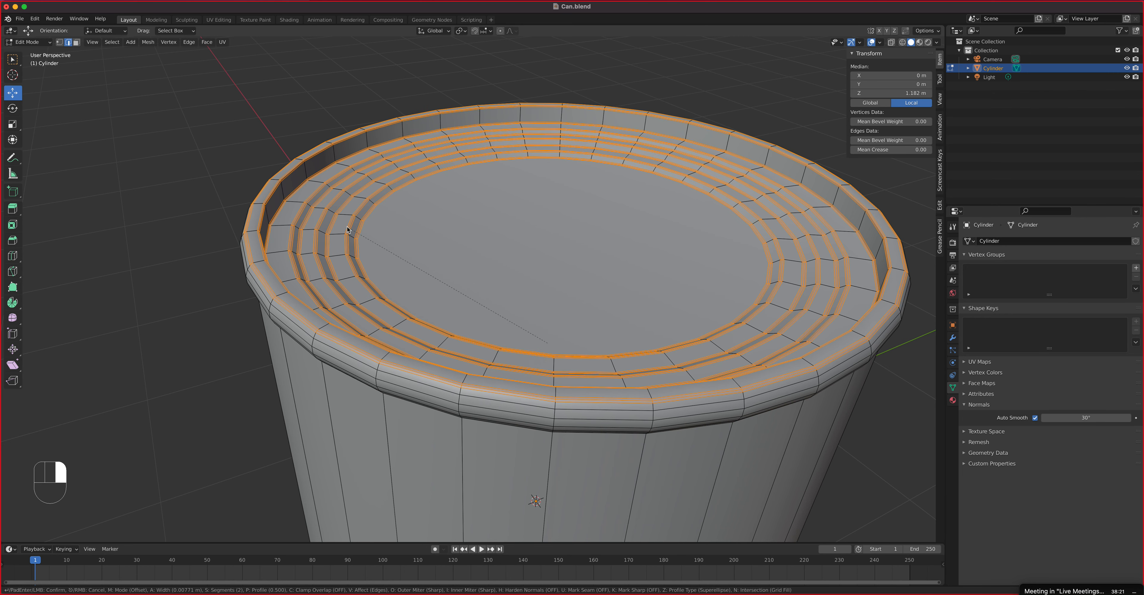
{"action": "left_click", "coordinate": [343, 228]}
{"action": "scroll", "coordinate": [281, 237], "scroll_direction": "up", "scroll_amount": 7}
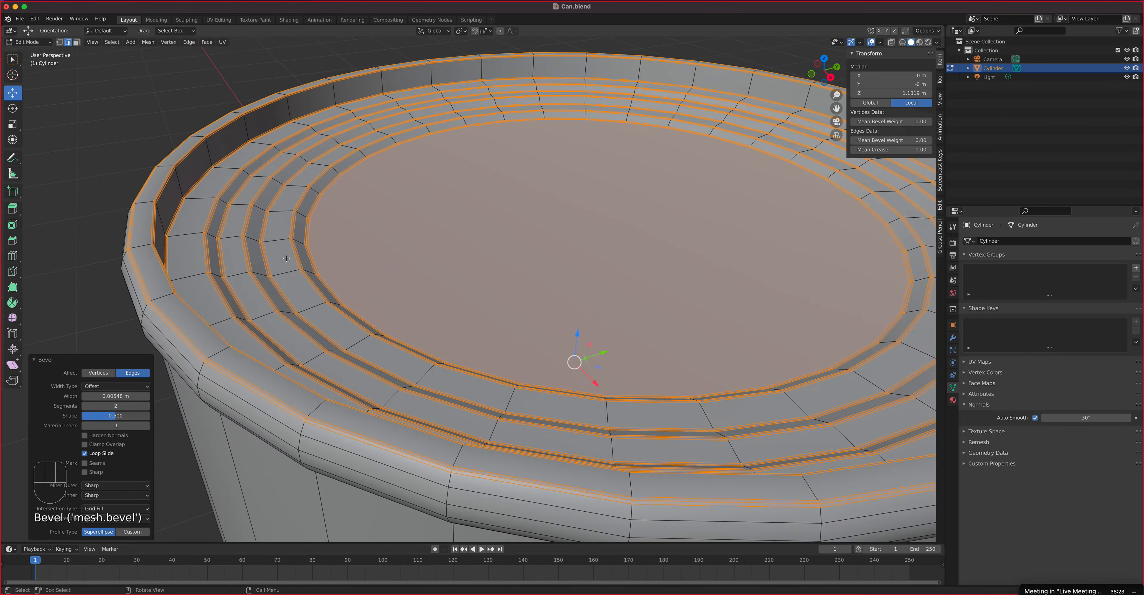
{"action": "middle_click_drag", "start_coordinate": [281, 238], "coordinate": [360, 255], "text": "shift"}
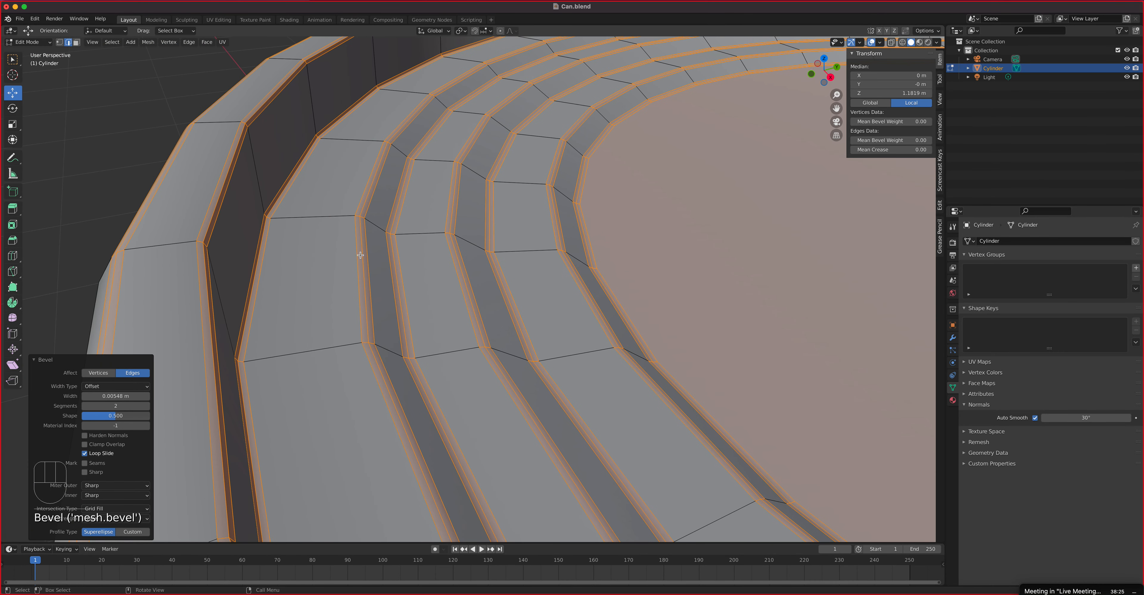
{"action": "left_click", "coordinate": [146, 406]}
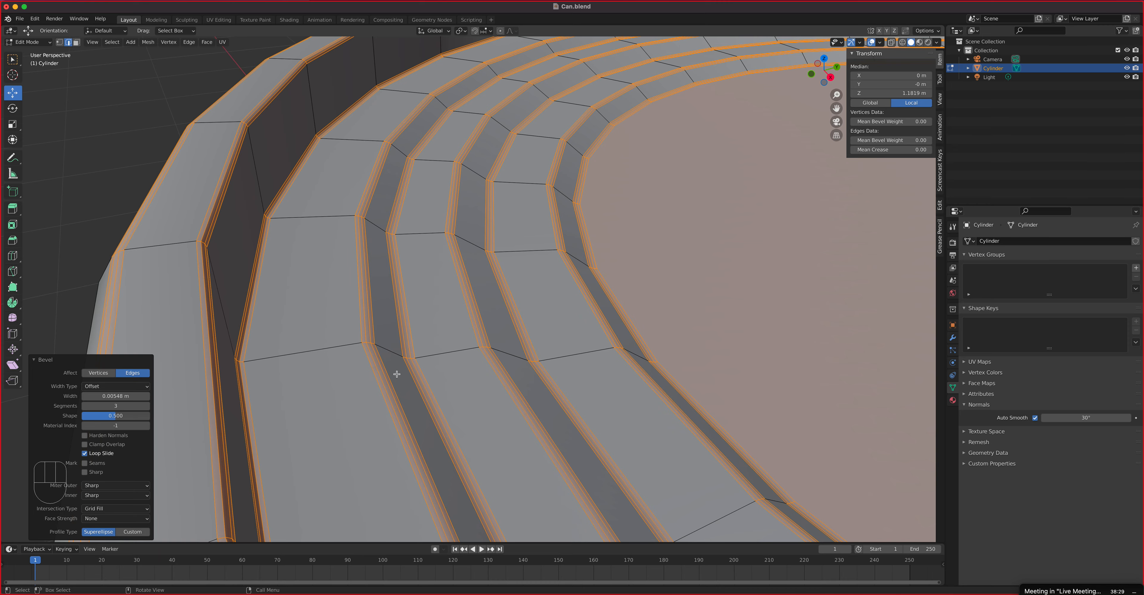
- Inspect the bevelled lid in Object Mode and undo the edge bevel
{"action": "key", "text": "Tab"}
{"action": "scroll", "coordinate": [403, 381], "scroll_direction": "down", "scroll_amount": 8}
{"action": "middle_click_drag", "start_coordinate": [445, 358], "coordinate": [327, 362]}
{"action": "middle_click_drag", "start_coordinate": [545, 339], "coordinate": [512, 343]}
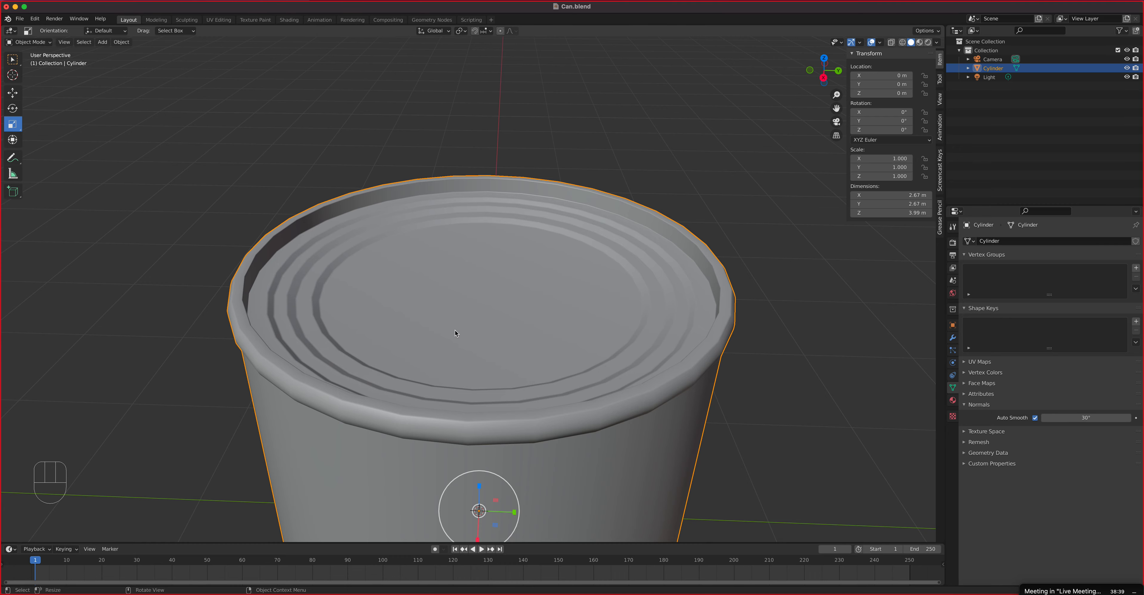
{"action": "key", "text": "super+z"}
{"action": "key", "text": "super+z"}
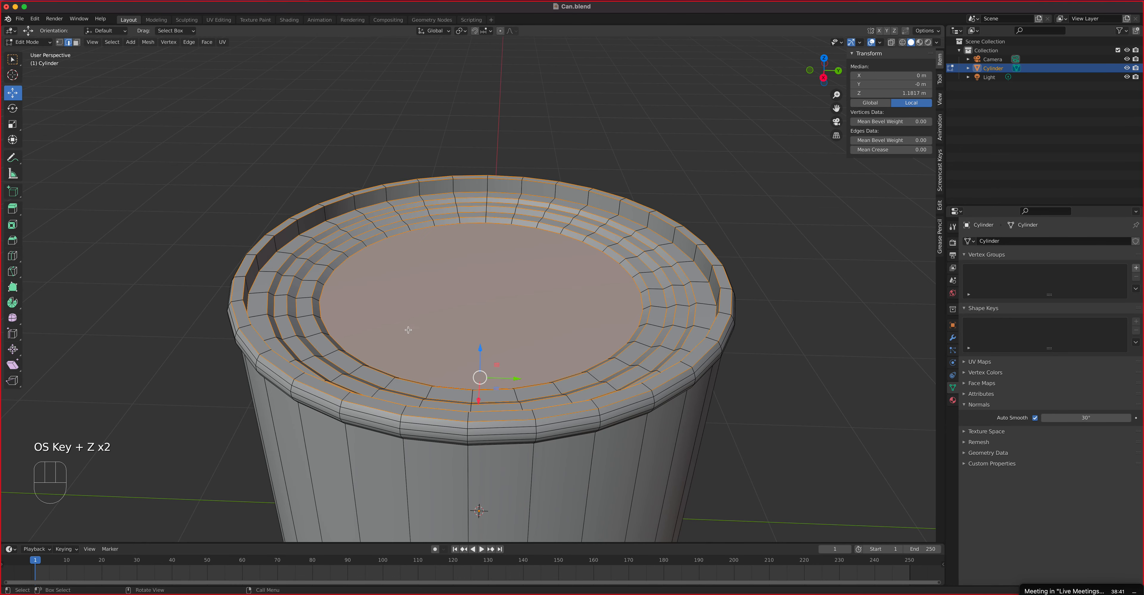
- Return to Object Mode and add a Bevel modifier to the can
{"action": "scroll", "coordinate": [365, 313], "scroll_direction": "up", "scroll_amount": 5}
{"action": "scroll", "coordinate": [364, 313], "scroll_direction": "down", "scroll_amount": 4}
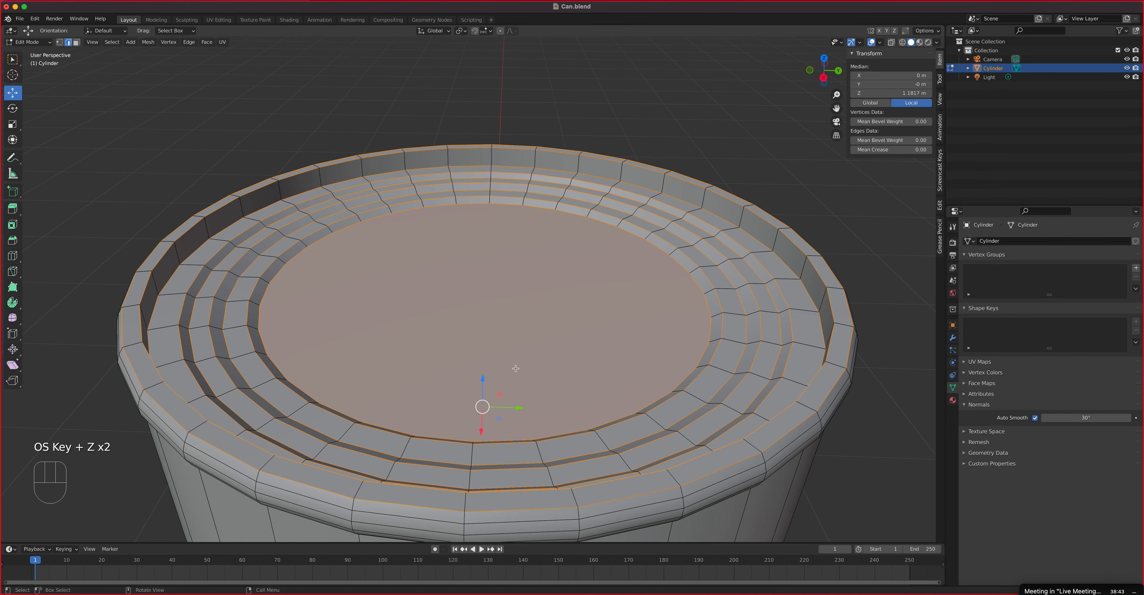
{"action": "key", "text": "Tab"}
{"action": "left_click", "coordinate": [953, 338]}
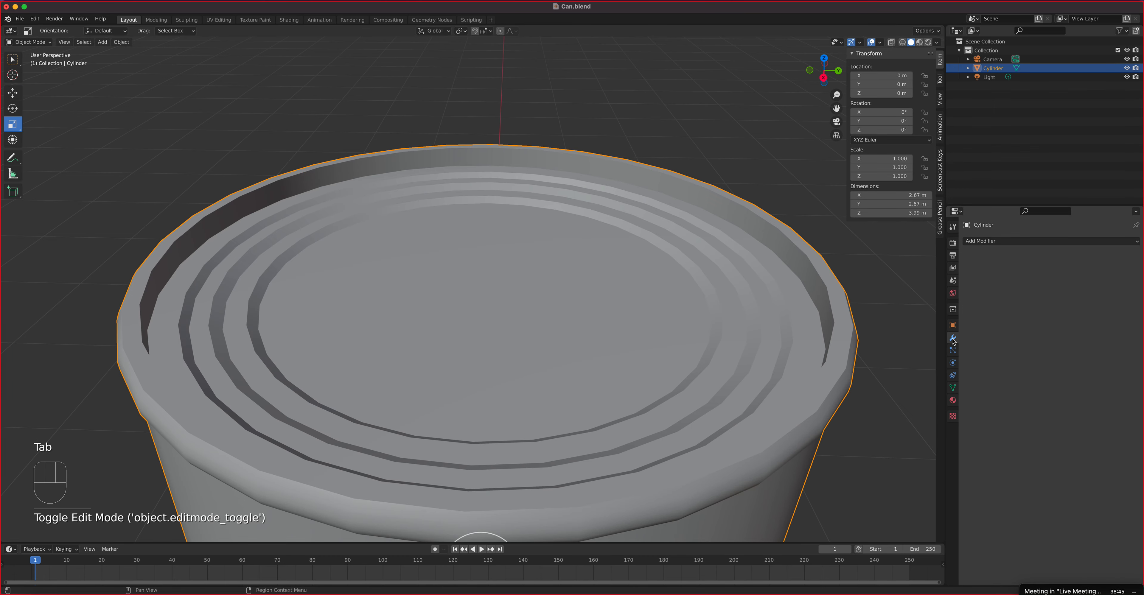
{"action": "left_click", "coordinate": [993, 243]}
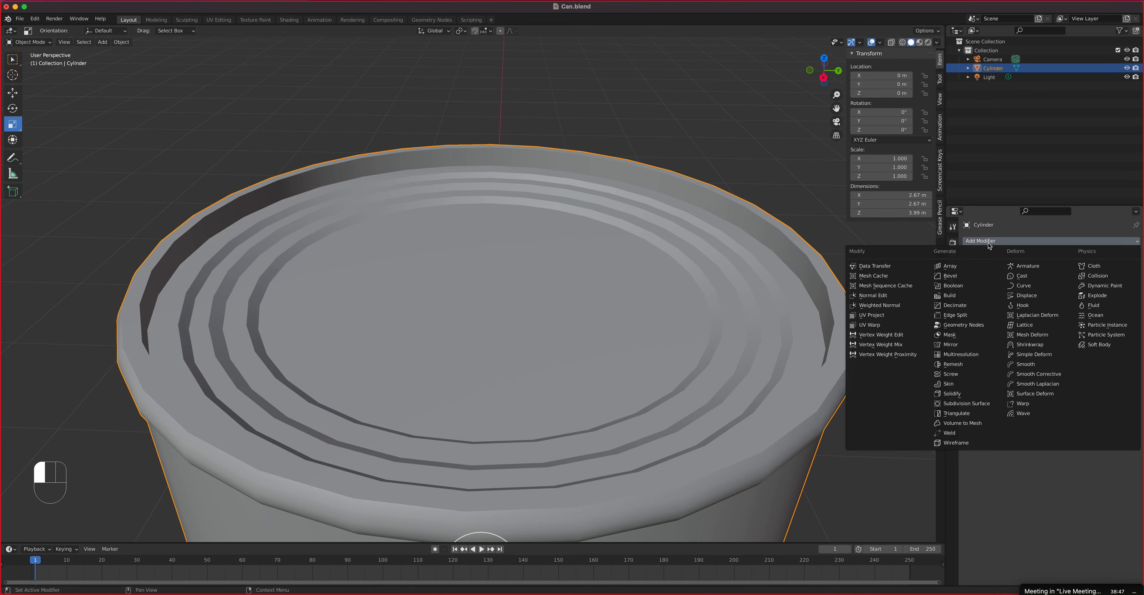
{"action": "left_click", "coordinate": [954, 276]}
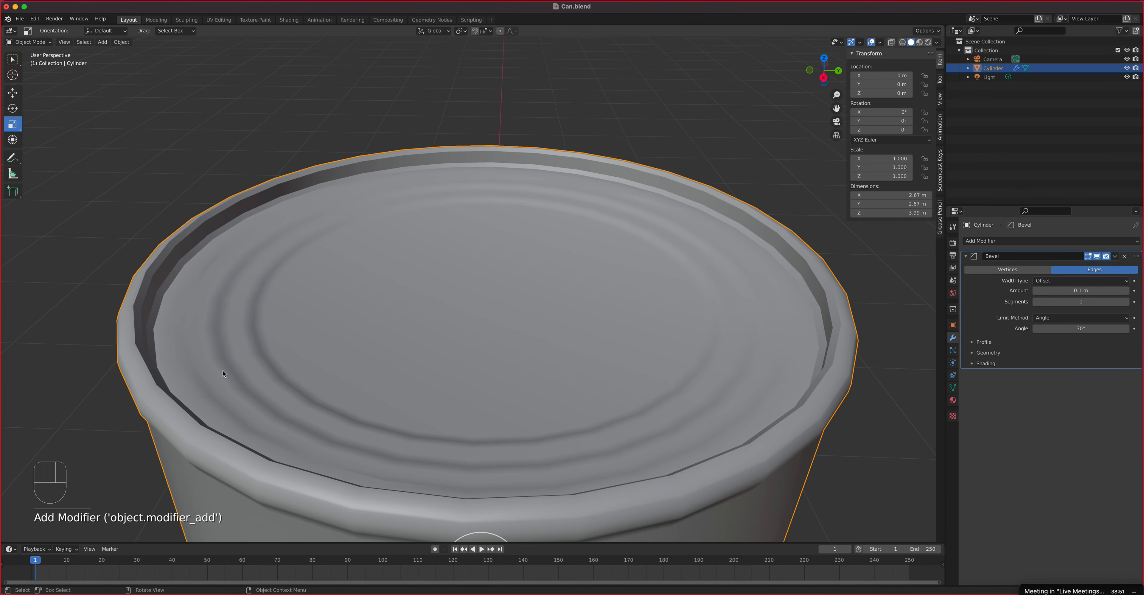
{"action": "middle_click_drag", "start_coordinate": [294, 324], "coordinate": [293, 278]}
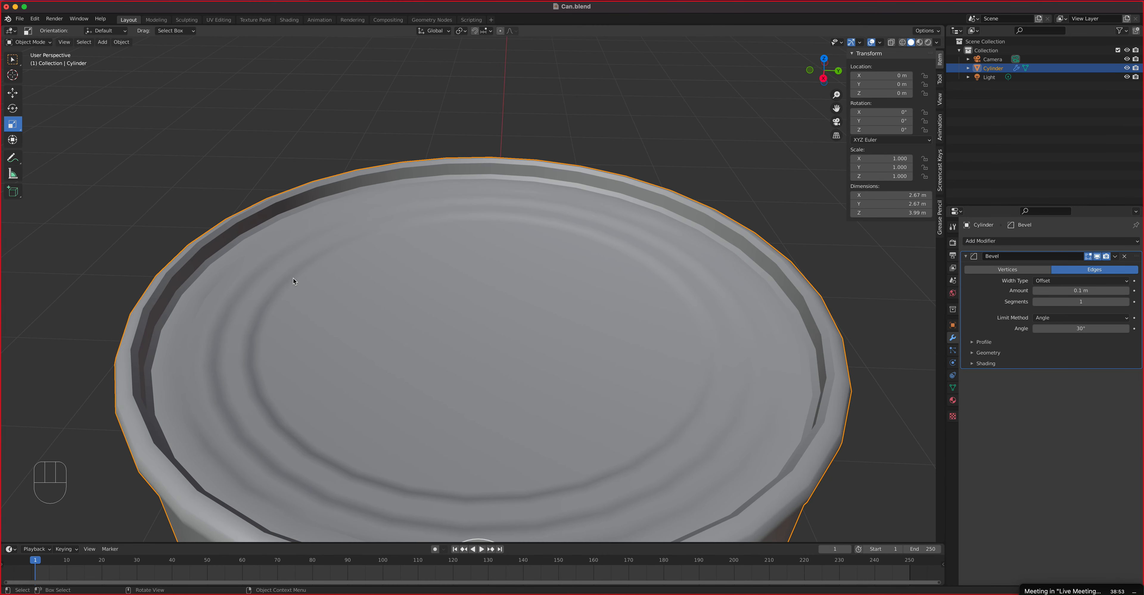
{"action": "scroll", "coordinate": [734, 404], "scroll_direction": "down", "scroll_amount": 3}
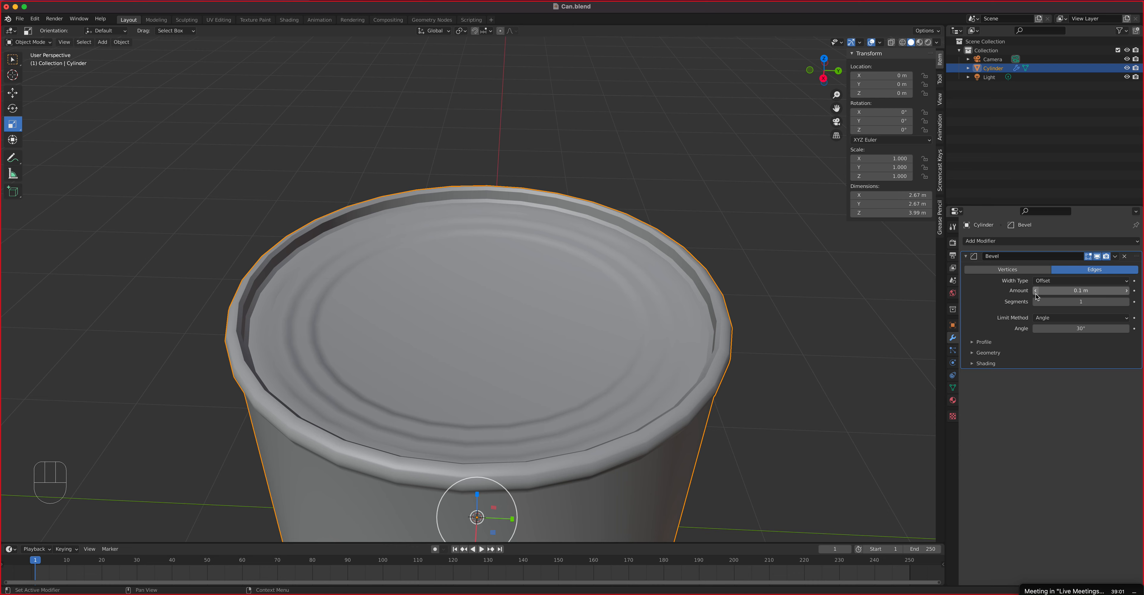
- Try smaller Bevel modifier amounts, ending at 0.01 m
{"action": "left_click_drag", "start_coordinate": [1036, 295], "coordinate": [994, 291], "text": "shift"}
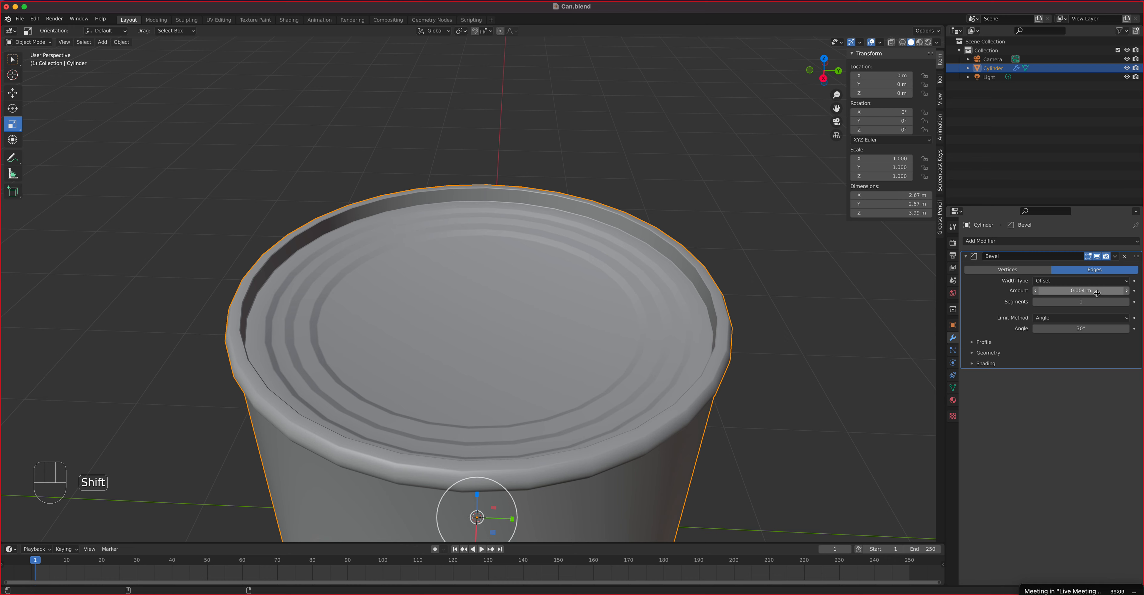
{"action": "left_click", "coordinate": [1126, 291]}
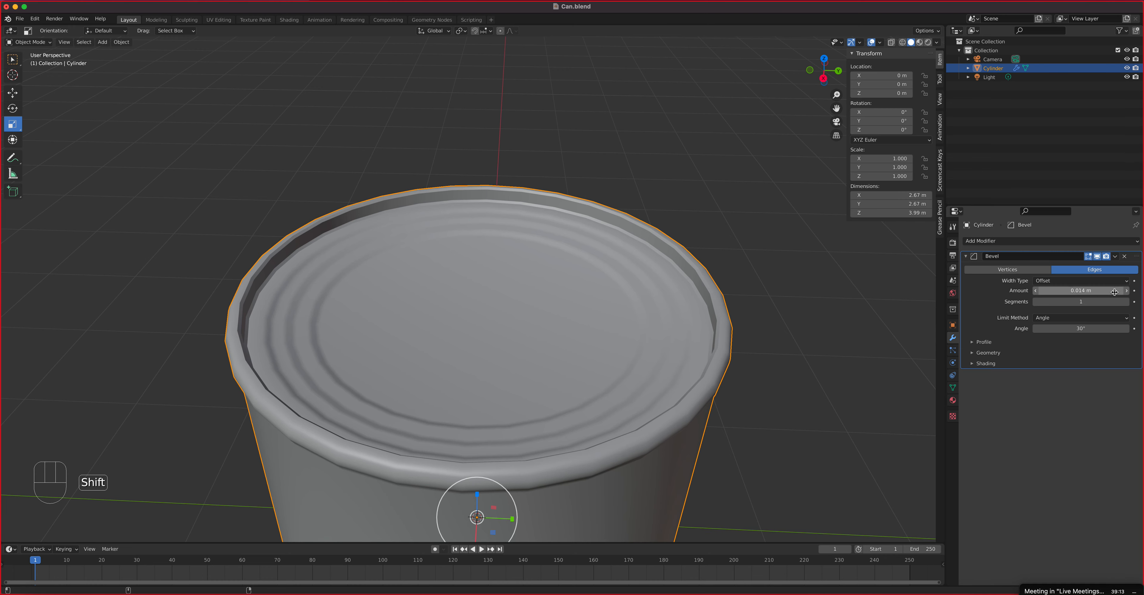
{"action": "left_click_drag", "start_coordinate": [1098, 291], "coordinate": [1088, 292], "text": "shift"}
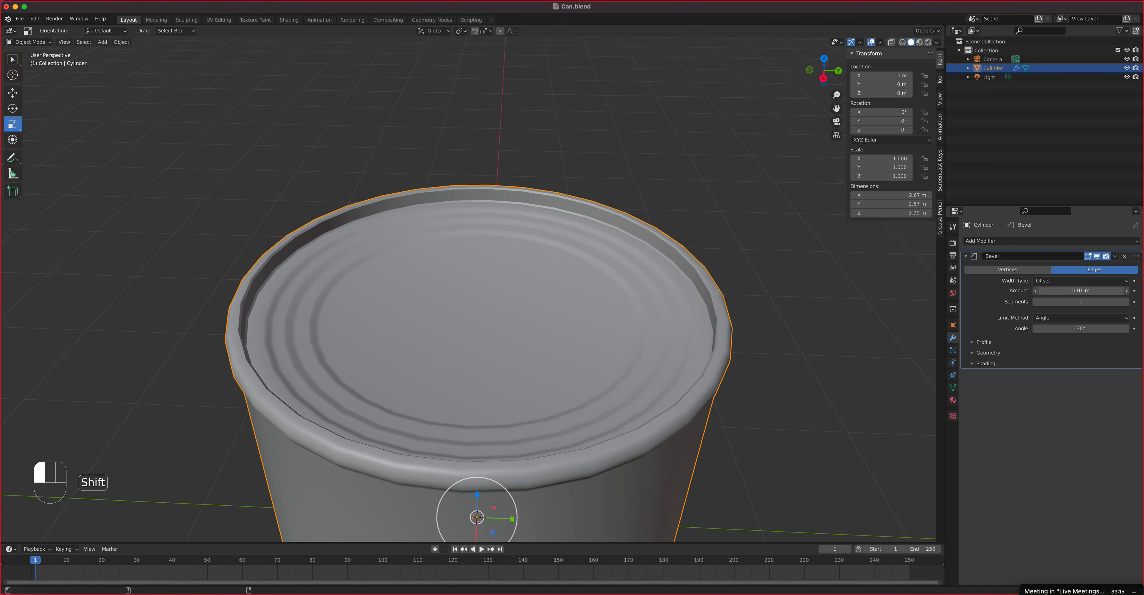
- Set the Bevel modifier's amount to 0.005 m
{"action": "left_click", "coordinate": [1080, 291]}
{"action": "key", "text": "BackSpace"}
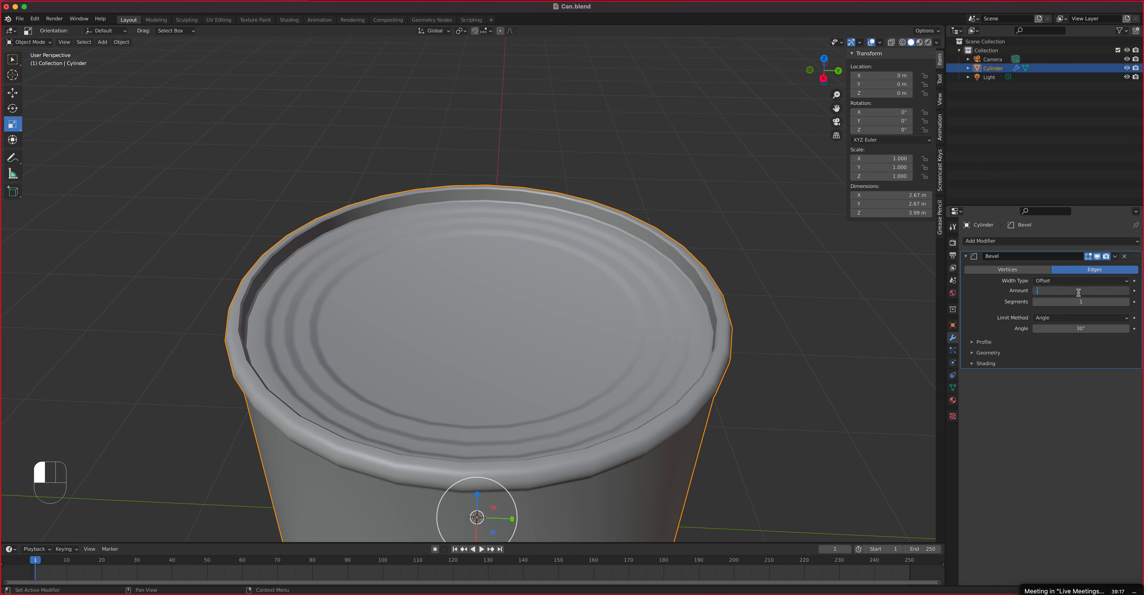
{"action": "type", "text": ".005"}
{"action": "key", "text": "Return"}
{"action": "left_click", "coordinate": [1071, 290]}
{"action": "key", "text": "BackSpace"}
{"action": "type", "text": ".005"}
{"action": "key", "text": "Return"}
{"action": "scroll", "coordinate": [589, 306], "scroll_direction": "up", "scroll_amount": 4}
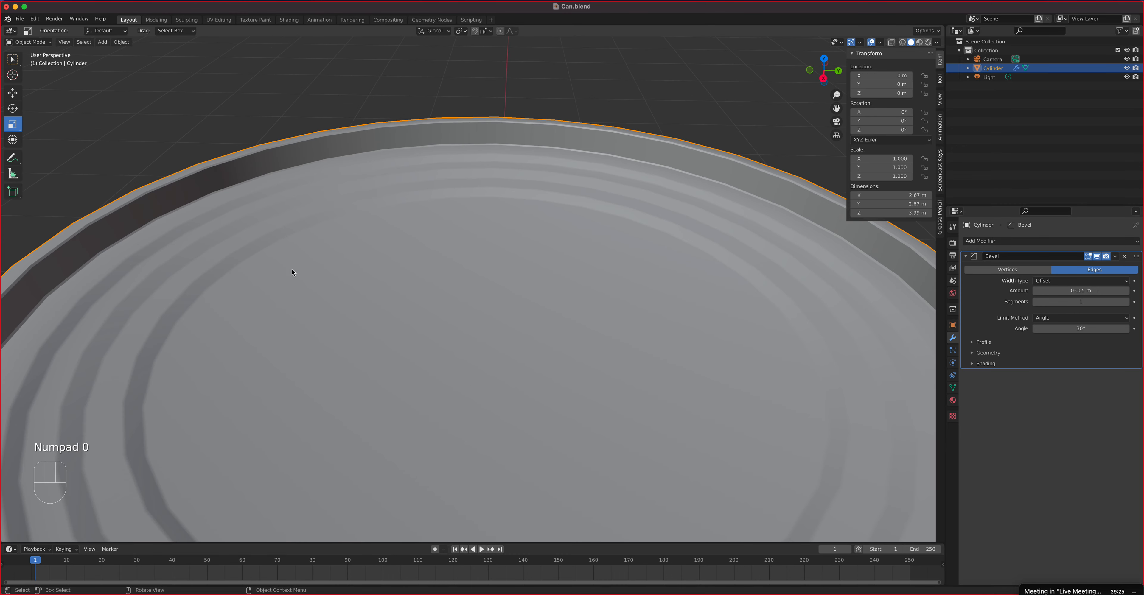
- Create a new material on the can and set its Metallic value to 1.000
{"action": "scroll", "coordinate": [389, 246], "scroll_direction": "down", "scroll_amount": 3}
{"action": "middle_click_drag", "start_coordinate": [176, 297], "coordinate": [418, 277]}
{"action": "scroll", "coordinate": [418, 278], "scroll_direction": "down", "scroll_amount": 4}
{"action": "middle_click_drag", "start_coordinate": [570, 408], "coordinate": [567, 355]}
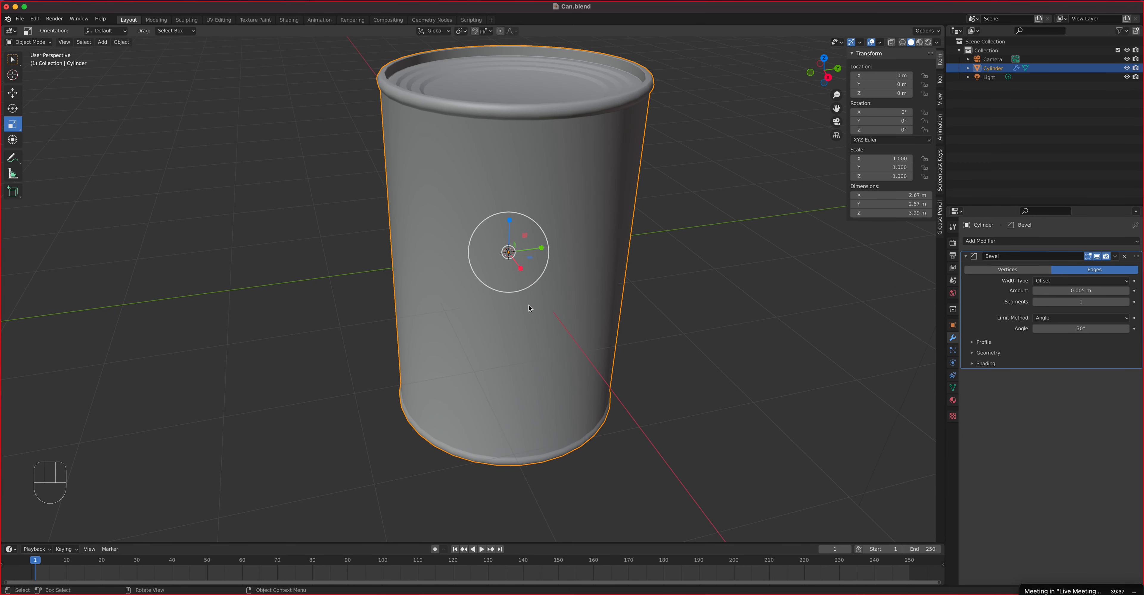
{"action": "left_click", "coordinate": [953, 400]}
{"action": "left_click", "coordinate": [1027, 280]}
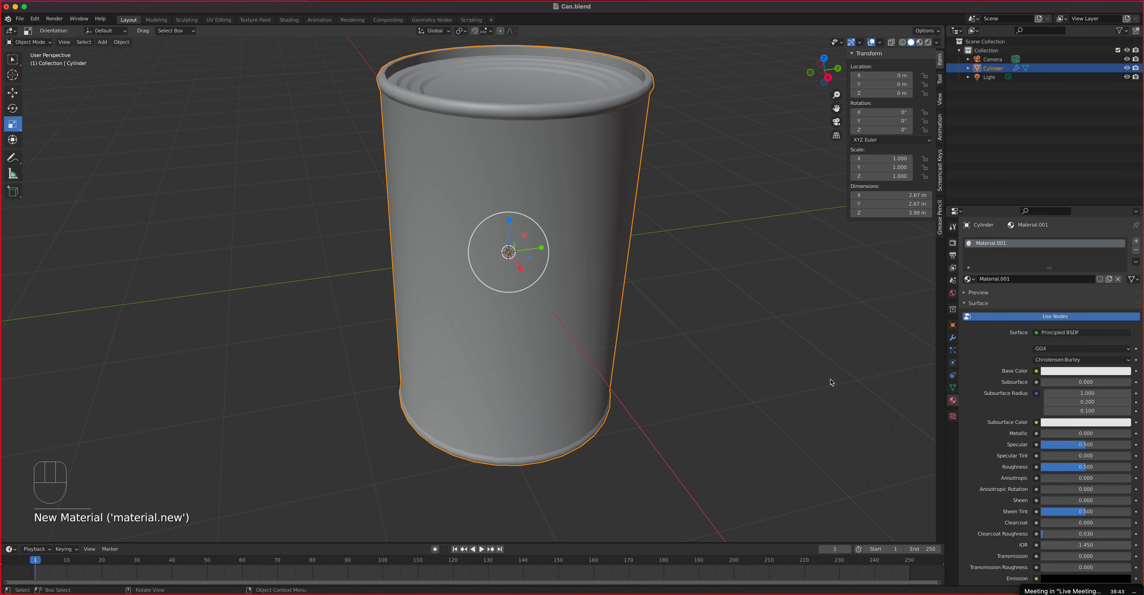
{"action": "left_click_drag", "start_coordinate": [1046, 434], "coordinate": [1111, 433]}
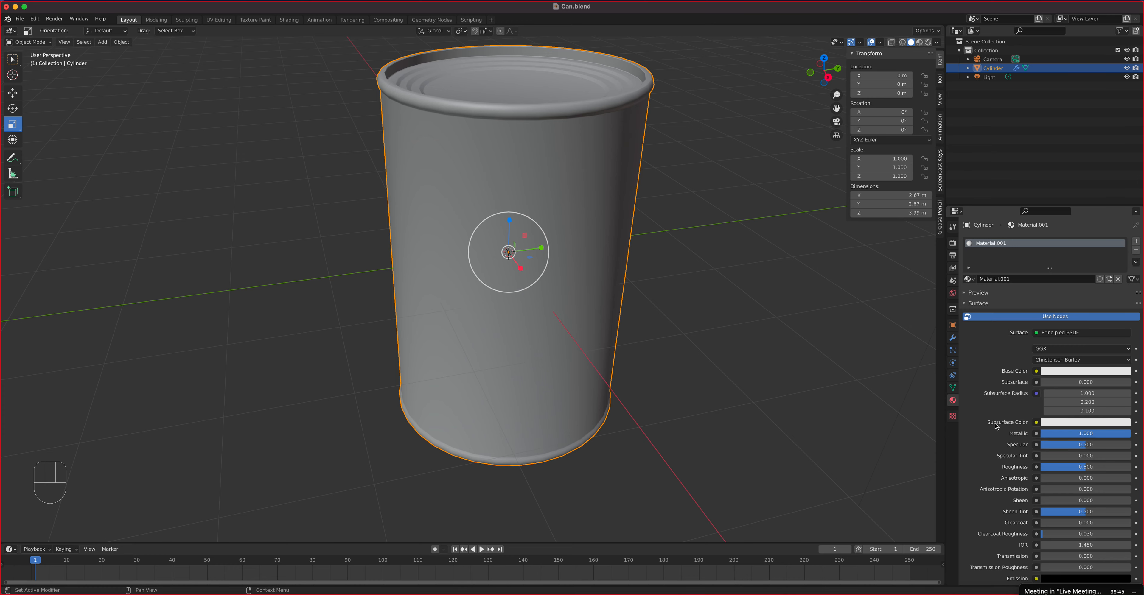
- In Material Preview shading, darken the material's base color to a value of about 0.458 and lower its roughness to about 0.342
{"action": "left_click", "coordinate": [919, 43]}
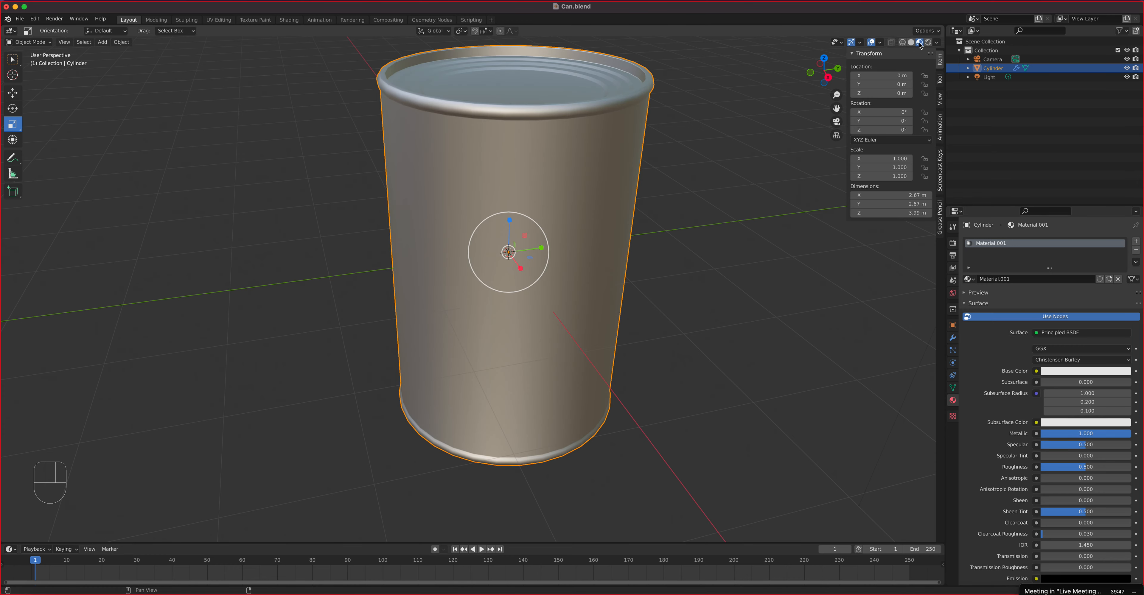
{"action": "middle_click_drag", "start_coordinate": [593, 262], "coordinate": [520, 353], "text": "shift"}
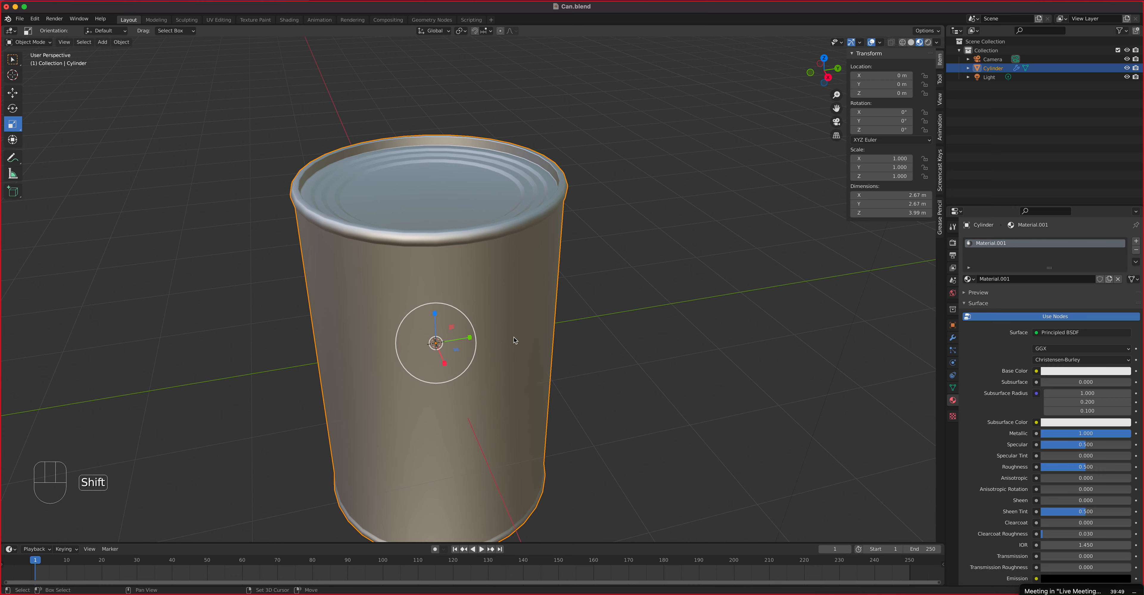
{"action": "left_click", "coordinate": [1105, 371]}
{"action": "left_click_drag", "start_coordinate": [1126, 253], "coordinate": [1124, 263]}
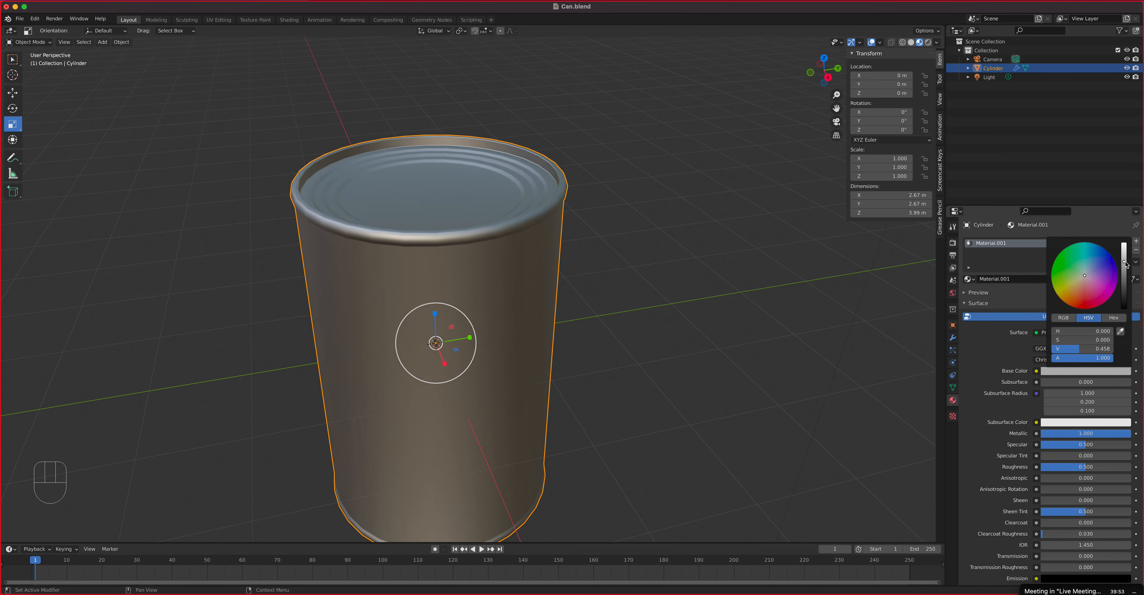
{"action": "left_click_drag", "start_coordinate": [1090, 467], "coordinate": [1045, 468]}
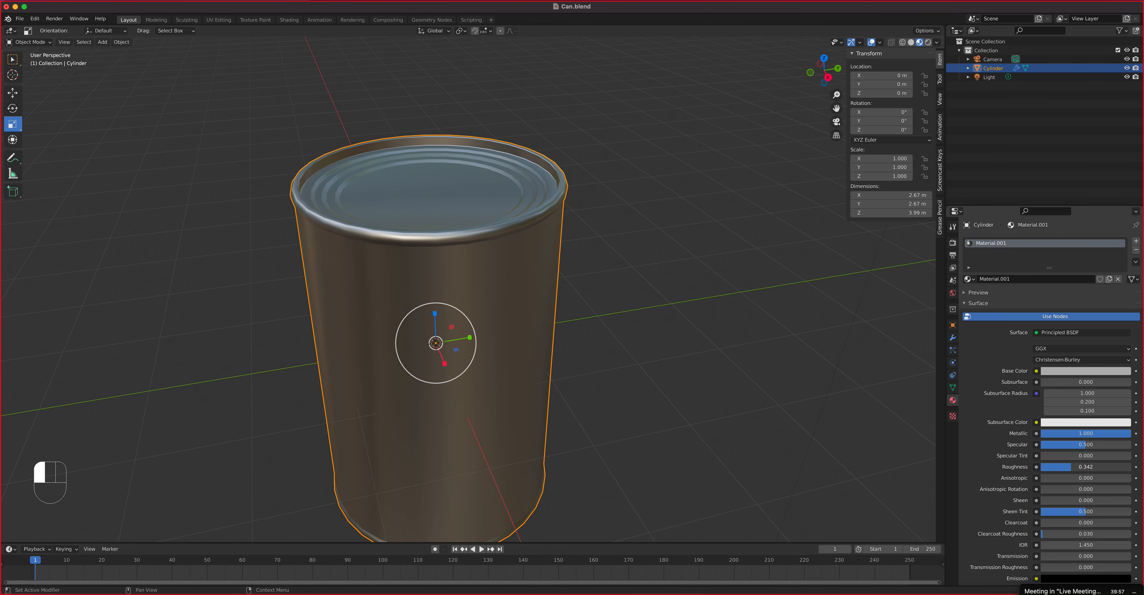
{"action": "scroll", "coordinate": [471, 322], "scroll_direction": "down", "scroll_amount": 1}
{"action": "scroll", "coordinate": [470, 323], "scroll_direction": "up", "scroll_amount": 1}
{"action": "middle_click_drag", "start_coordinate": [470, 322], "coordinate": [434, 248]}
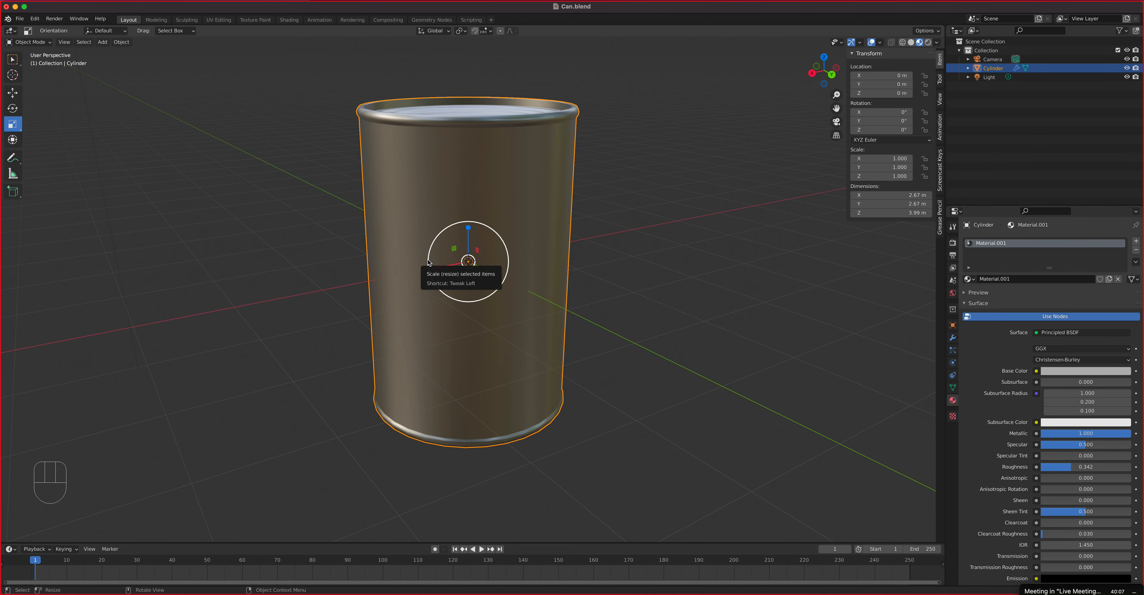
- Open the Shading workspace and enter Edit Mode on the can
{"action": "left_click", "coordinate": [288, 20]}
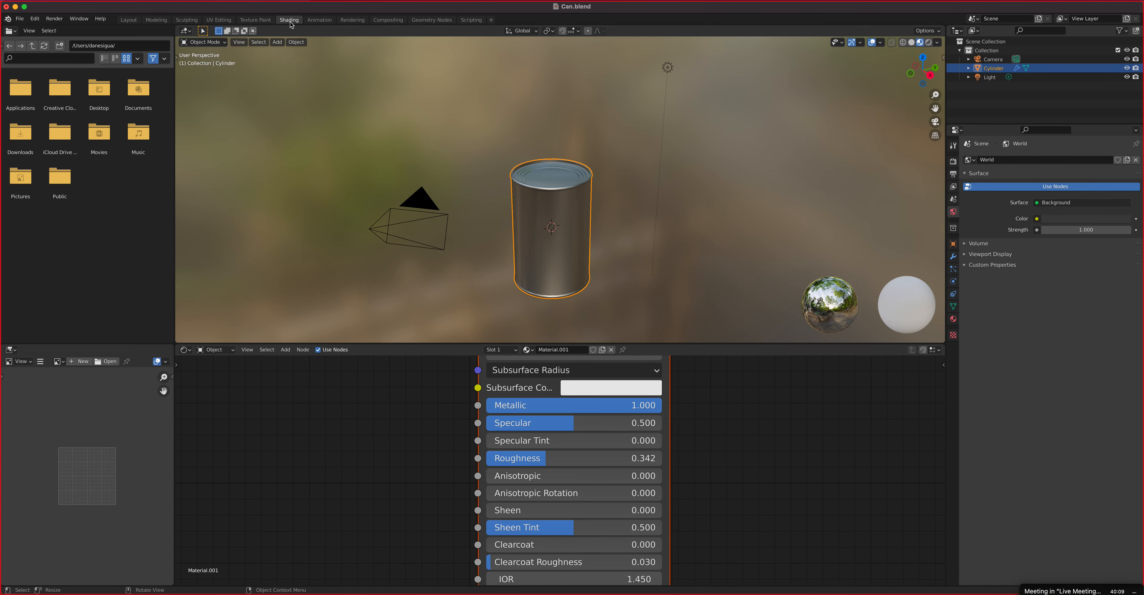
{"action": "scroll", "coordinate": [615, 217], "scroll_direction": "up", "scroll_amount": 1}
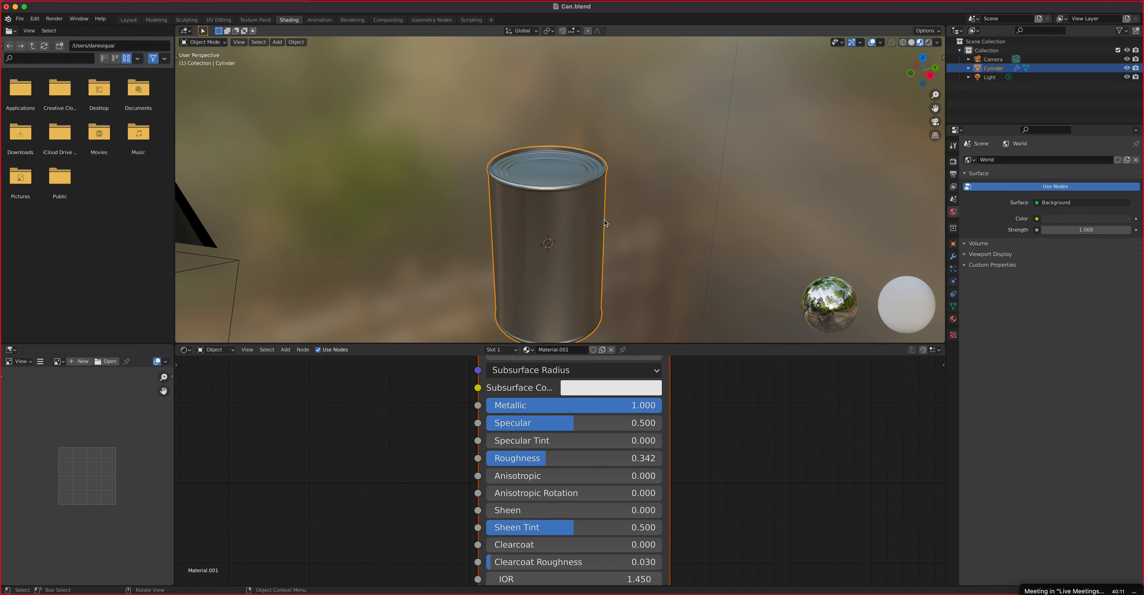
{"action": "key", "text": "Tab"}
- Enable the Screencast Keys overlay in the Shading workspace's 3D viewport and hide the sidebar
{"action": "key", "text": "n"}
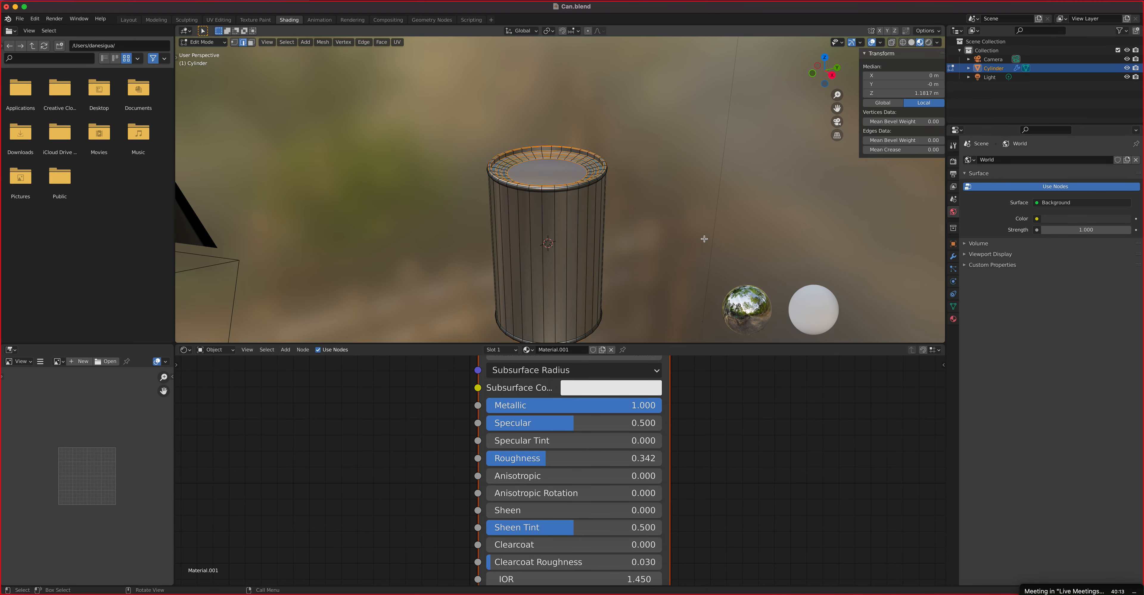
{"action": "left_click", "coordinate": [942, 162]}
{"action": "left_click", "coordinate": [860, 54]}
{"action": "left_click", "coordinate": [859, 54]}
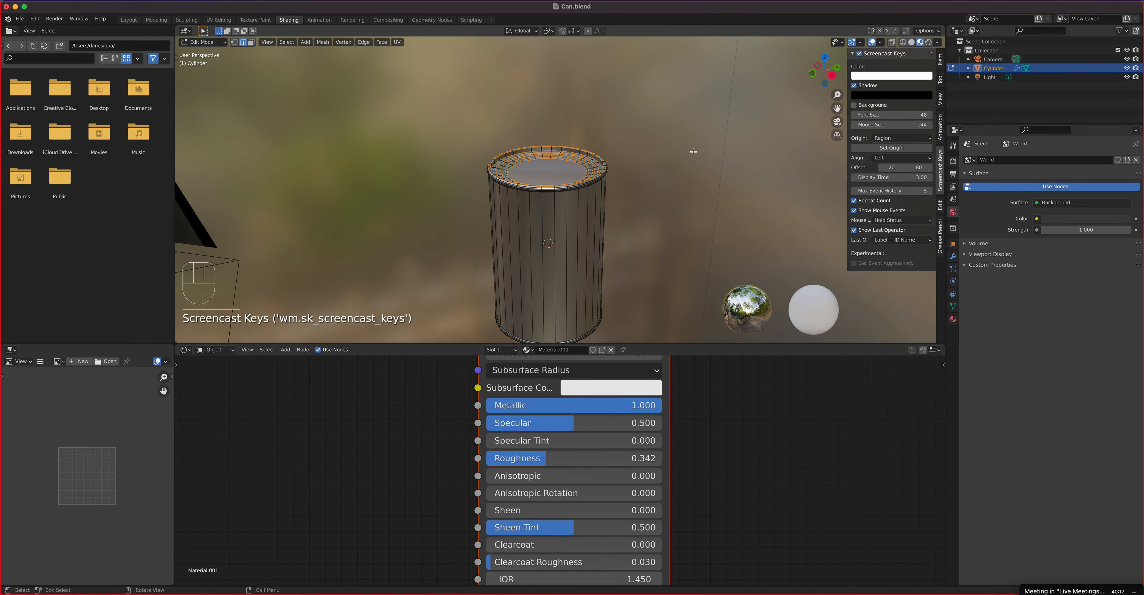
{"action": "key", "text": "n"}
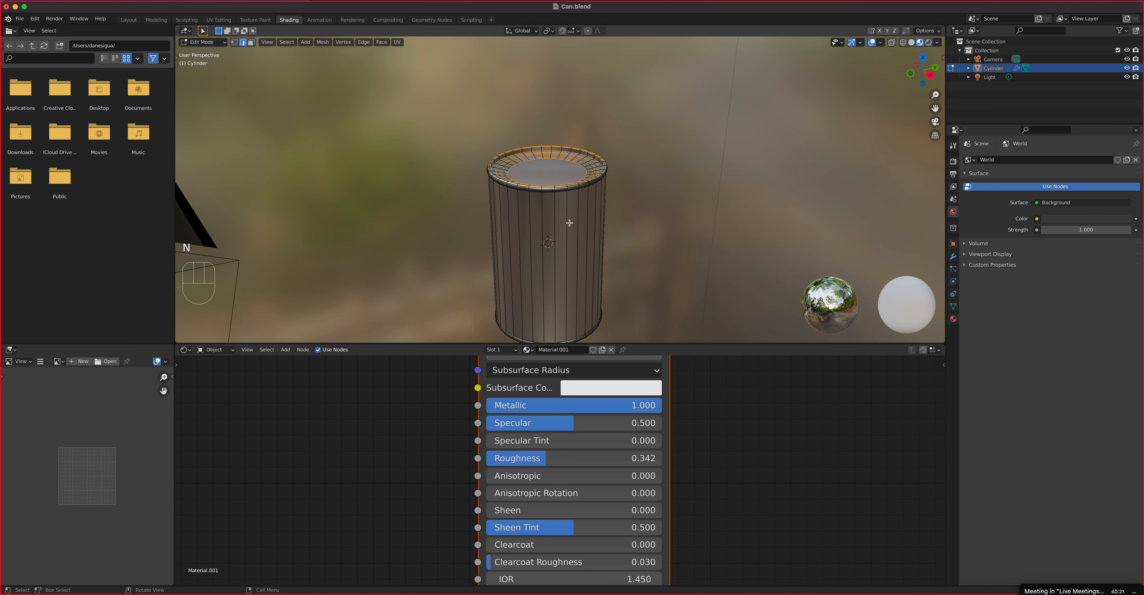
- In face select mode, select the full ring of side wall faces around the can
{"action": "left_click", "coordinate": [252, 43]}
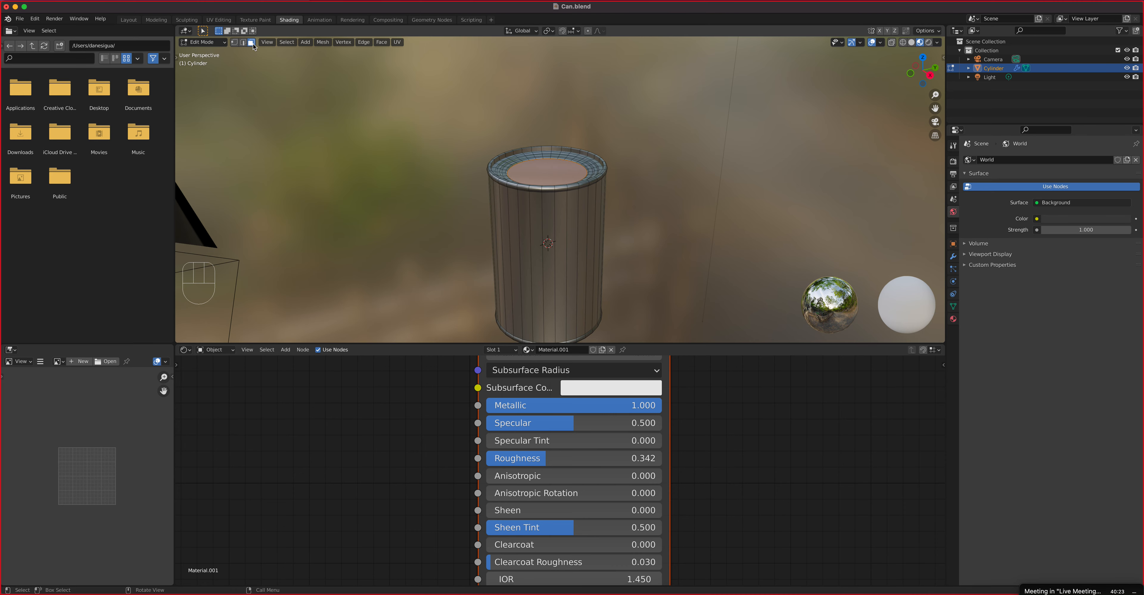
{"action": "left_click", "coordinate": [522, 252]}
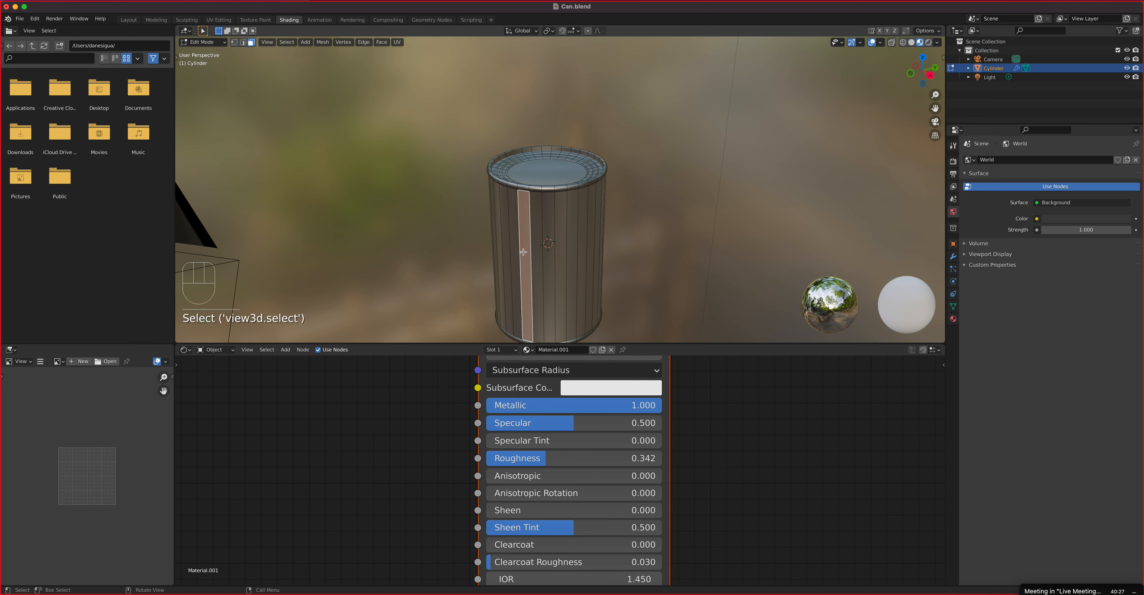
{"action": "scroll", "coordinate": [523, 252], "scroll_direction": "up", "scroll_amount": 1}
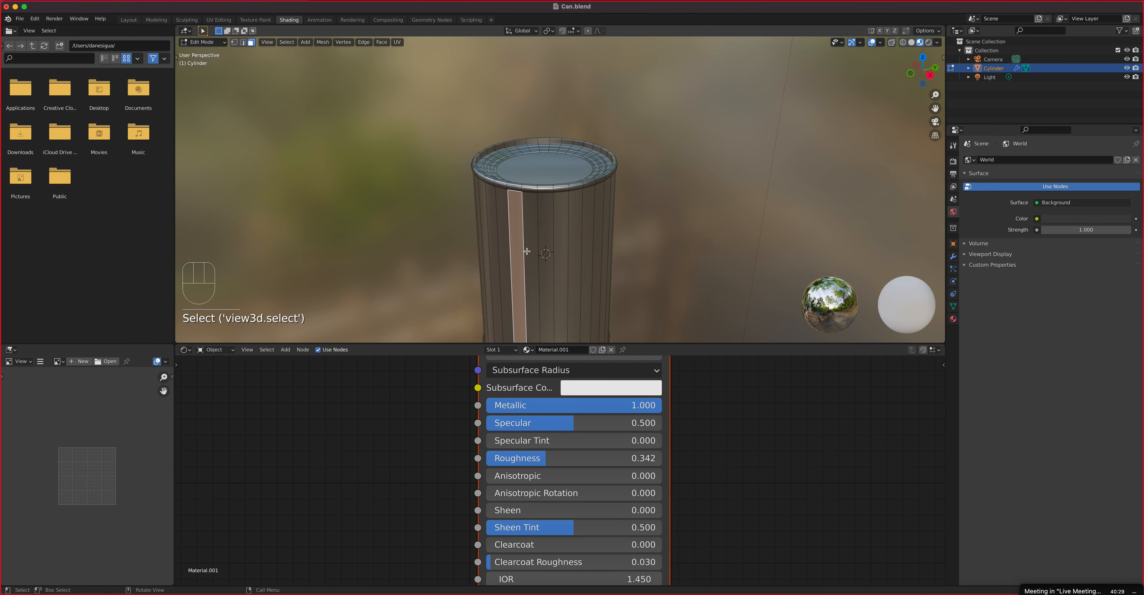
{"action": "key", "text": "alt"}
{"action": "left_click", "coordinate": [524, 252], "text": "alt"}
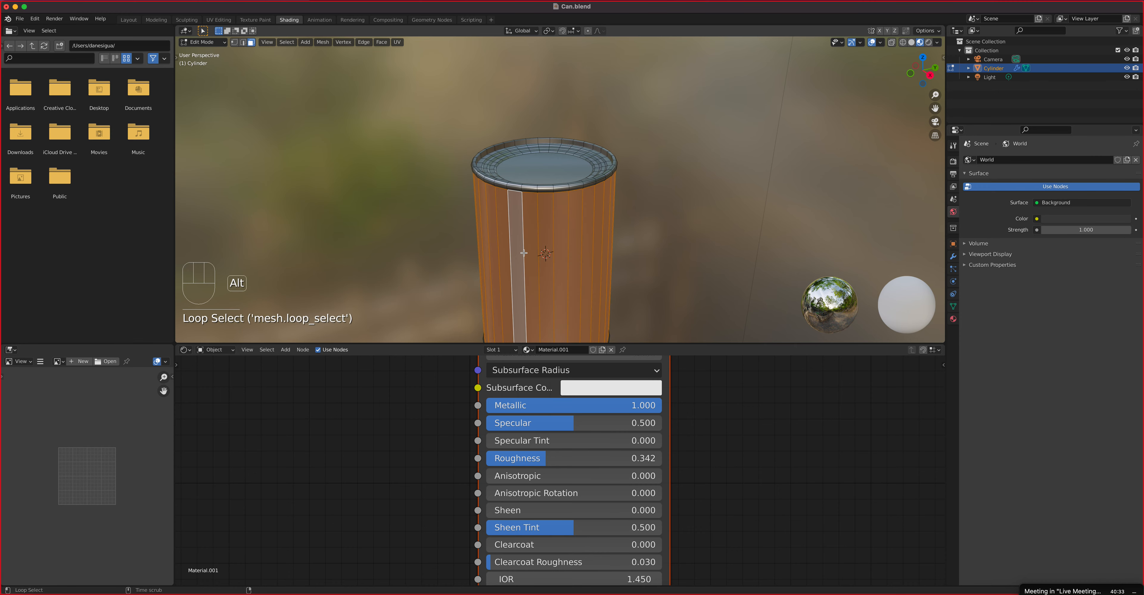
{"action": "mouse_move", "coordinate": [572, 263]}
{"action": "middle_mouse_down"}
{"action": "mouse_move", "coordinate": [316, 228]}
{"action": "mouse_move", "coordinate": [576, 280]}
{"action": "middle_mouse_up"}
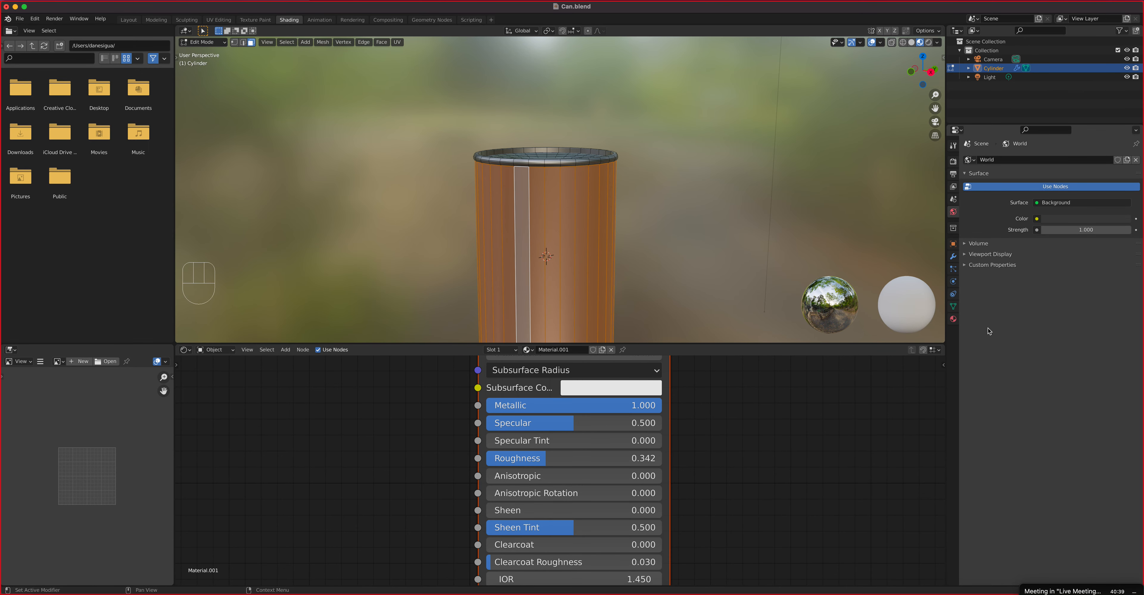
- Rename the can's existing material to Metal in the material properties
{"action": "left_click", "coordinate": [953, 320]}
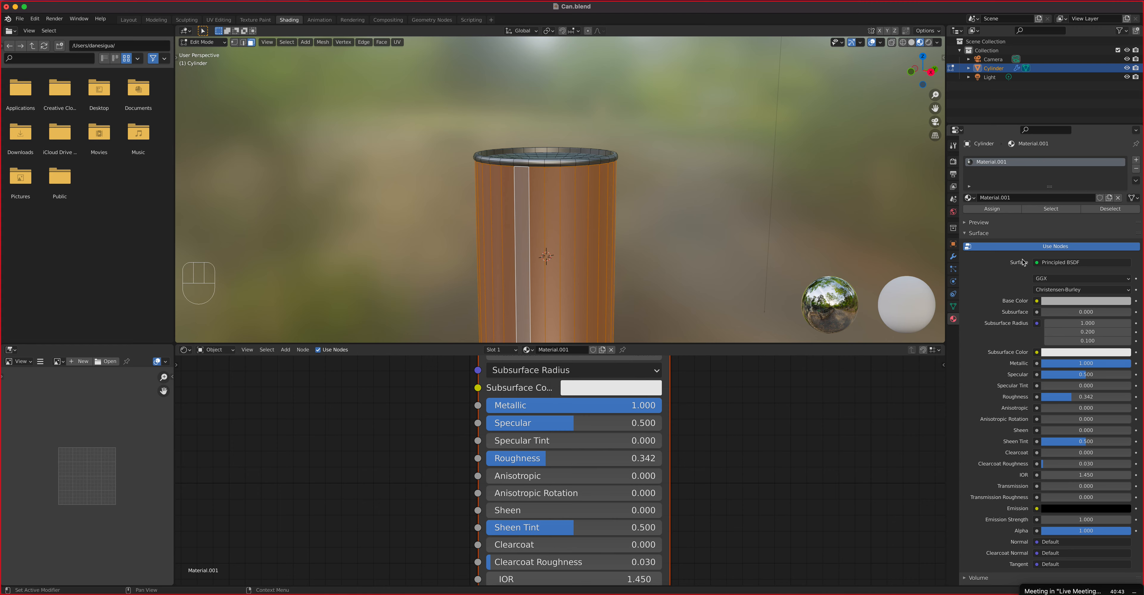
{"action": "double_click", "coordinate": [1003, 162]}
{"action": "type", "text": "A"}
{"action": "type", "text": "Me"}
{"action": "type", "text": "tal"}
{"action": "key", "text": "Return"}
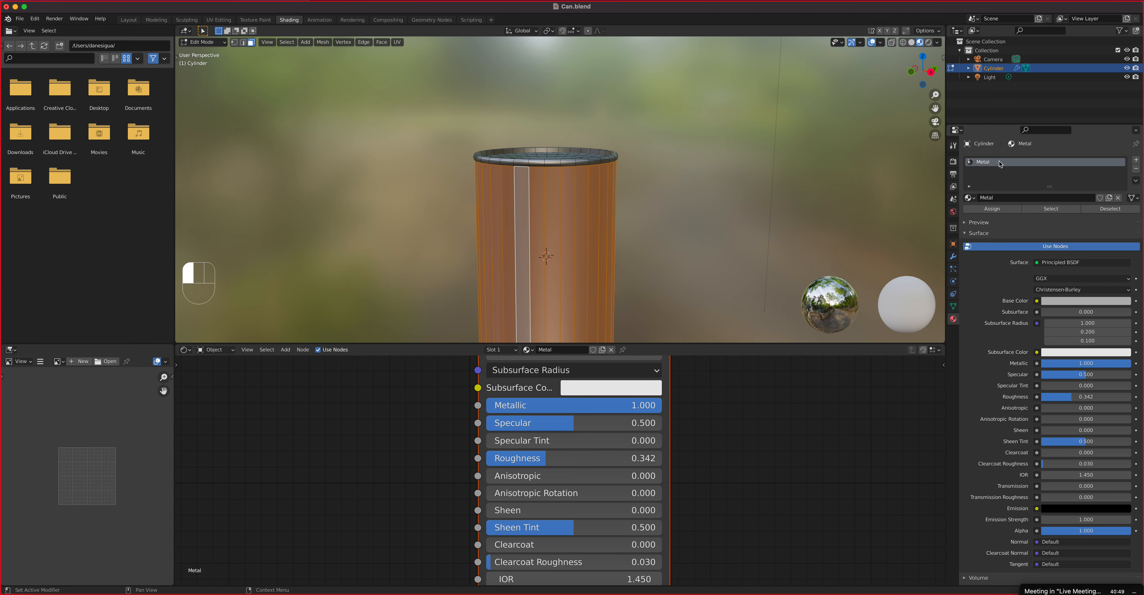
- Add a second material slot to the can with a new material named Label
{"action": "left_click", "coordinate": [1136, 160]}
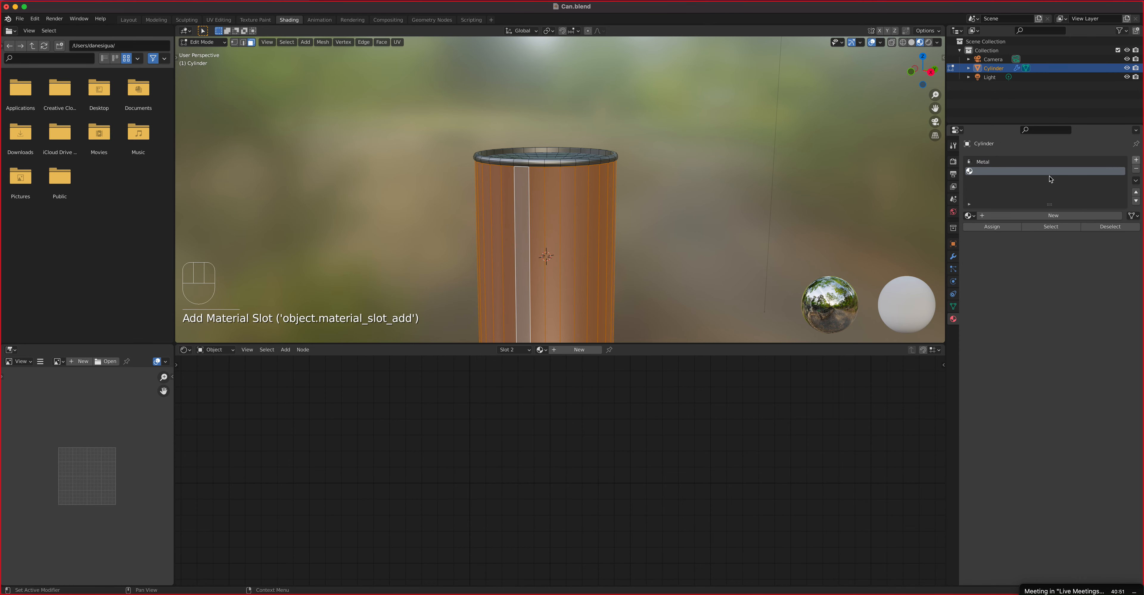
{"action": "left_click", "coordinate": [1039, 216]}
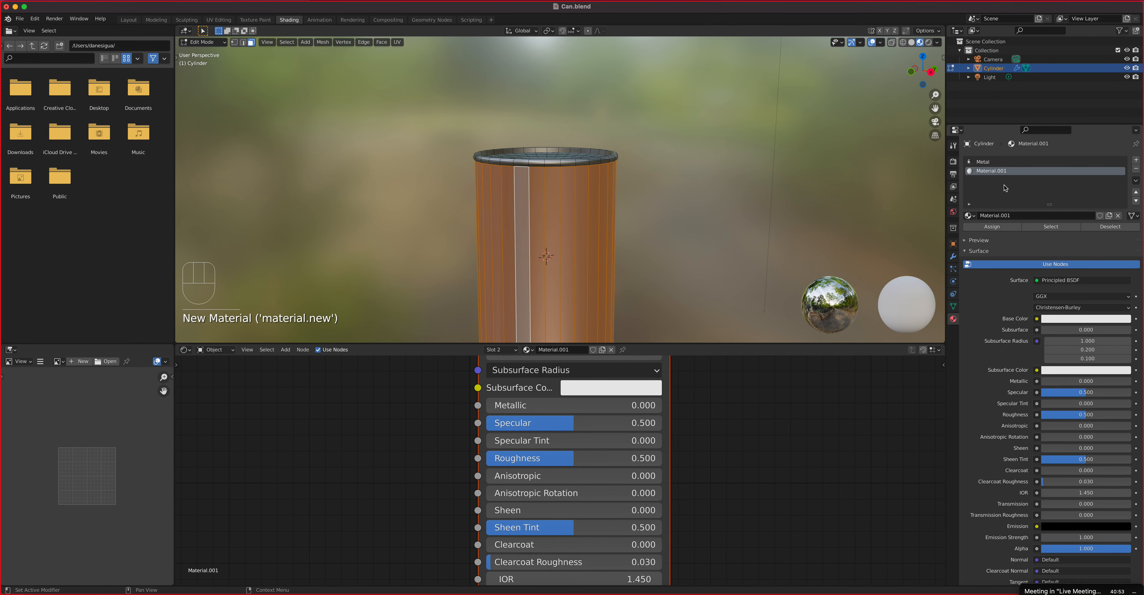
{"action": "double_click", "coordinate": [1001, 174]}
{"action": "type", "text": "Label"}
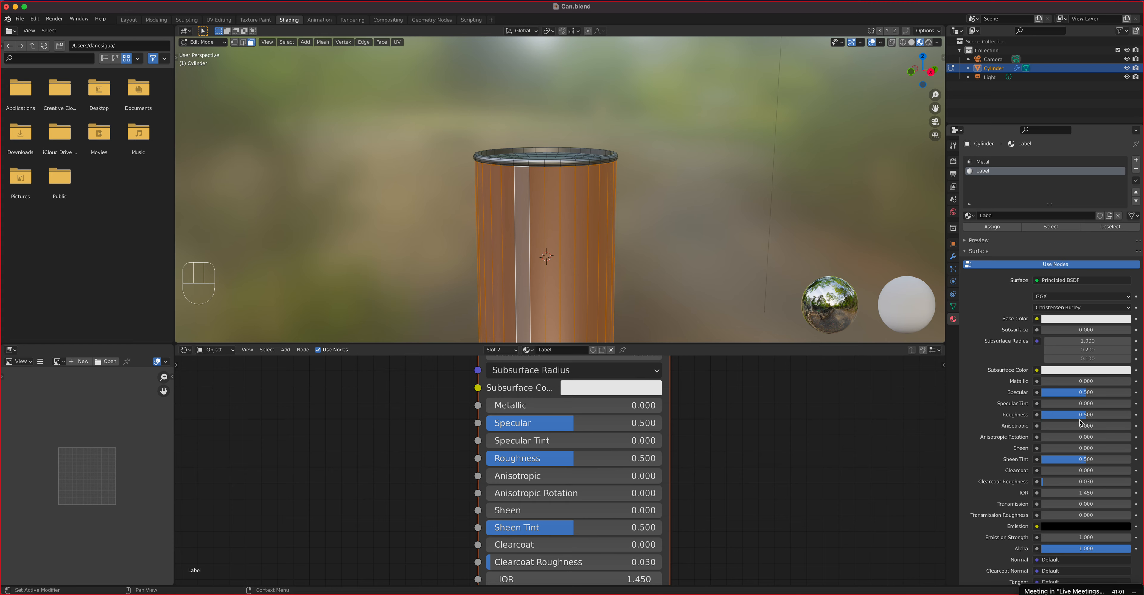
- Raise the Label material's roughness to about 0.926 and assign the material to the selected side wall faces
{"action": "left_click_drag", "start_coordinate": [1078, 415], "coordinate": [1117, 416]}
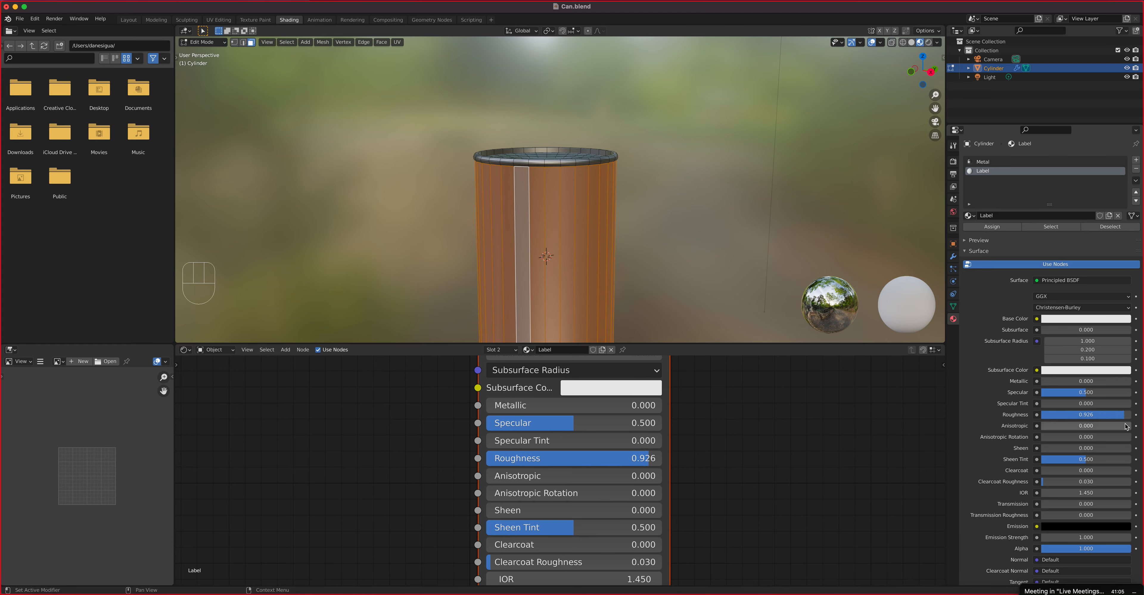
{"action": "scroll", "coordinate": [550, 463], "scroll_direction": "down", "scroll_amount": 3}
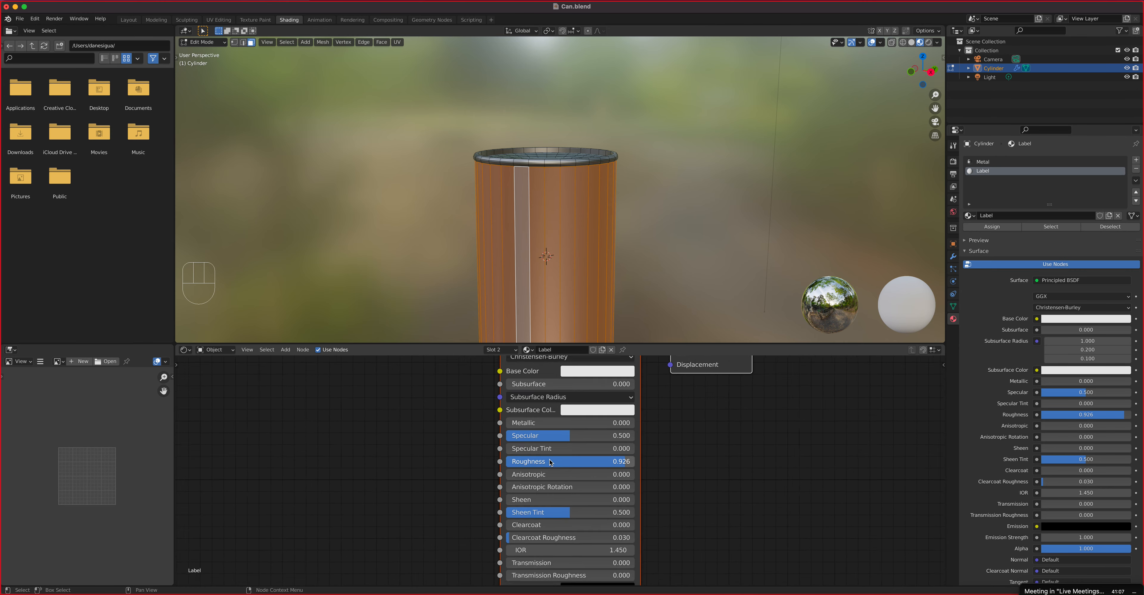
{"action": "scroll", "coordinate": [551, 463], "scroll_direction": "down", "scroll_amount": 1}
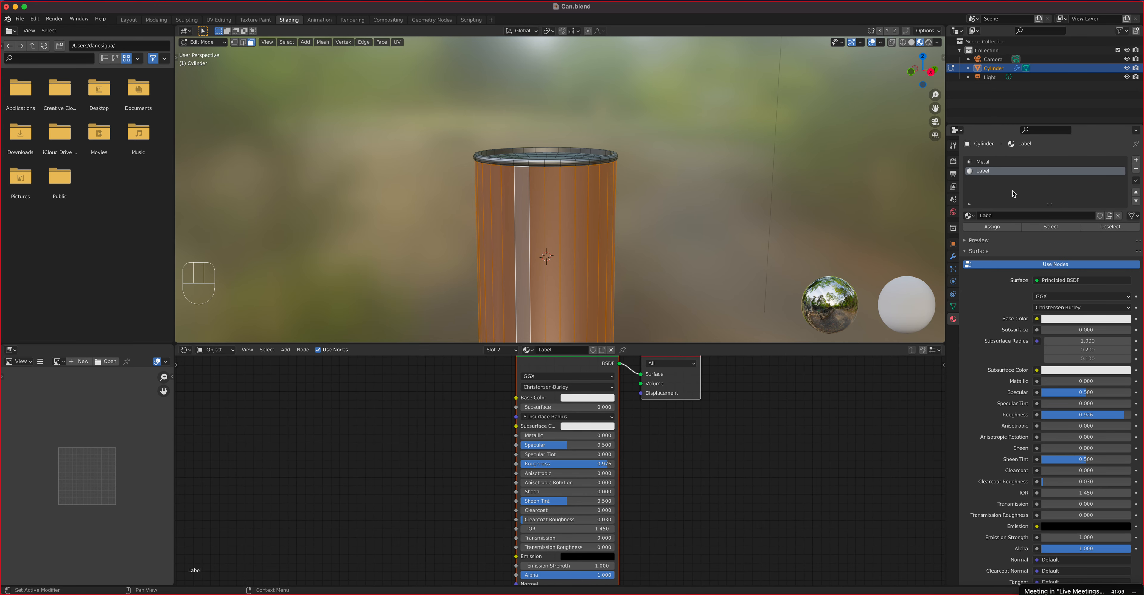
{"action": "left_click", "coordinate": [994, 228]}
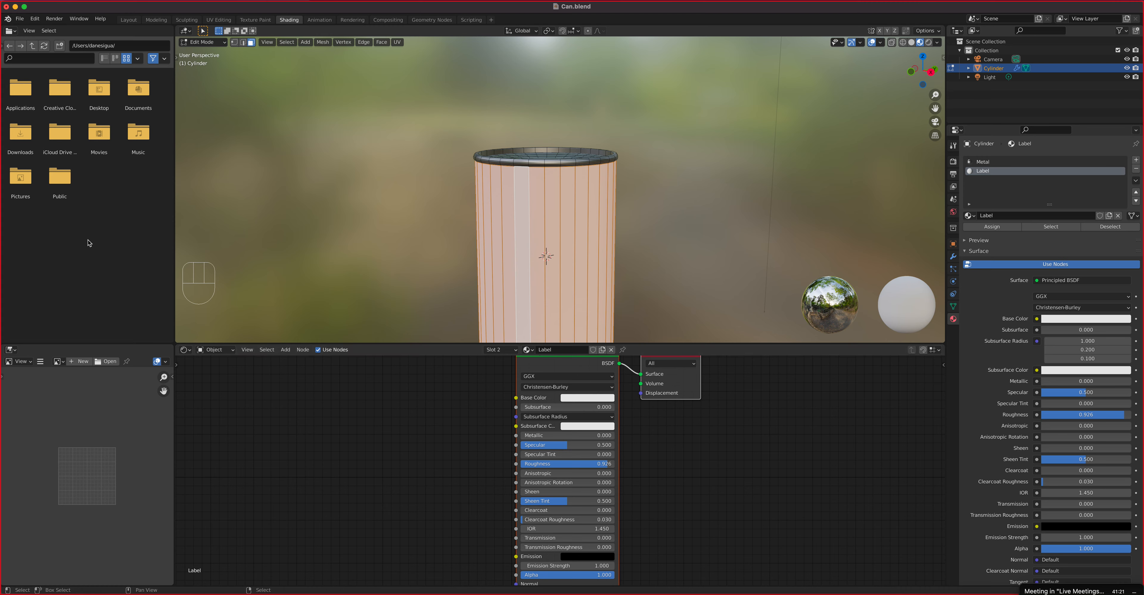
- Add Campbell Soup Label.jpg from the Downloads folder Textures For Class as an image texture node and link its Color to the shader's Base Color
{"action": "left_click", "coordinate": [28, 139]}
{"action": "double_click", "coordinate": [27, 140]}
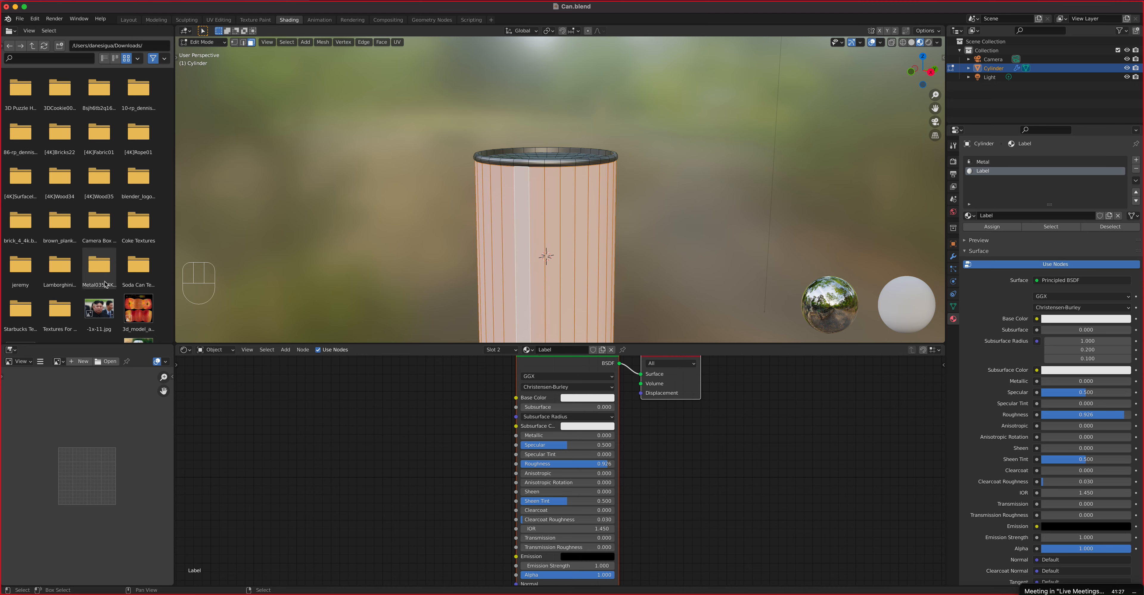
{"action": "double_click", "coordinate": [67, 312]}
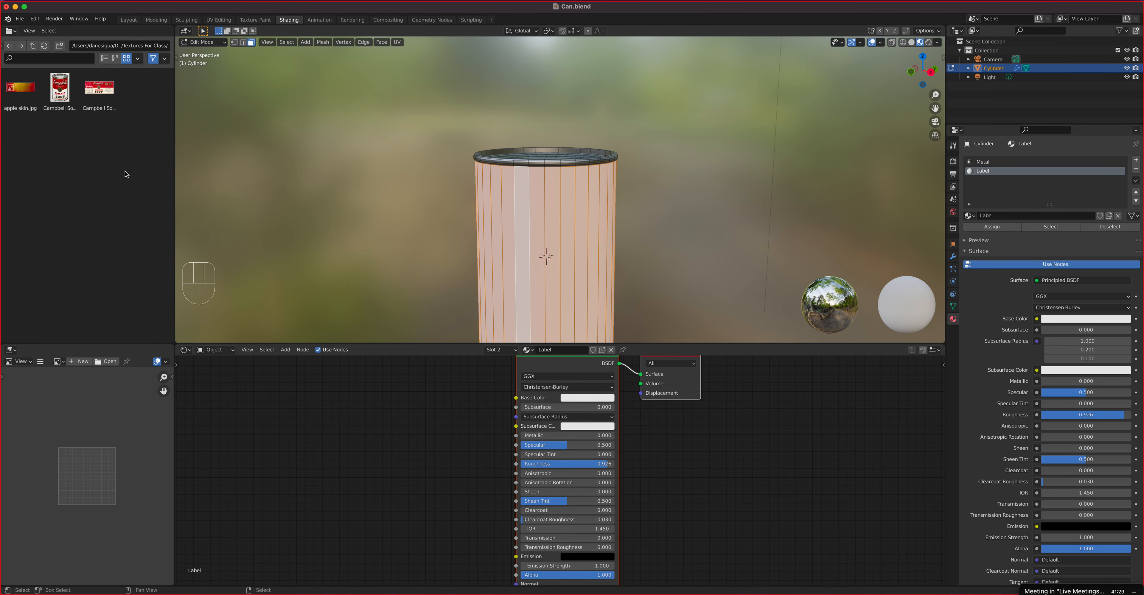
{"action": "left_click_drag", "start_coordinate": [99, 94], "coordinate": [329, 456]}
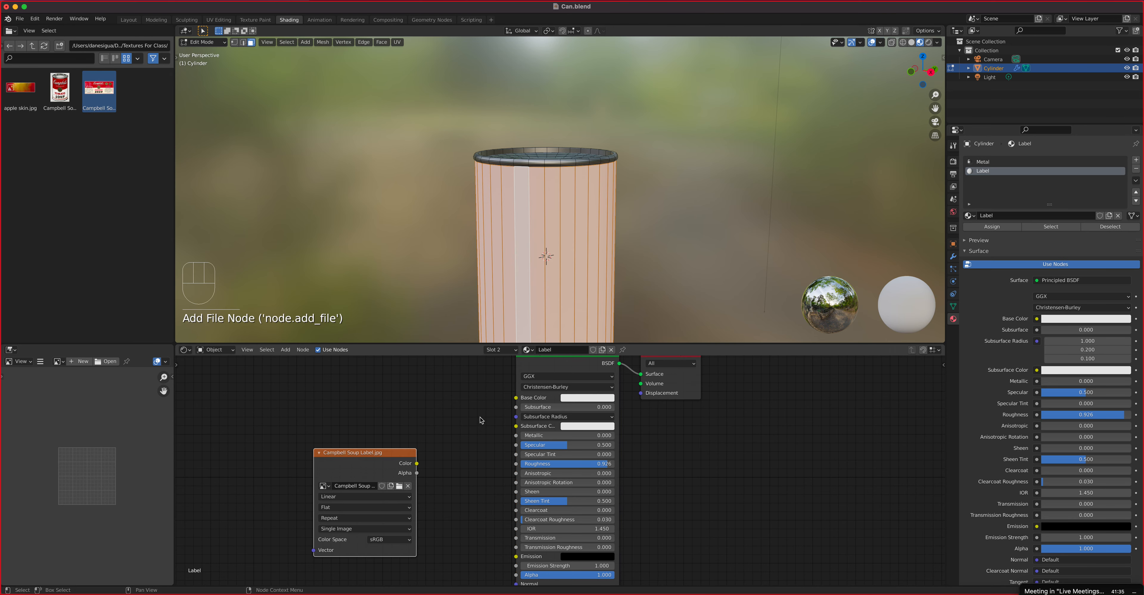
{"action": "left_click_drag", "start_coordinate": [417, 464], "coordinate": [516, 397]}
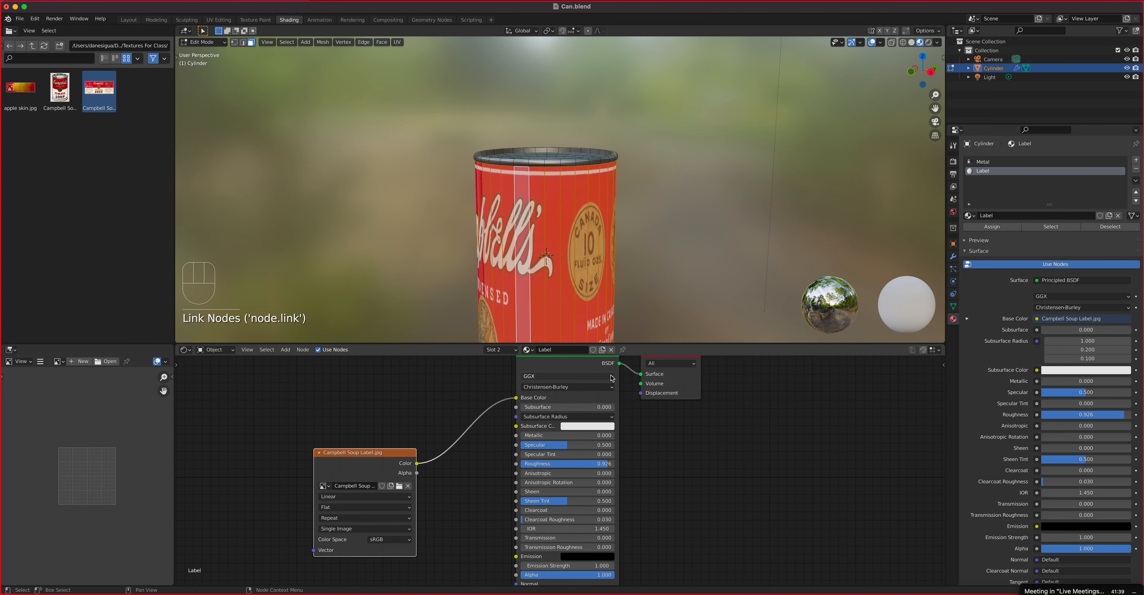
{"action": "scroll", "coordinate": [583, 266], "scroll_direction": "down", "scroll_amount": 3}
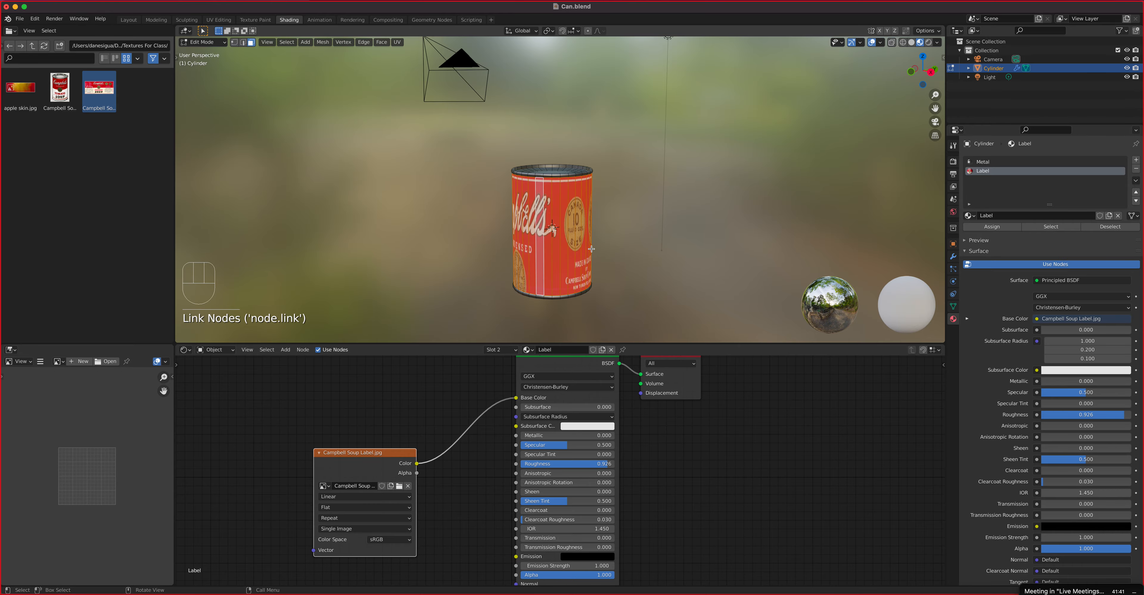
{"action": "middle_click_drag", "start_coordinate": [592, 249], "coordinate": [481, 326]}
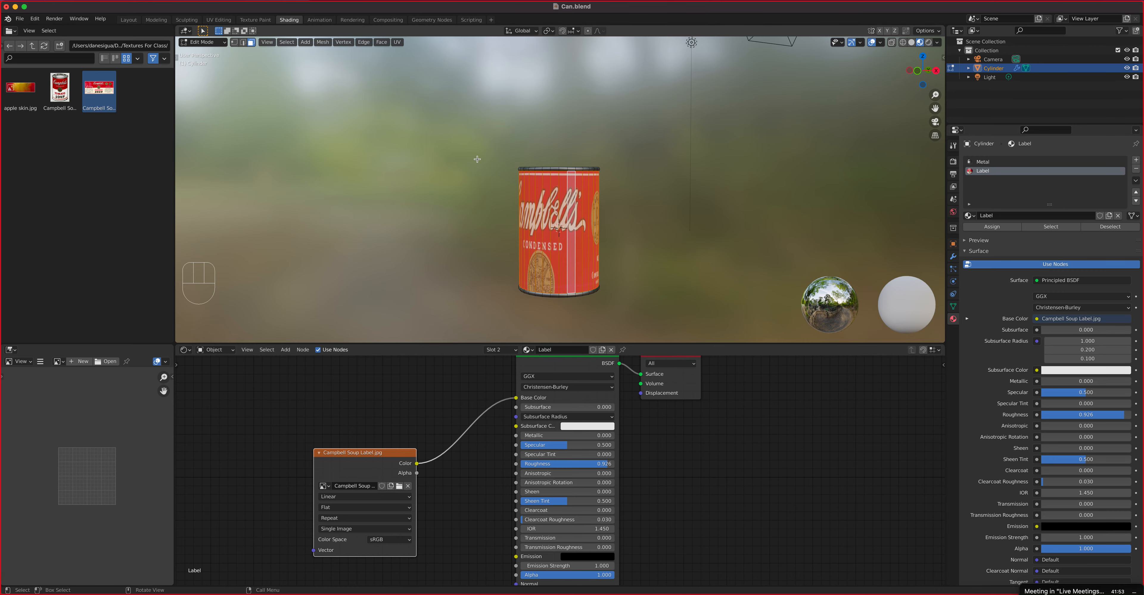
- Open the UV Editing workspace and show the can in Material Preview shading with the whole label image in view
{"action": "left_click", "coordinate": [219, 20]}
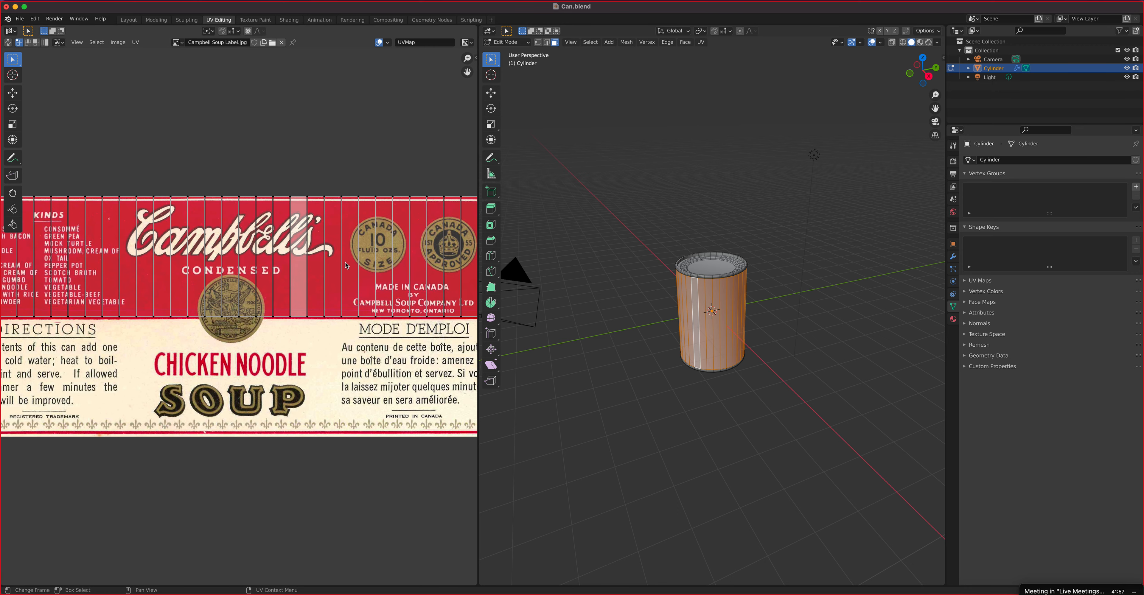
{"action": "left_click", "coordinate": [920, 43]}
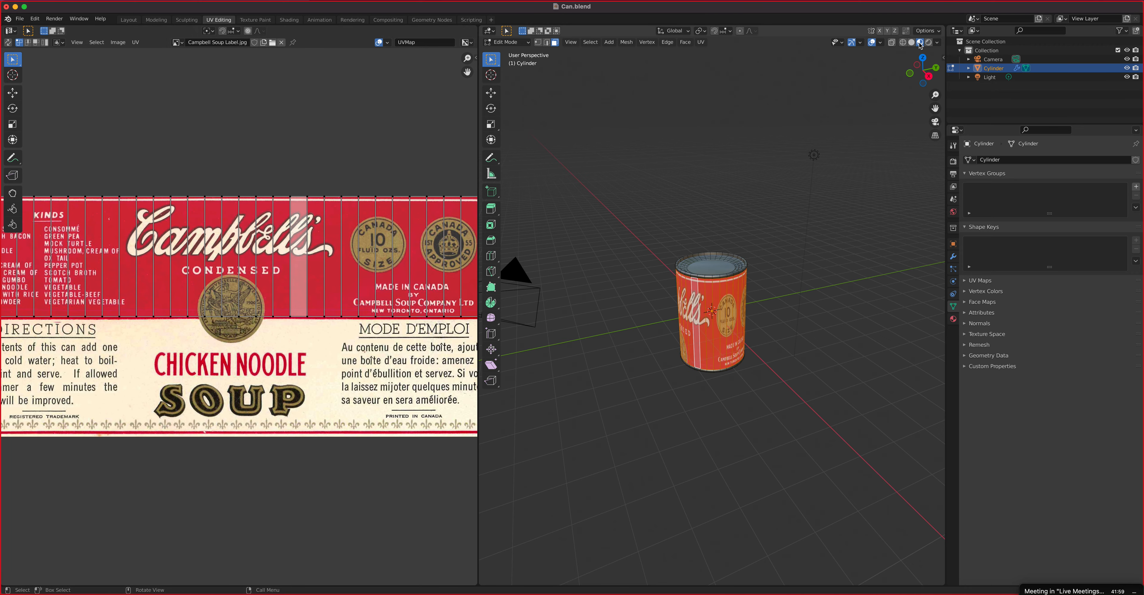
{"action": "scroll", "coordinate": [347, 307], "scroll_direction": "down", "scroll_amount": 2}
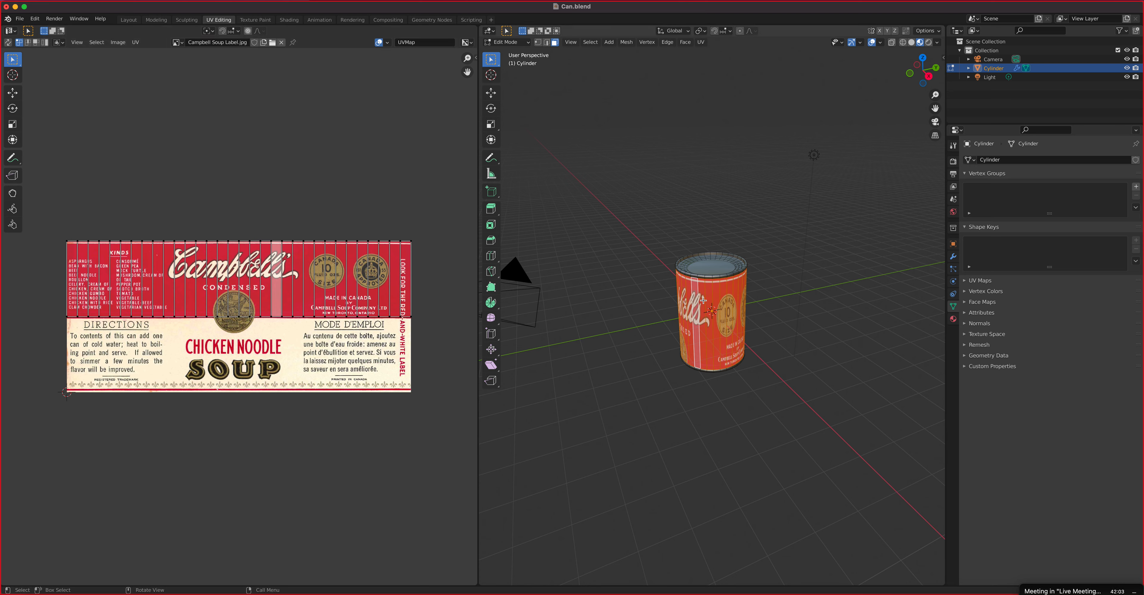
- Move the lower row of the side wall's UV vertices straight down to align with the bottom edge of the label image
{"action": "left_click_drag", "start_coordinate": [429, 332], "coordinate": [42, 294]}
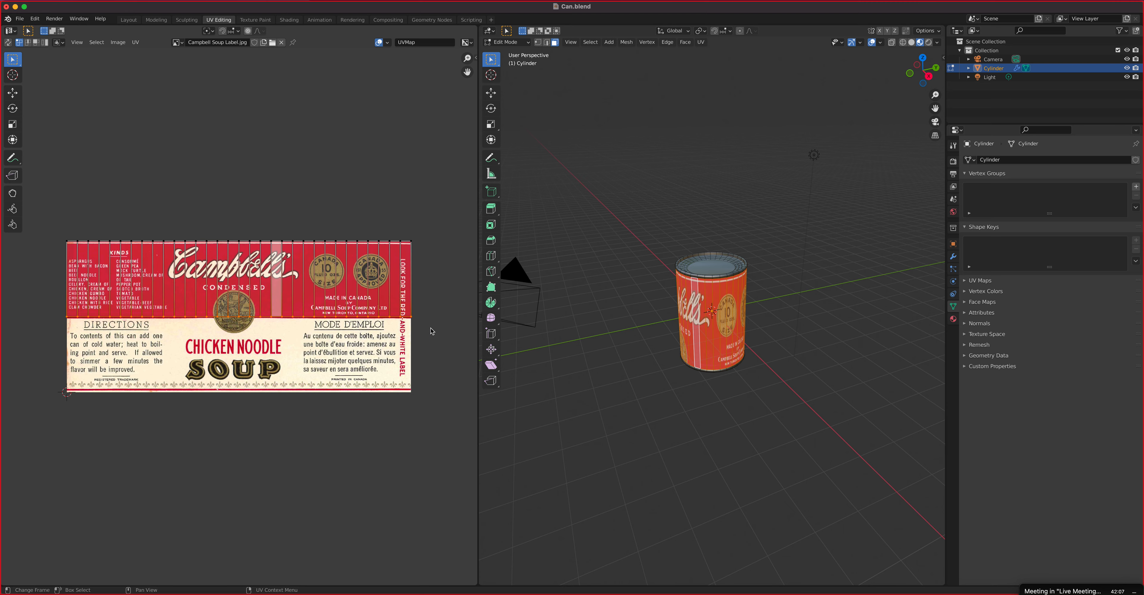
{"action": "left_click", "coordinate": [13, 93]}
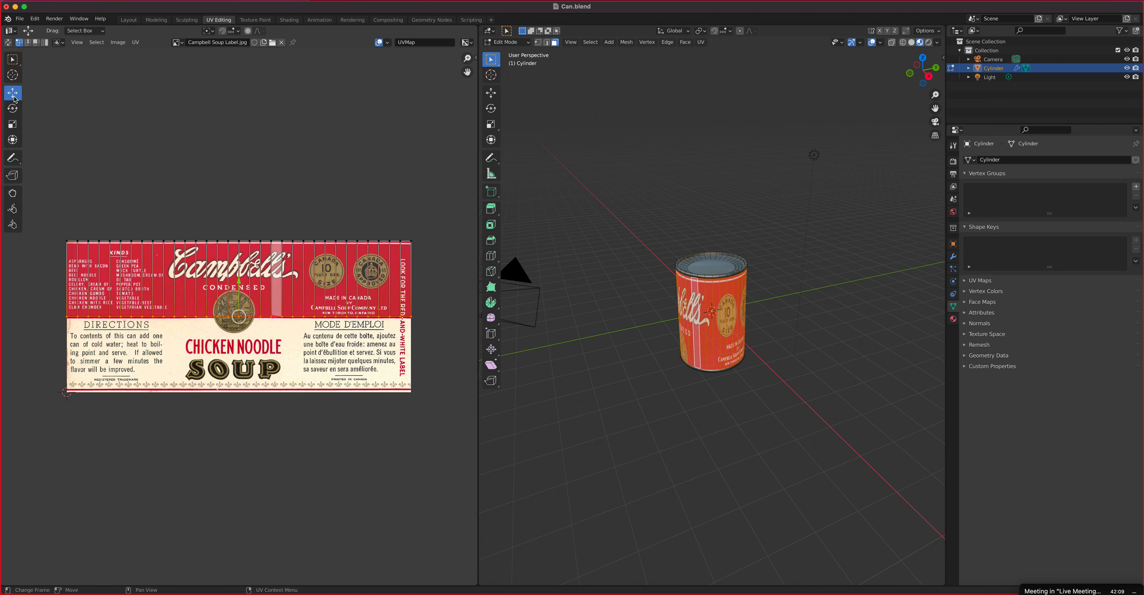
{"action": "left_click_drag", "start_coordinate": [239, 284], "coordinate": [240, 360]}
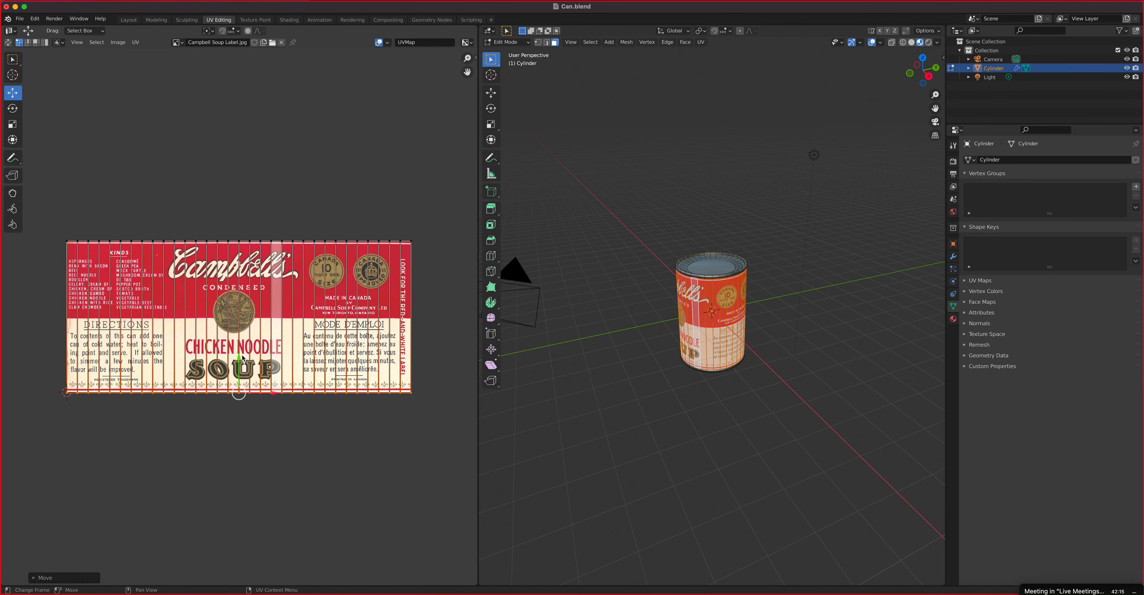
{"action": "scroll", "coordinate": [242, 359], "scroll_direction": "up", "scroll_amount": 6}
{"action": "scroll", "coordinate": [271, 393], "scroll_direction": "down", "scroll_amount": 5}
{"action": "scroll", "coordinate": [281, 391], "scroll_direction": "up", "scroll_amount": 4}
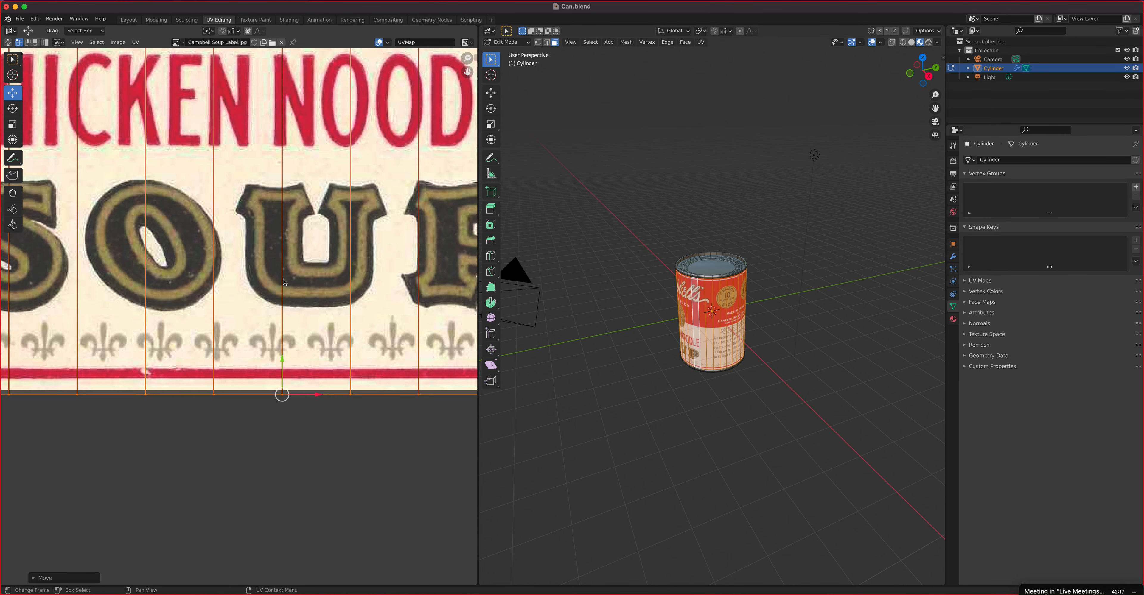
{"action": "left_click_drag", "start_coordinate": [310, 409], "coordinate": [309, 399]}
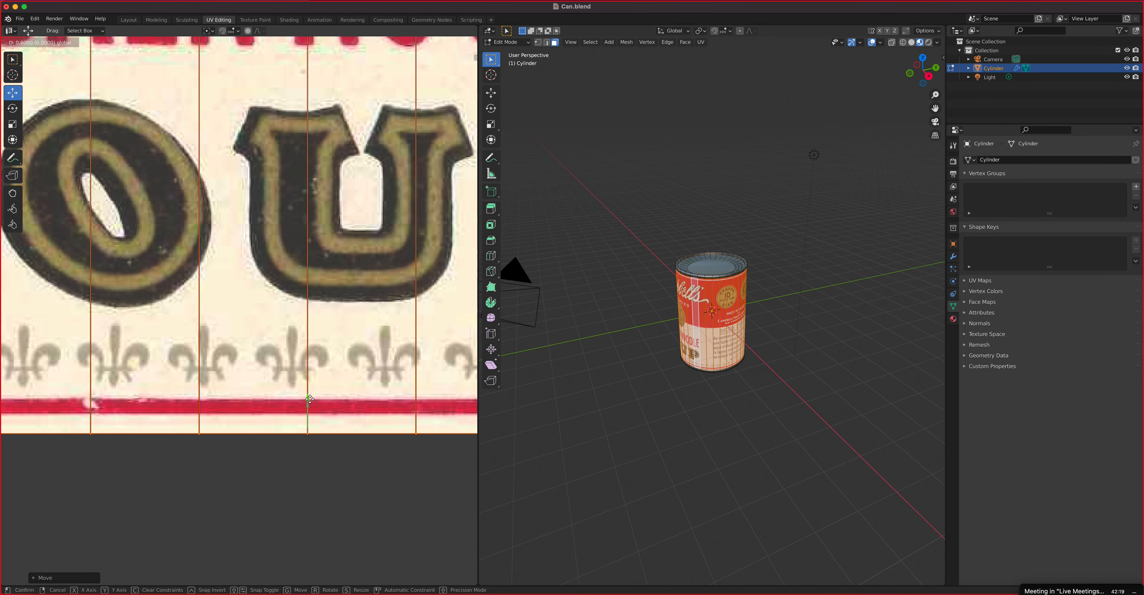
{"action": "scroll", "coordinate": [813, 285], "scroll_direction": "left", "scroll_amount": 10}
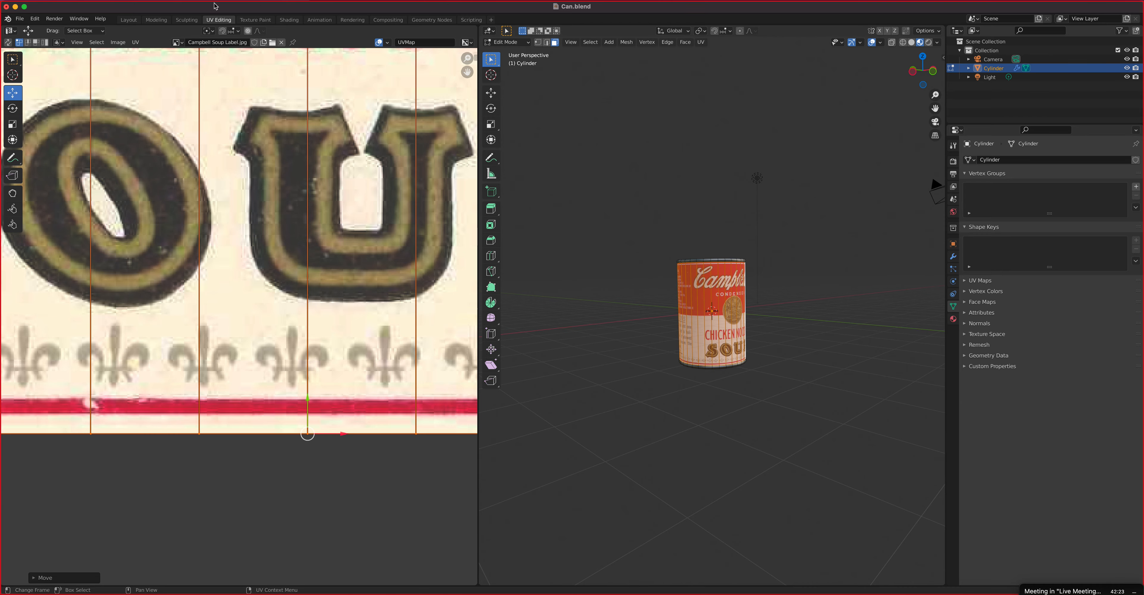
- Return to the Layout workspace and inspect the label's front, its back seam and the can's lid, finishing in front orthographic view
{"action": "left_click", "coordinate": [128, 19]}
{"action": "middle_click_drag", "start_coordinate": [509, 225], "coordinate": [440, 146]}
{"action": "scroll", "coordinate": [440, 138], "scroll_direction": "down", "scroll_amount": 1}
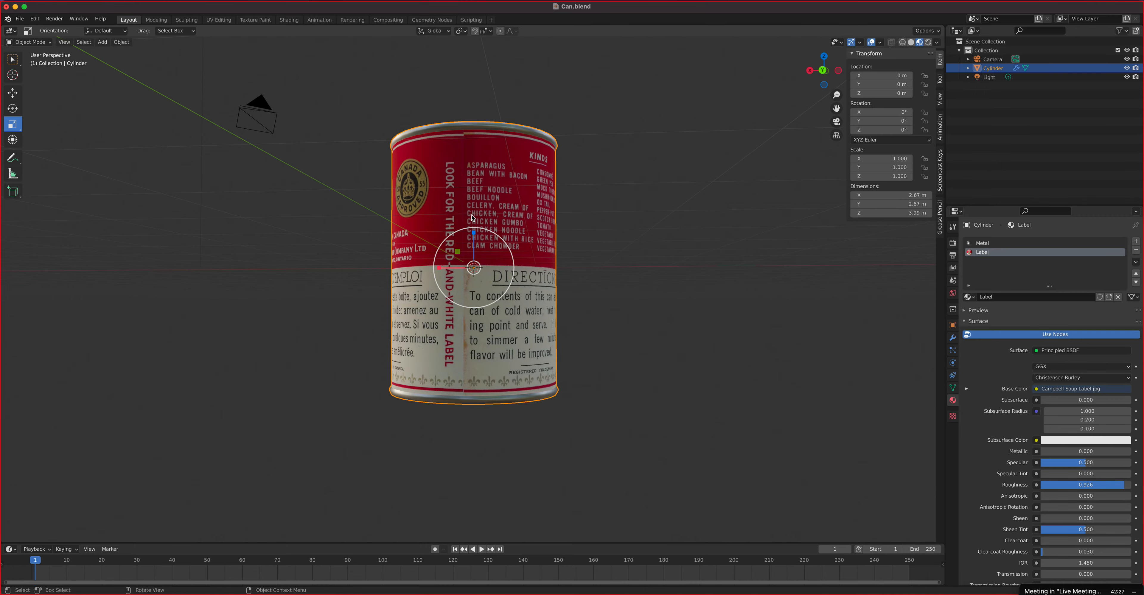
{"action": "scroll", "coordinate": [472, 218], "scroll_direction": "up", "scroll_amount": 2}
{"action": "middle_click_drag", "start_coordinate": [473, 220], "coordinate": [681, 143]}
{"action": "key", "text": "KP_1"}
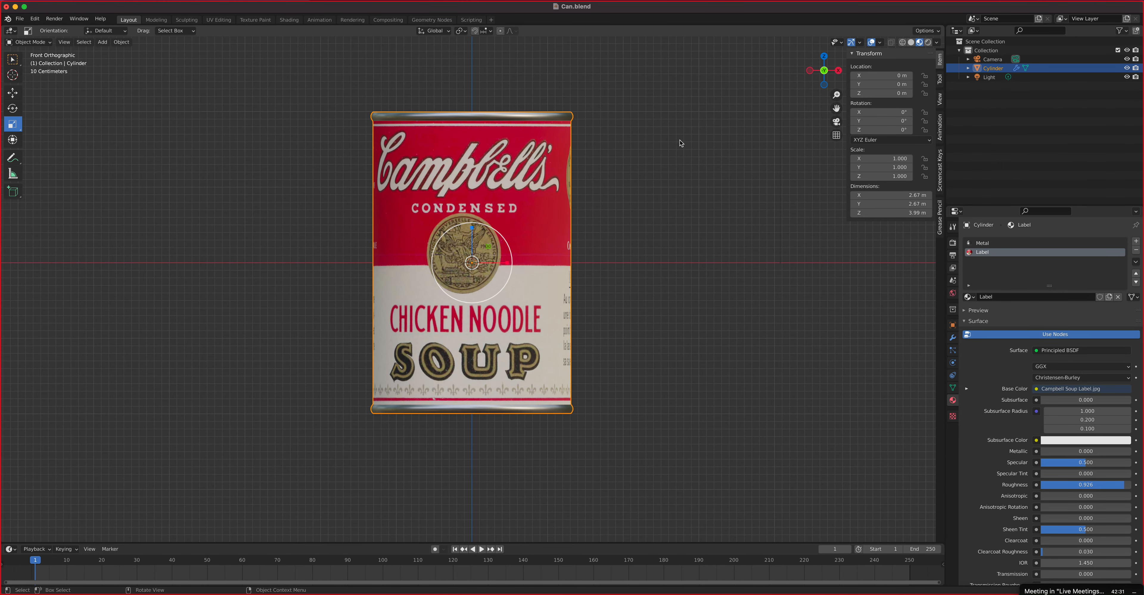
{"action": "middle_click_drag", "start_coordinate": [648, 187], "coordinate": [448, 144]}
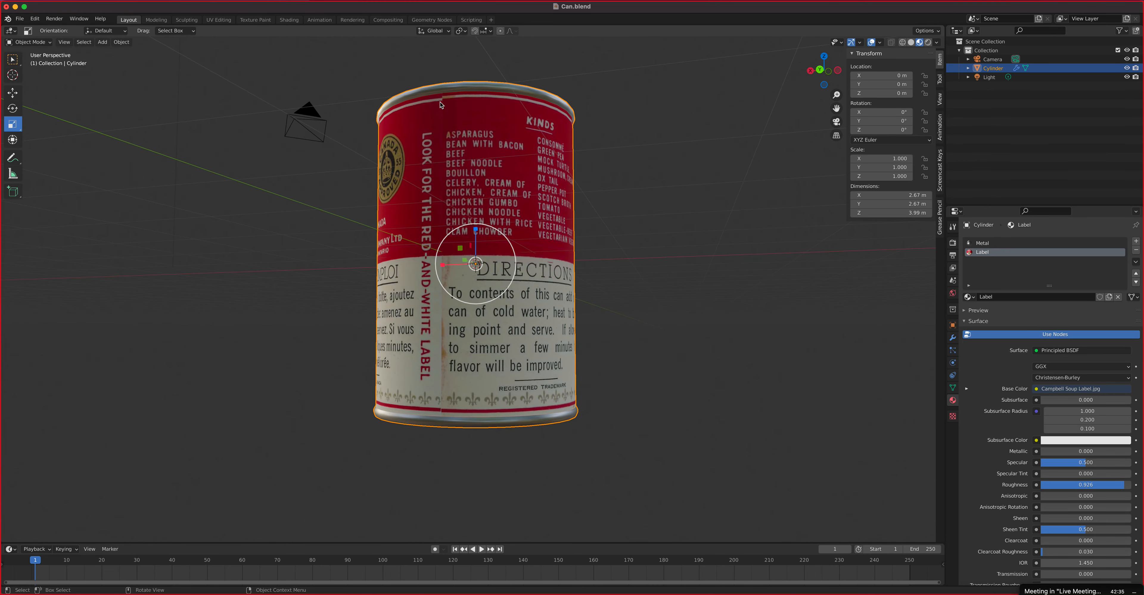
{"action": "middle_click_drag", "start_coordinate": [389, 300], "coordinate": [596, 365]}
{"action": "scroll", "coordinate": [560, 74], "scroll_direction": "up", "scroll_amount": 2}
{"action": "scroll", "coordinate": [560, 74], "scroll_direction": "down", "scroll_amount": 2}
{"action": "scroll", "coordinate": [560, 74], "scroll_direction": "up", "scroll_amount": 1}
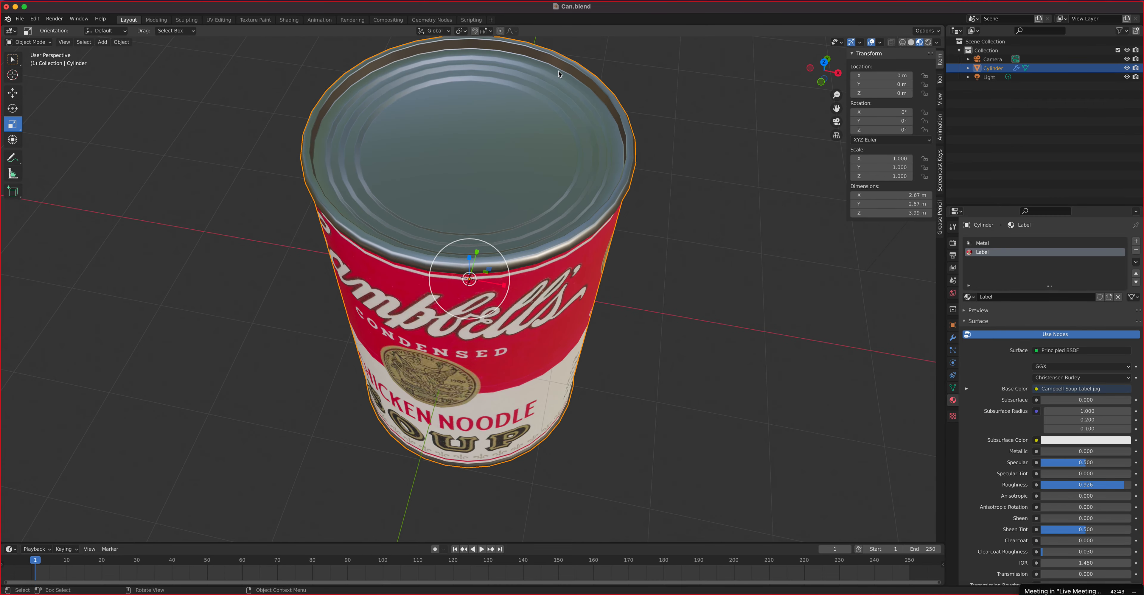
{"action": "middle_click_drag", "start_coordinate": [443, 228], "coordinate": [398, 146]}
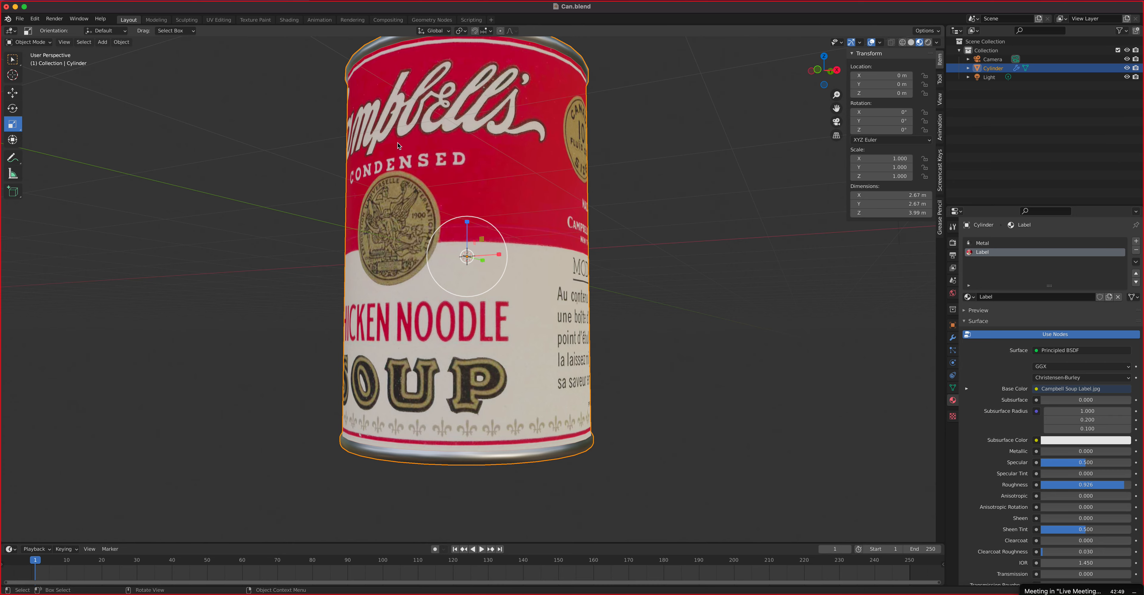
{"action": "key", "text": "KP_1"}
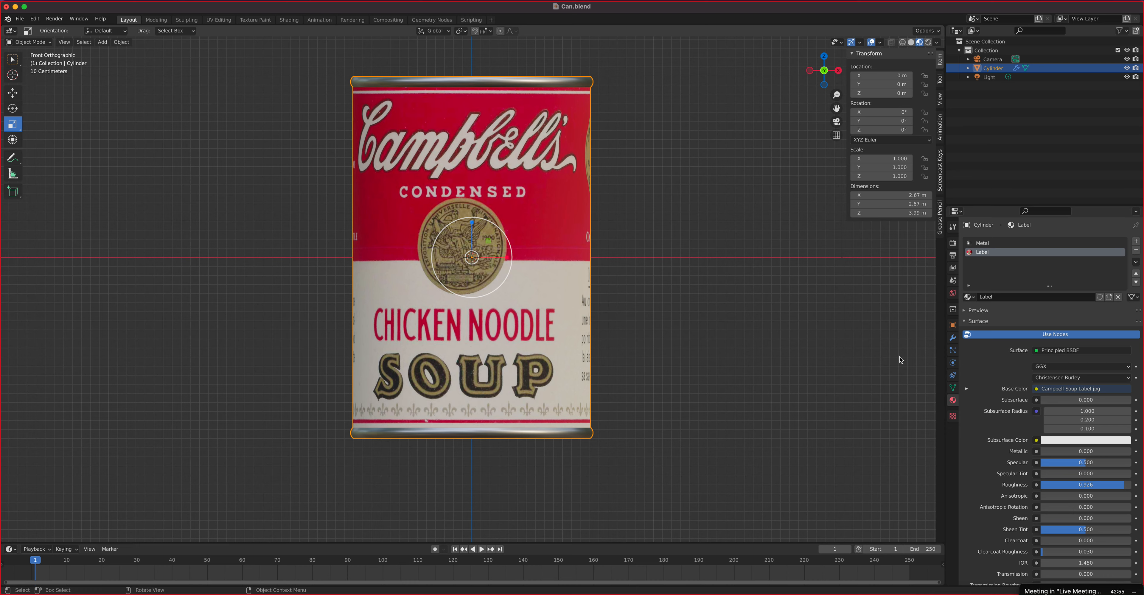
- Add a Simple Deform modifier to the can in Bend mode with an angle of -75.4° about the X axis
{"action": "left_click", "coordinate": [953, 338]}
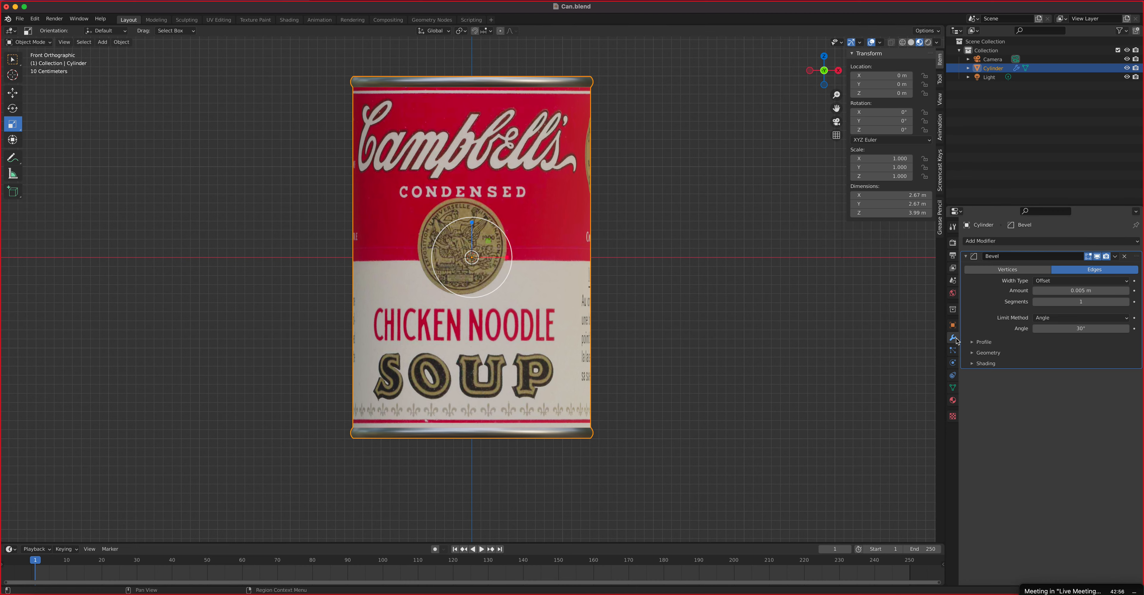
{"action": "left_click", "coordinate": [1006, 240]}
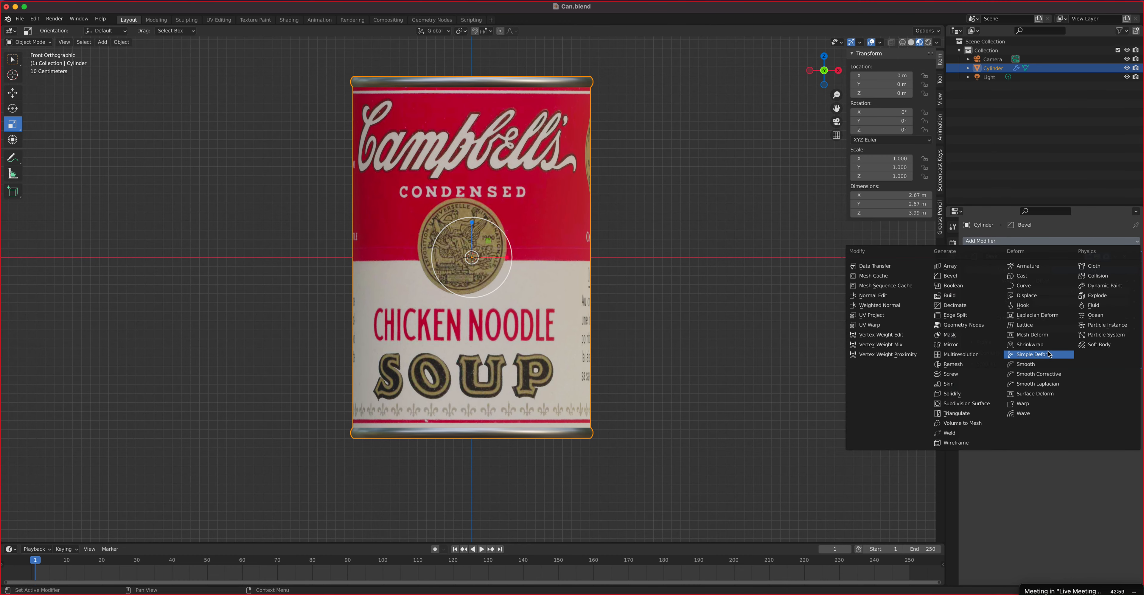
{"action": "left_click", "coordinate": [1064, 357]}
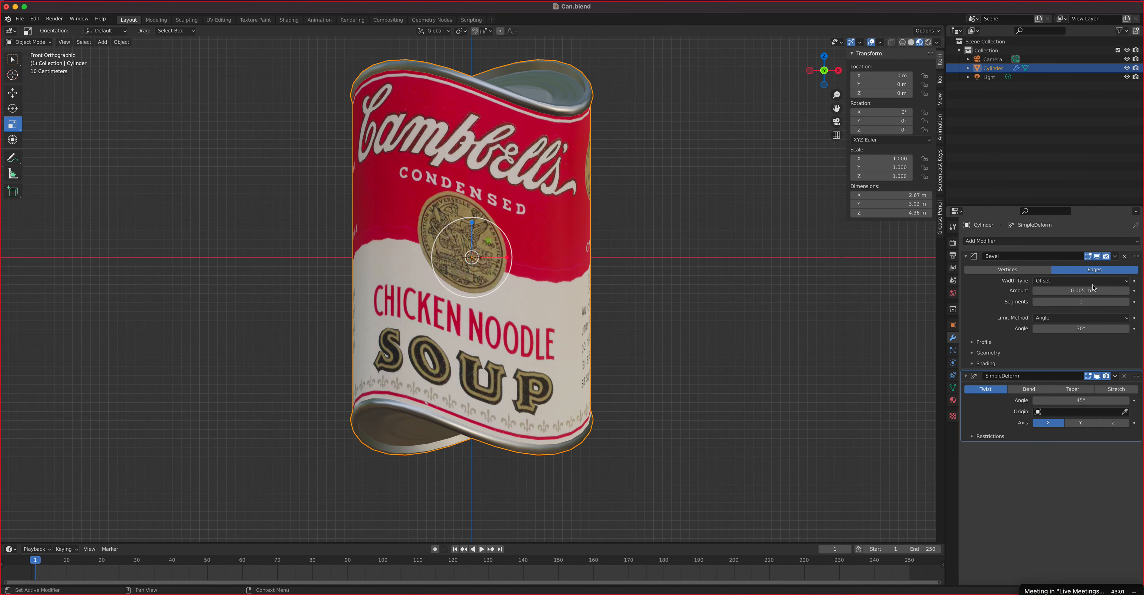
{"action": "left_click", "coordinate": [1029, 389]}
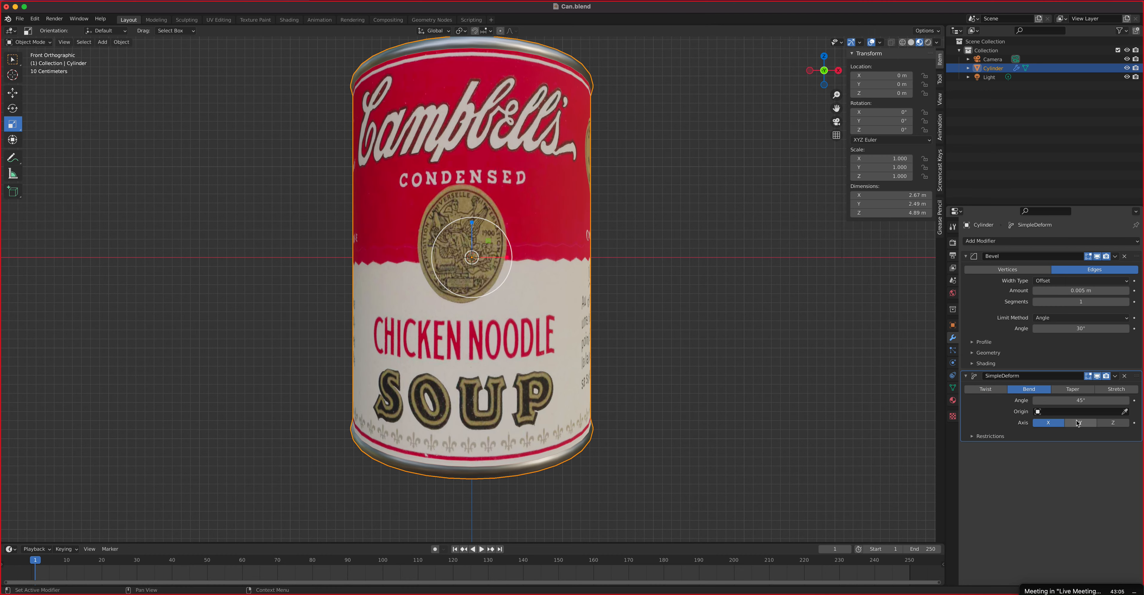
{"action": "middle_click_drag", "start_coordinate": [705, 284], "coordinate": [696, 327]}
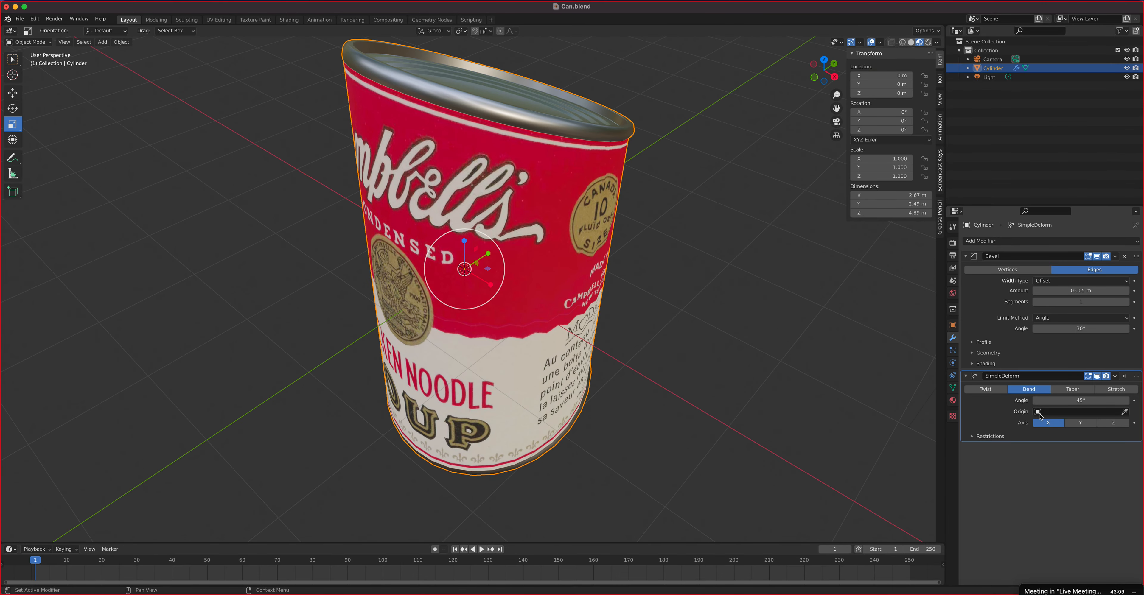
{"action": "left_click_drag", "start_coordinate": [1060, 403], "coordinate": [902, 403]}
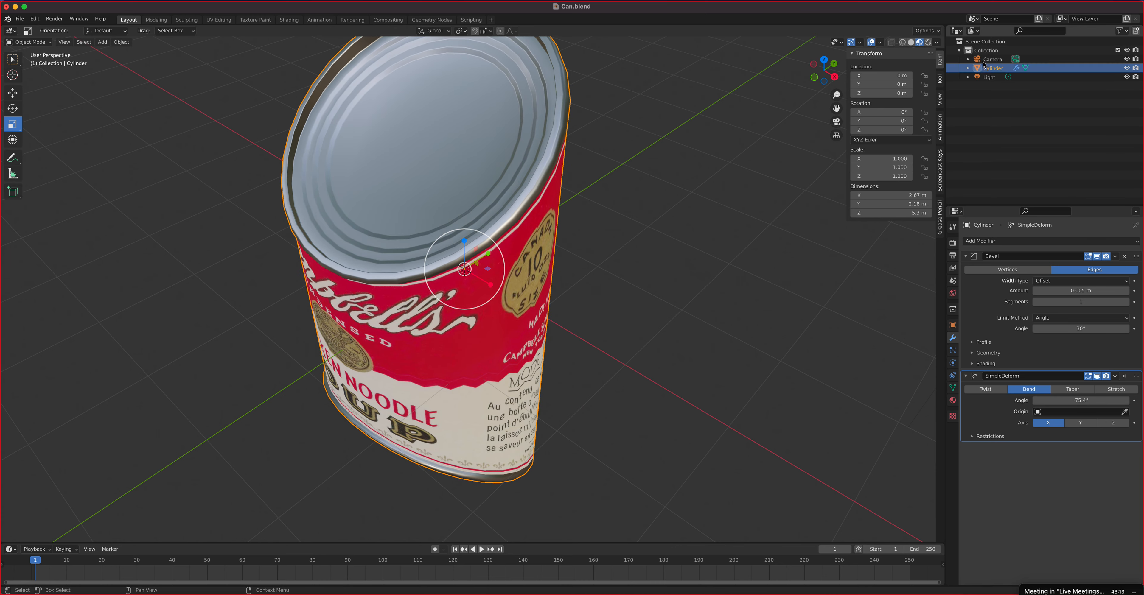
- Show the can as an undeformed wireframe in front orthographic view, with the Simple Deform hidden in the viewport, and enter Edit Mode
{"action": "left_click", "coordinate": [903, 42]}
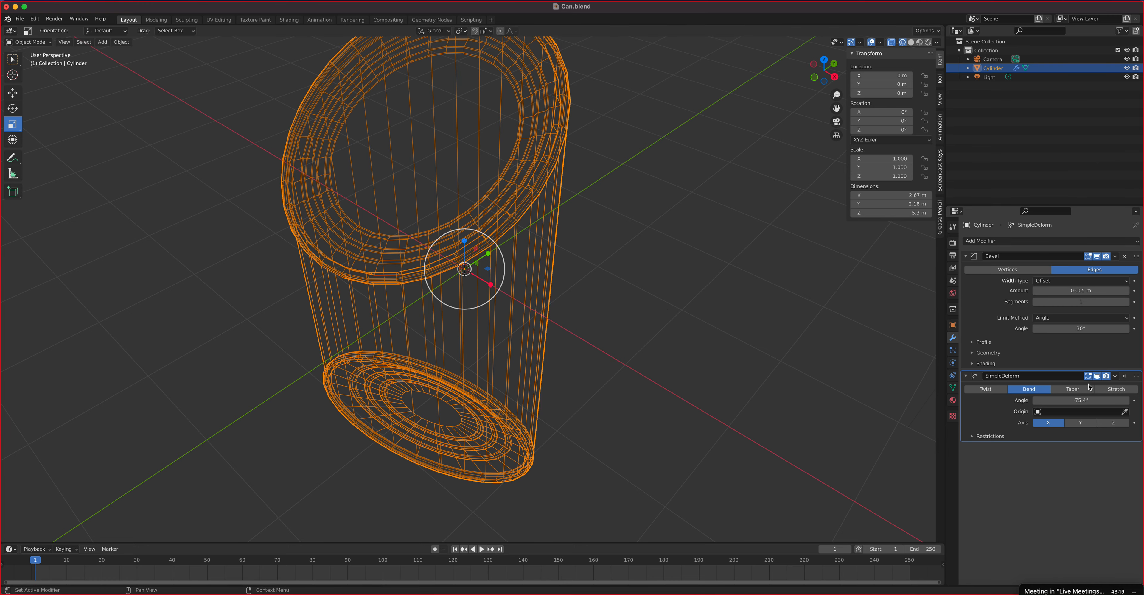
{"action": "left_click", "coordinate": [1097, 378]}
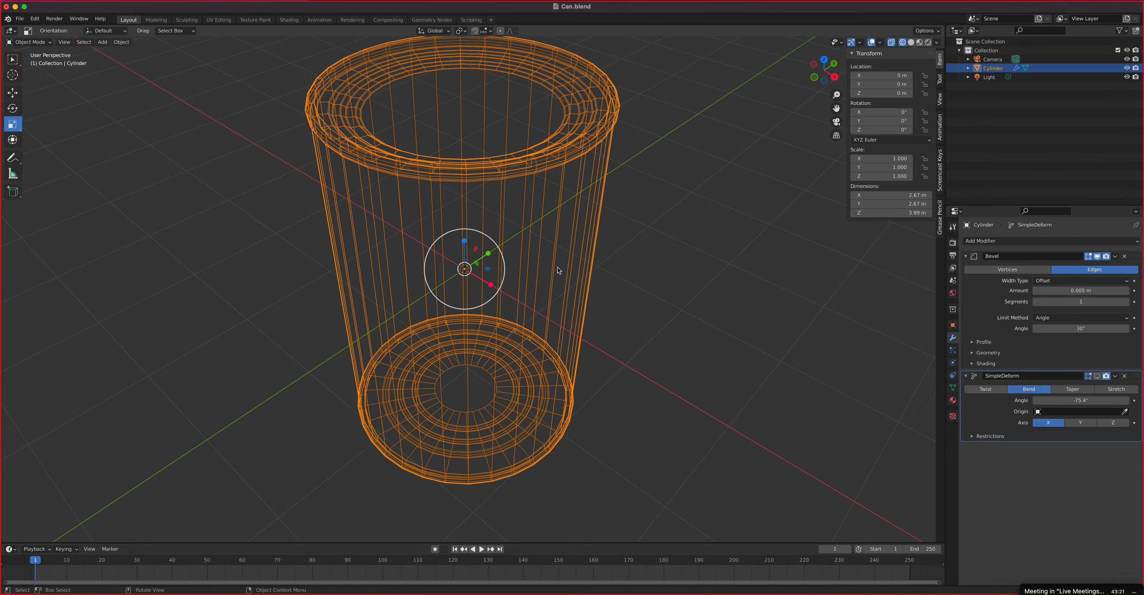
{"action": "middle_click_drag", "start_coordinate": [519, 213], "coordinate": [557, 197]}
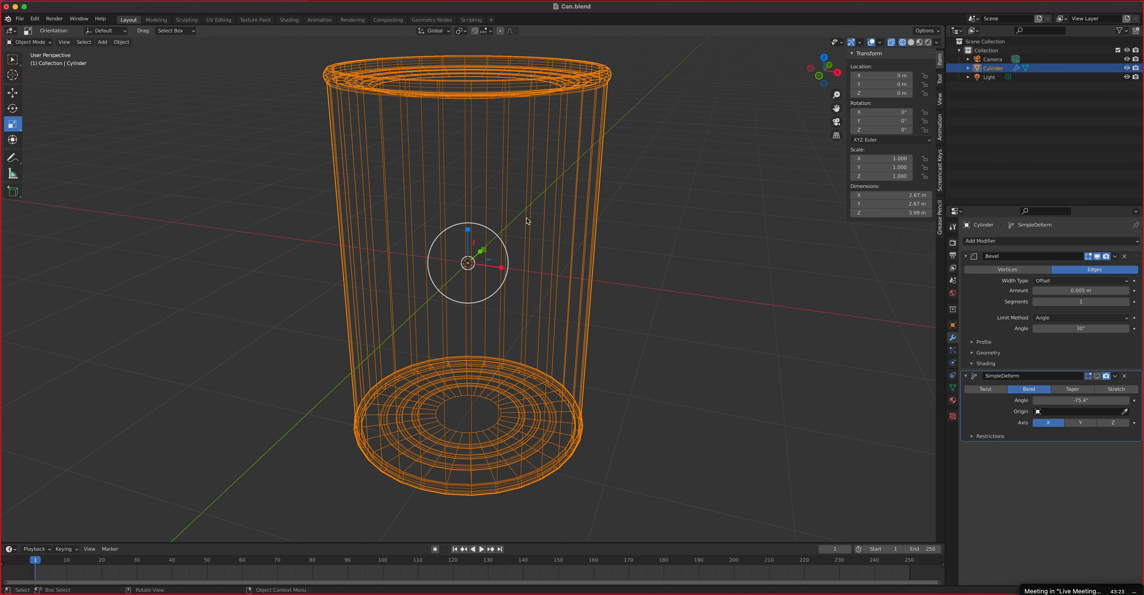
{"action": "key", "text": "KP_1"}
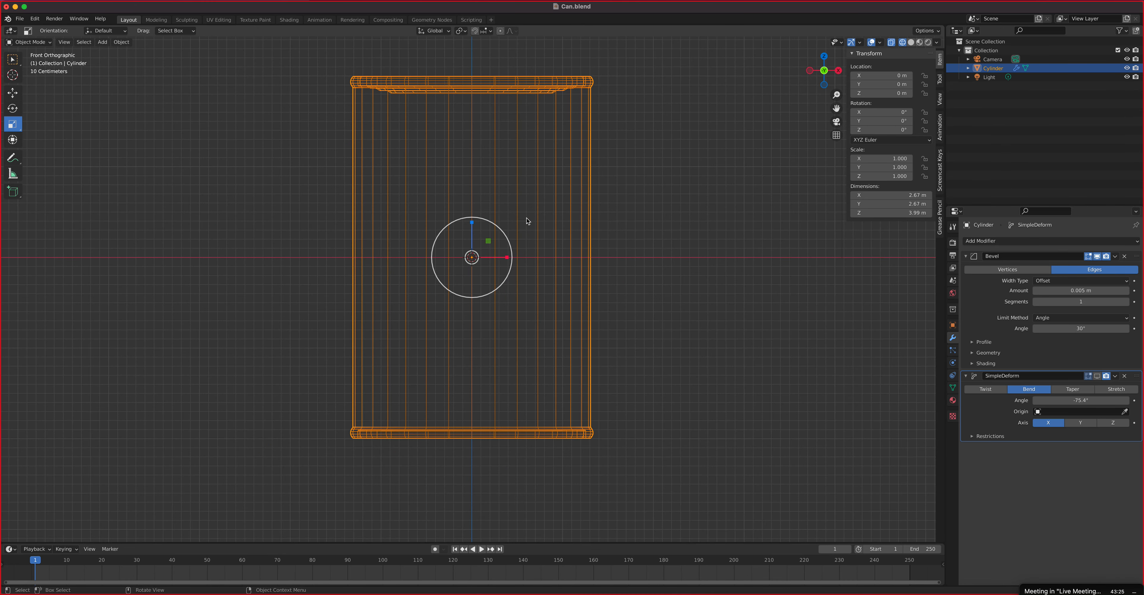
{"action": "left_click", "coordinate": [35, 43]}
{"action": "left_click", "coordinate": [35, 59]}
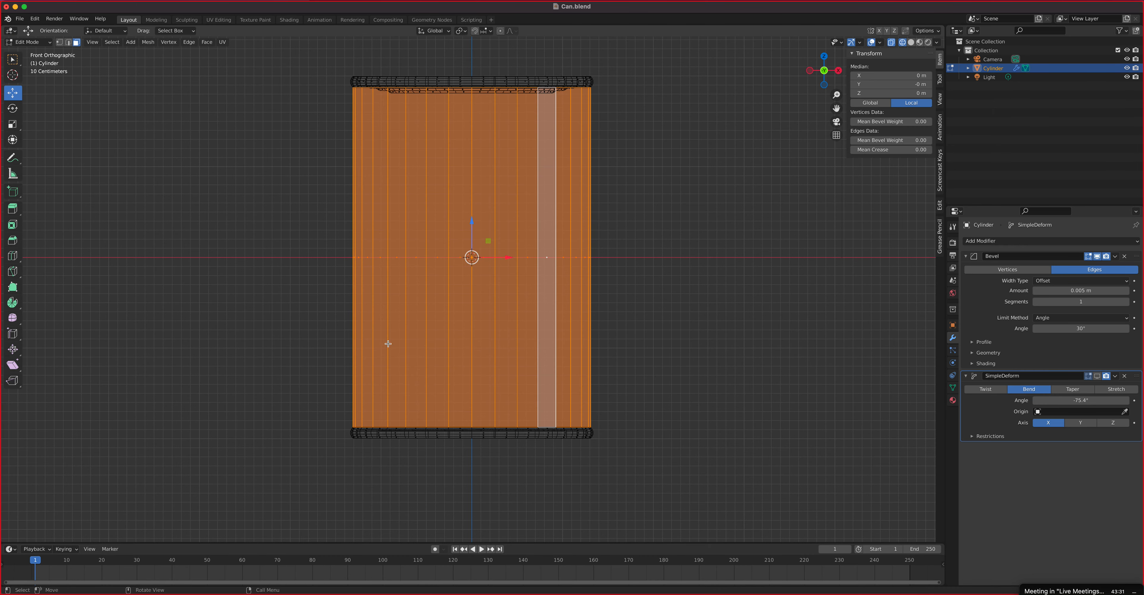
- Cut 15 evenly spaced horizontal edge loops around the can's side wall, then return to Object Mode in Material Preview shading
{"action": "key", "text": "ctrl"}
{"action": "key", "text": "ctrl+r"}
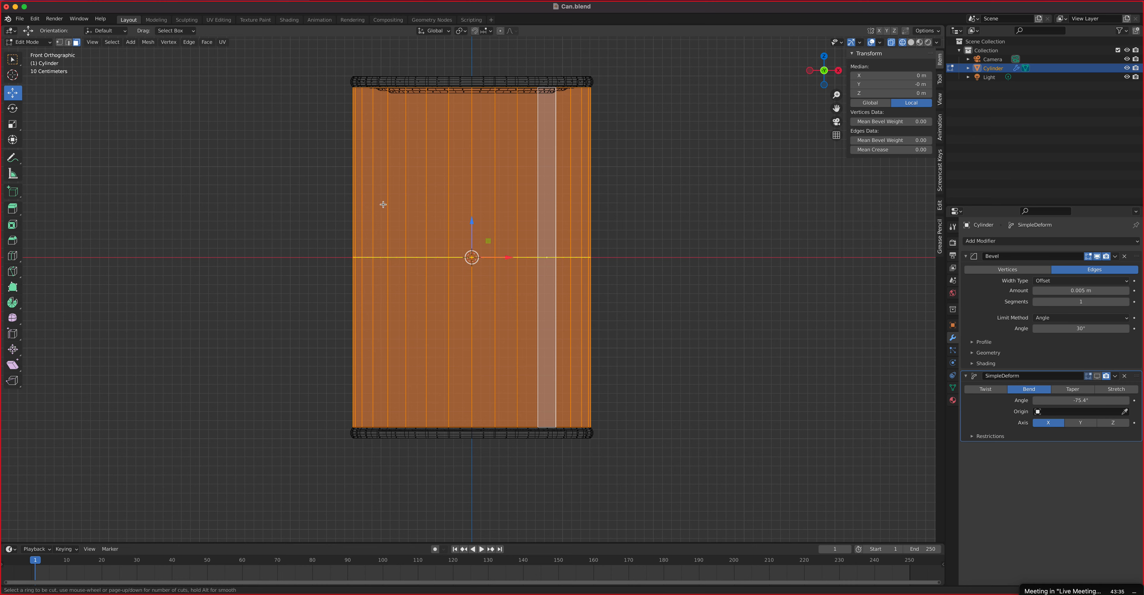
{"action": "scroll", "coordinate": [383, 204], "scroll_direction": "up", "scroll_amount": 14}
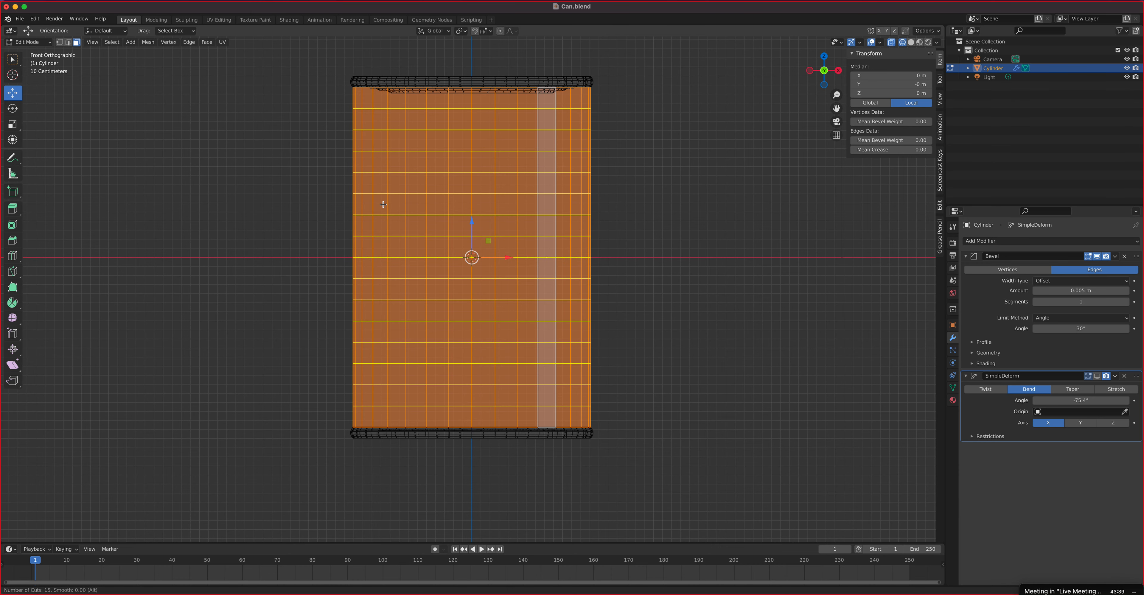
{"action": "scroll", "coordinate": [383, 205], "scroll_direction": "up", "scroll_amount": 1}
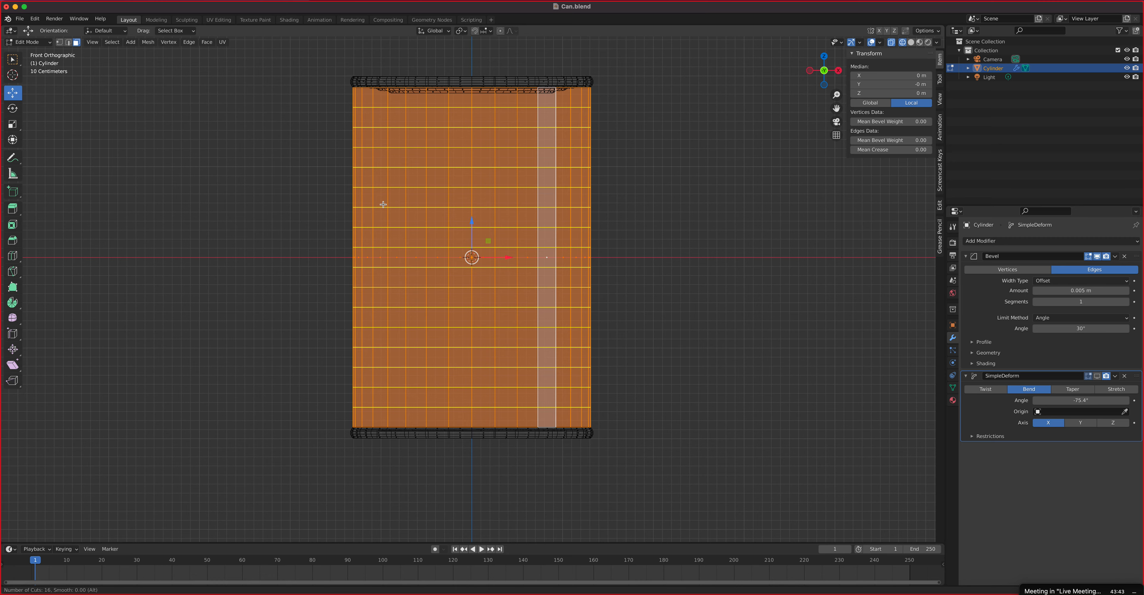
{"action": "left_click", "coordinate": [383, 205]}
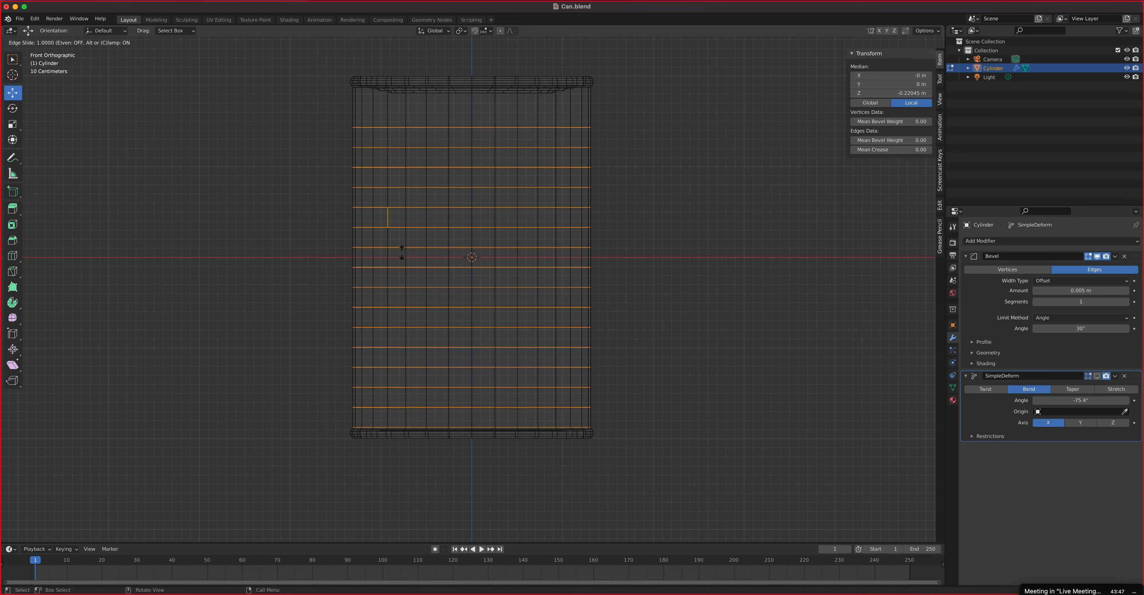
{"action": "right_click", "coordinate": [652, 202]}
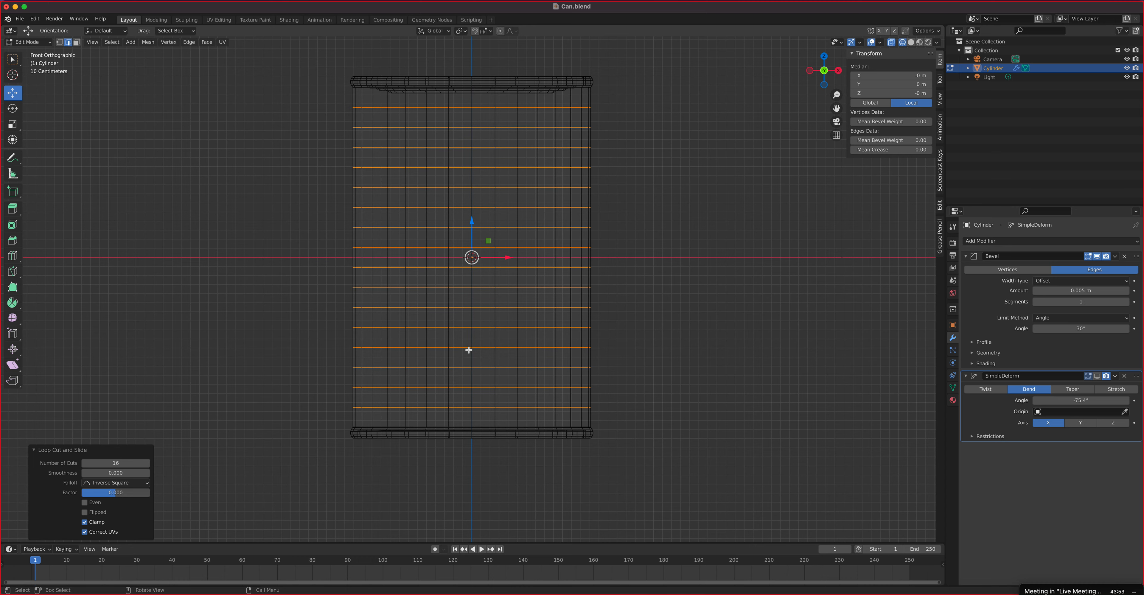
{"action": "left_click", "coordinate": [85, 463]}
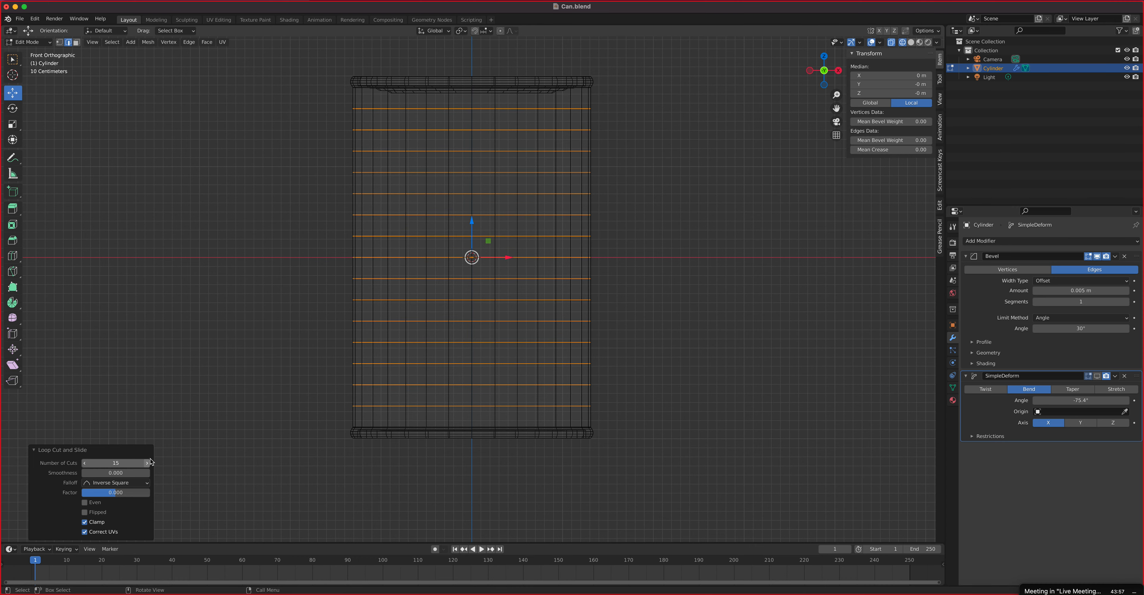
{"action": "left_click", "coordinate": [920, 42]}
{"action": "key", "text": "Tab"}
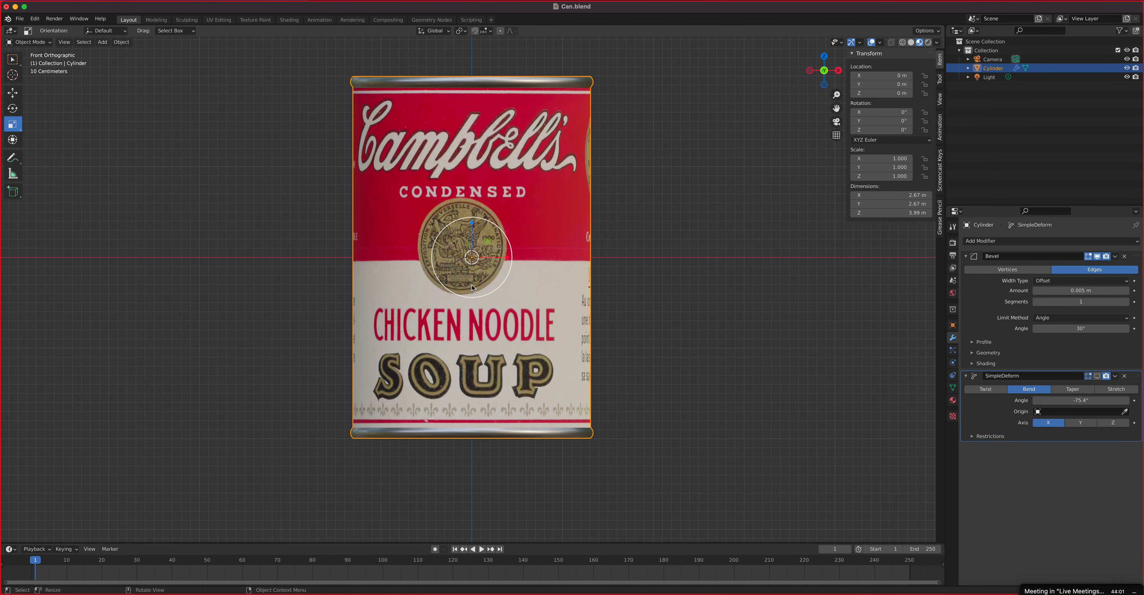
- Turn the Simple Deform bend back on in the viewport and try a different bend angle on the subdivided can
{"action": "left_click", "coordinate": [1097, 377]}
{"action": "middle_click_drag", "start_coordinate": [664, 343], "coordinate": [577, 351]}
{"action": "left_click_drag", "start_coordinate": [1081, 400], "coordinate": [1124, 400]}
{"action": "key", "text": "Escape"}
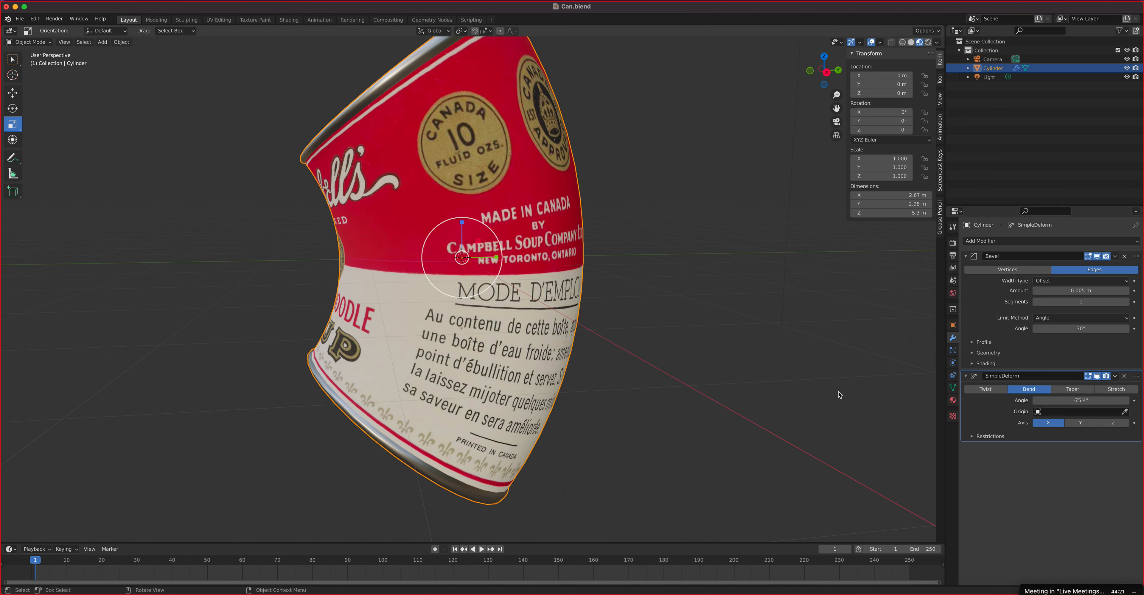
- Remove the Simple Deform modifier from the can and save the file
{"action": "left_click", "coordinate": [1124, 375]}
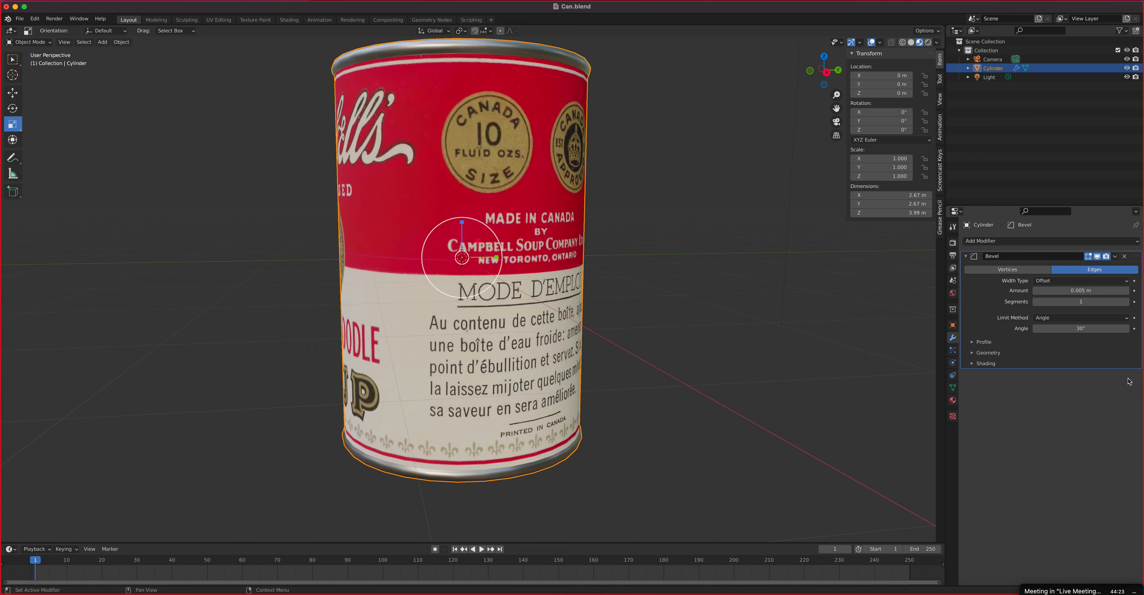
{"action": "middle_click_drag", "start_coordinate": [501, 334], "coordinate": [593, 351]}
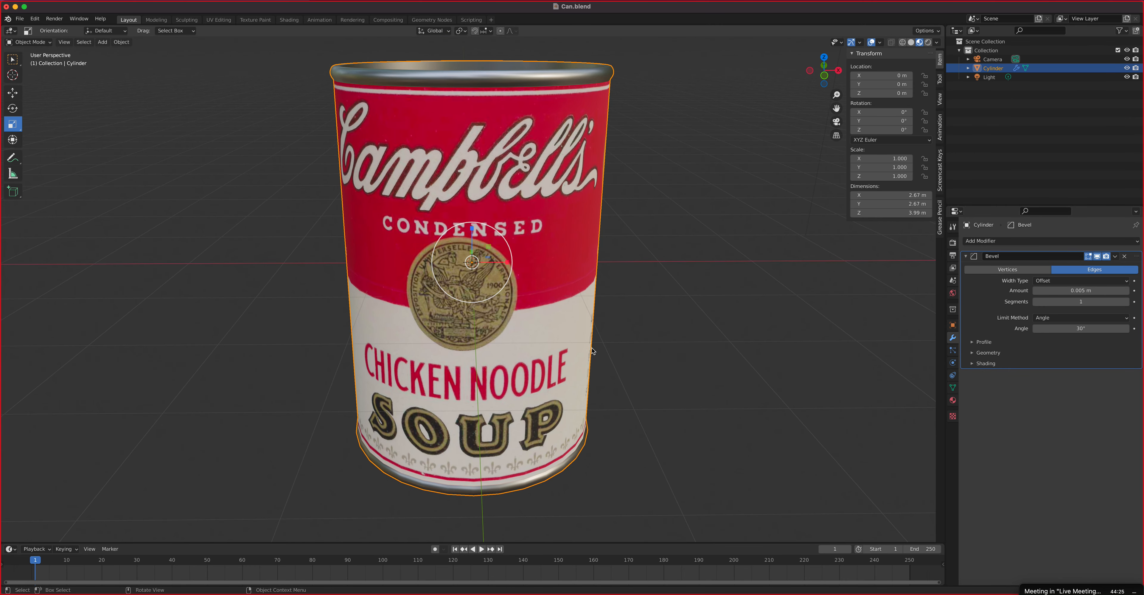
{"action": "key", "text": "super+s"}
{"action": "middle_click_drag", "start_coordinate": [621, 297], "coordinate": [658, 332]}
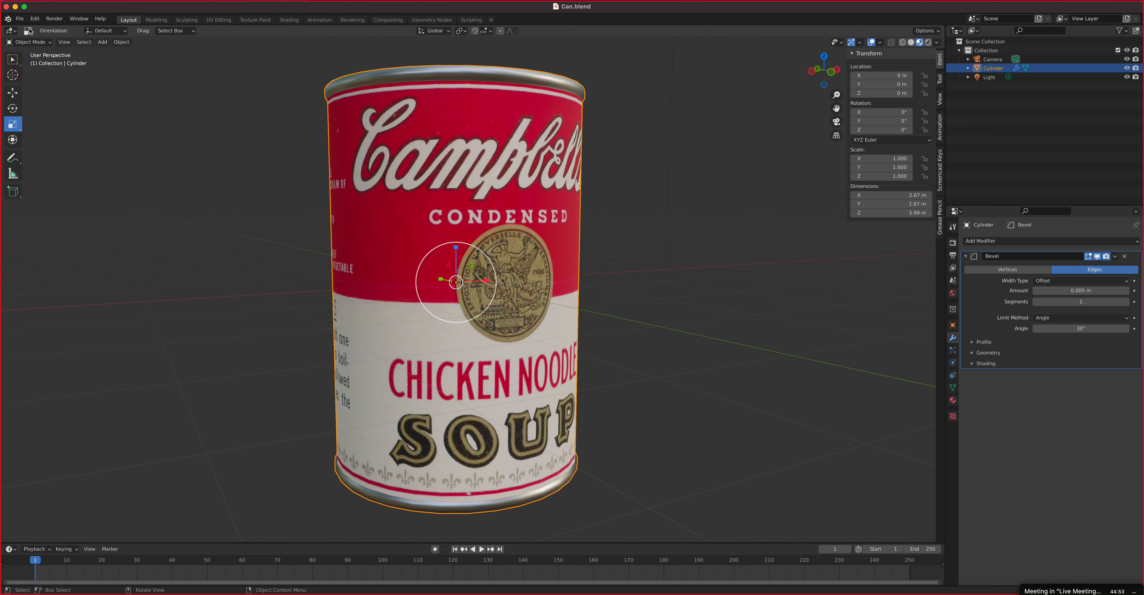
- Start a new General file and delete the default cube in front orthographic view
{"action": "left_click", "coordinate": [20, 19]}
{"action": "mouse_move", "coordinate": [31, 29]}
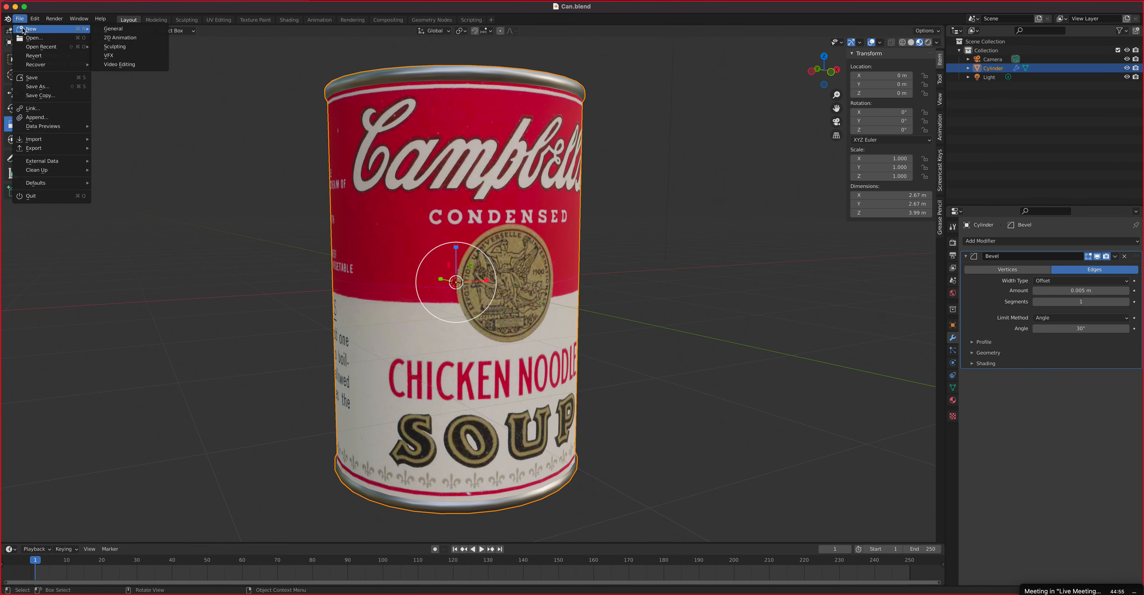
{"action": "left_click", "coordinate": [111, 29]}
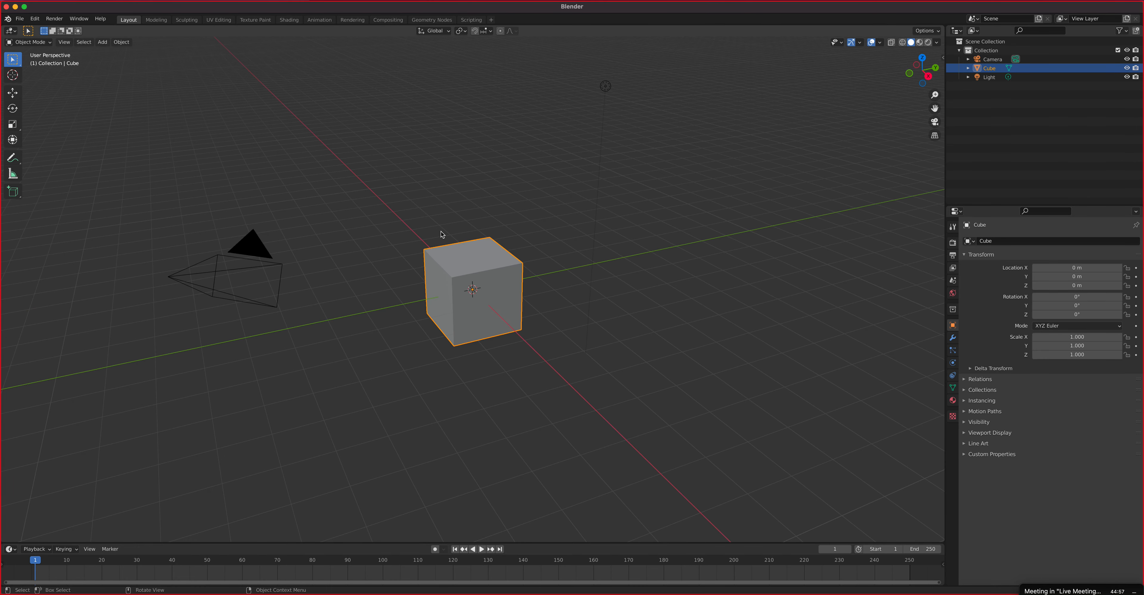
{"action": "key", "text": "KP_1"}
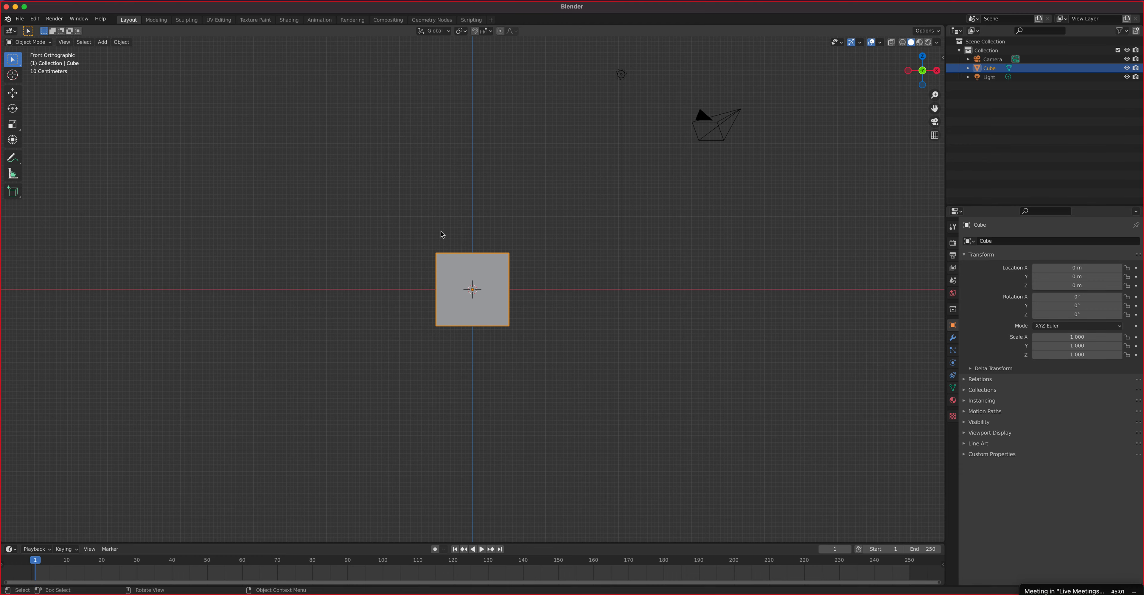
{"action": "scroll", "coordinate": [583, 254], "scroll_direction": "up", "scroll_amount": 5}
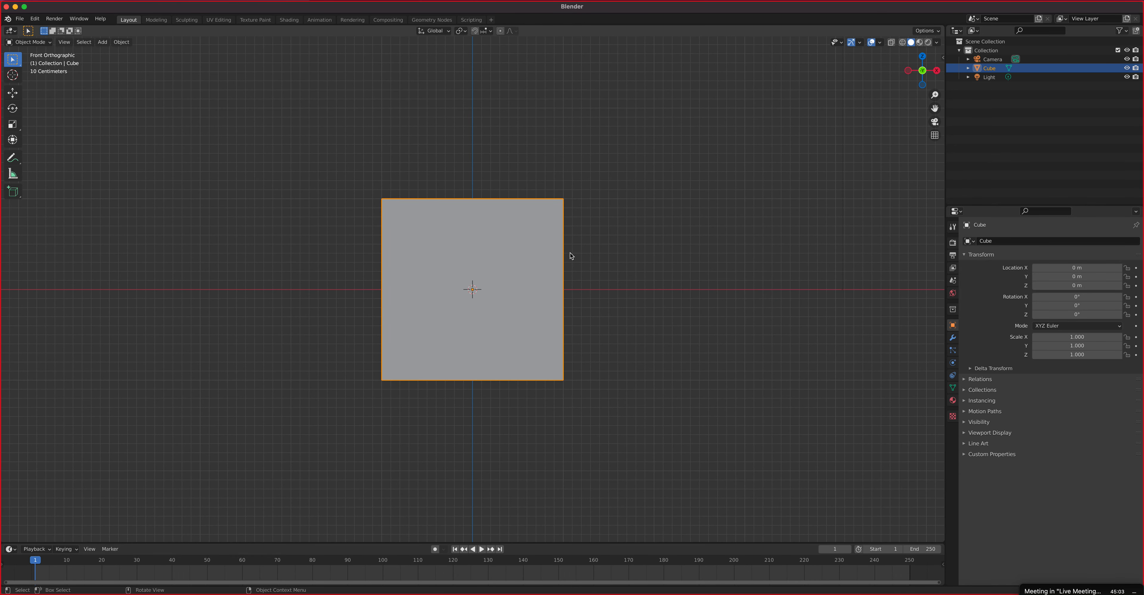
{"action": "key", "text": "Delete"}
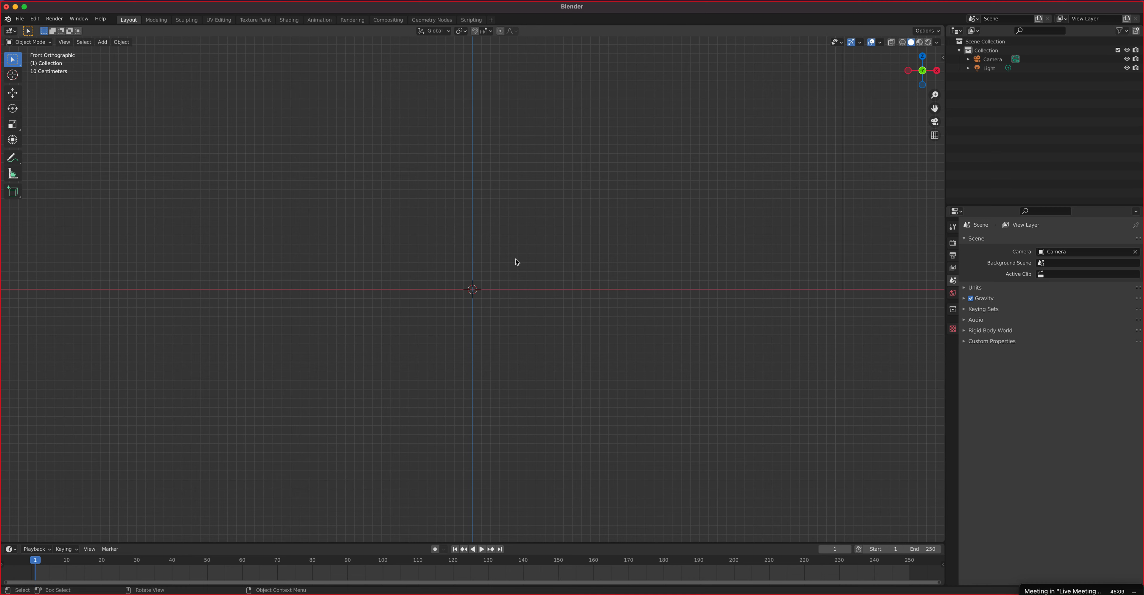
- Add a NURBS Path curve at the world origin
{"action": "left_click", "coordinate": [102, 42]}
{"action": "mouse_move", "coordinate": [107, 64]}
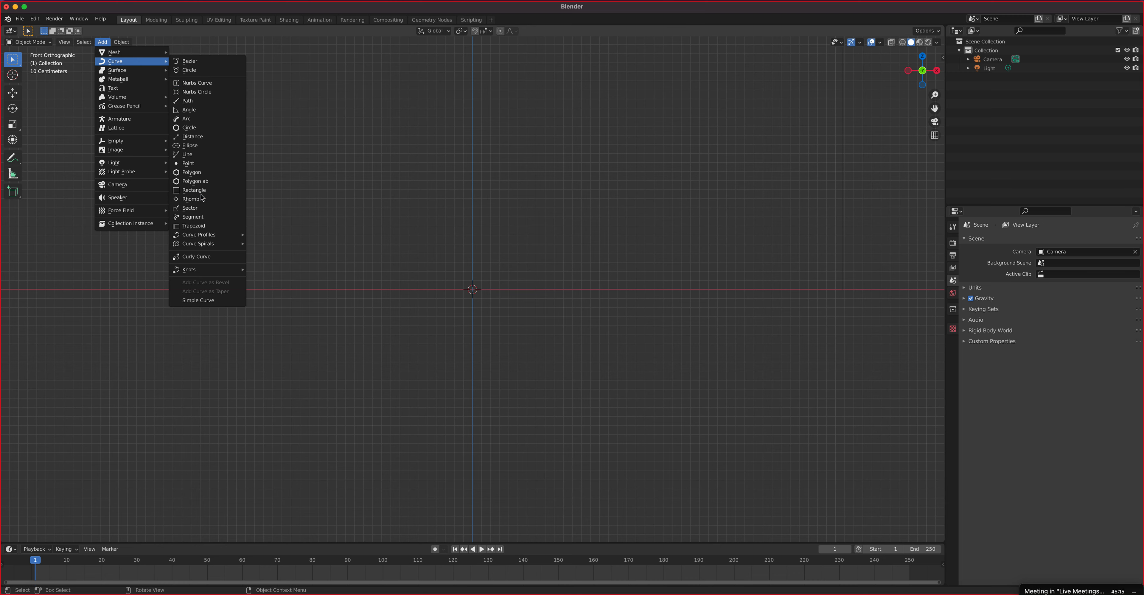
{"action": "left_click", "coordinate": [215, 103]}
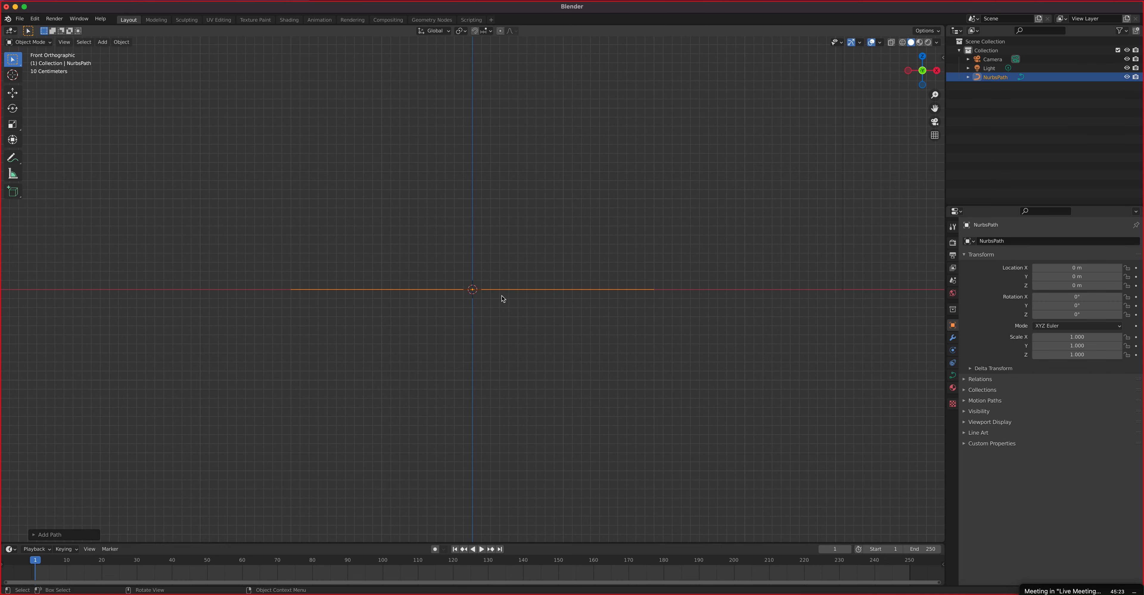
{"action": "key", "text": "Tab"}
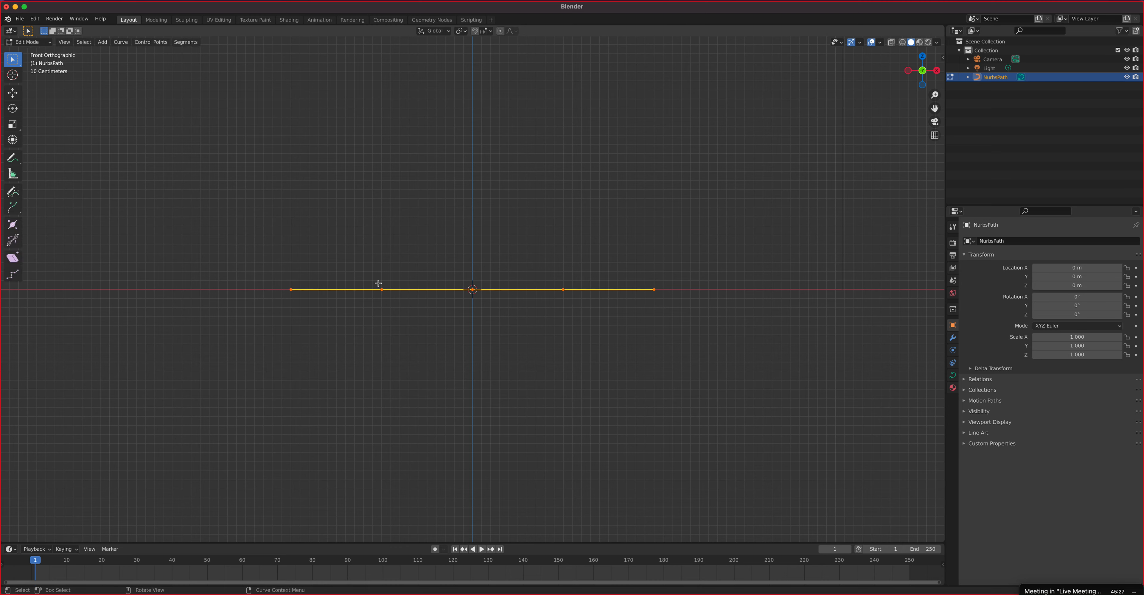
{"action": "left_click_drag", "start_coordinate": [359, 266], "coordinate": [587, 350]}
{"action": "key", "text": "g"}
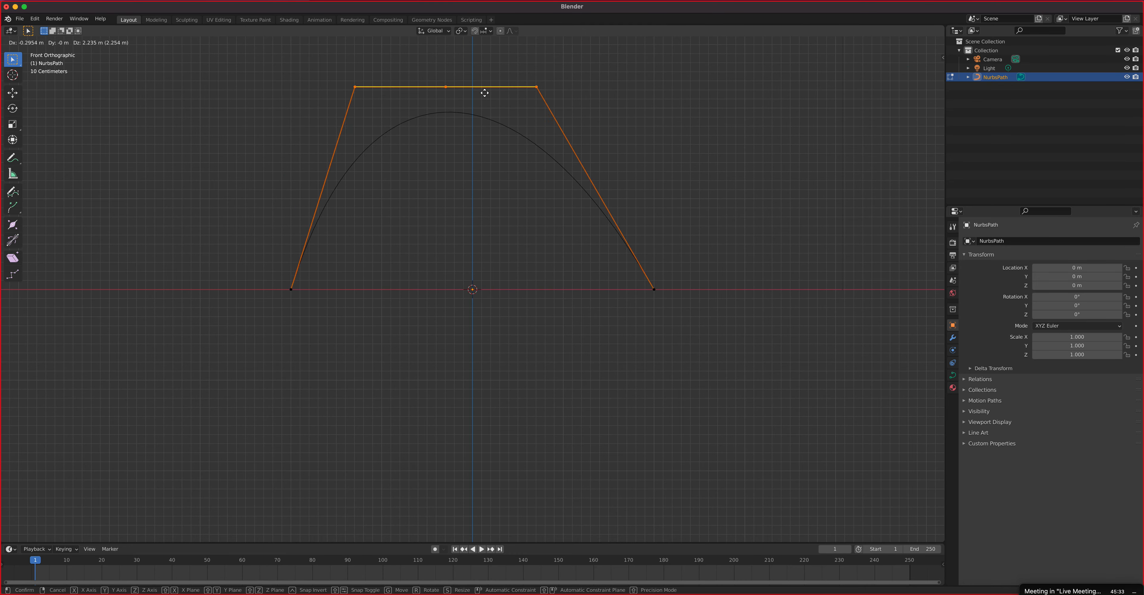
{"action": "right_click", "coordinate": [444, 92]}
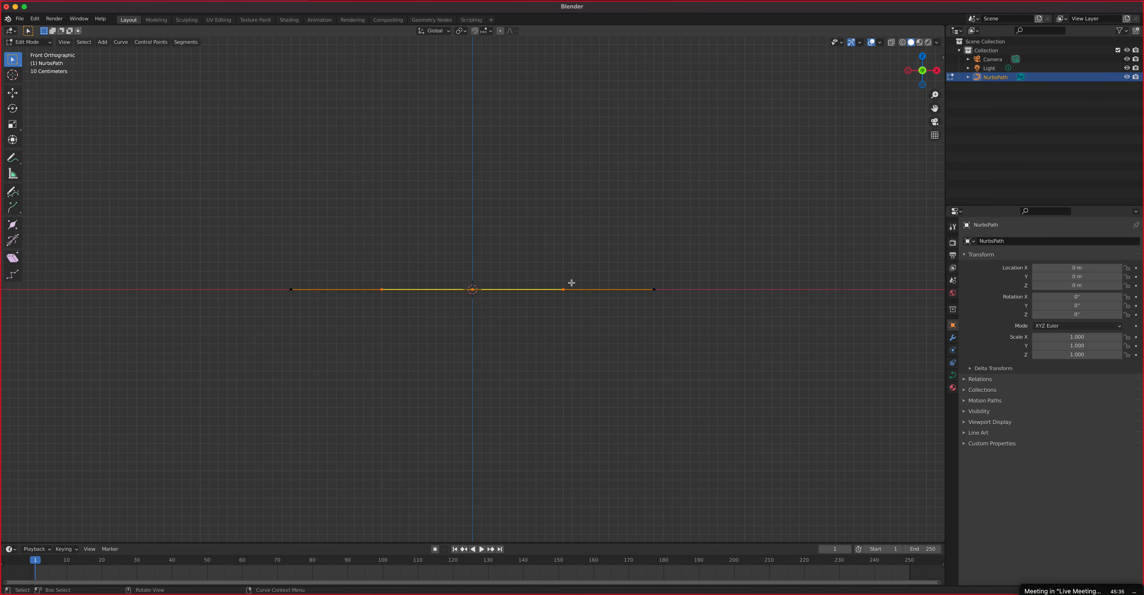
{"action": "key", "text": "Tab"}
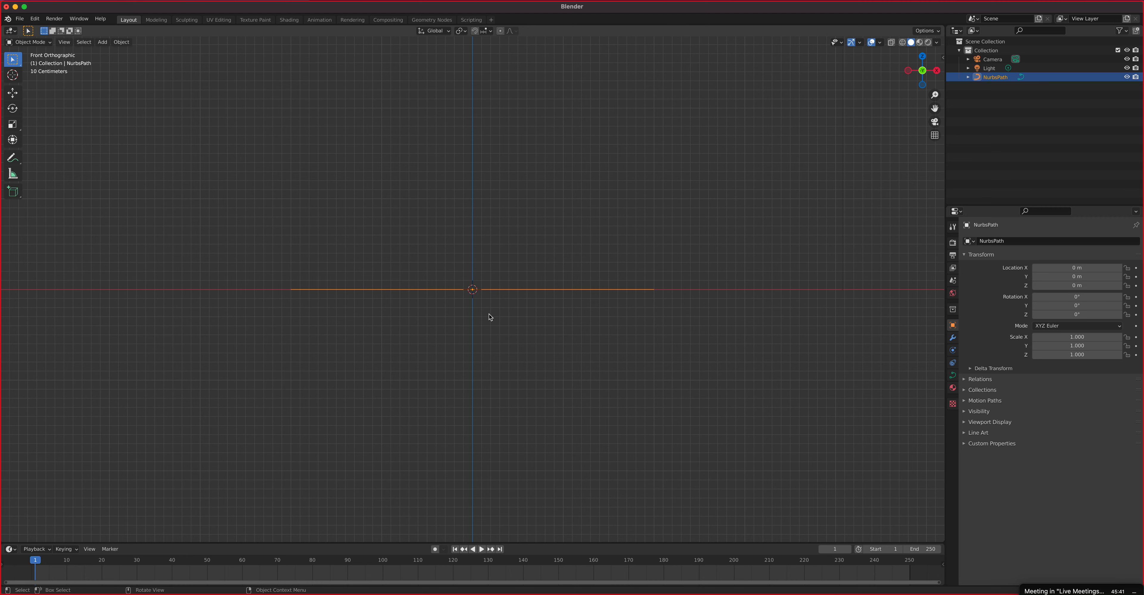
- Enable the Screencast Keys display in the 3D viewport
{"action": "key", "text": "n"}
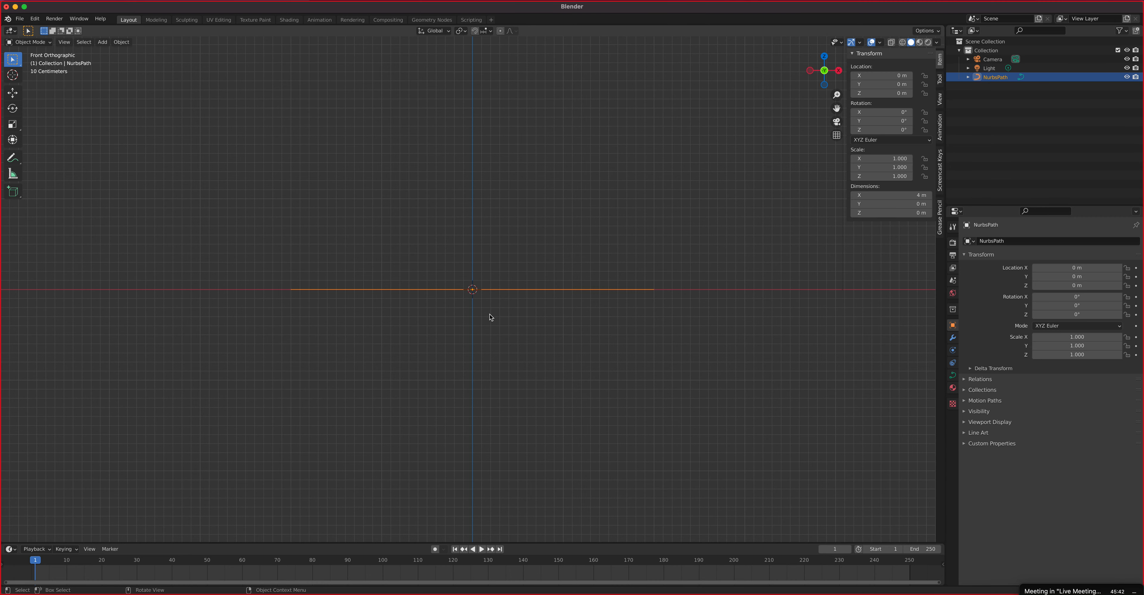
{"action": "left_click", "coordinate": [943, 177]}
{"action": "left_click", "coordinate": [858, 53]}
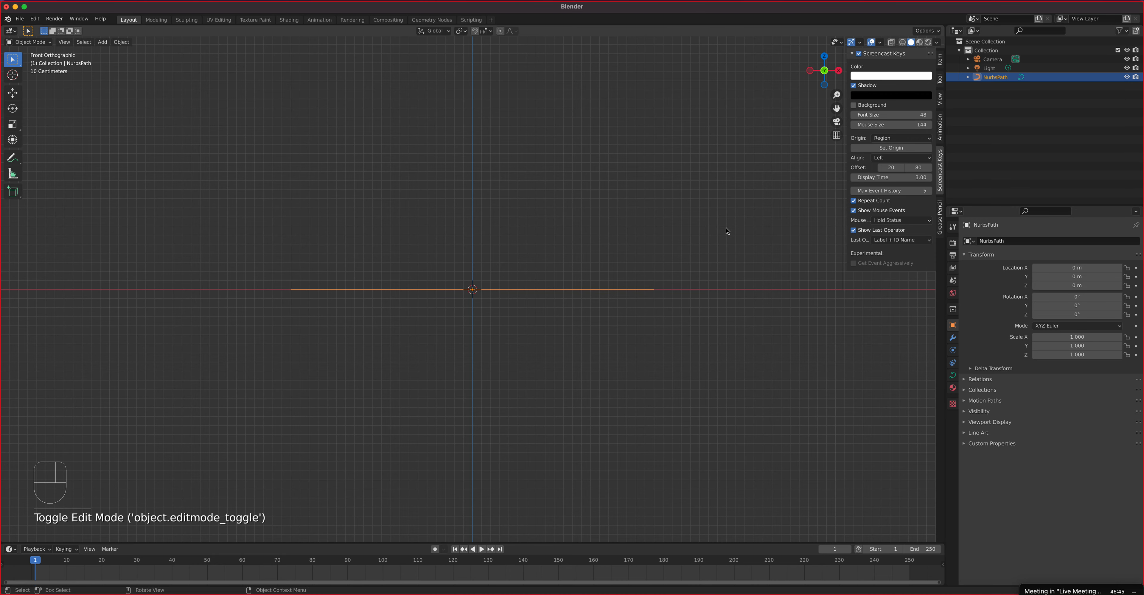
- Rotate the NURBS path 90° around the global Y axis
{"action": "key", "text": "n"}
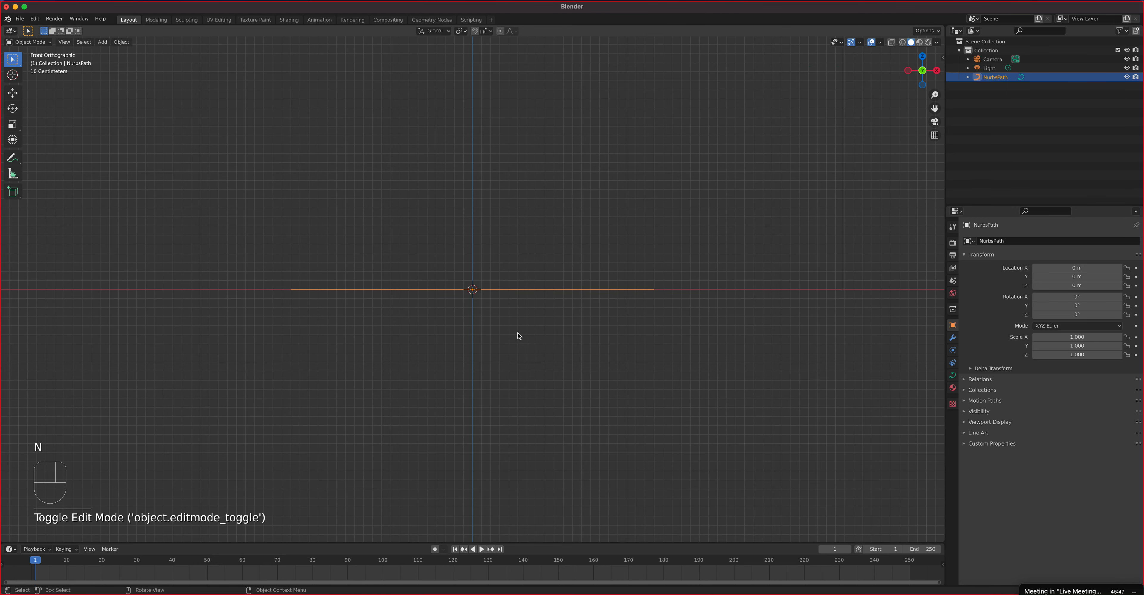
{"action": "key", "text": "r"}
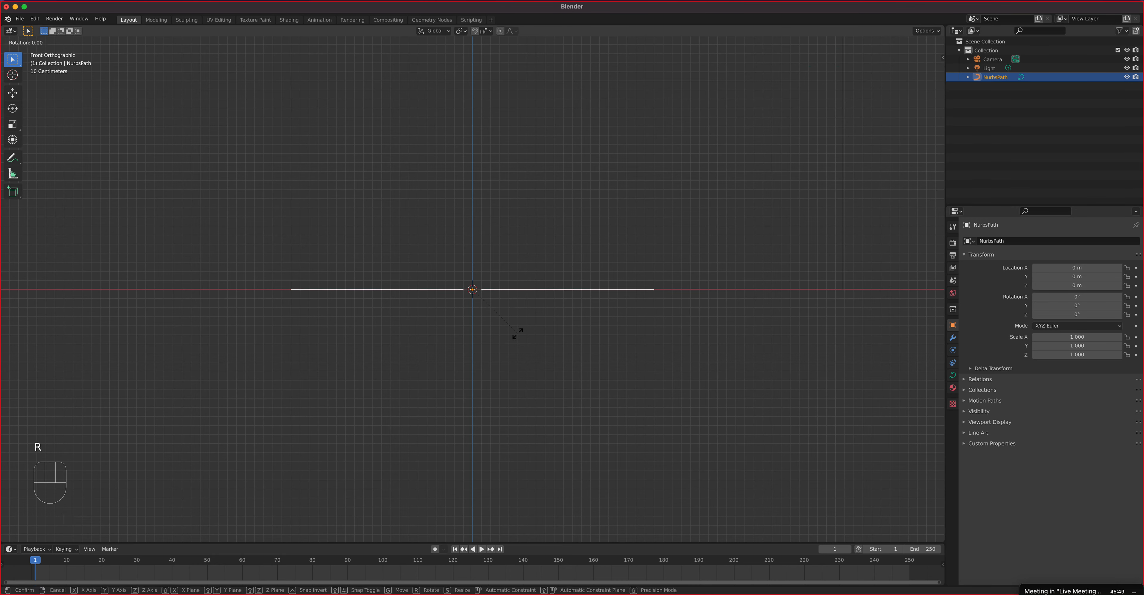
{"action": "key", "text": "y"}
{"action": "key", "text": "9"}
{"action": "key", "text": "0"}
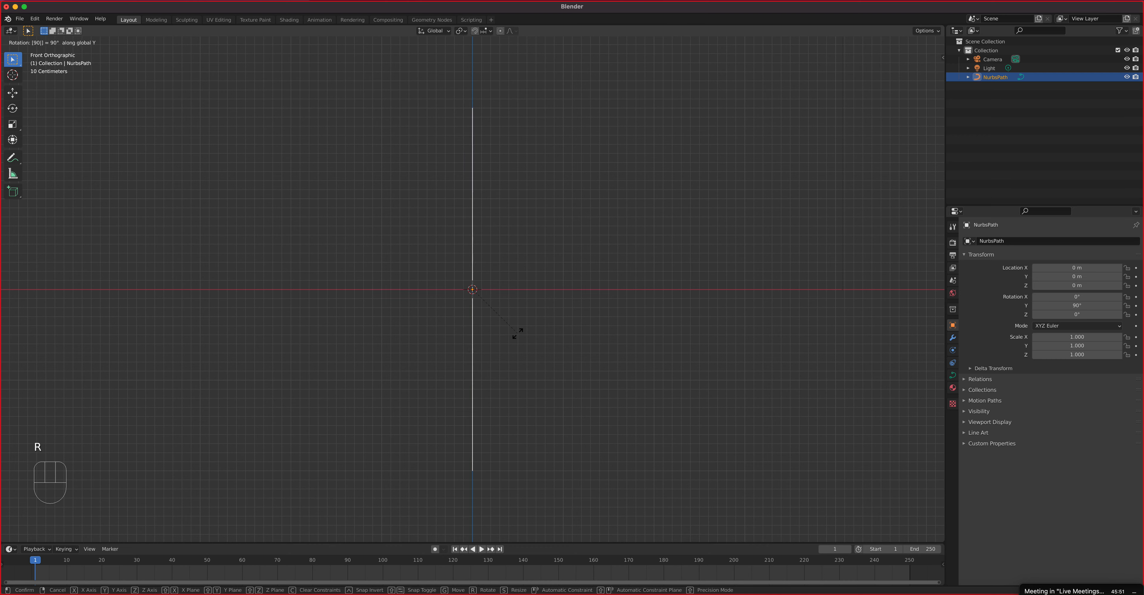
{"action": "key", "text": "Return"}
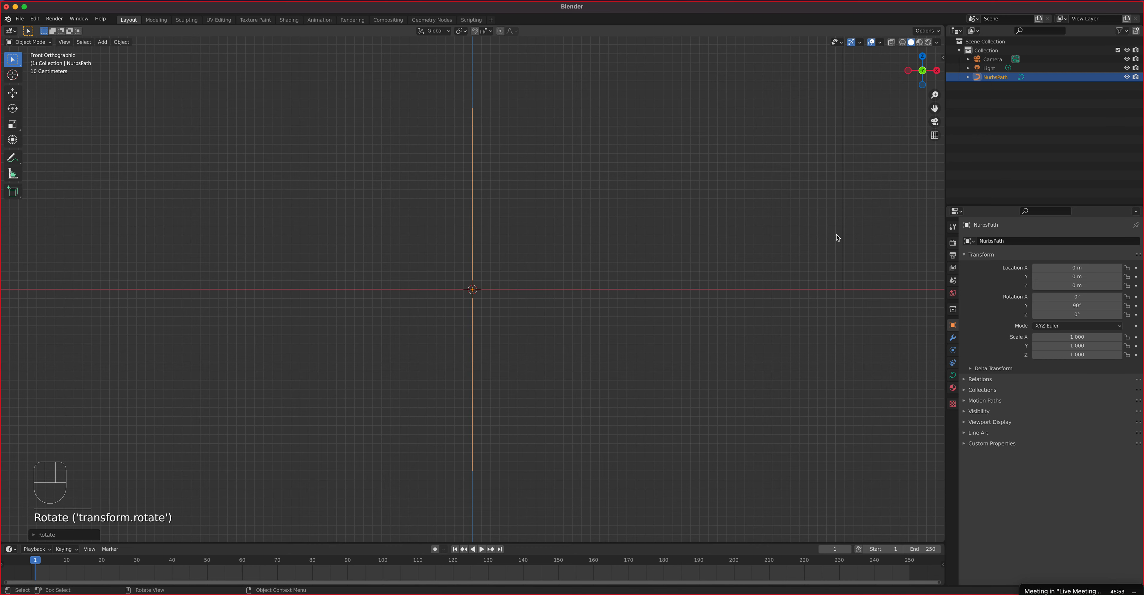
- In Edit Mode, pull the path's lower and middle control points outward, placing the middle one at about local X 0.59 m, Z -2.82 m
{"action": "key", "text": "n"}
{"action": "left_click", "coordinate": [941, 60]}
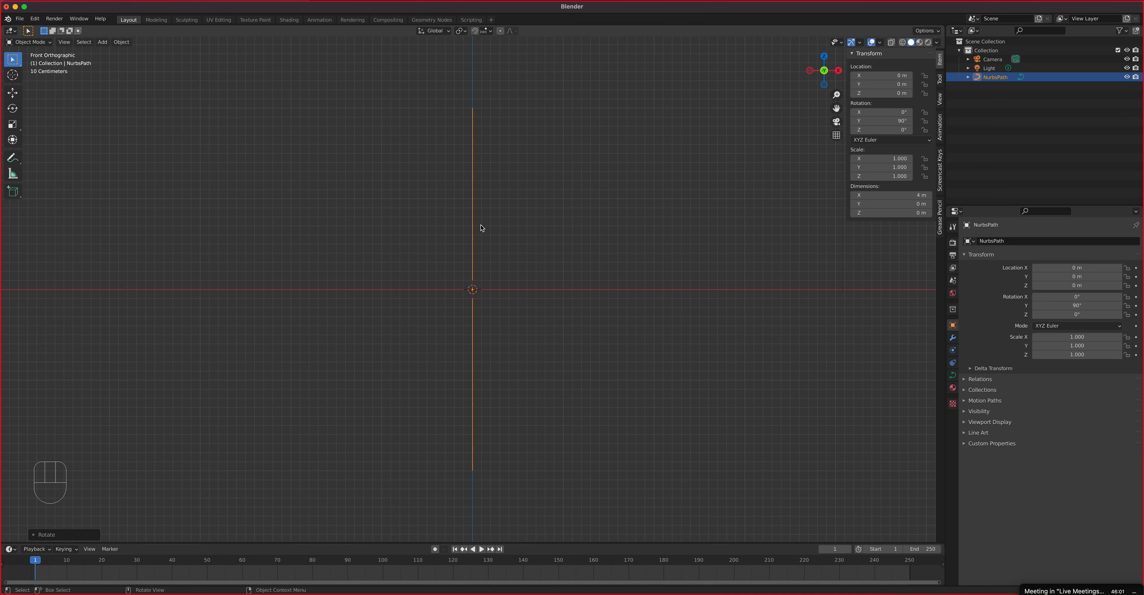
{"action": "key", "text": "Tab"}
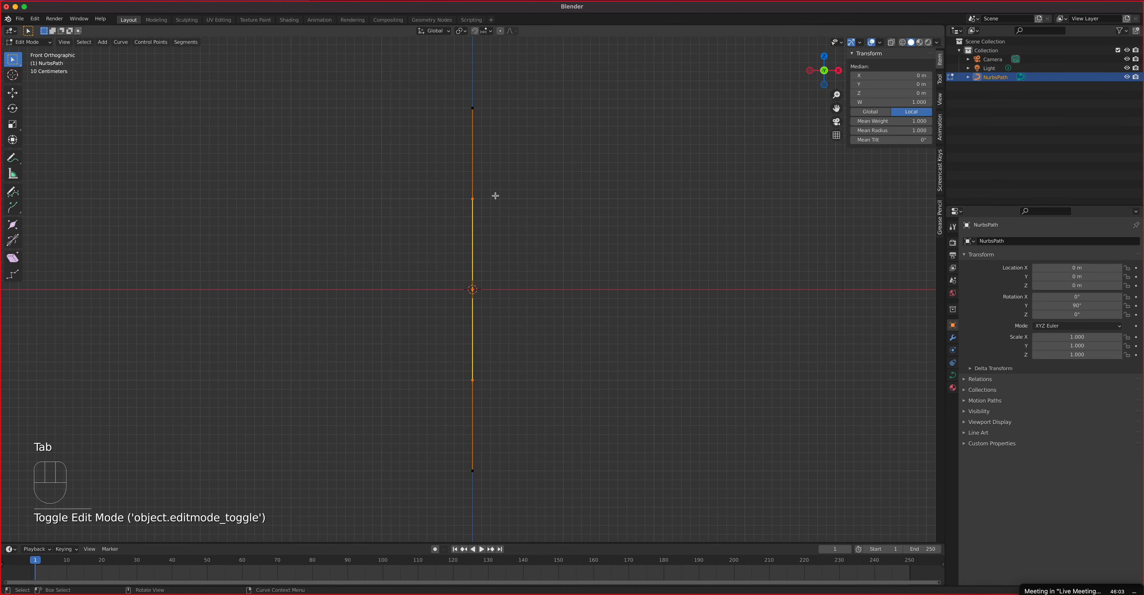
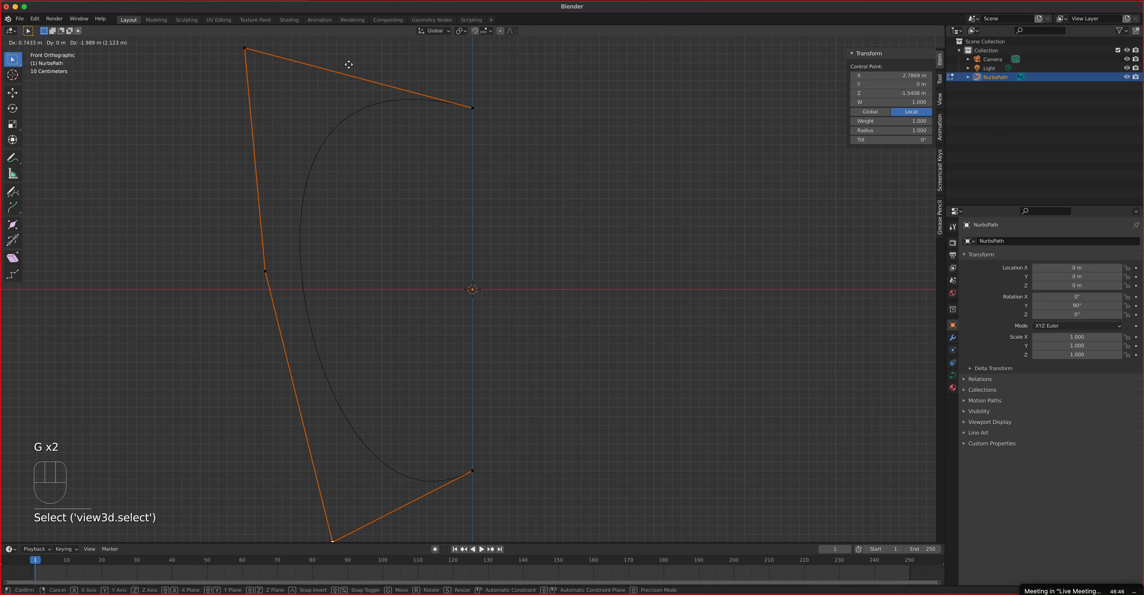
{"action": "left_click", "coordinate": [315, 145]}
{"action": "left_click", "coordinate": [265, 268]}
{"action": "key", "text": "g"}
{"action": "left_click", "coordinate": [216, 343]}
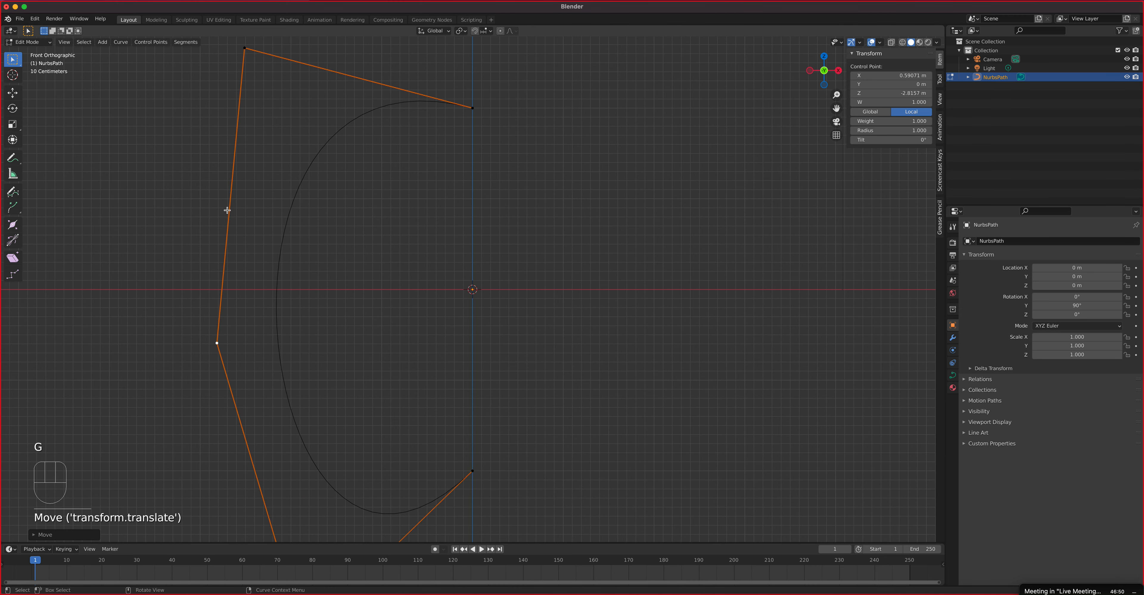
- Move the upper-left control point level with the top endpoint, to about local X -2.0 m, Z -2.93 m
{"action": "left_click", "coordinate": [245, 50]}
{"action": "key", "text": "g"}
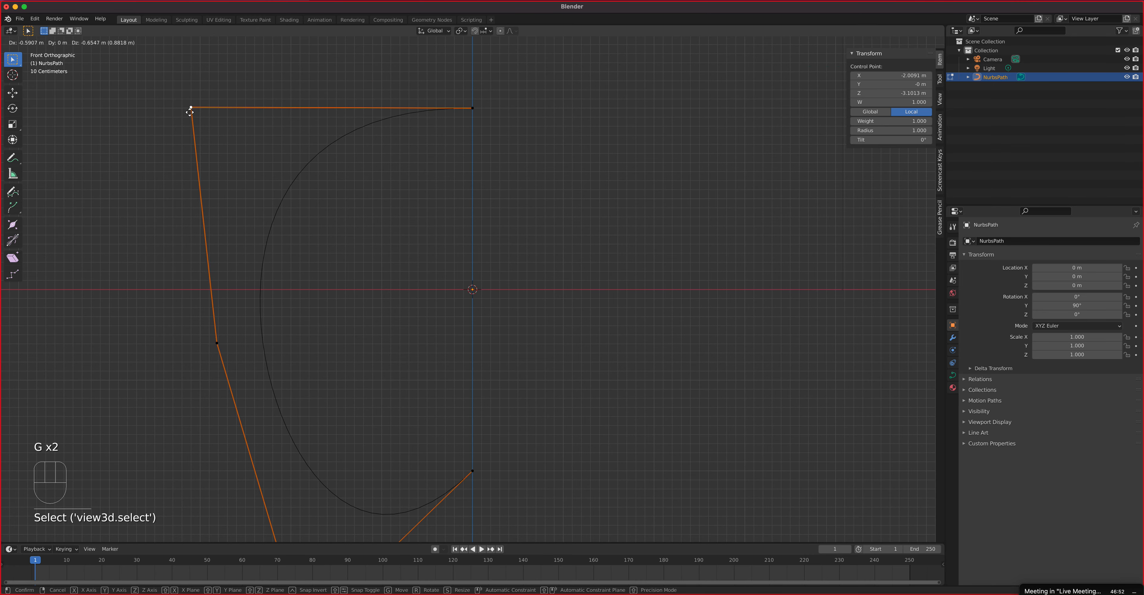
{"action": "left_click", "coordinate": [190, 109]}
{"action": "key", "text": "g"}
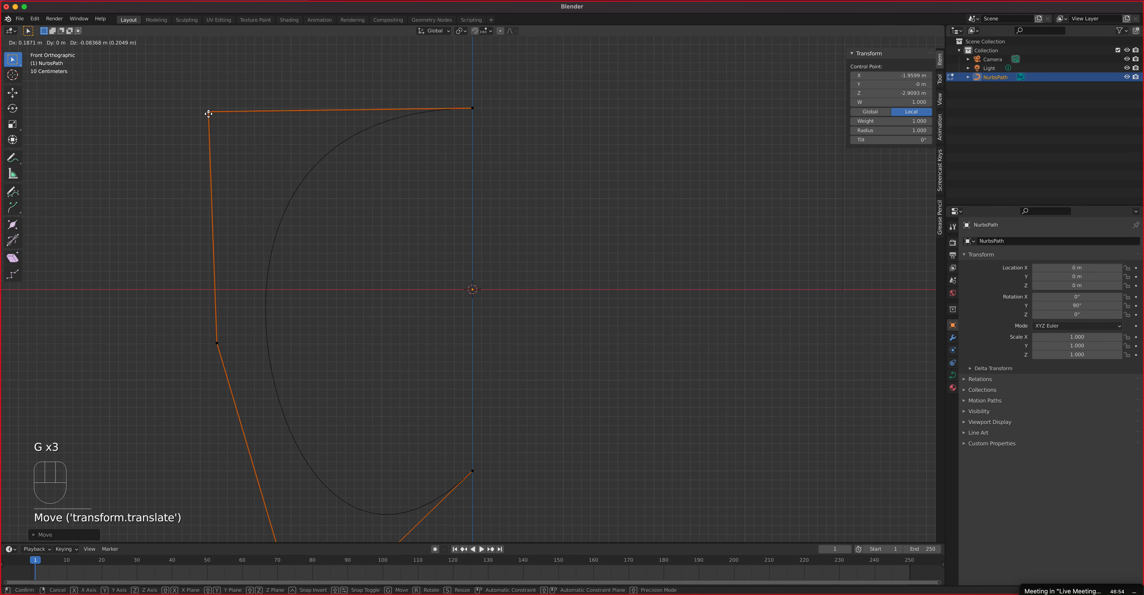
{"action": "left_click", "coordinate": [206, 110]}
- Subdivide the top segment between the upper-left control point and the top endpoint
{"action": "scroll", "coordinate": [373, 237], "scroll_direction": "down", "scroll_amount": 3}
{"action": "middle_click_drag", "start_coordinate": [379, 225], "coordinate": [368, 258], "text": "shift"}
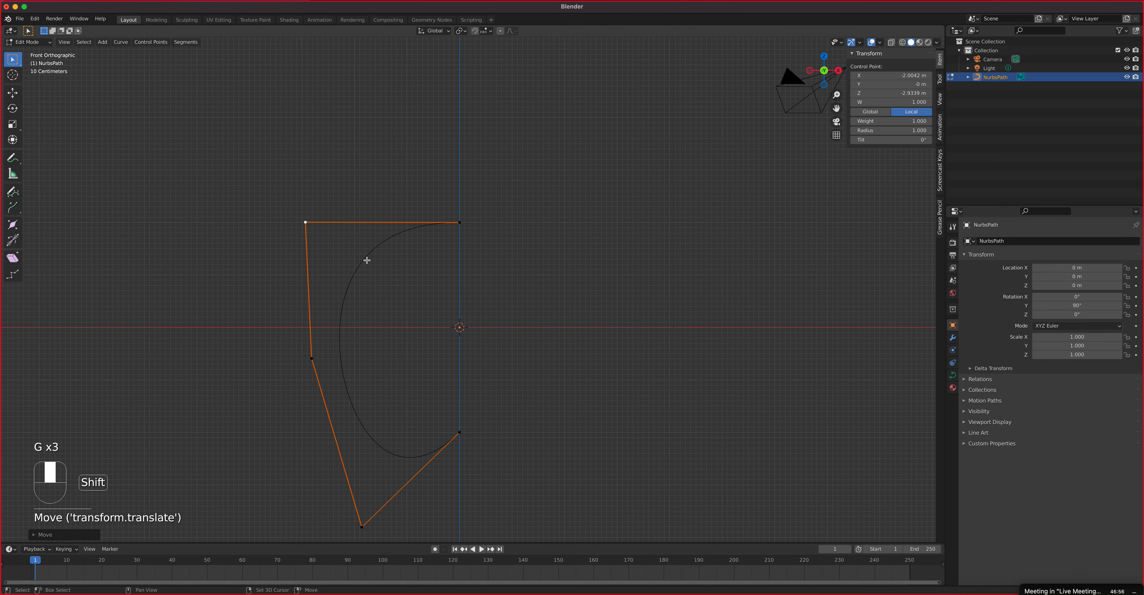
{"action": "left_click", "coordinate": [456, 222], "text": "shift"}
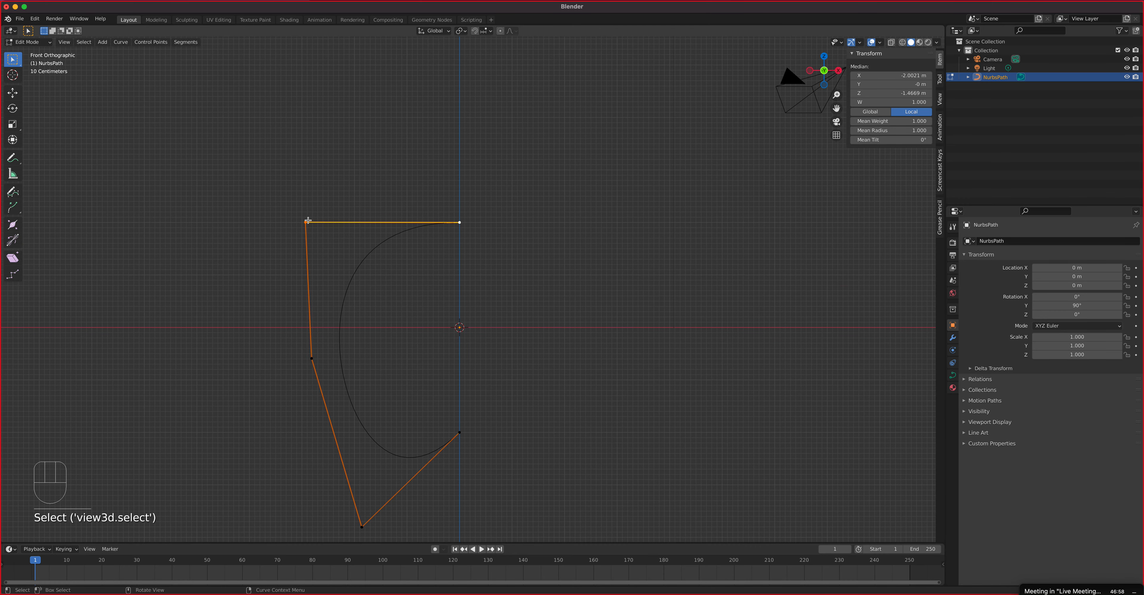
{"action": "left_click_drag", "start_coordinate": [301, 198], "coordinate": [550, 242]}
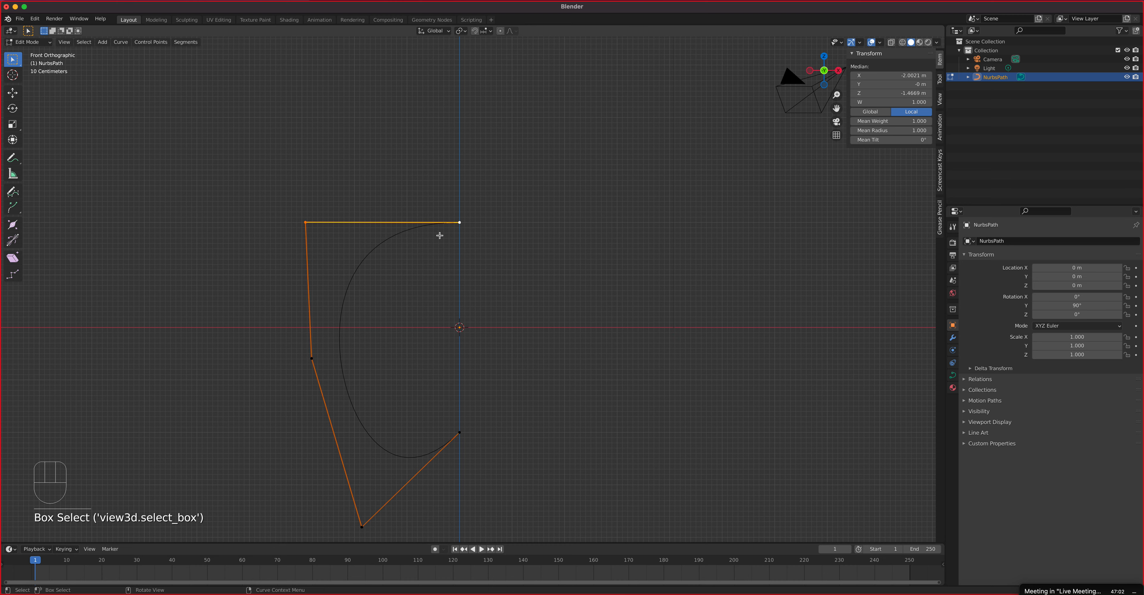
{"action": "right_click", "coordinate": [385, 224]}
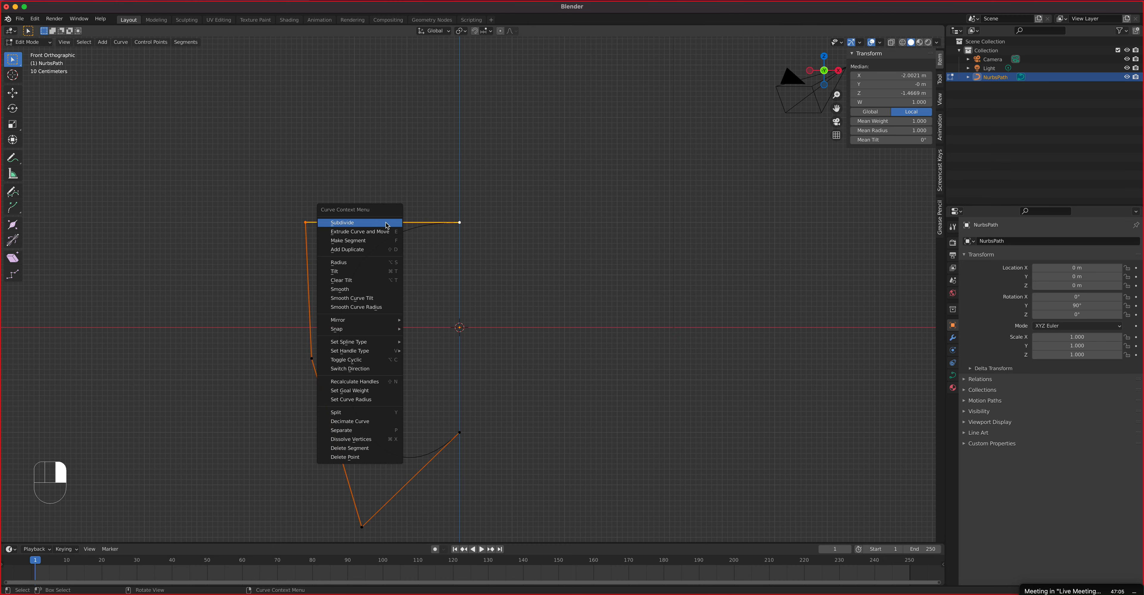
{"action": "left_click", "coordinate": [358, 224]}
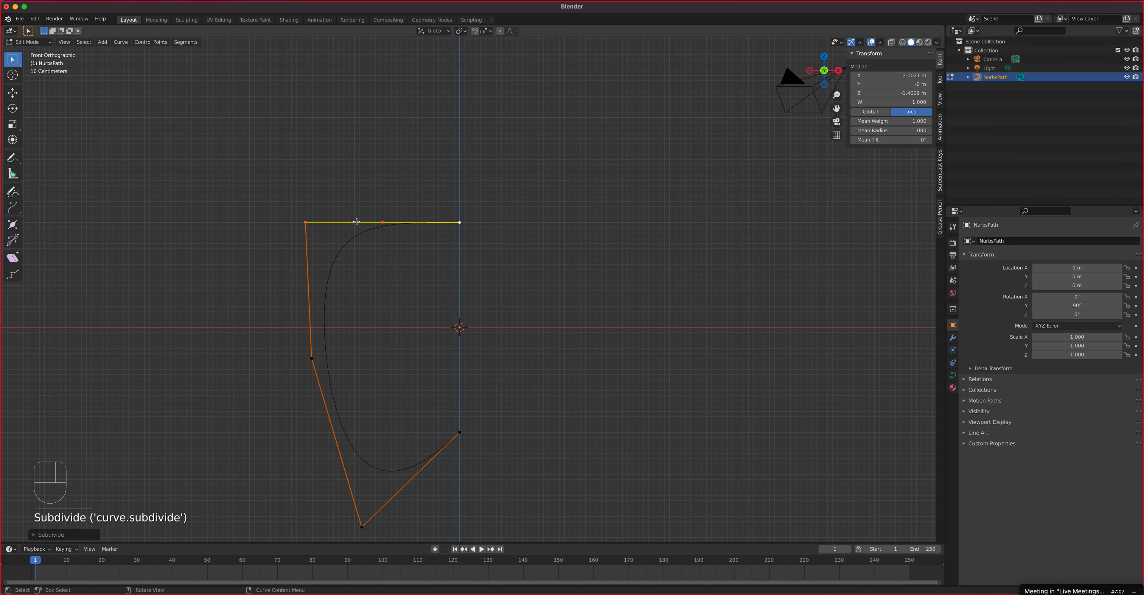
- Move the new control point to just above the top endpoint, and raise the upper-left control point to about the same height, slightly farther outward
{"action": "left_click", "coordinate": [380, 223]}
{"action": "scroll", "coordinate": [401, 246], "scroll_direction": "up", "scroll_amount": 4}
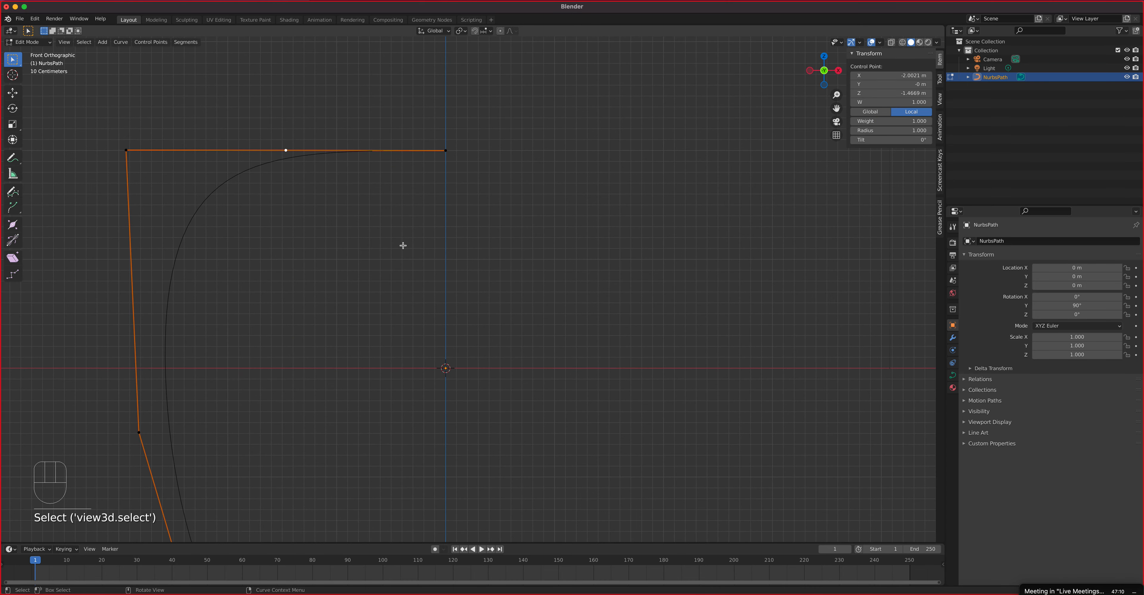
{"action": "scroll", "coordinate": [403, 246], "scroll_direction": "down", "scroll_amount": 2}
{"action": "key", "text": "g"}
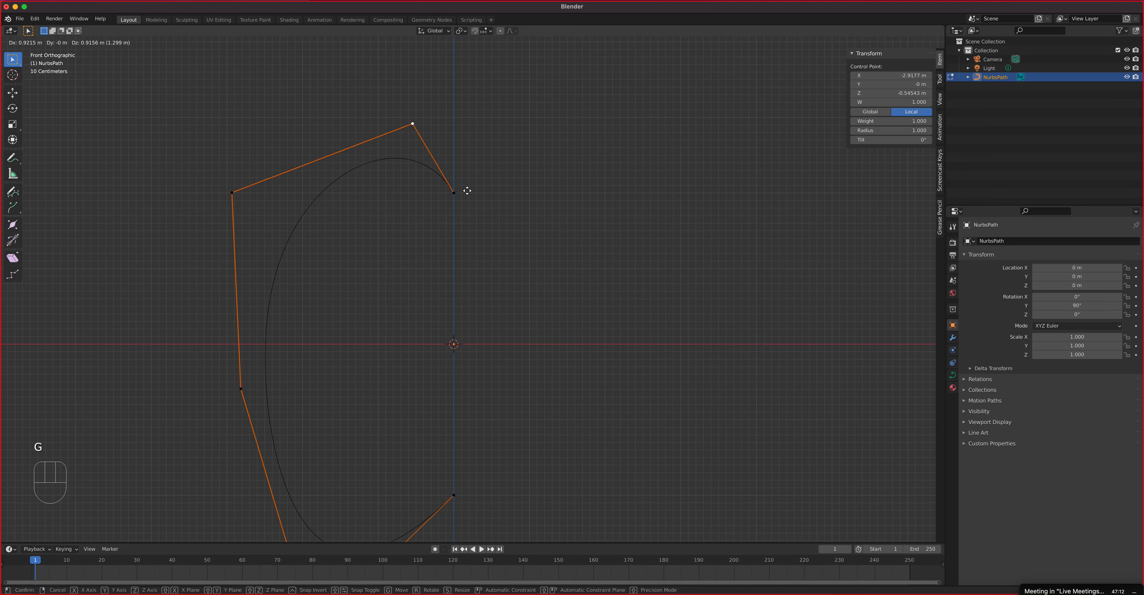
{"action": "left_click", "coordinate": [501, 181]}
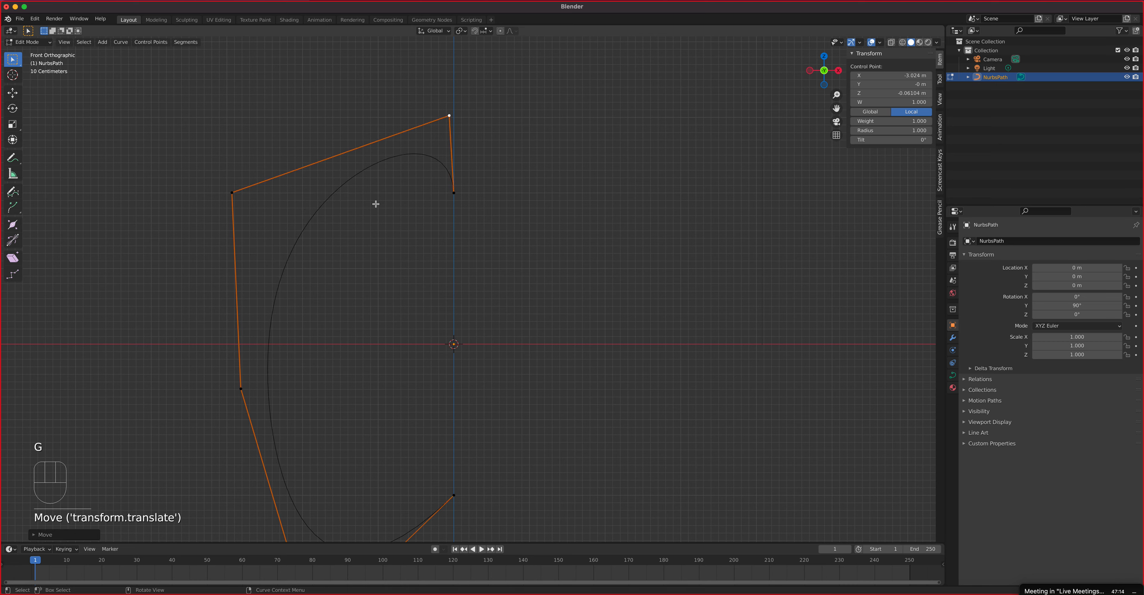
{"action": "left_click", "coordinate": [249, 199]}
{"action": "key", "text": "g"}
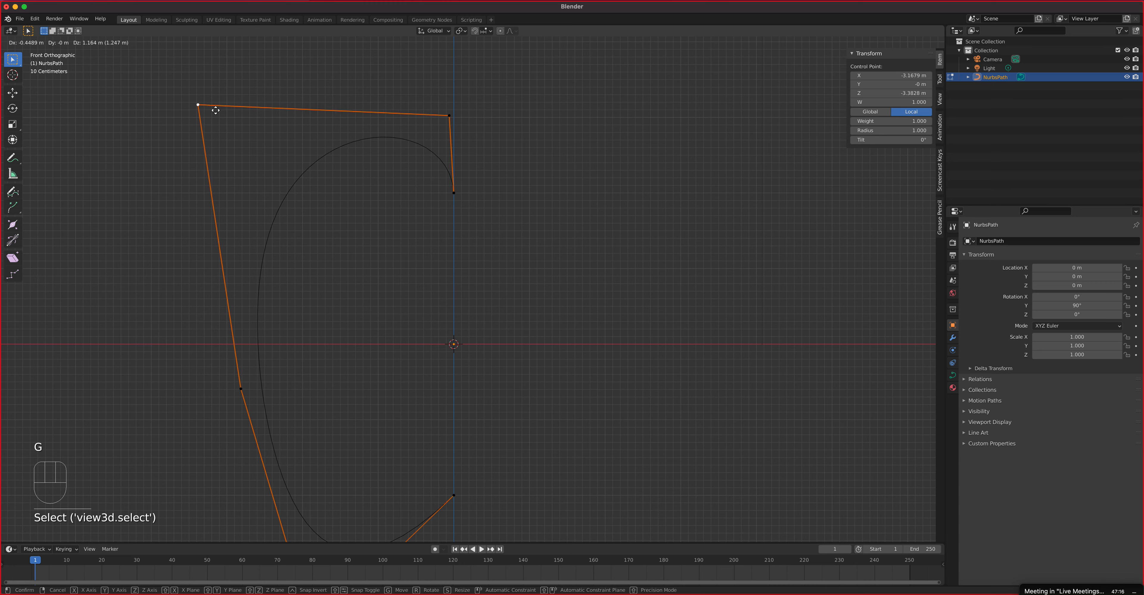
{"action": "left_click", "coordinate": [215, 111]}
- Move the middle-left control point slightly outward and the bottom control point inward, to about local X 3.49 m, Z -1.15 m
{"action": "scroll", "coordinate": [391, 376], "scroll_direction": "down", "scroll_amount": 2}
{"action": "middle_click_drag", "start_coordinate": [388, 359], "coordinate": [434, 260], "text": "shift"}
{"action": "left_click", "coordinate": [343, 251]}
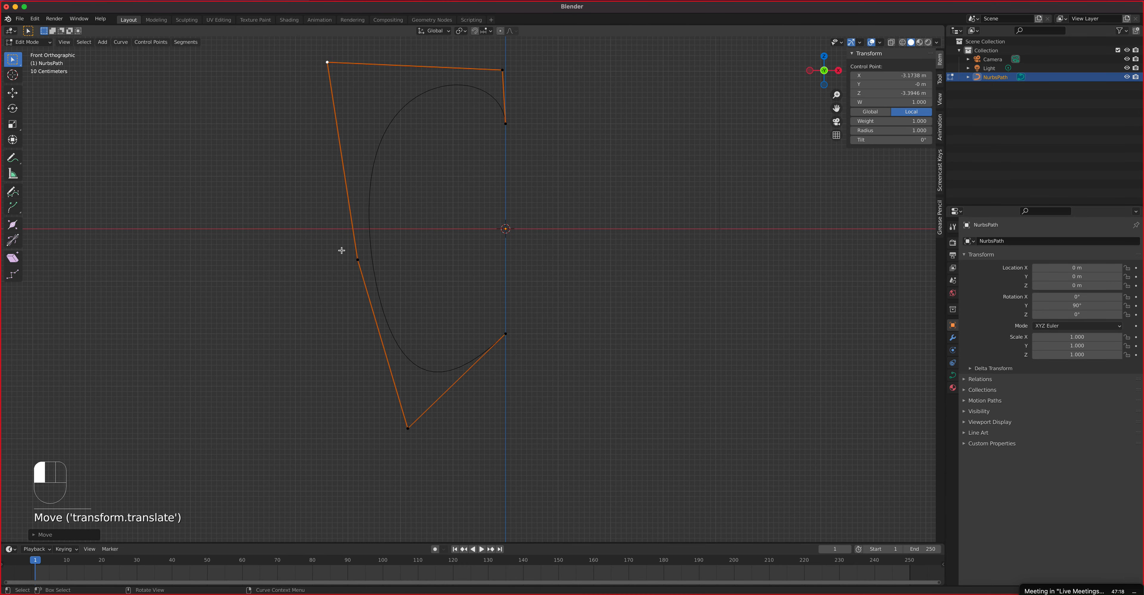
{"action": "key", "text": "g"}
{"action": "left_click", "coordinate": [415, 296]}
{"action": "left_click", "coordinate": [405, 428]}
{"action": "key", "text": "g"}
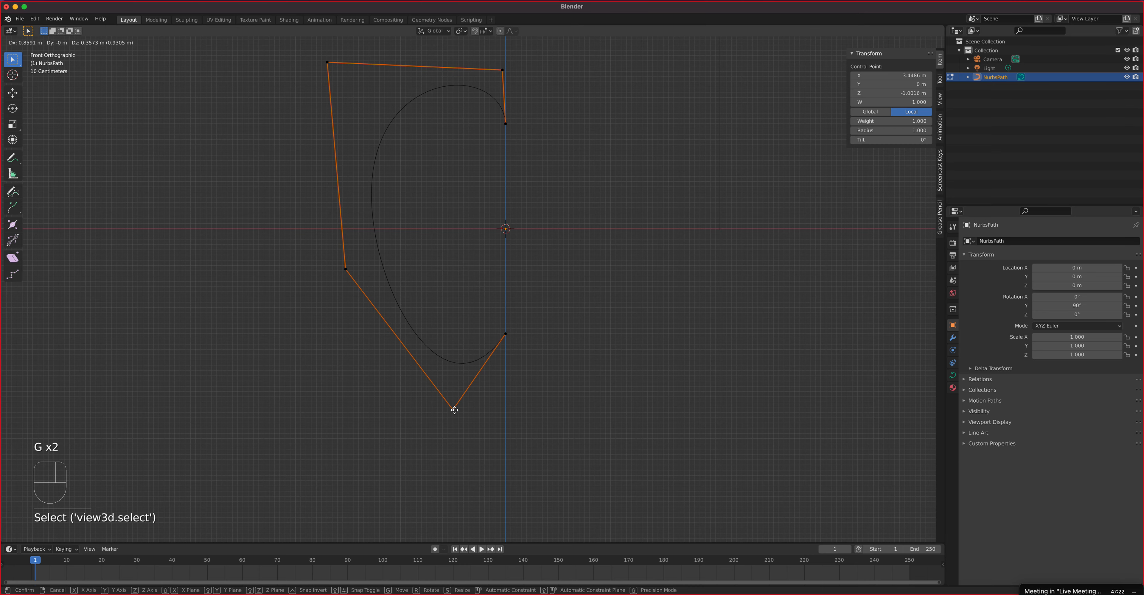
{"action": "left_click", "coordinate": [446, 412]}
- Subdivide the bottom segment between the lowest control point and the bottom endpoint
{"action": "scroll", "coordinate": [521, 351], "scroll_direction": "up", "scroll_amount": 2}
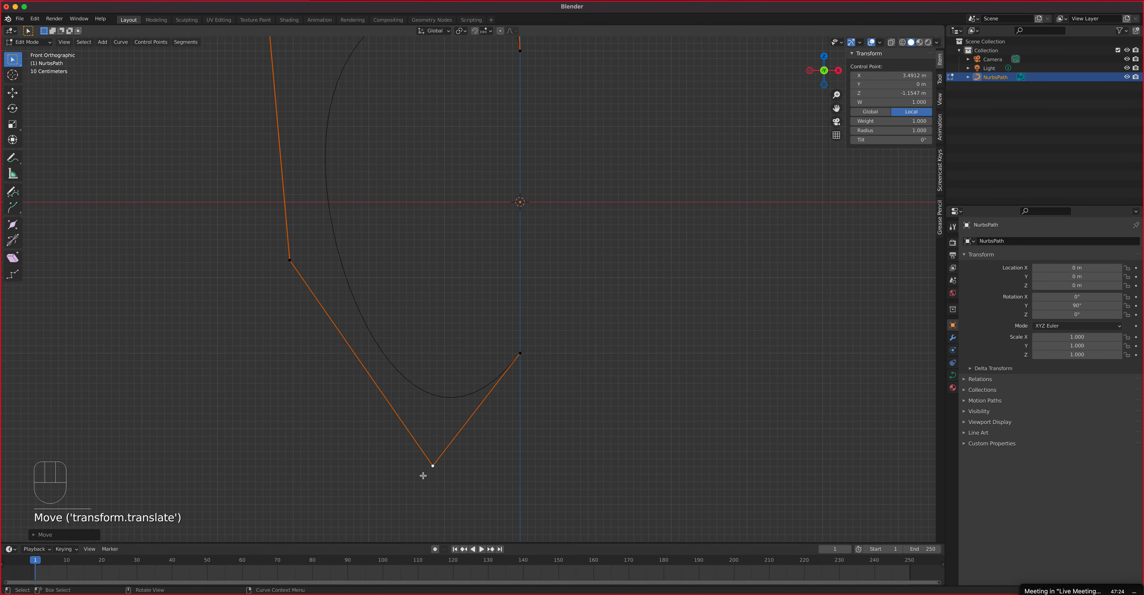
{"action": "left_click", "coordinate": [432, 464]}
{"action": "left_click", "coordinate": [521, 354], "text": "shift"}
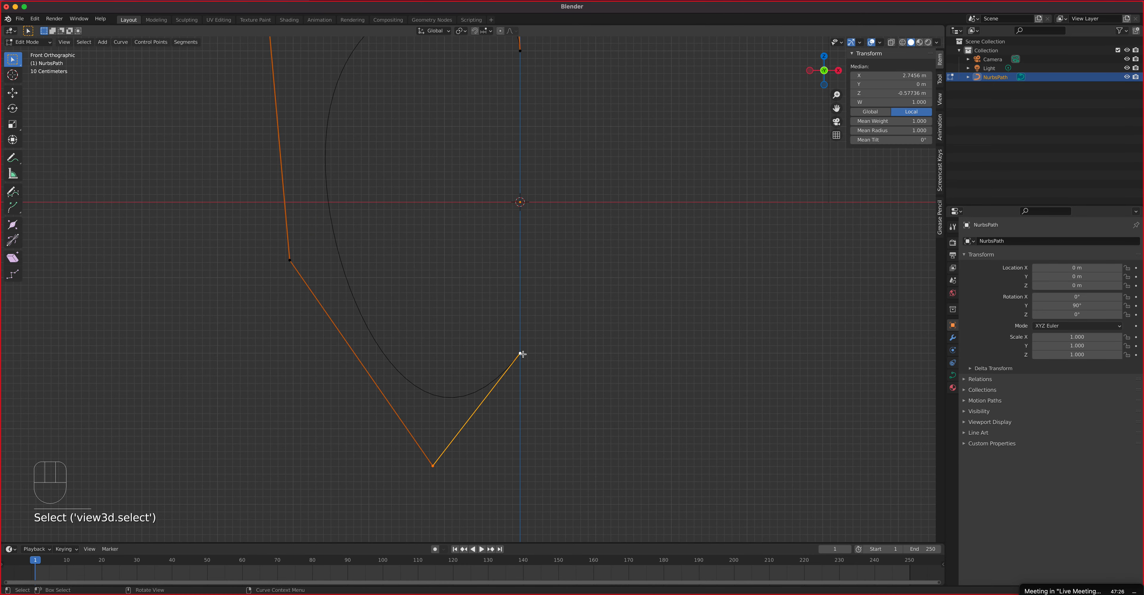
{"action": "right_click", "coordinate": [510, 374]}
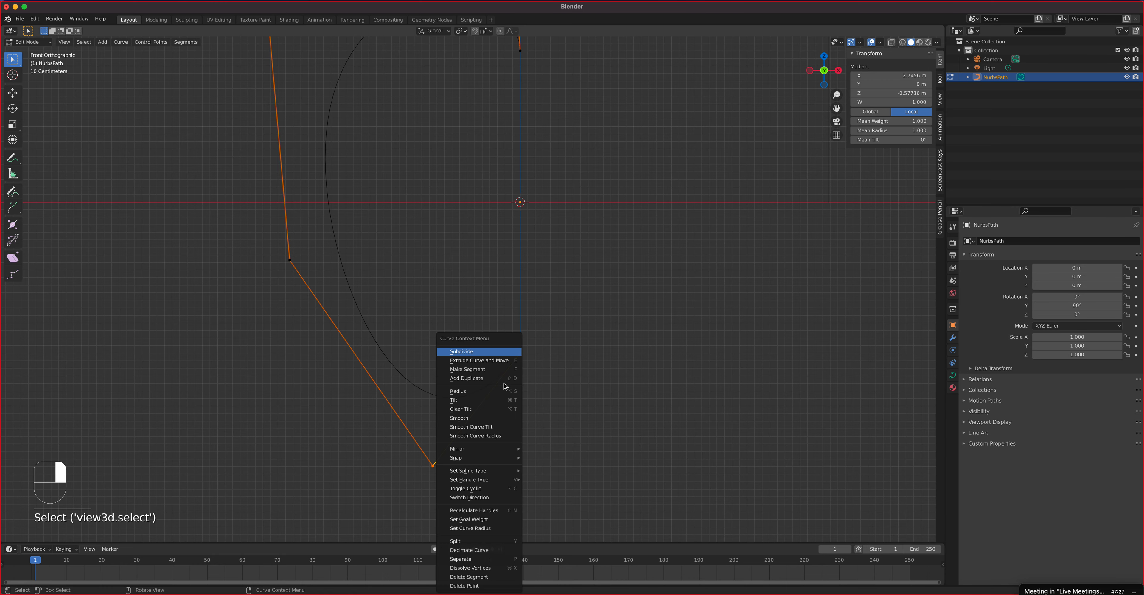
{"action": "left_click", "coordinate": [480, 356]}
- Move the new bottom control point directly below the bottom endpoint, to about local X 2.79 m, Z 0 m
{"action": "left_click", "coordinate": [477, 410]}
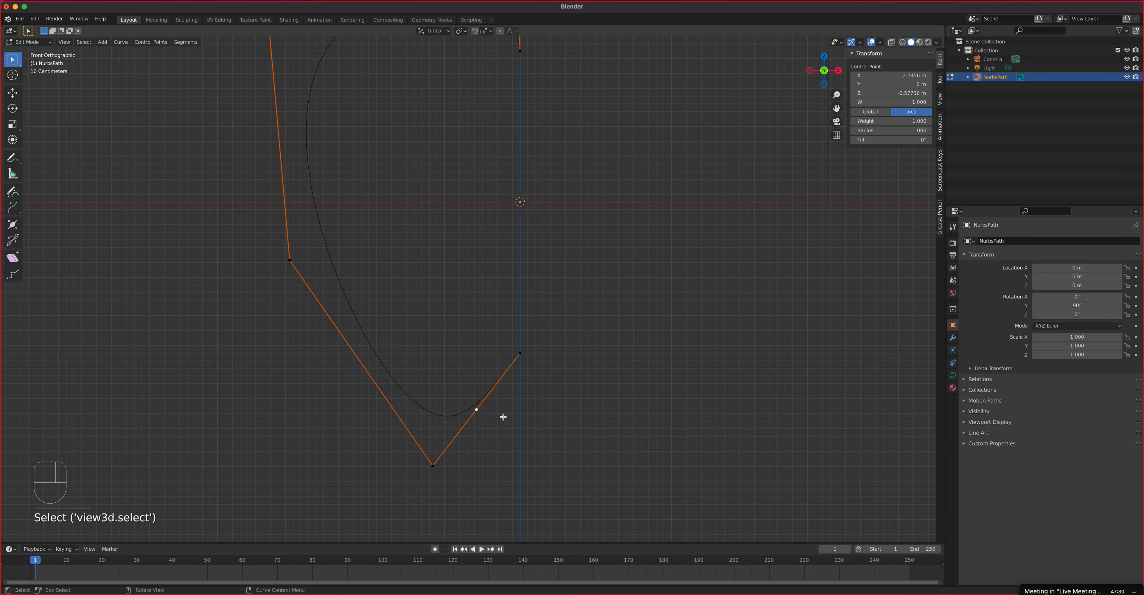
{"action": "key", "text": "g"}
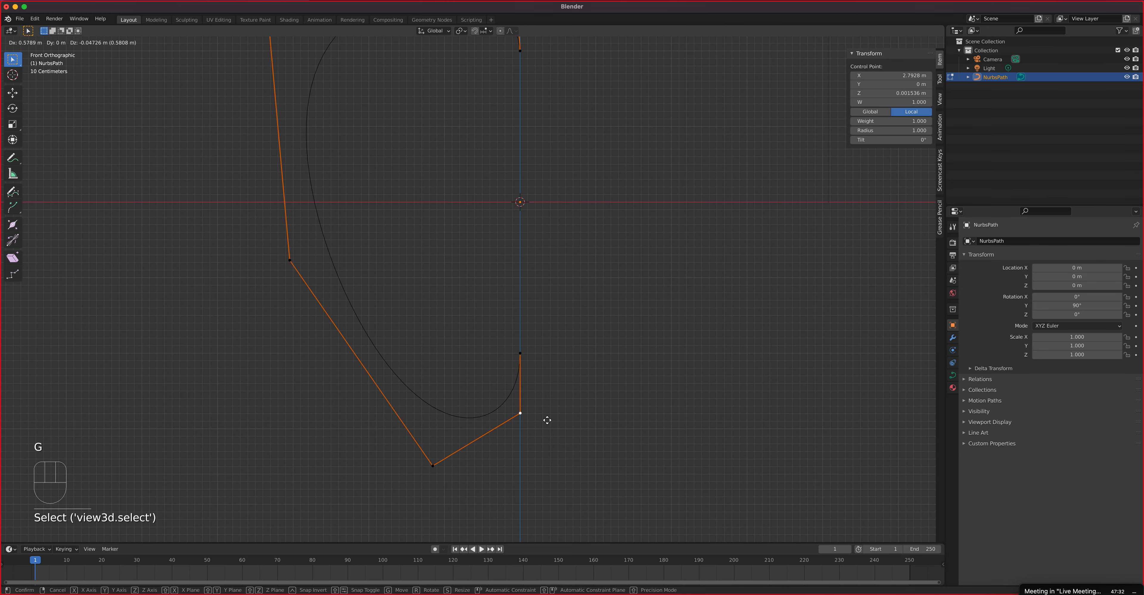
{"action": "left_click", "coordinate": [545, 419]}
{"action": "scroll", "coordinate": [435, 471], "scroll_direction": "down", "scroll_amount": 1}
{"action": "scroll", "coordinate": [446, 421], "scroll_direction": "down", "scroll_amount": 1}
- Move the lower-left control point up and outward, and the middle-left one outward to about local X 0.94 m, Z -3.62 m
{"action": "left_click", "coordinate": [446, 411]}
{"action": "key", "text": "g"}
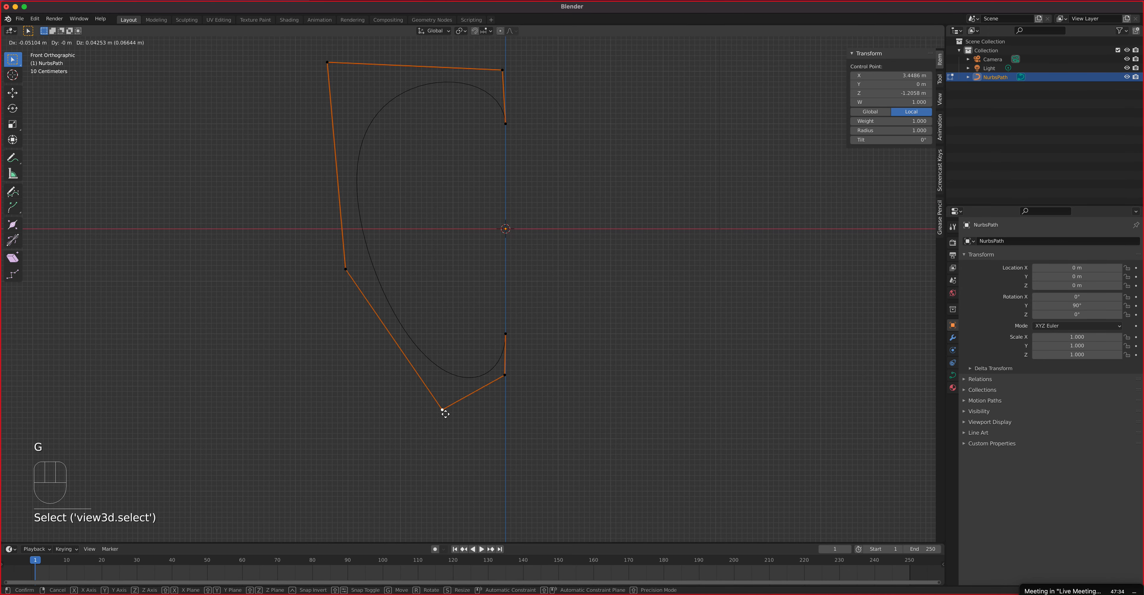
{"action": "left_click", "coordinate": [414, 401]}
{"action": "left_click", "coordinate": [348, 273]}
{"action": "key", "text": "g"}
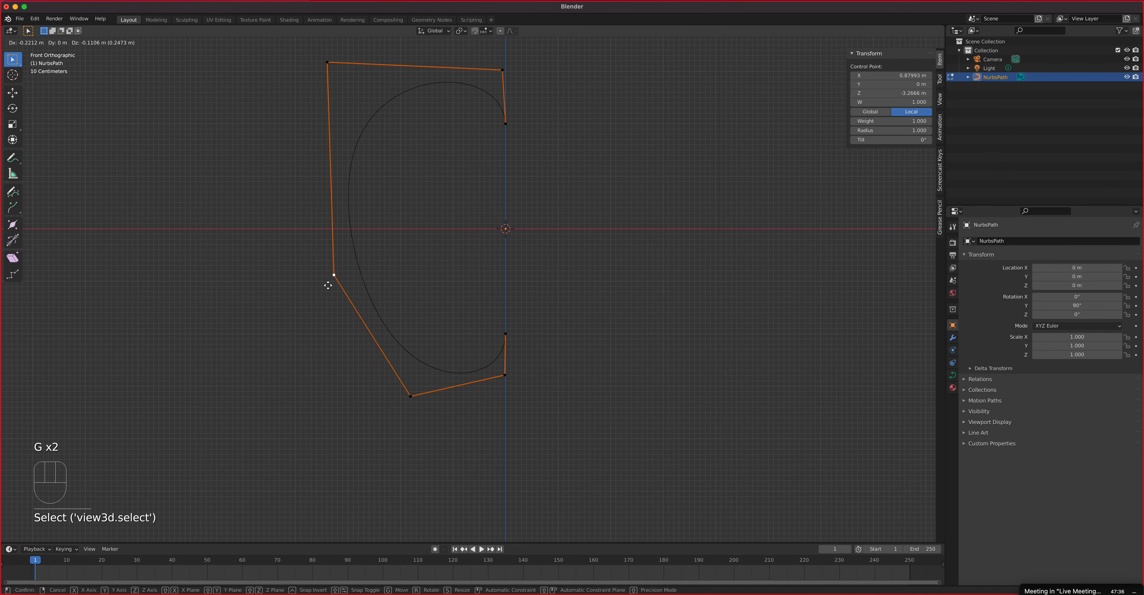
{"action": "left_click", "coordinate": [316, 288]}
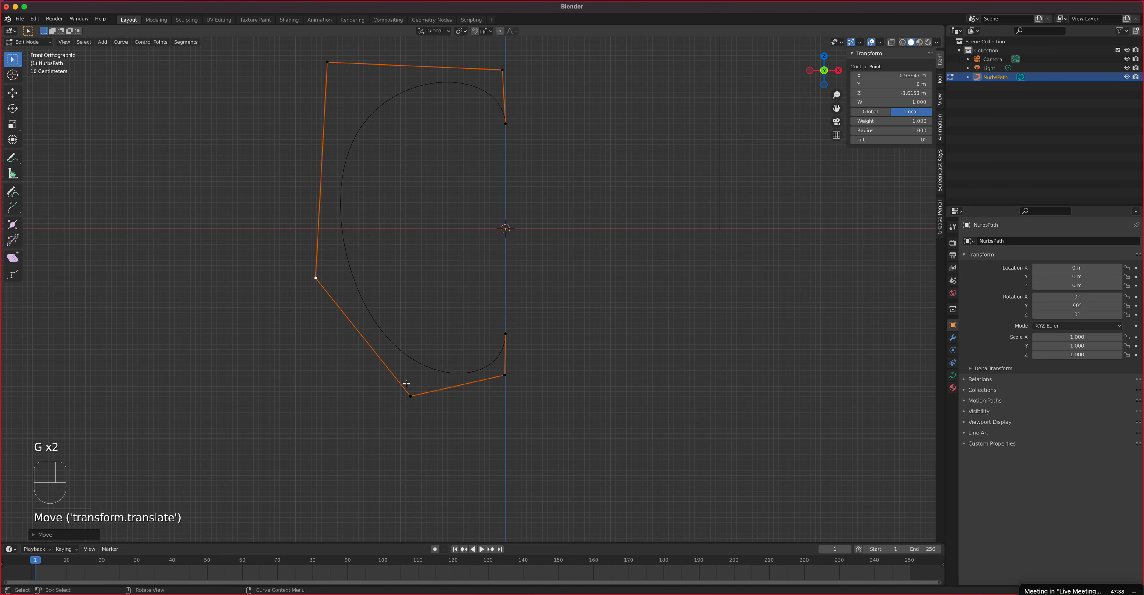
- Nudge the lower-left and middle-left control points inward, and move the upper-left one outward to about local X -3.34 m, Z -3.77 m
{"action": "left_click", "coordinate": [410, 395]}
{"action": "key", "text": "g"}
{"action": "left_click", "coordinate": [420, 398]}
{"action": "left_click", "coordinate": [327, 297]}
{"action": "key", "text": "g"}
{"action": "left_click", "coordinate": [332, 300]}
{"action": "left_click", "coordinate": [328, 64]}
{"action": "key", "text": "g"}
{"action": "left_click", "coordinate": [310, 55]}
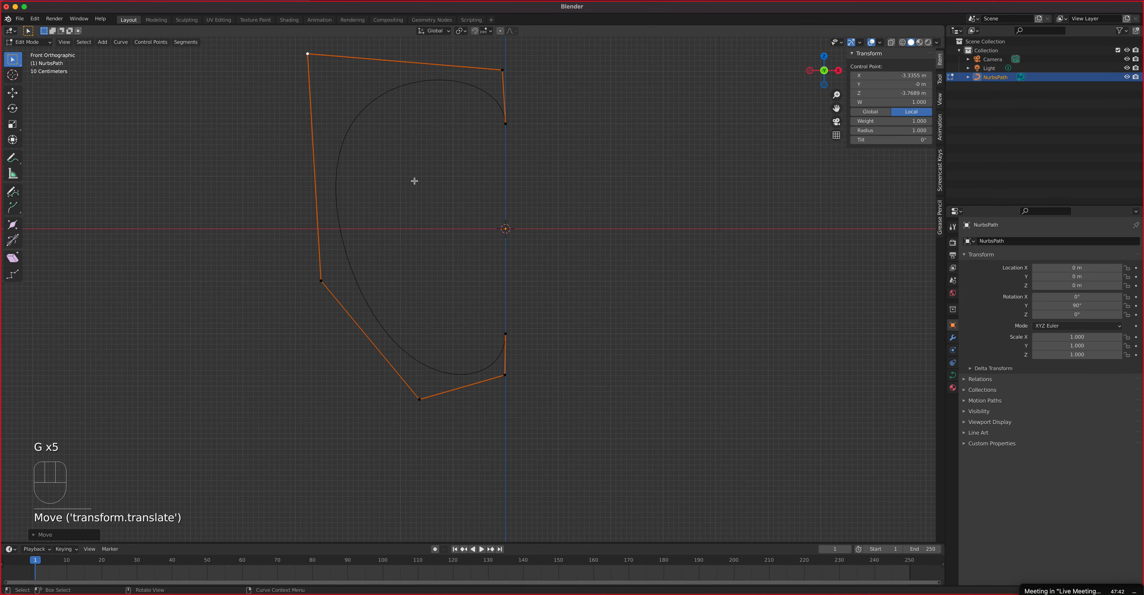
- Return to Object Mode and add a Screw modifier to the path, revolving around the X axis
{"action": "key", "text": "Tab"}
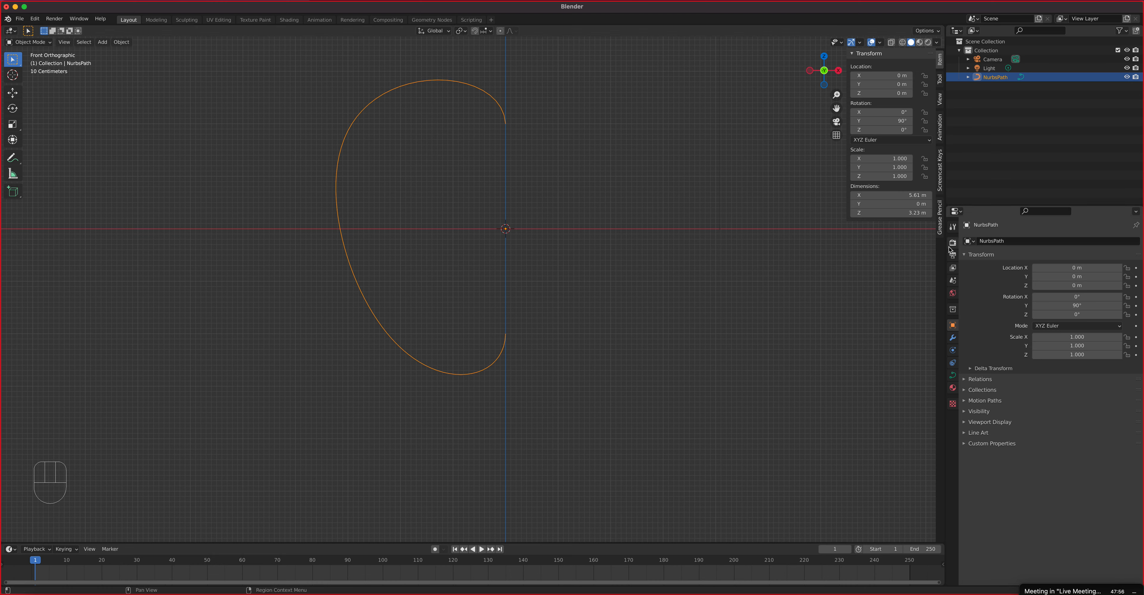
{"action": "left_click", "coordinate": [953, 339]}
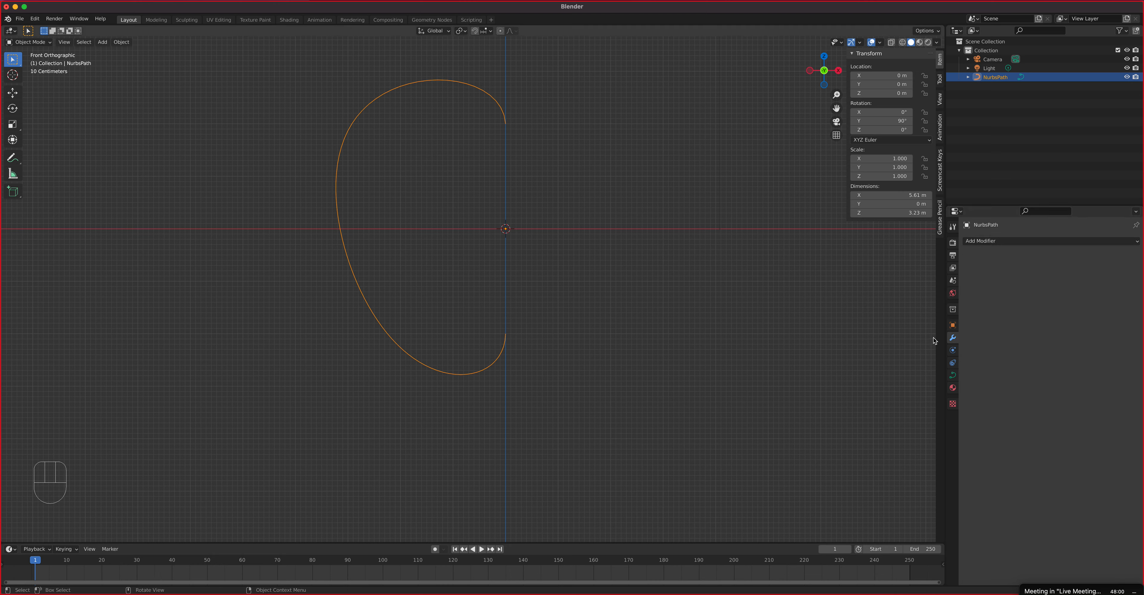
{"action": "left_click", "coordinate": [1024, 241]}
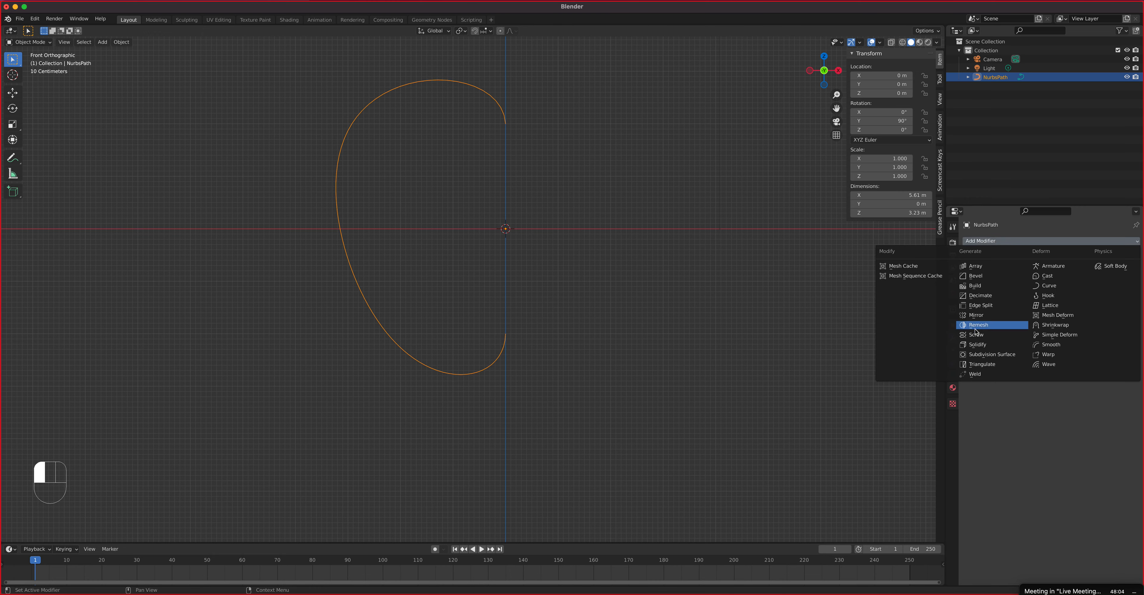
{"action": "left_click", "coordinate": [992, 336]}
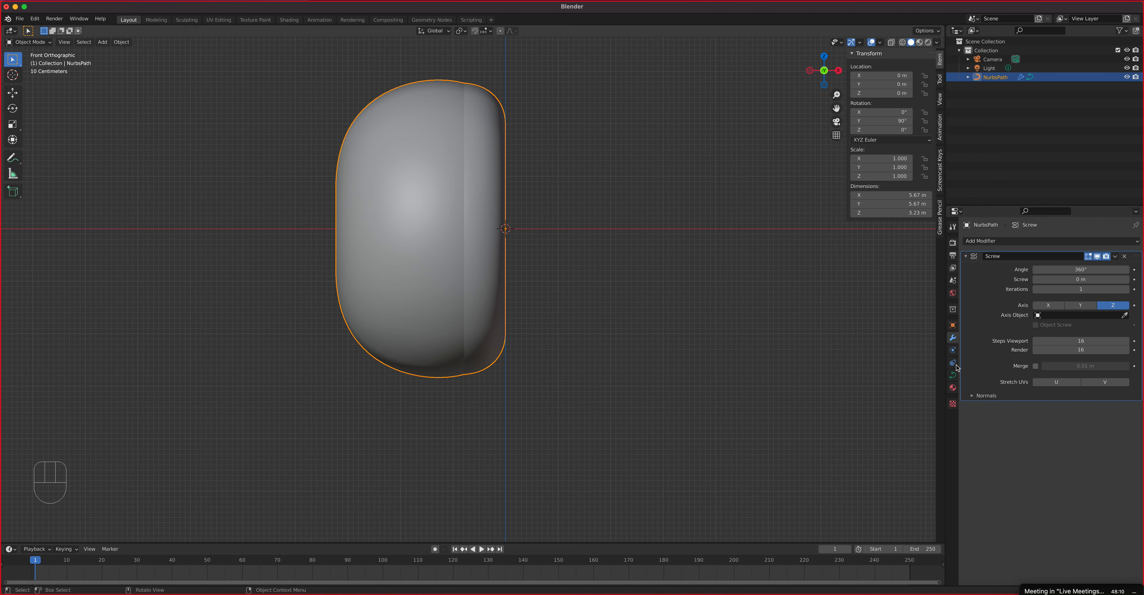
{"action": "left_click", "coordinate": [1048, 306]}
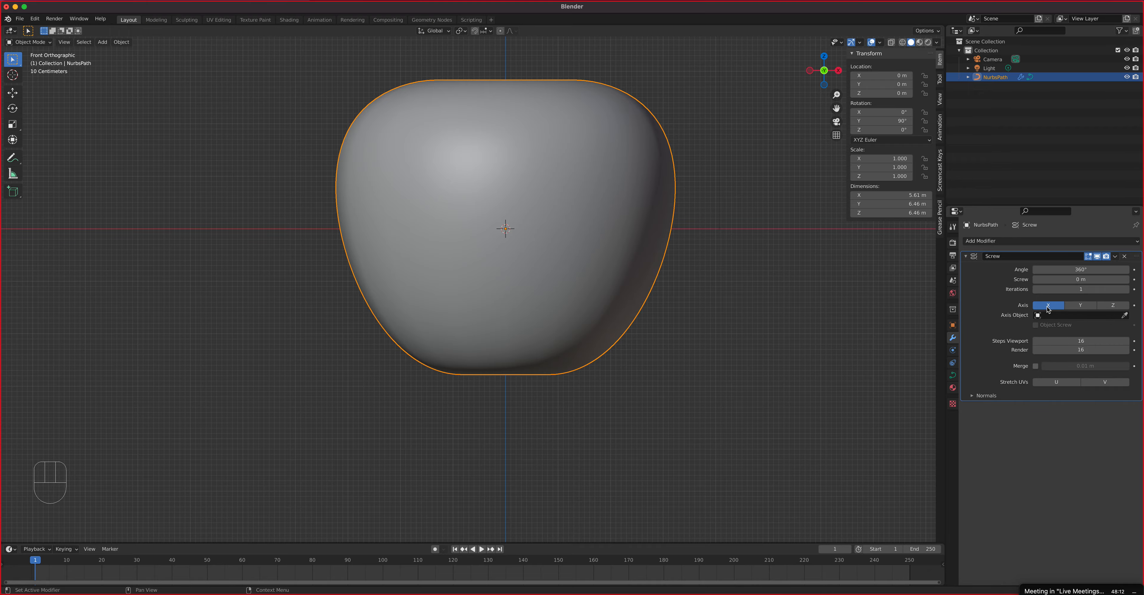
- Apply smooth shading to the revolved path object
{"action": "middle_click_drag", "start_coordinate": [489, 268], "coordinate": [477, 324]}
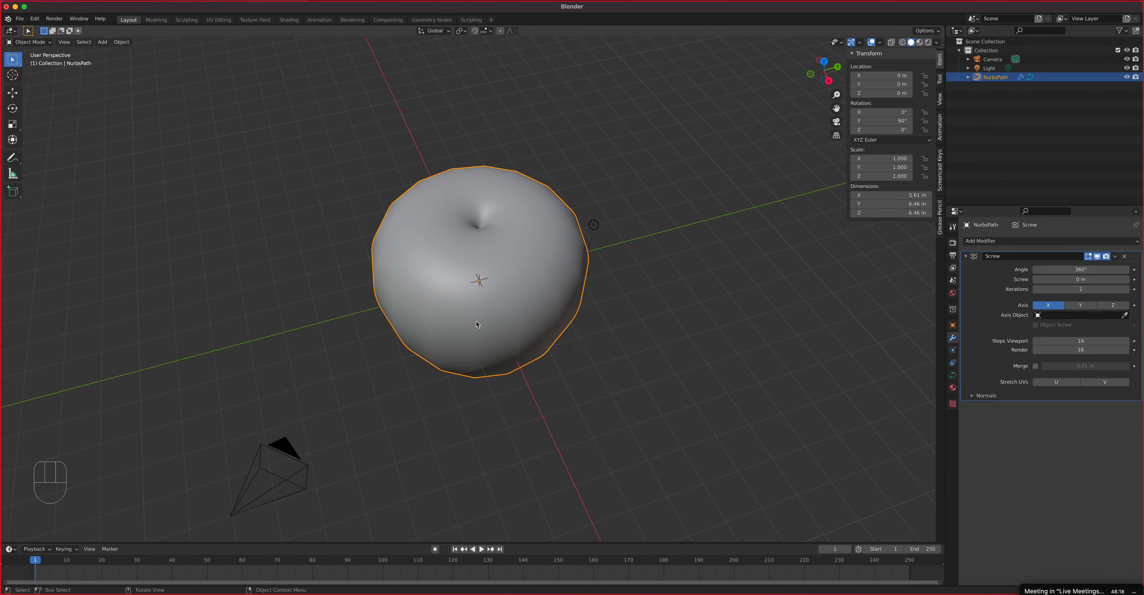
{"action": "right_click", "coordinate": [507, 303]}
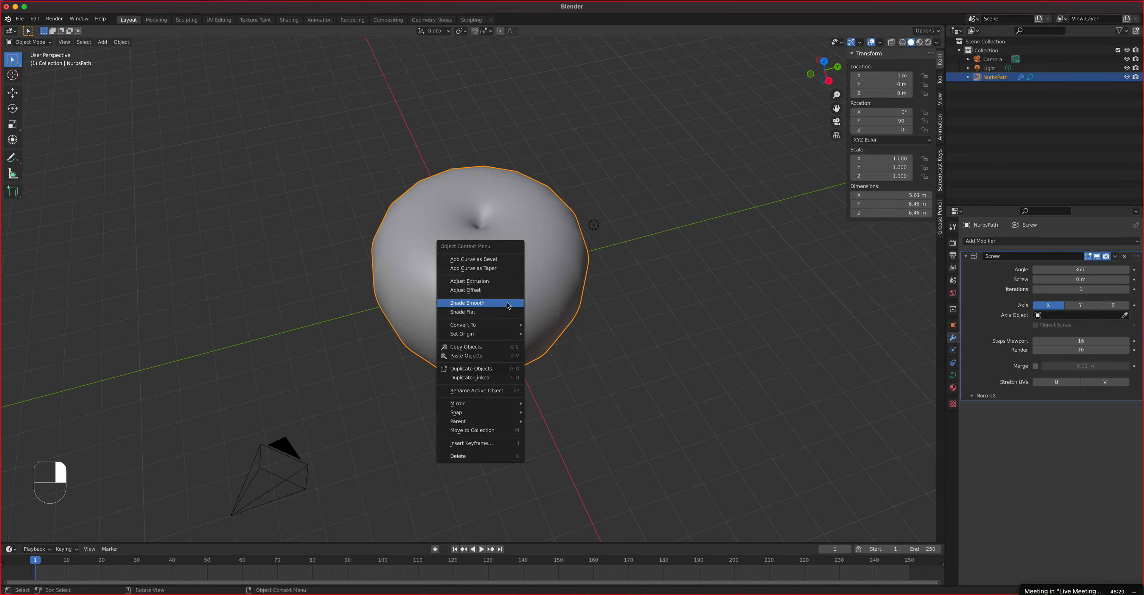
{"action": "left_click", "coordinate": [501, 308]}
{"action": "right_click", "coordinate": [491, 288]}
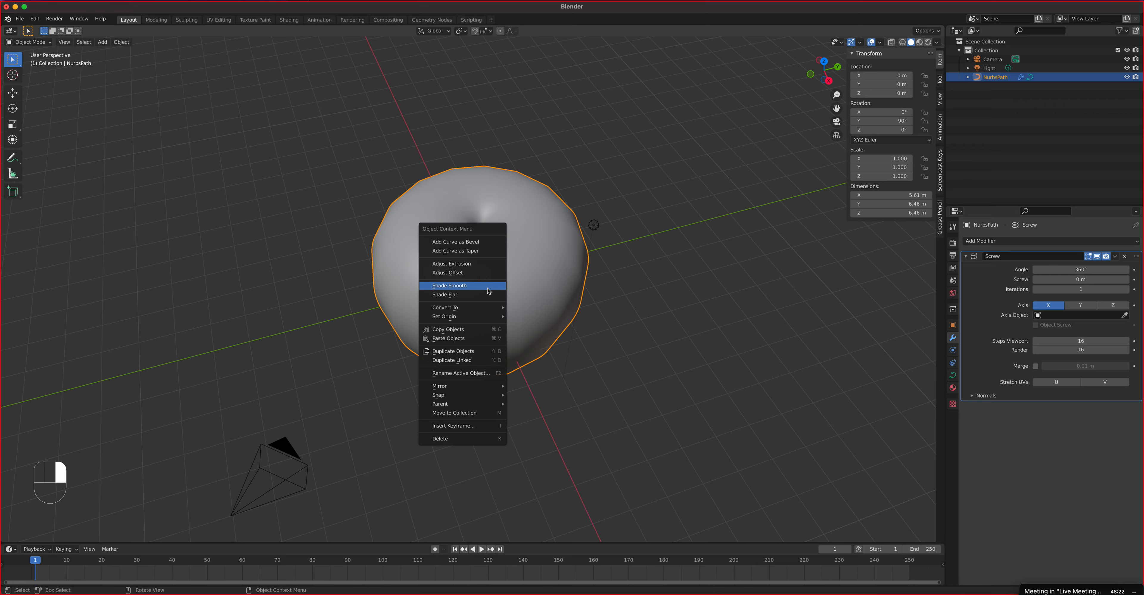
{"action": "left_click", "coordinate": [489, 285]}
{"action": "middle_click_drag", "start_coordinate": [521, 285], "coordinate": [501, 297]}
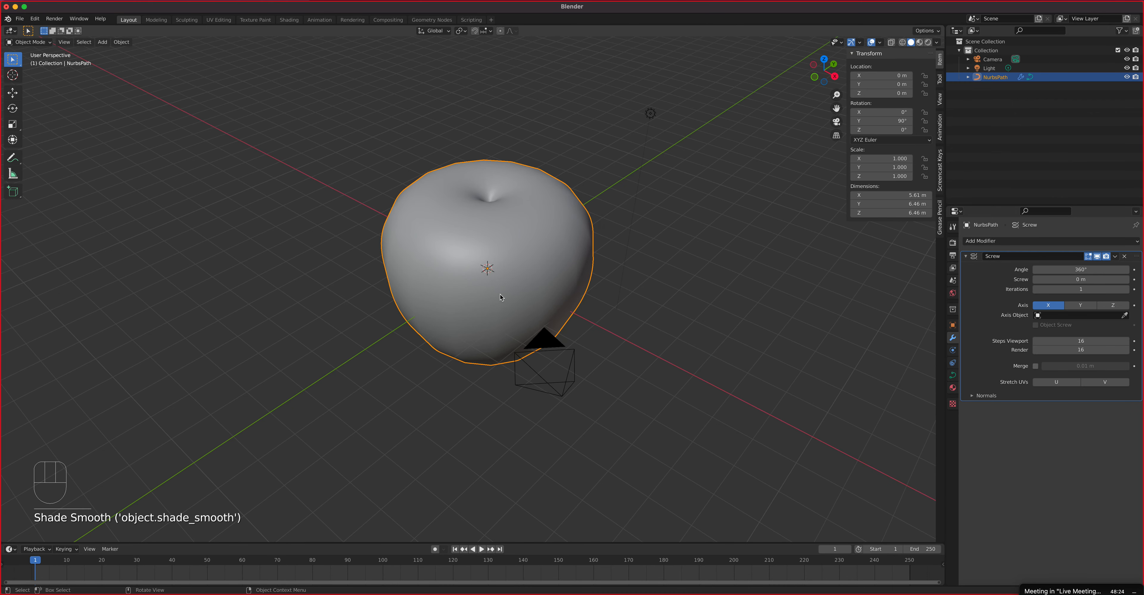
{"action": "scroll", "coordinate": [500, 294], "scroll_direction": "up", "scroll_amount": 2}
{"action": "scroll", "coordinate": [500, 294], "scroll_direction": "down", "scroll_amount": 1}
- In Edit Mode from the front view, move the upper-left control point up and outward to about local X -3.53 m, Z -3.83 m
{"action": "key", "text": "KP_1"}
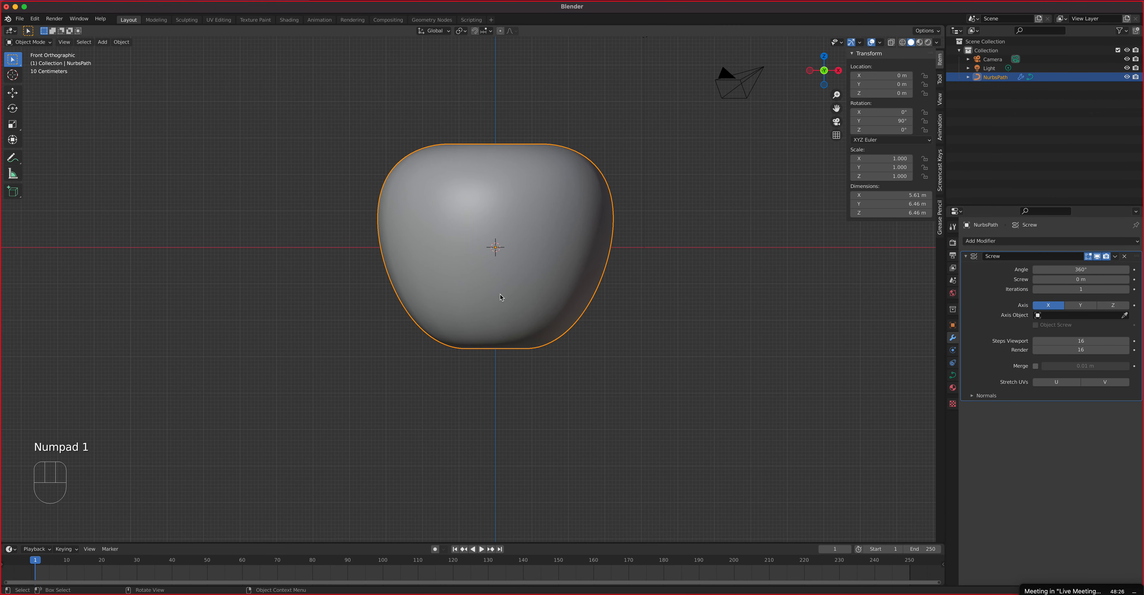
{"action": "key", "text": "Tab"}
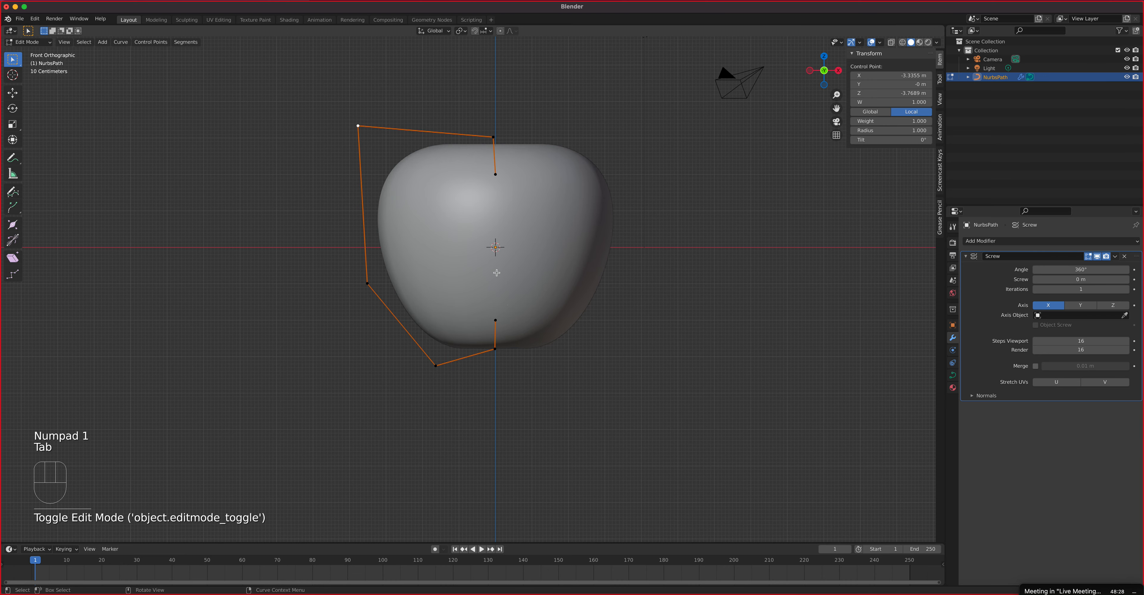
{"action": "left_click", "coordinate": [358, 125]}
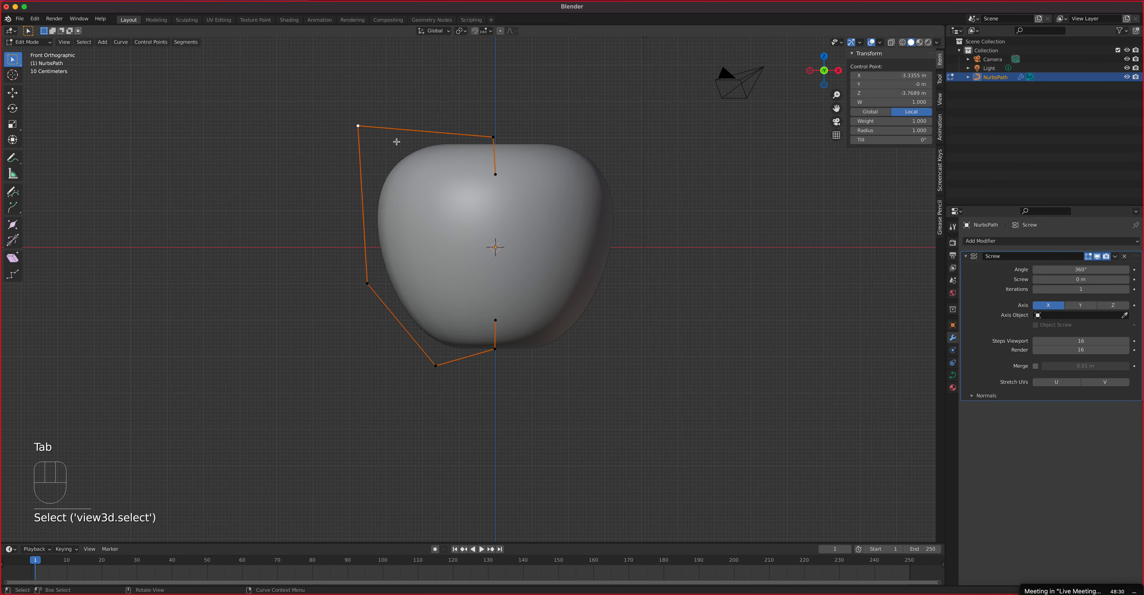
{"action": "key", "text": "g"}
{"action": "left_click", "coordinate": [395, 135]}
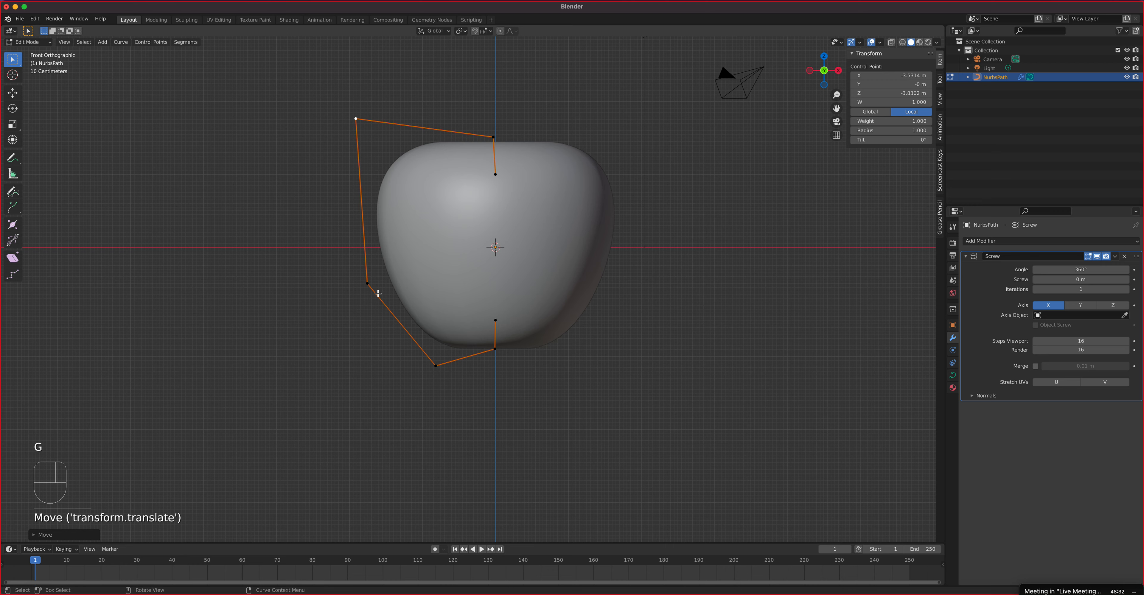
- Nudge the lower-left control point slightly down, and move the middle-left one down to about local X 1.64 m, Z -3.57 m
{"action": "left_click", "coordinate": [436, 366]}
{"action": "key", "text": "g"}
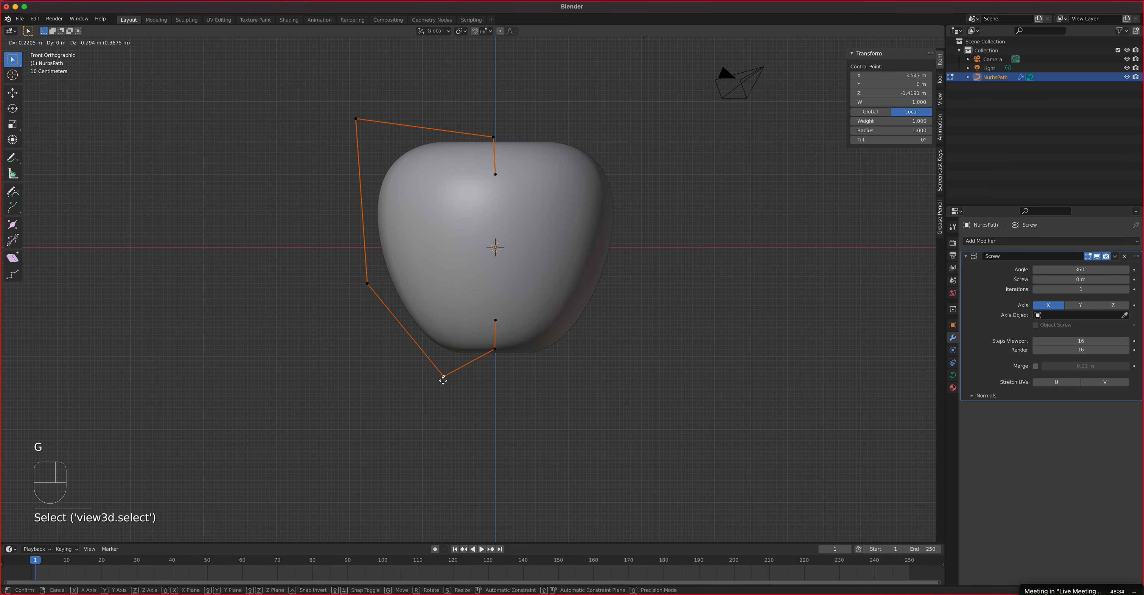
{"action": "left_click", "coordinate": [422, 347]}
{"action": "left_click", "coordinate": [368, 282]}
{"action": "key", "text": "g"}
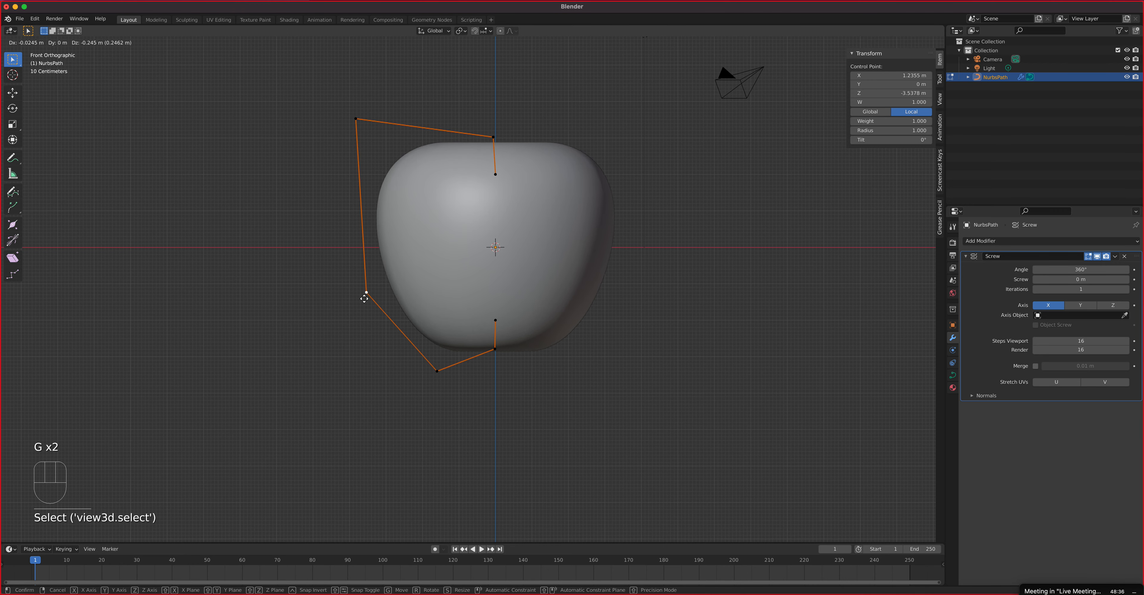
{"action": "left_click", "coordinate": [363, 313]}
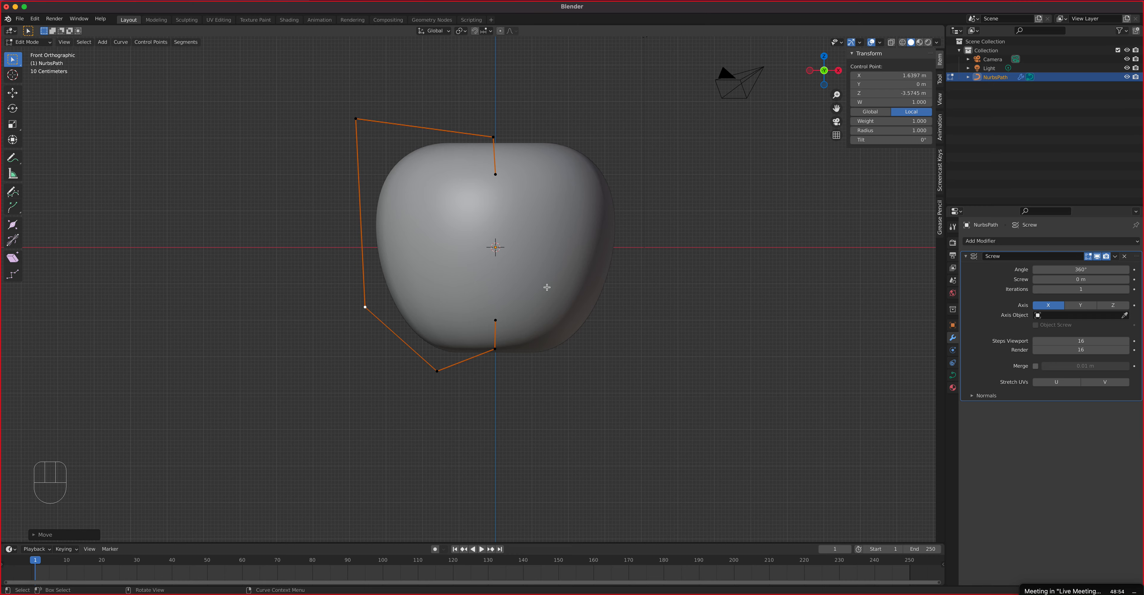
- Display the revolved shape in wireframe and examine its mesh density from an angled perspective view
{"action": "middle_click_drag", "start_coordinate": [700, 257], "coordinate": [684, 298]}
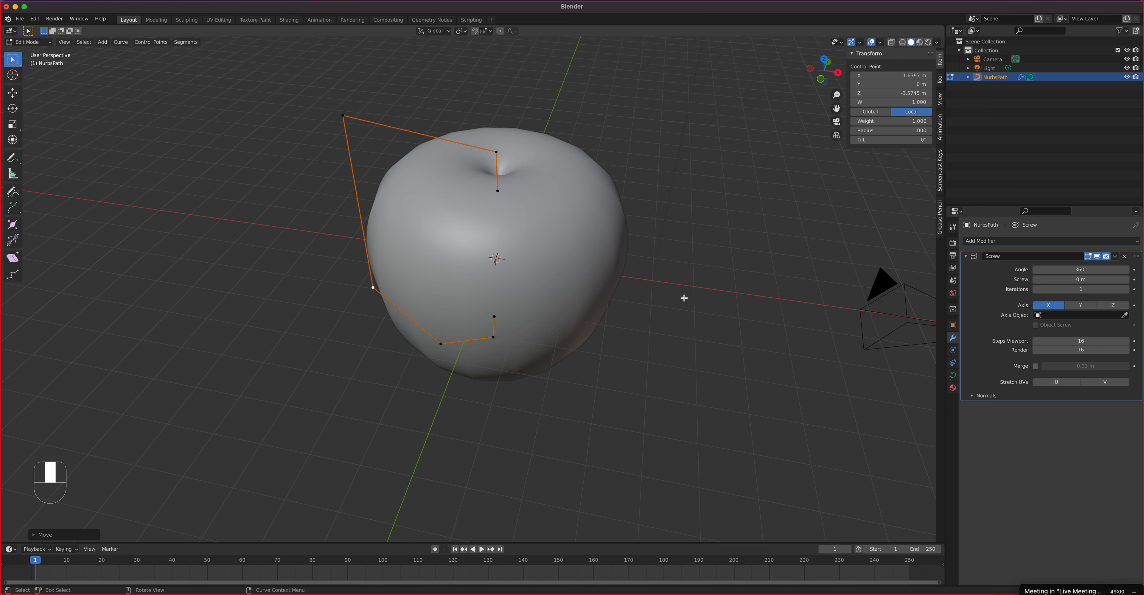
{"action": "middle_click_drag", "start_coordinate": [684, 298], "coordinate": [684, 299]}
{"action": "key", "text": "shift+z"}
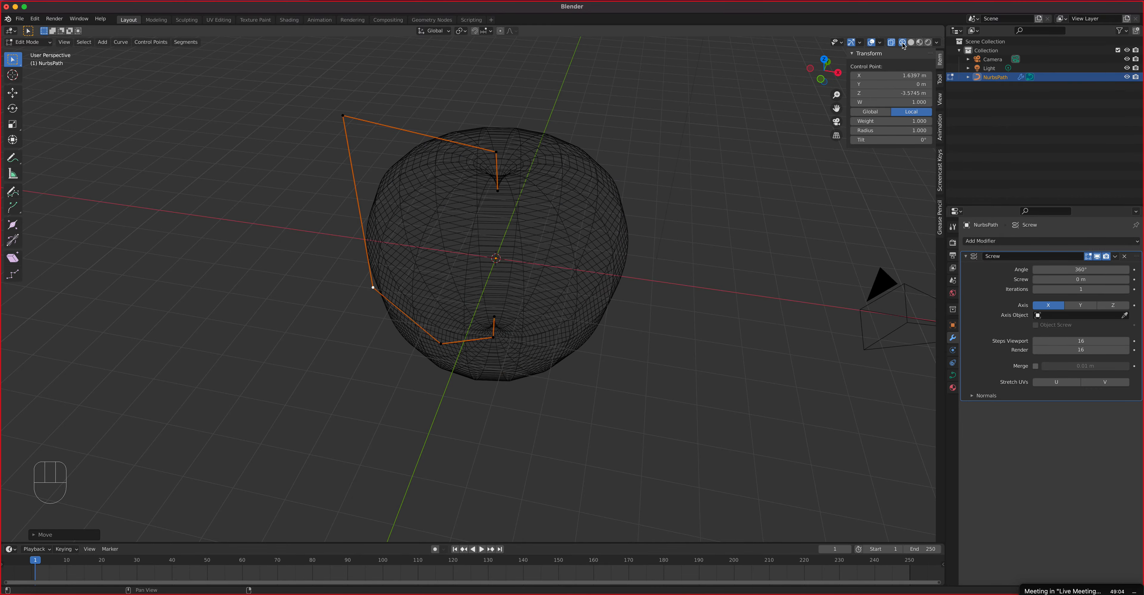
{"action": "mouse_move", "coordinate": [574, 209]}
{"action": "middle_mouse_down"}
{"action": "mouse_move", "coordinate": [585, 263]}
{"action": "mouse_move", "coordinate": [598, 254]}
{"action": "mouse_move", "coordinate": [585, 192]}
{"action": "mouse_move", "coordinate": [589, 215]}
{"action": "middle_mouse_up"}
{"action": "scroll", "coordinate": [585, 264], "scroll_direction": "up", "scroll_amount": 4}
{"action": "scroll", "coordinate": [588, 215], "scroll_direction": "down", "scroll_amount": 3}
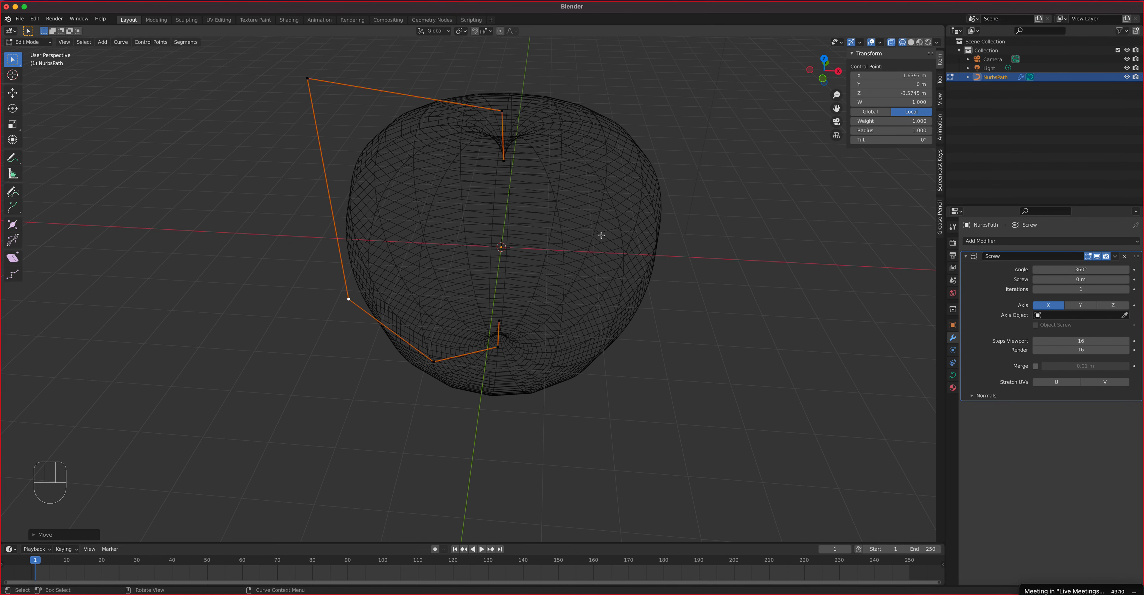
{"action": "scroll", "coordinate": [602, 236], "scroll_direction": "up", "scroll_amount": 1}
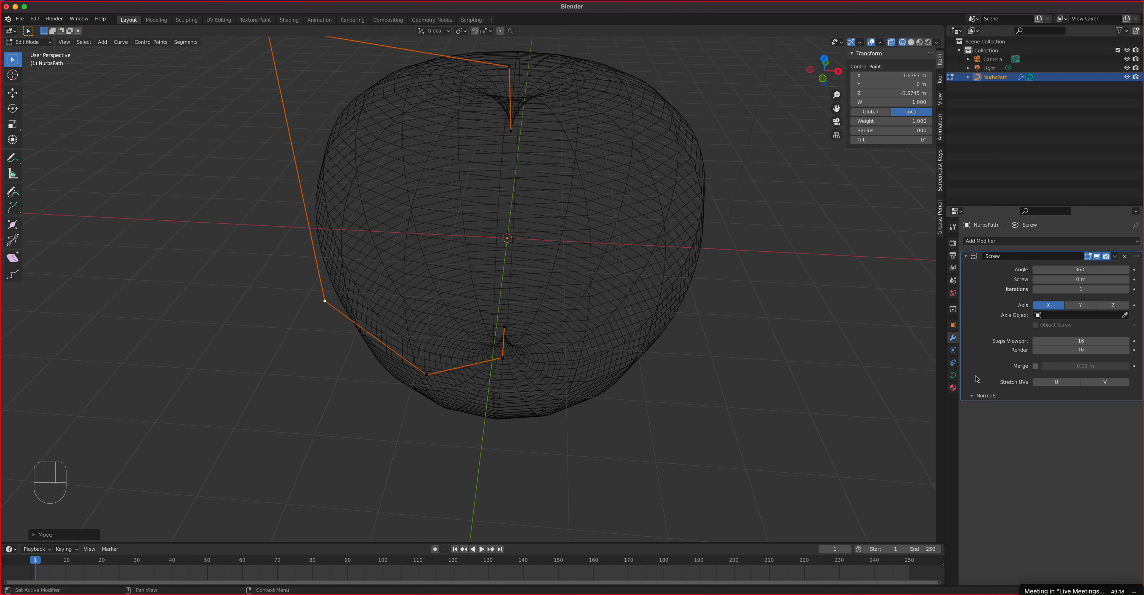
- Reduce the curve's Resolution Preview U to 4
{"action": "left_click", "coordinate": [953, 376]}
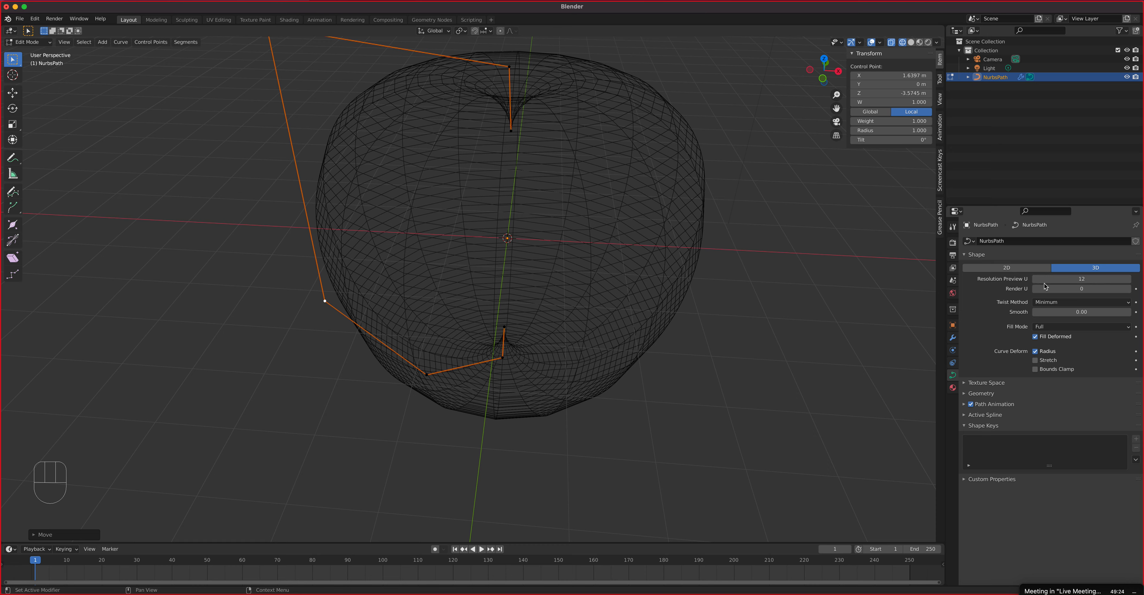
{"action": "left_click", "coordinate": [1036, 280]}
{"action": "left_click", "coordinate": [1036, 279]}
{"action": "left_click", "coordinate": [1036, 280]}
{"action": "left_click", "coordinate": [1036, 280]}
{"action": "left_click", "coordinate": [1036, 279]}
{"action": "left_click", "coordinate": [1035, 280]}
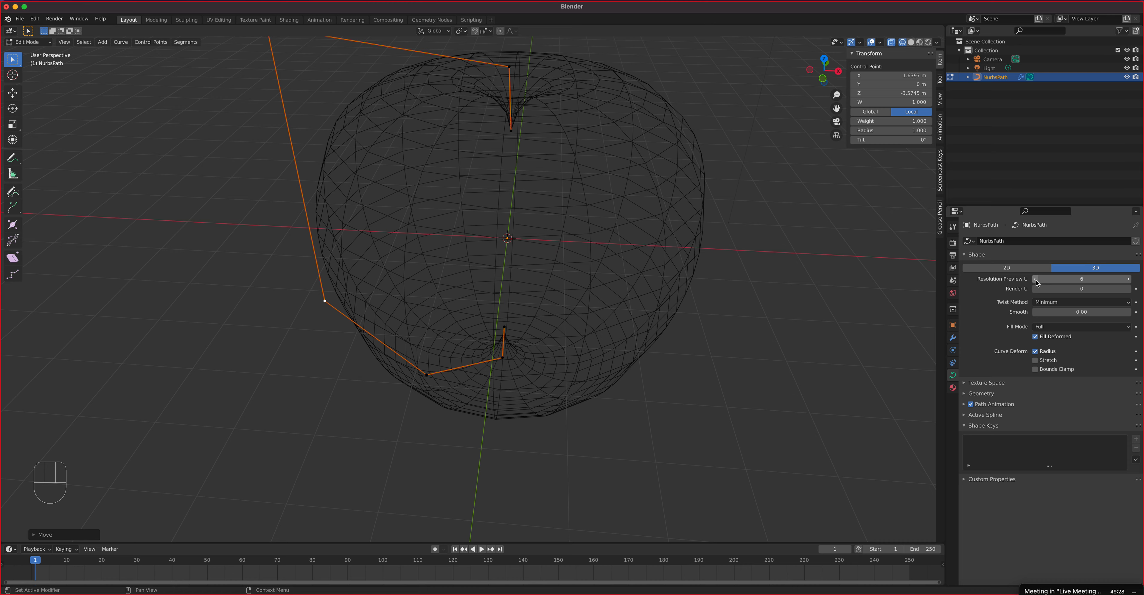
{"action": "left_click", "coordinate": [1036, 280]}
{"action": "left_click", "coordinate": [1036, 280]}
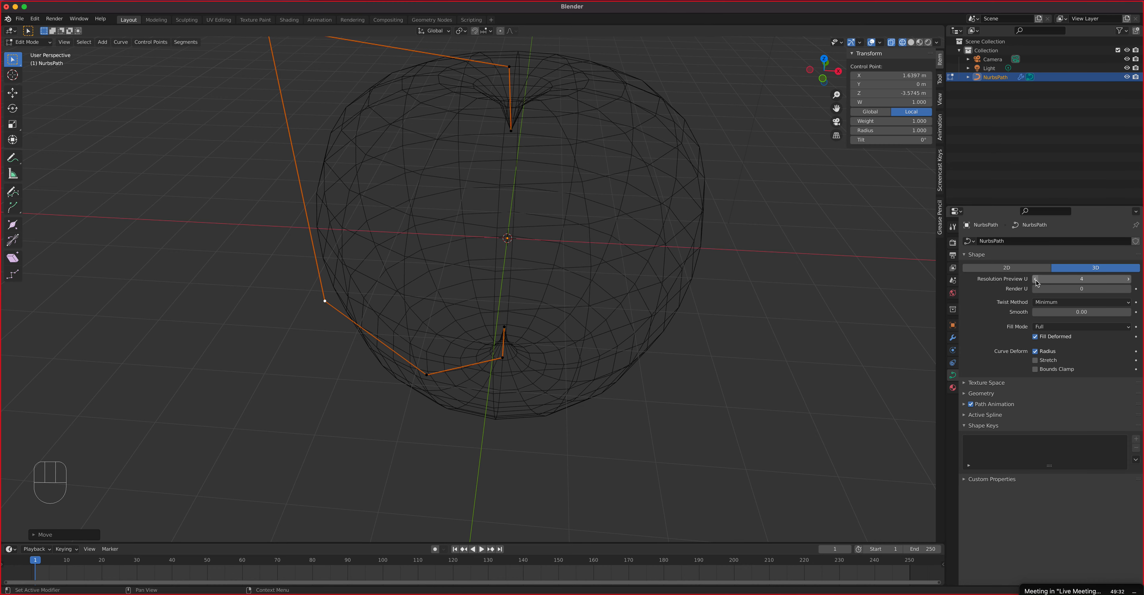
{"action": "left_click", "coordinate": [1036, 280]}
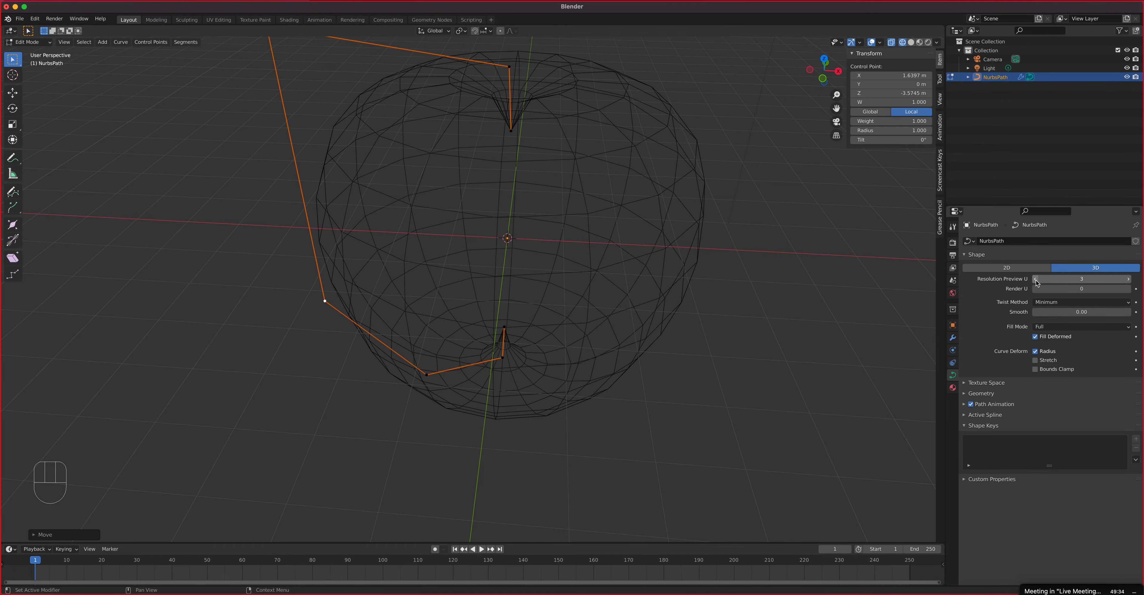
{"action": "left_click", "coordinate": [1128, 279]}
{"action": "middle_click_drag", "start_coordinate": [647, 304], "coordinate": [491, 221]}
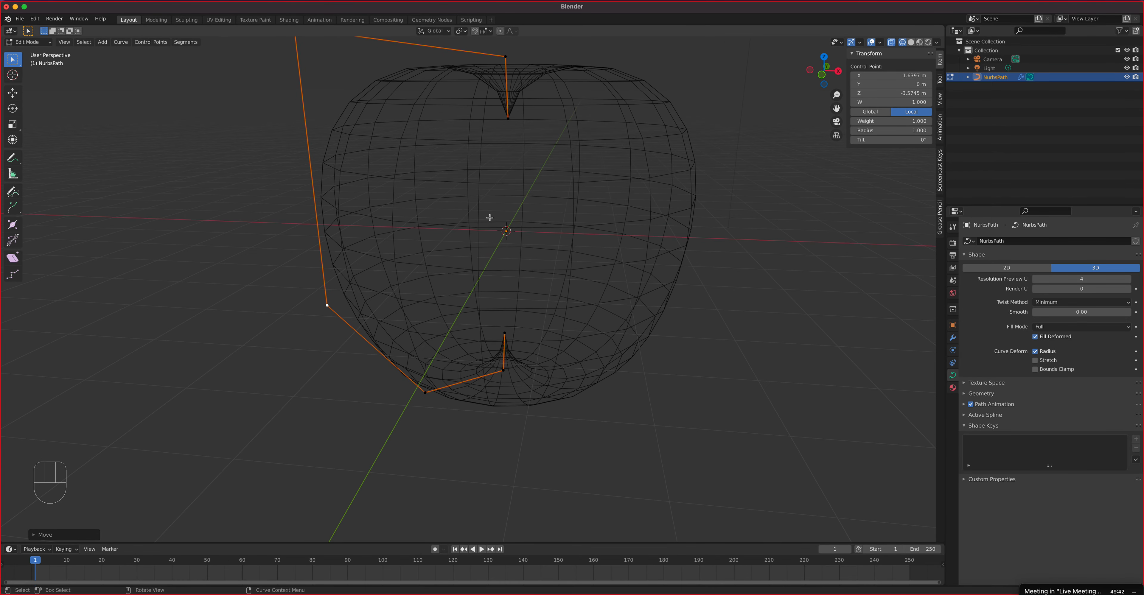
{"action": "left_click", "coordinate": [510, 119]}
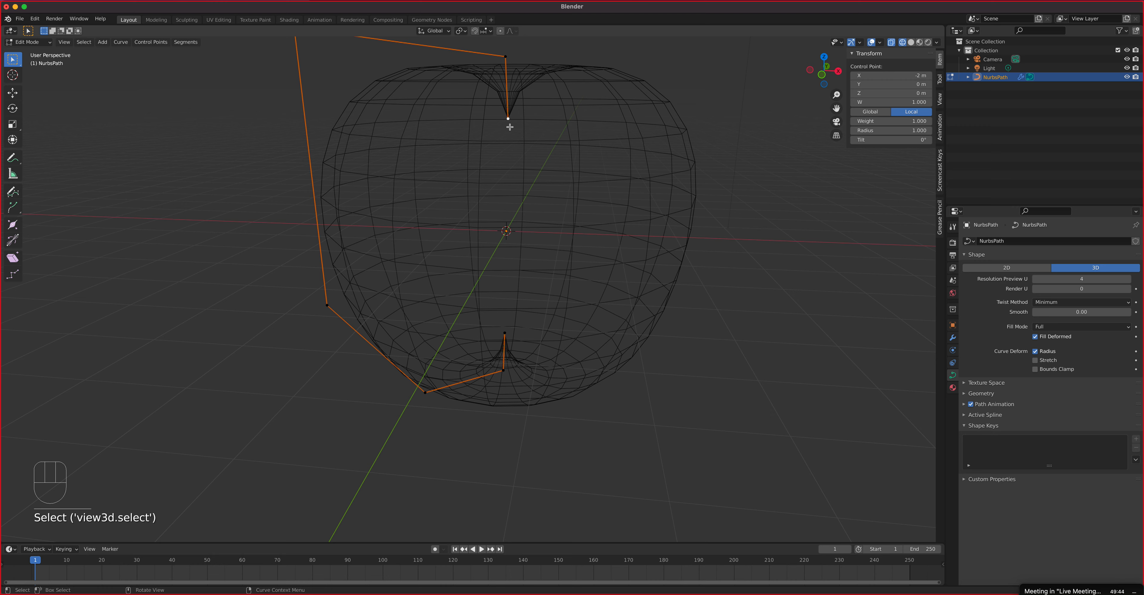
{"action": "left_click", "coordinate": [13, 92]}
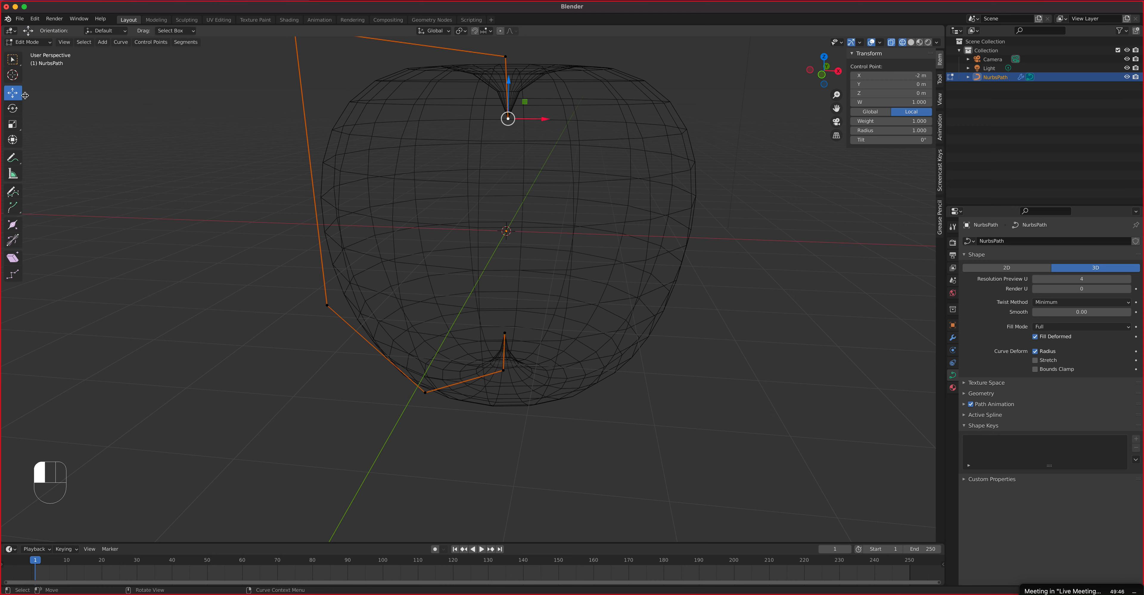
{"action": "left_click_drag", "start_coordinate": [552, 120], "coordinate": [452, 134]}
{"action": "right_click", "coordinate": [451, 135]}
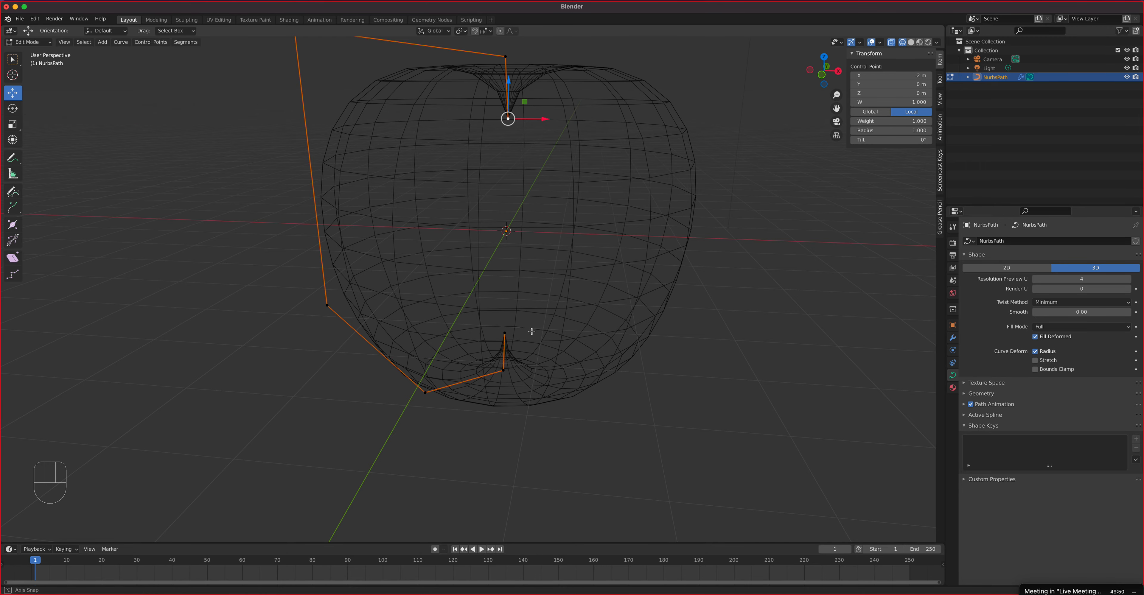
- Switch the viewport to material preview and back to solid shading, and return to Object Mode
{"action": "mouse_move", "coordinate": [524, 335]}
{"action": "middle_mouse_down"}
{"action": "mouse_move", "coordinate": [536, 365]}
{"action": "mouse_move", "coordinate": [554, 332]}
{"action": "middle_mouse_up"}
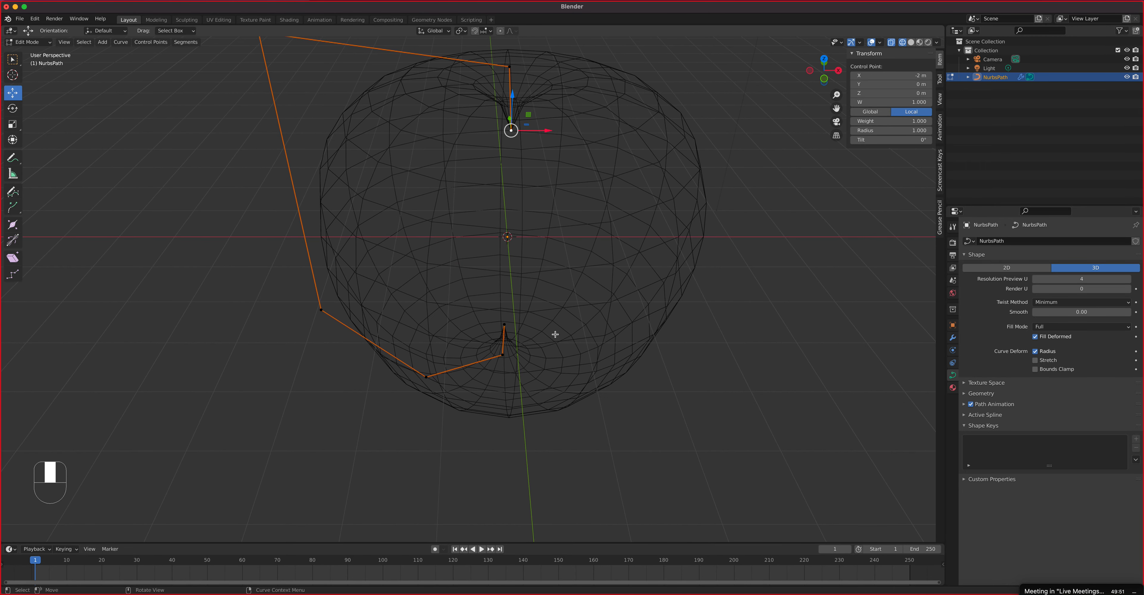
{"action": "left_click", "coordinate": [919, 42]}
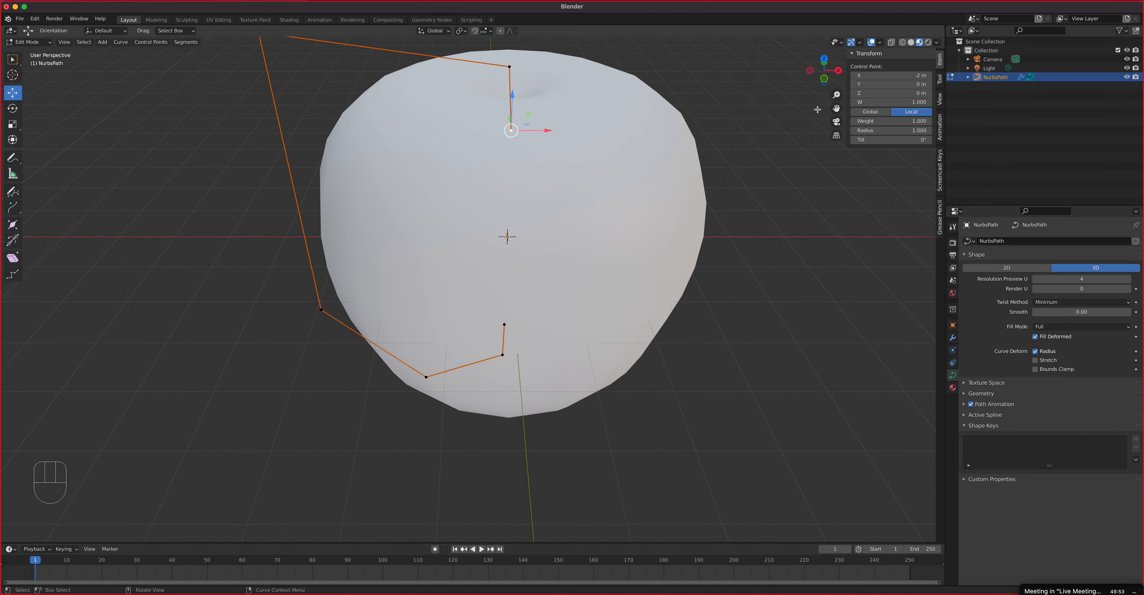
{"action": "left_click", "coordinate": [911, 42]}
{"action": "mouse_move", "coordinate": [631, 320]}
{"action": "middle_mouse_down"}
{"action": "mouse_move", "coordinate": [621, 332]}
{"action": "mouse_move", "coordinate": [567, 288]}
{"action": "mouse_move", "coordinate": [607, 247]}
{"action": "mouse_move", "coordinate": [588, 191]}
{"action": "mouse_move", "coordinate": [575, 309]}
{"action": "mouse_move", "coordinate": [562, 238]}
{"action": "mouse_move", "coordinate": [562, 262]}
{"action": "middle_mouse_up"}
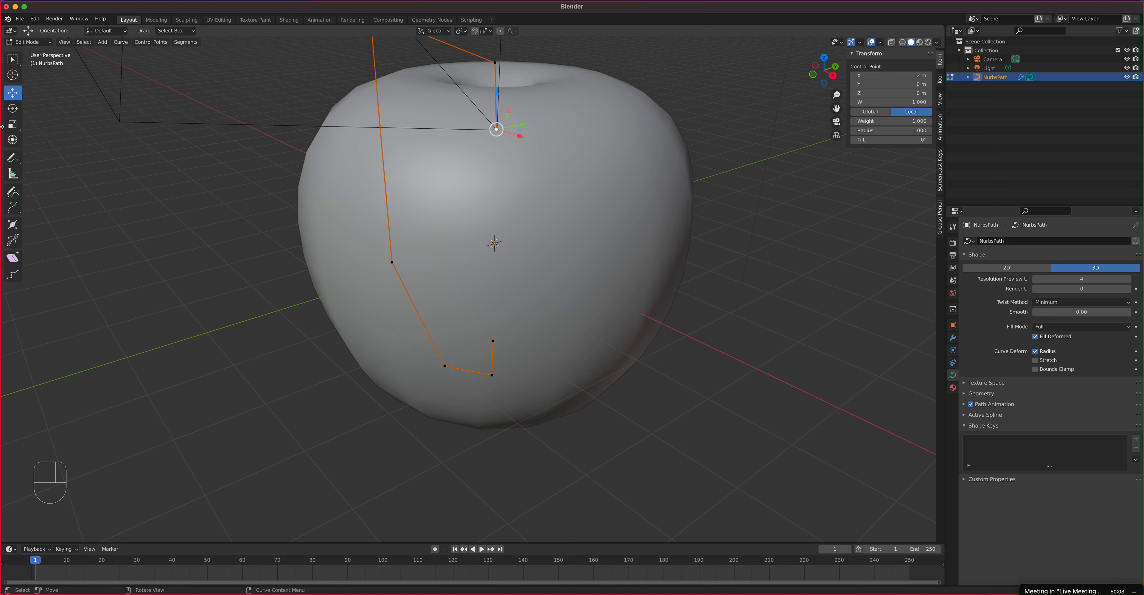
{"action": "left_click", "coordinate": [34, 43]}
{"action": "left_click", "coordinate": [28, 52]}
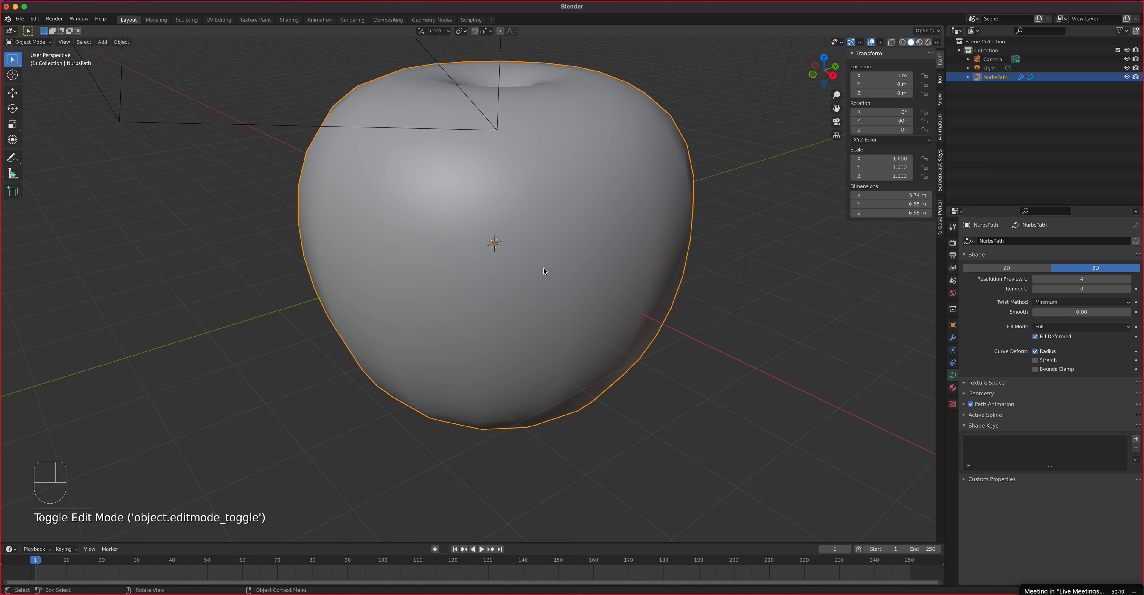
- Convert the revolved NURBS path object to a mesh
{"action": "right_click", "coordinate": [554, 252]}
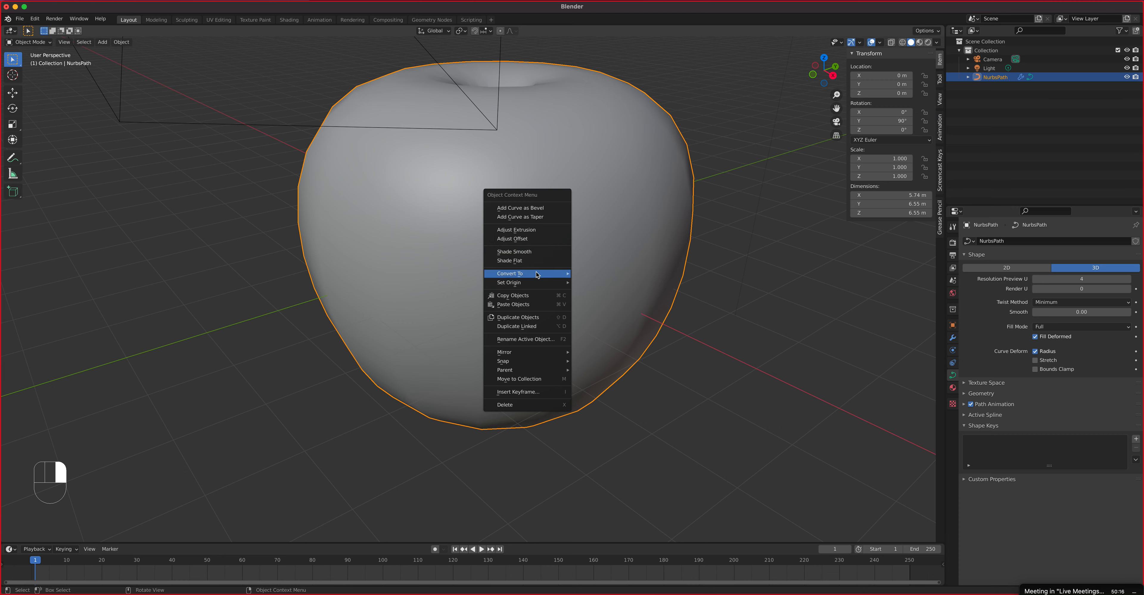
{"action": "mouse_move", "coordinate": [537, 274]}
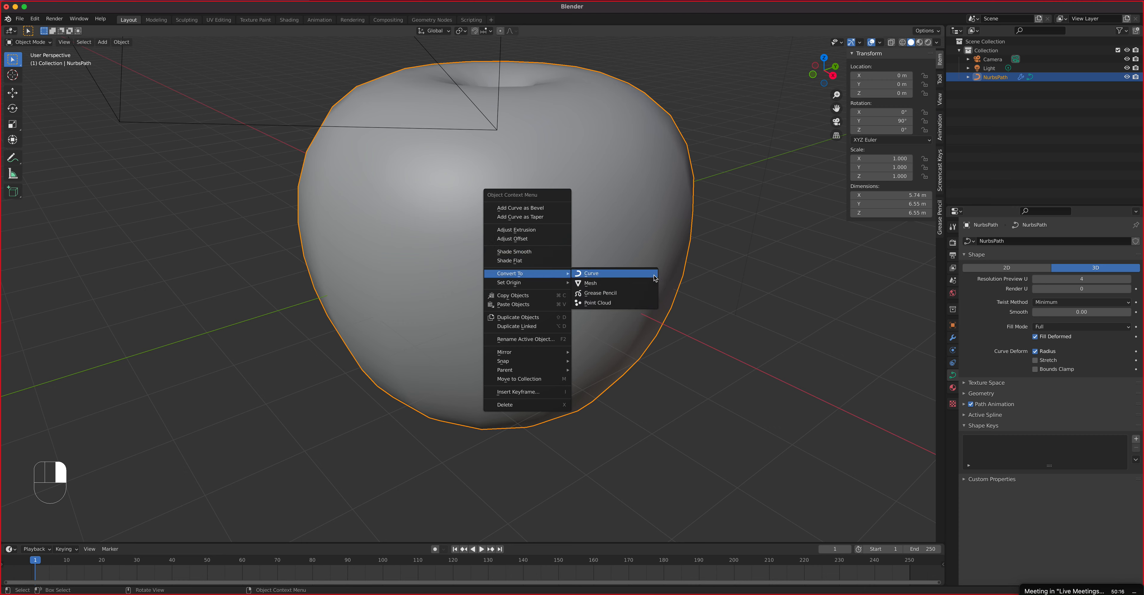
{"action": "left_click", "coordinate": [613, 283]}
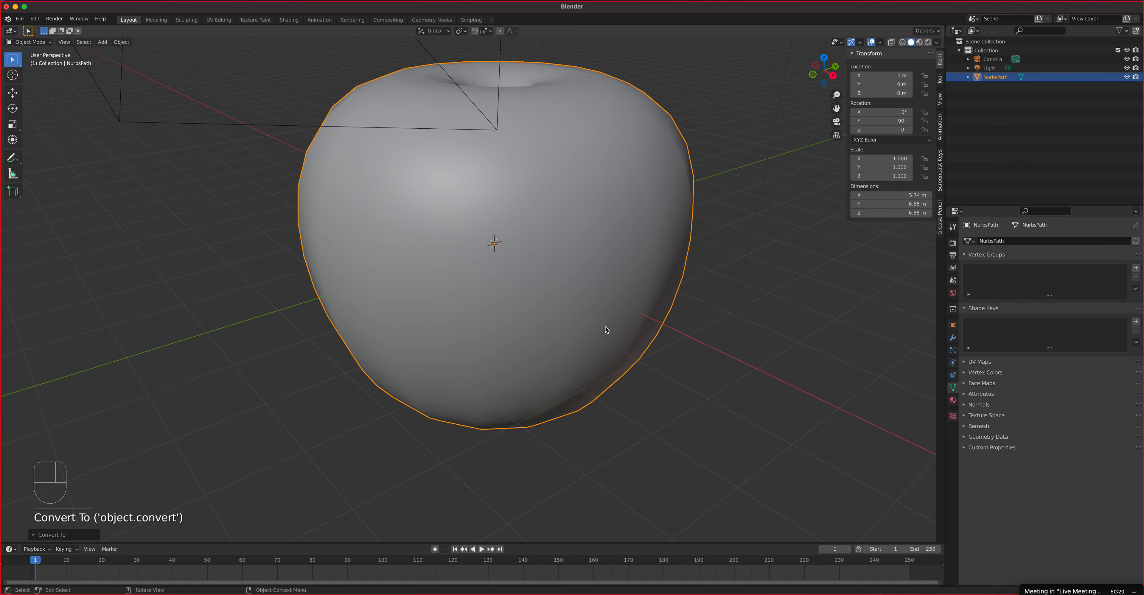
- Examine the converted mesh's topology in Edit Mode from several sides, and return to Object Mode
{"action": "key", "text": "Tab"}
{"action": "middle_click_drag", "start_coordinate": [590, 327], "coordinate": [492, 337]}
{"action": "scroll", "coordinate": [491, 347], "scroll_direction": "down", "scroll_amount": 2}
{"action": "scroll", "coordinate": [493, 355], "scroll_direction": "up", "scroll_amount": 4}
{"action": "scroll", "coordinate": [501, 371], "scroll_direction": "down", "scroll_amount": 2}
{"action": "middle_click_drag", "start_coordinate": [501, 371], "coordinate": [544, 345]}
{"action": "key", "text": "Tab"}
- Apply smooth shading to the converted mesh
{"action": "right_click", "coordinate": [540, 254]}
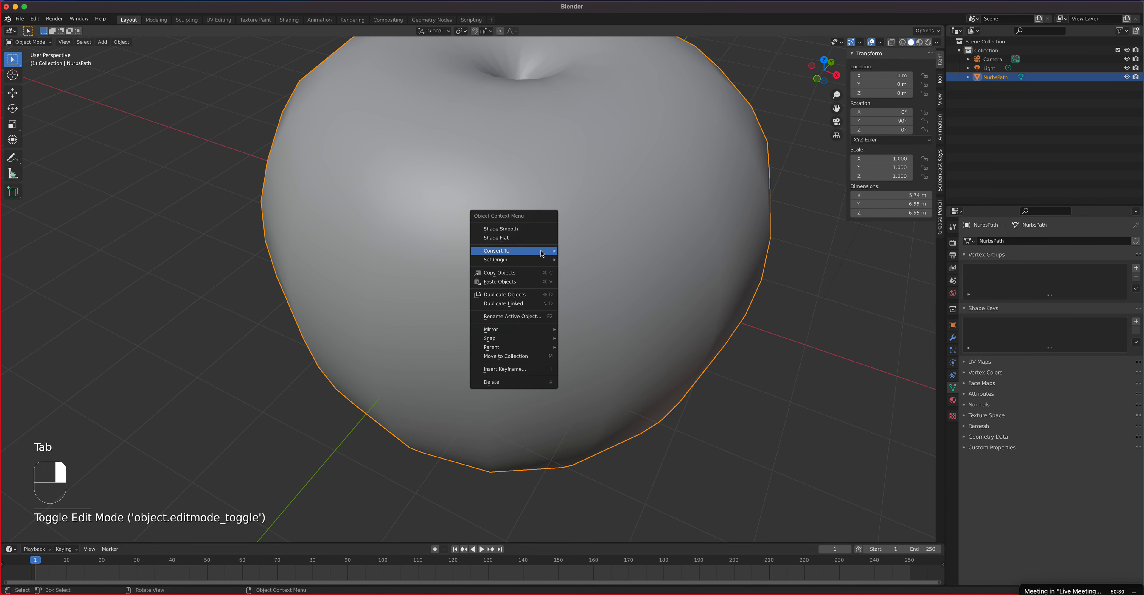
{"action": "left_click", "coordinate": [511, 229]}
{"action": "mouse_move", "coordinate": [558, 196]}
{"action": "middle_mouse_down"}
{"action": "mouse_move", "coordinate": [567, 220]}
{"action": "mouse_move", "coordinate": [571, 196]}
{"action": "middle_mouse_up"}
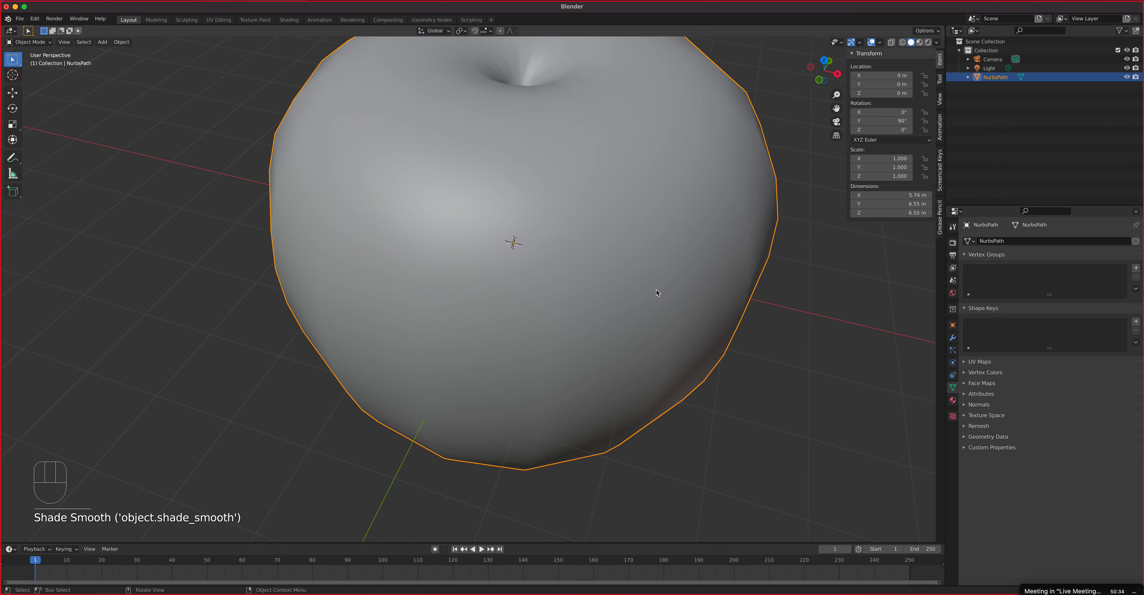
{"action": "middle_click_drag", "start_coordinate": [656, 290], "coordinate": [531, 309]}
{"action": "scroll", "coordinate": [569, 312], "scroll_direction": "down", "scroll_amount": 3}
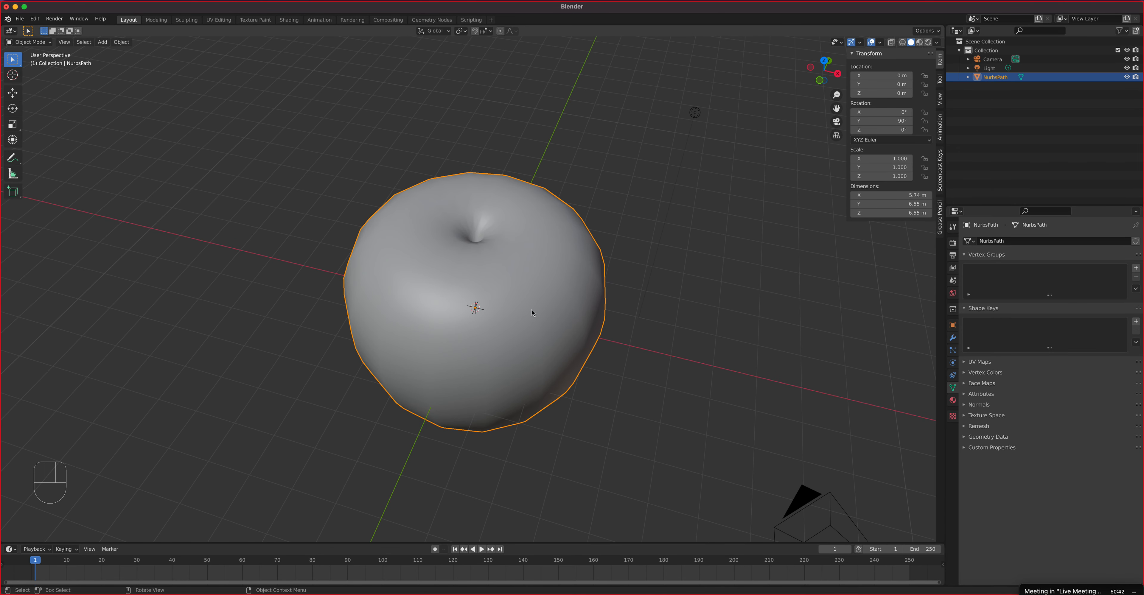
- Shade the mesh flat to compare its facets around the dimple, and restore smooth shading
{"action": "right_click", "coordinate": [519, 308]}
{"action": "left_click", "coordinate": [516, 316]}
{"action": "mouse_move", "coordinate": [513, 315]}
{"action": "middle_mouse_down"}
{"action": "mouse_move", "coordinate": [518, 258]}
{"action": "mouse_move", "coordinate": [510, 309]}
{"action": "middle_mouse_up"}
{"action": "scroll", "coordinate": [512, 286], "scroll_direction": "up", "scroll_amount": 3}
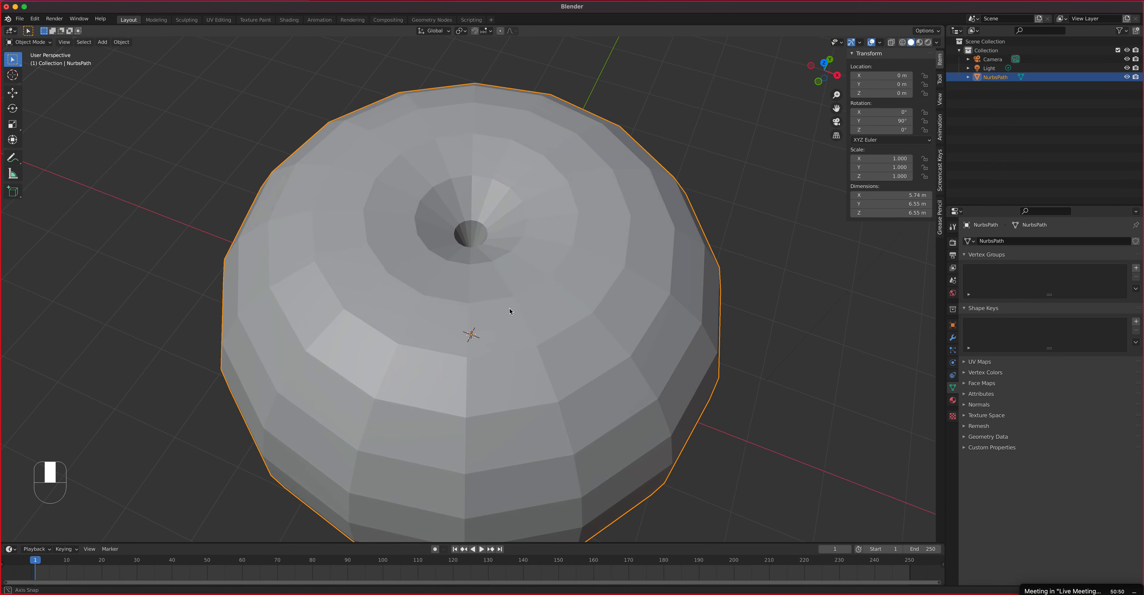
{"action": "right_click", "coordinate": [509, 308]}
{"action": "left_click", "coordinate": [506, 309]}
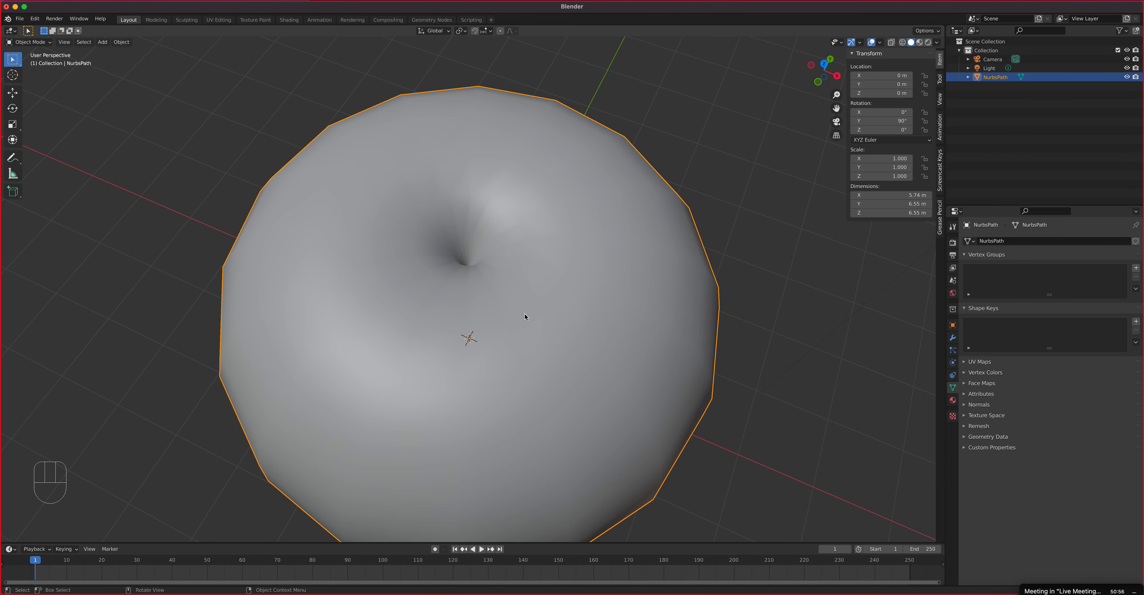
- Create a new material on the apple mesh in the Shading workspace and set its Roughness to 0.248
{"action": "left_click", "coordinate": [289, 20]}
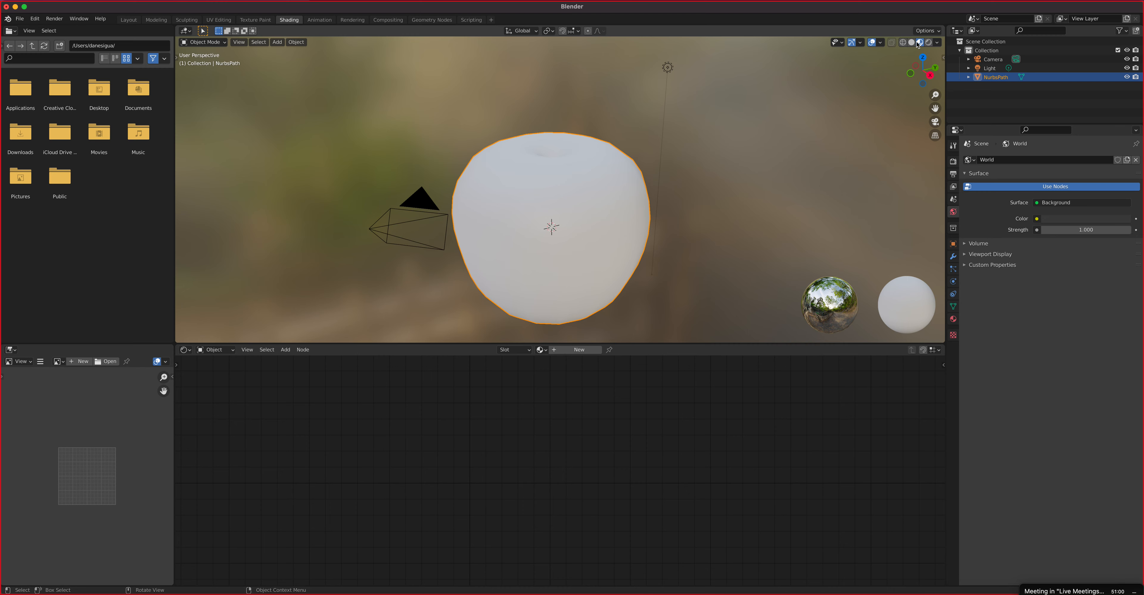
{"action": "left_click", "coordinate": [955, 321]}
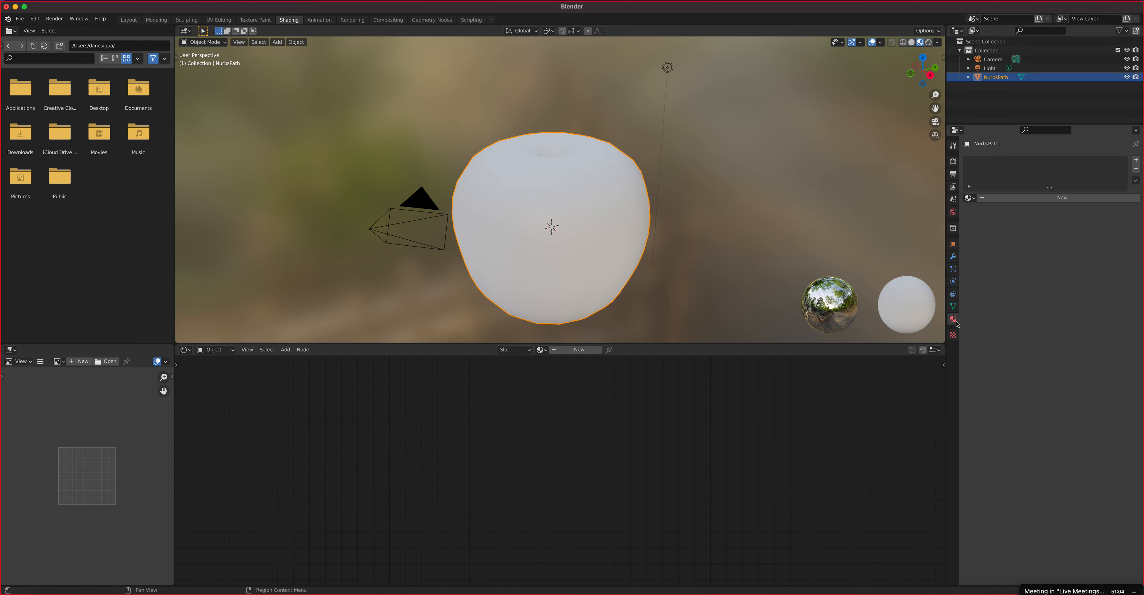
{"action": "left_click", "coordinate": [1049, 198]}
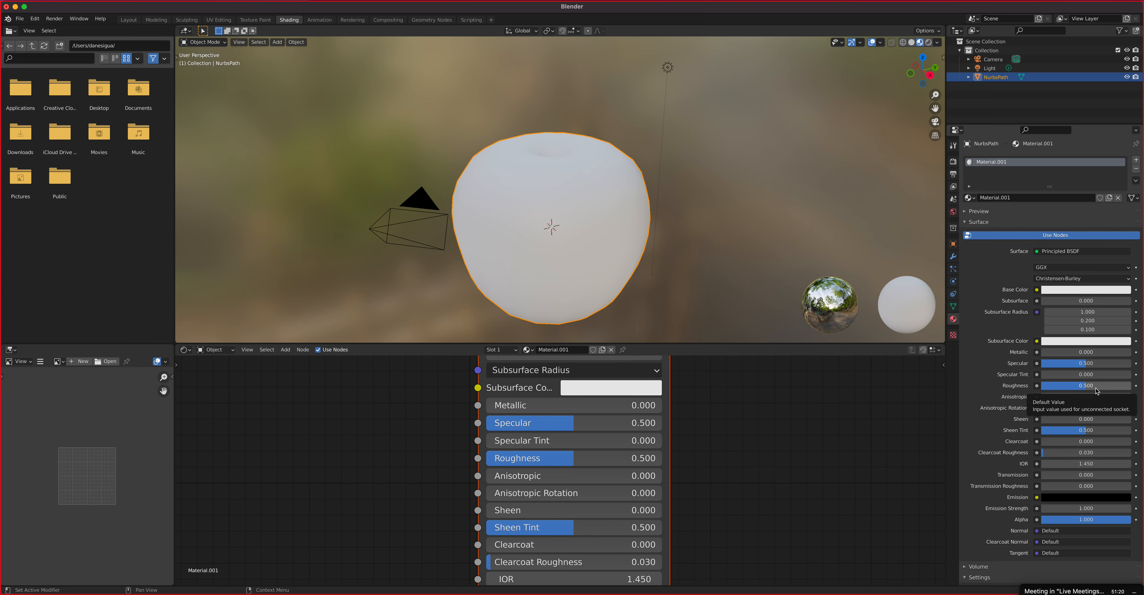
{"action": "left_click_drag", "start_coordinate": [1094, 390], "coordinate": [1064, 388]}
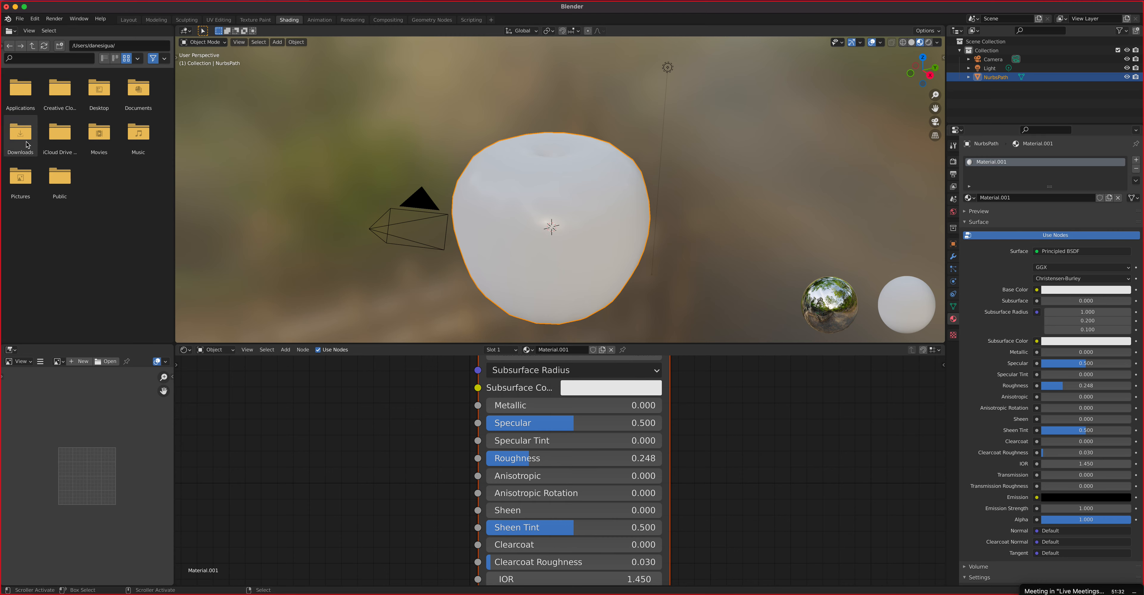
- Add apple skin.jpg from the class textures folder in Downloads as an image texture and connect its Color to the material's Base Color
{"action": "double_click", "coordinate": [20, 133]}
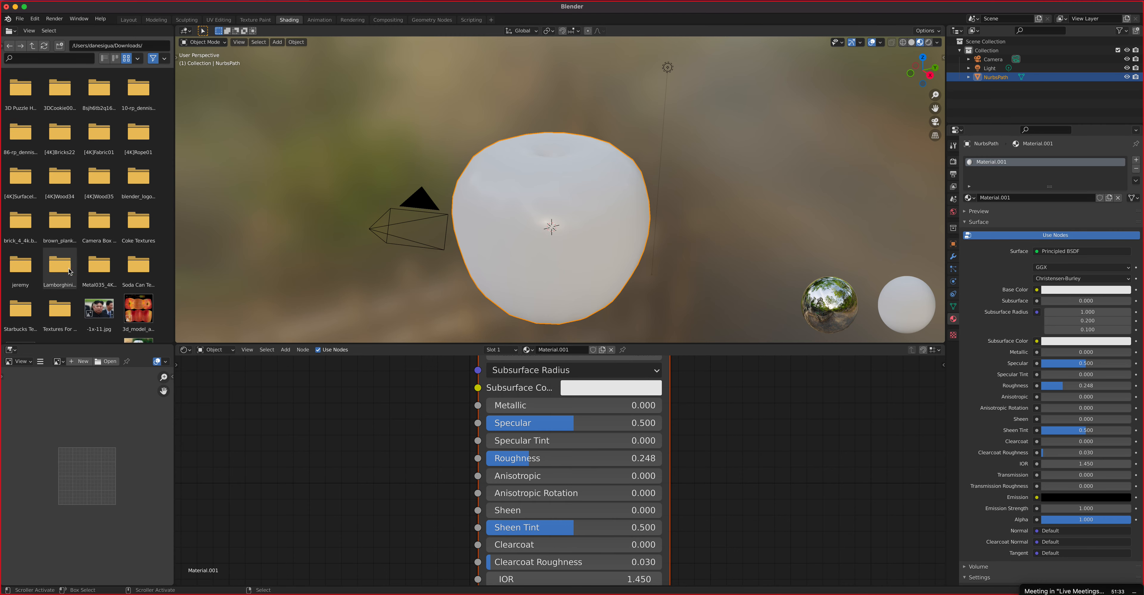
{"action": "double_click", "coordinate": [70, 307]}
{"action": "left_click", "coordinate": [23, 102]}
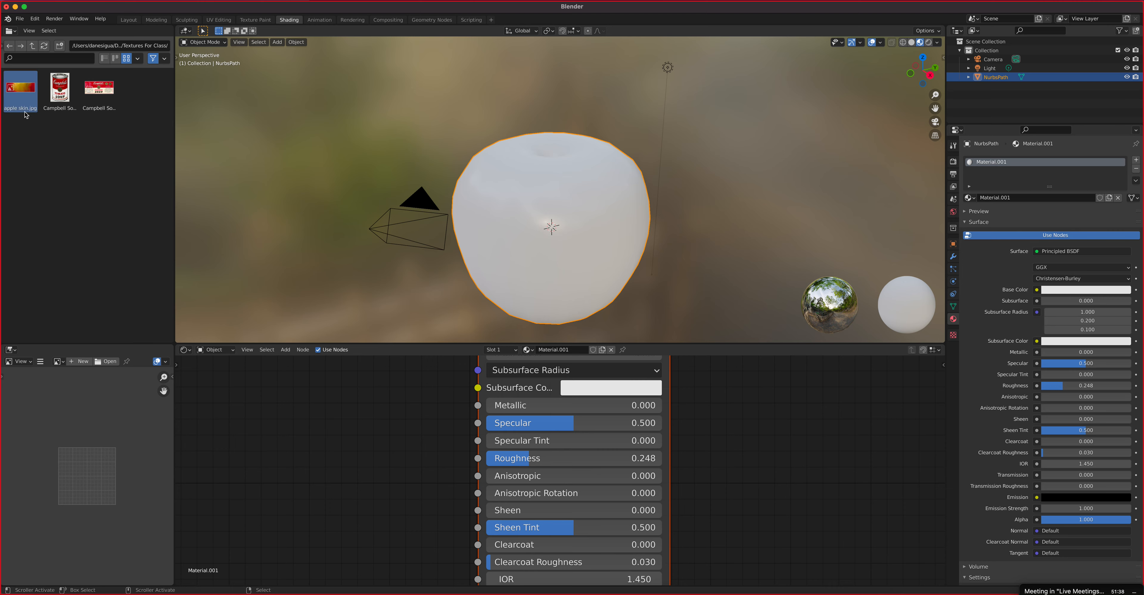
{"action": "left_click_drag", "start_coordinate": [22, 96], "coordinate": [276, 420]}
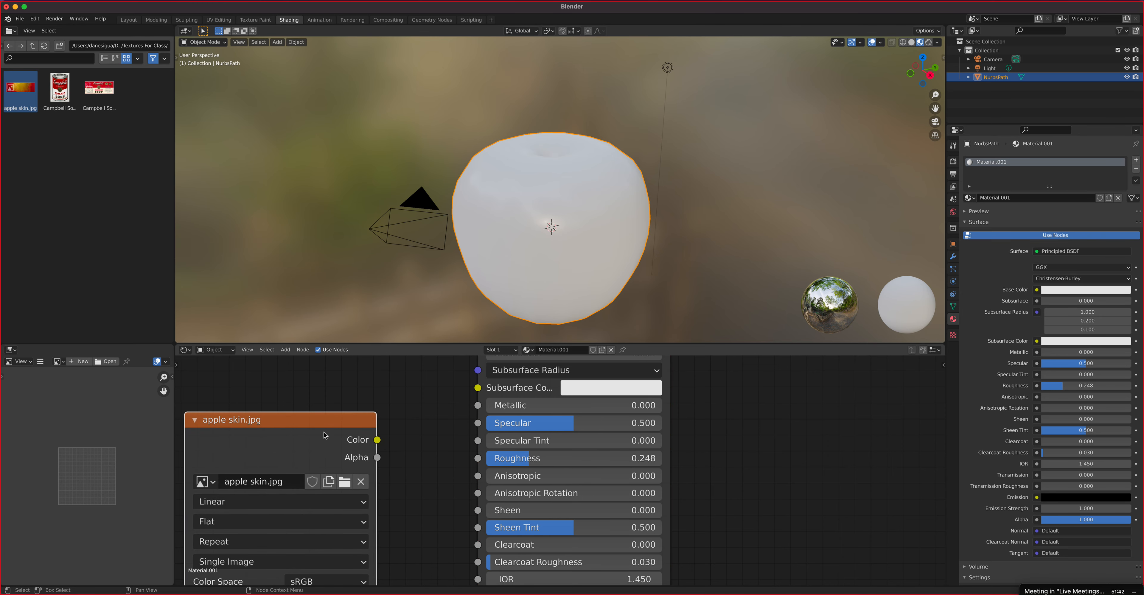
{"action": "scroll", "coordinate": [460, 453], "scroll_direction": "down", "scroll_amount": 2}
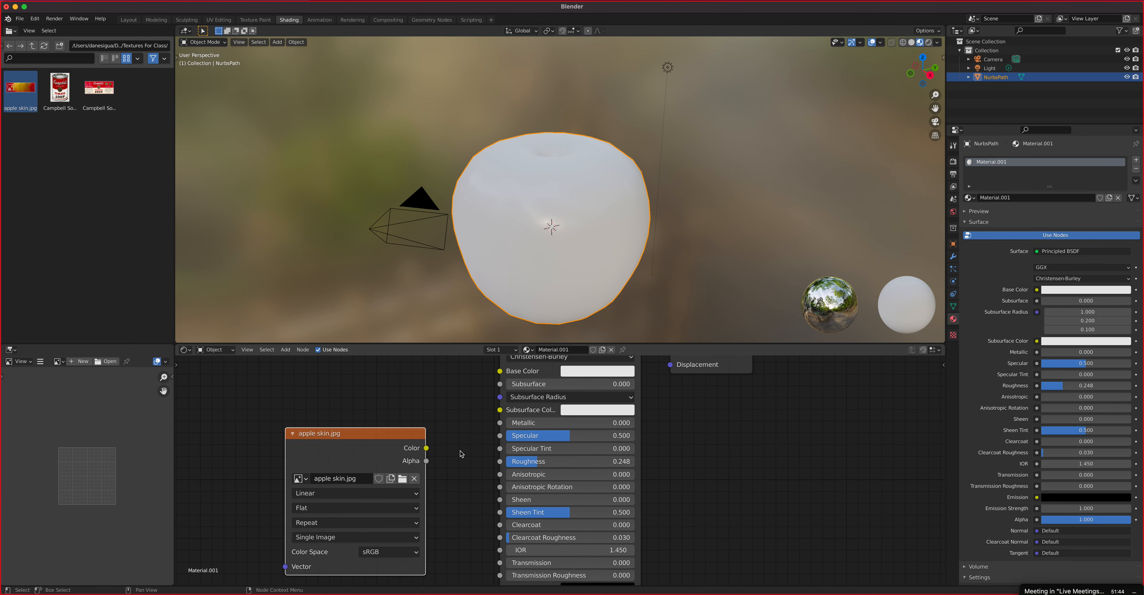
{"action": "left_click_drag", "start_coordinate": [427, 448], "coordinate": [505, 420]}
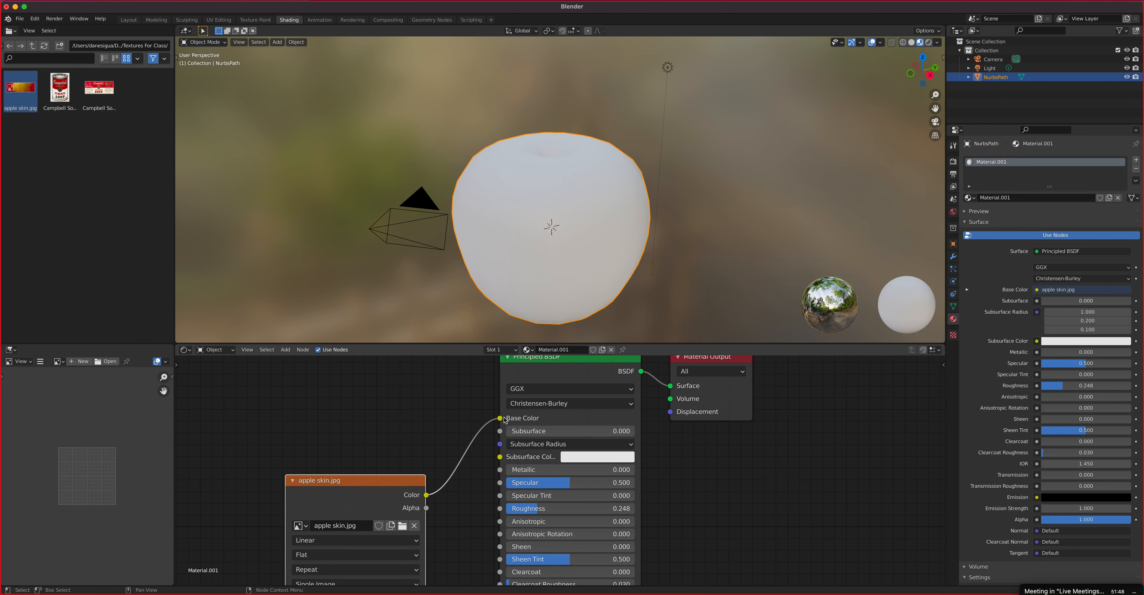
{"action": "mouse_move", "coordinate": [590, 230]}
{"action": "middle_mouse_down"}
{"action": "mouse_move", "coordinate": [573, 211]}
{"action": "mouse_move", "coordinate": [595, 200]}
{"action": "mouse_move", "coordinate": [602, 214]}
{"action": "middle_mouse_up"}
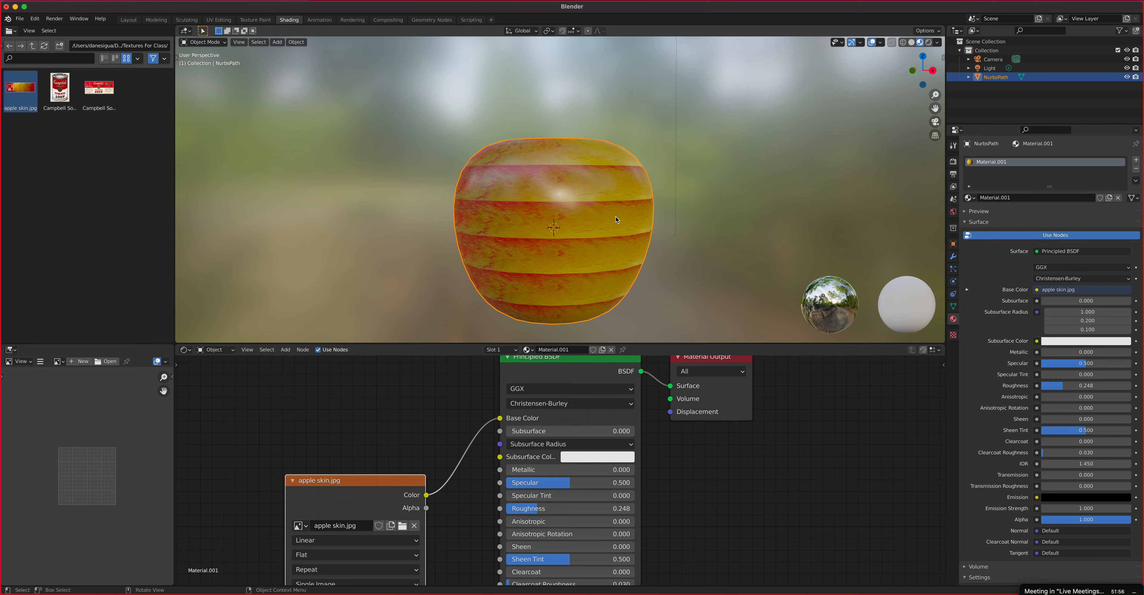
- Scale all of the apple's UVs down vertically to about the height of the image, and preview the mesh with its material
{"action": "left_click", "coordinate": [219, 20]}
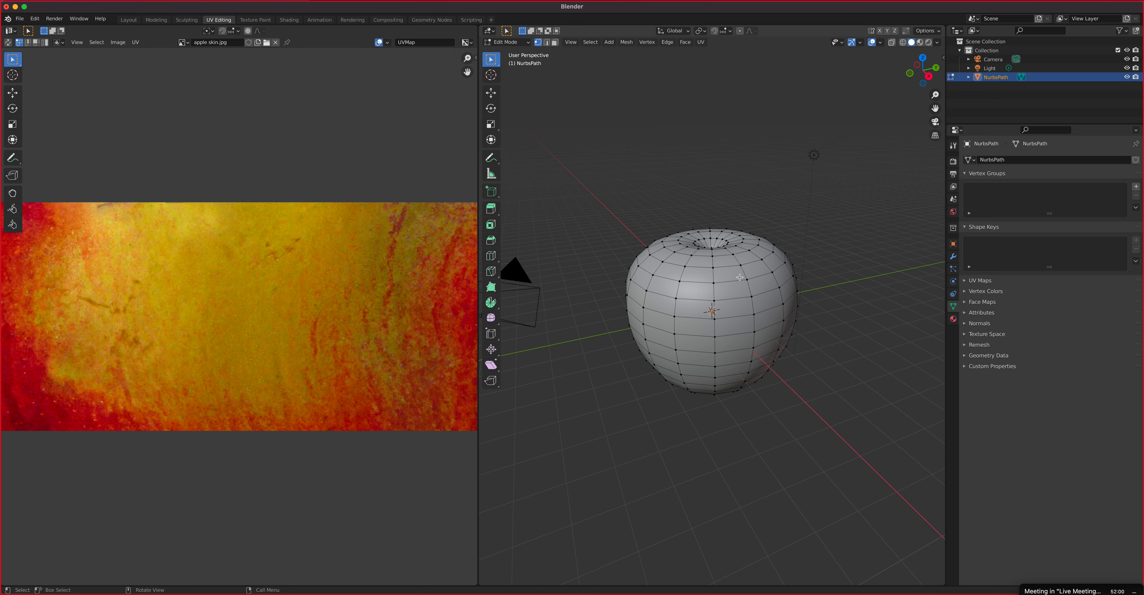
{"action": "key", "text": "a"}
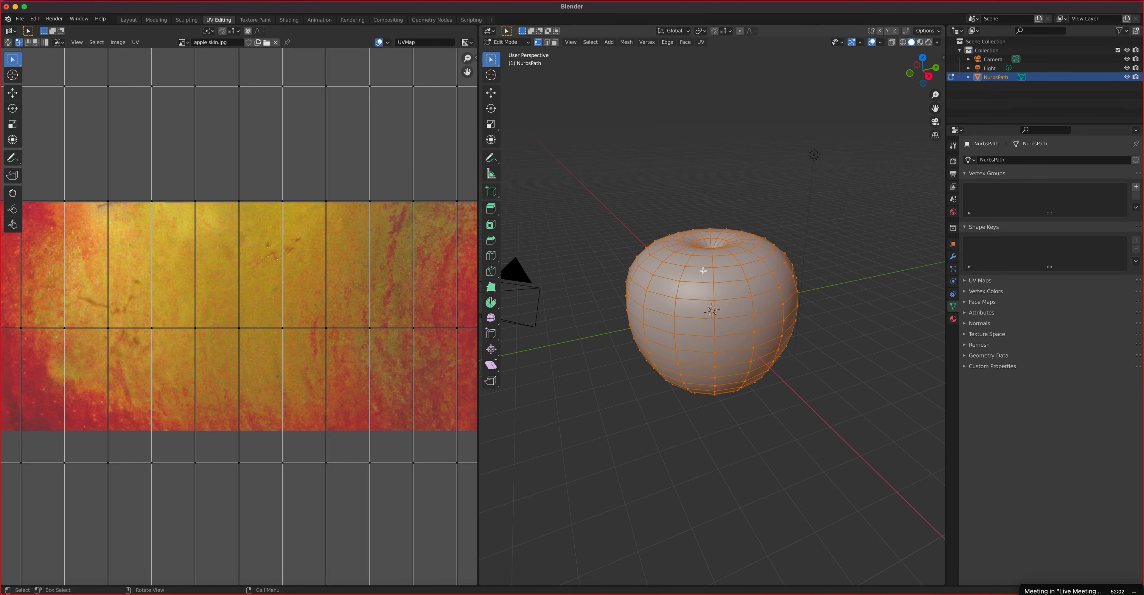
{"action": "scroll", "coordinate": [247, 302], "scroll_direction": "down", "scroll_amount": 6}
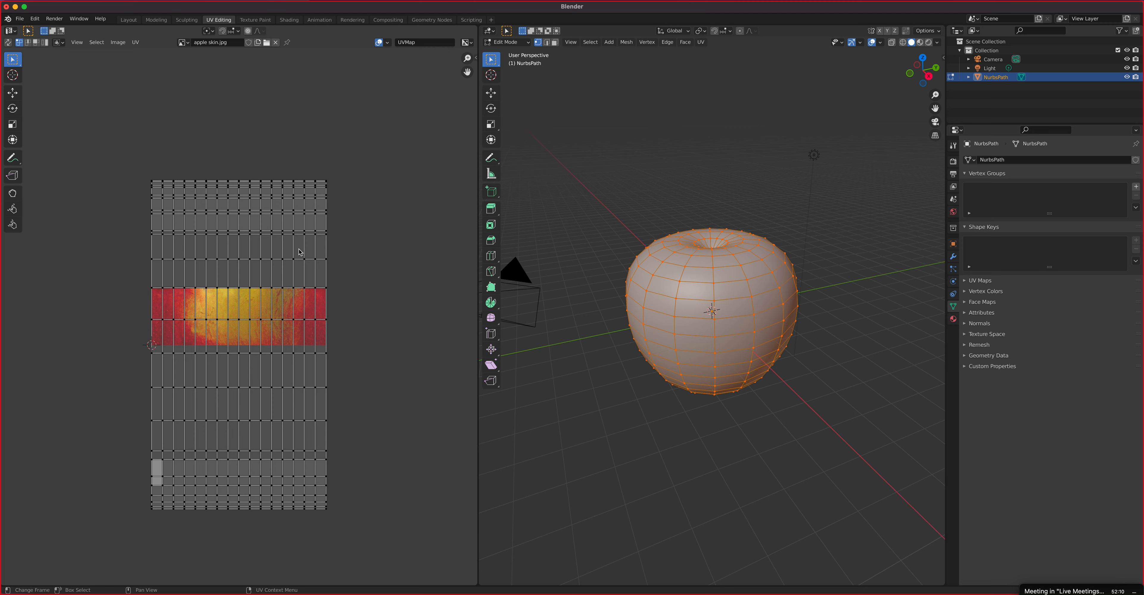
{"action": "left_click_drag", "start_coordinate": [94, 151], "coordinate": [407, 546]}
{"action": "left_click", "coordinate": [16, 125]}
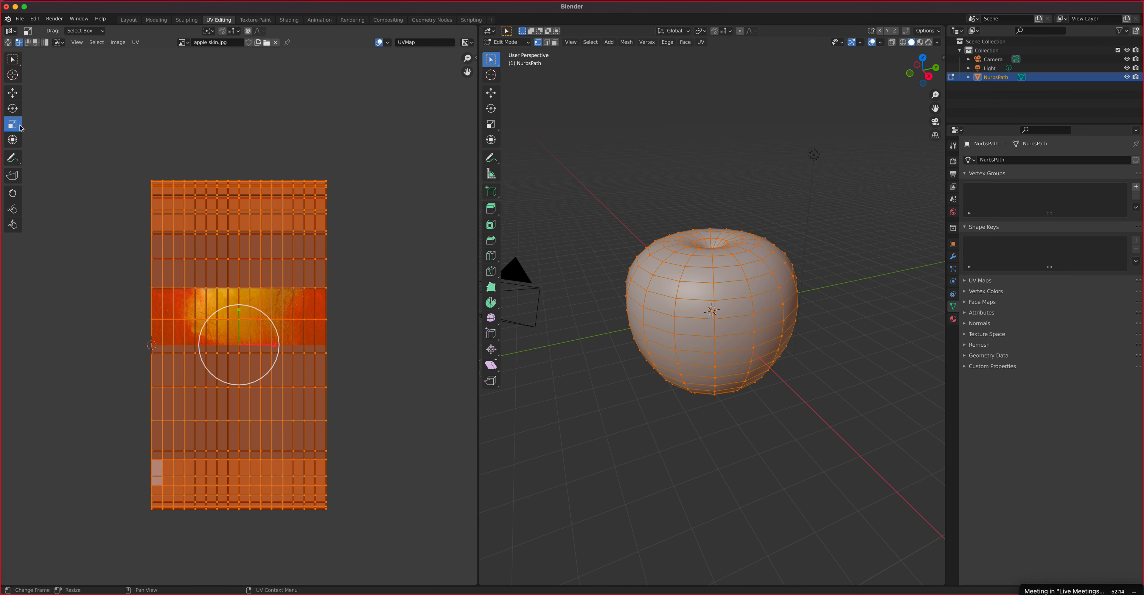
{"action": "left_click_drag", "start_coordinate": [238, 311], "coordinate": [240, 339]}
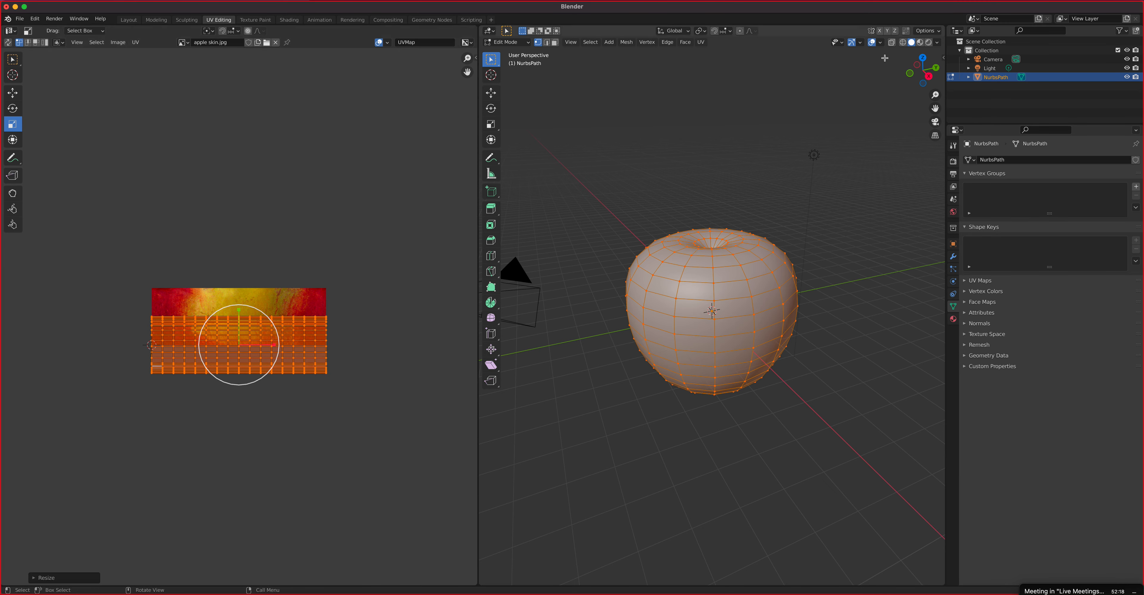
{"action": "left_click", "coordinate": [920, 42]}
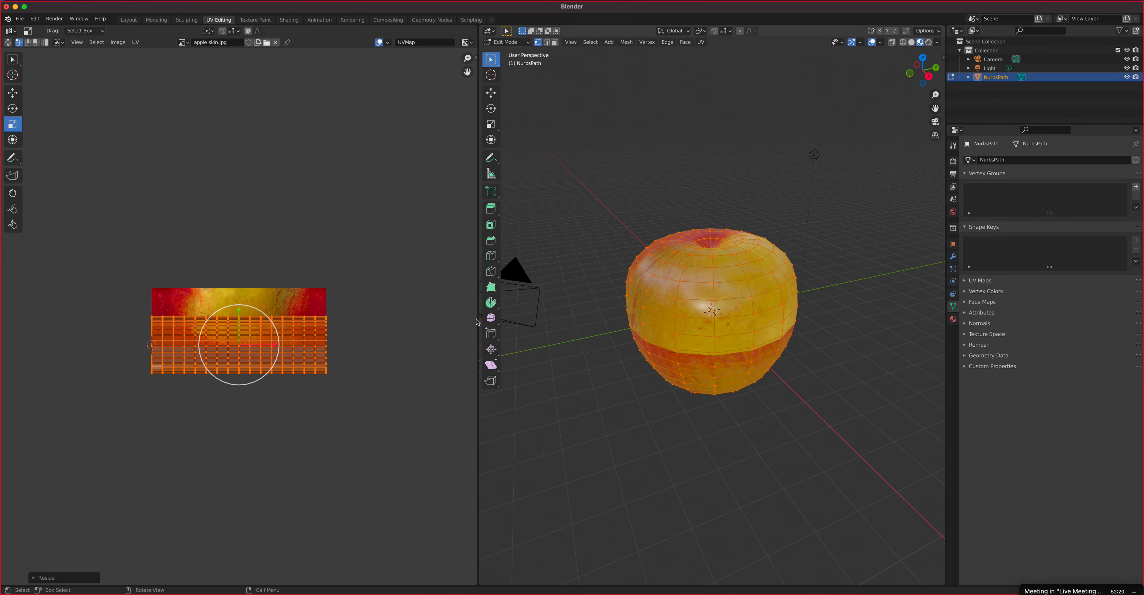
- Move the scaled UV layout up so that it covers the apple skin image
{"action": "scroll", "coordinate": [322, 315], "scroll_direction": "up", "scroll_amount": 4}
{"action": "left_click", "coordinate": [12, 92]}
{"action": "left_click_drag", "start_coordinate": [244, 358], "coordinate": [233, 281]}
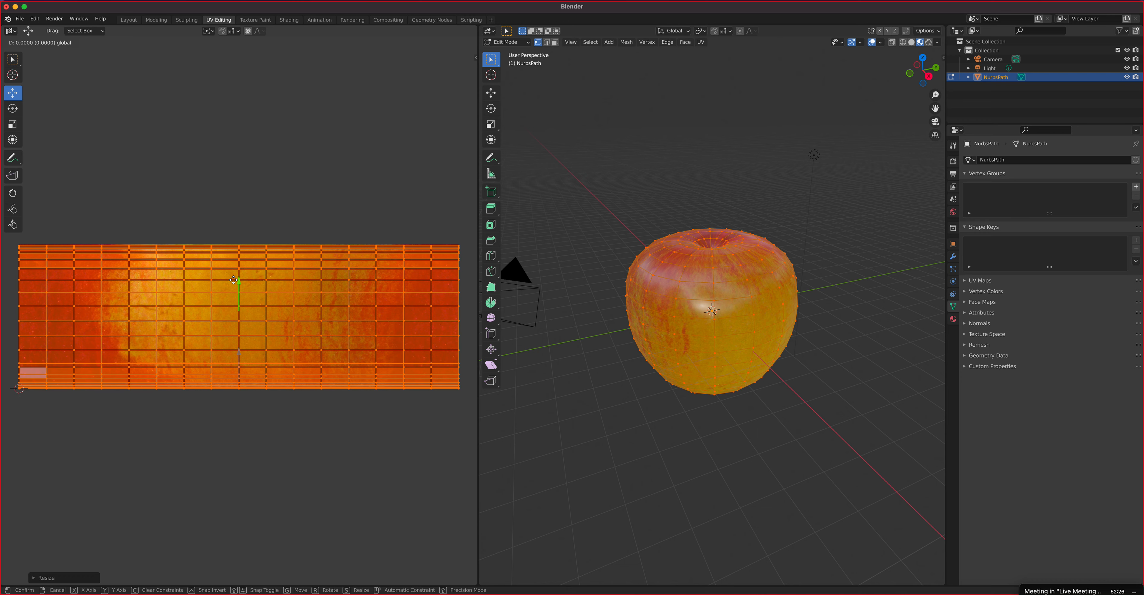
{"action": "left_click_drag", "start_coordinate": [233, 280], "coordinate": [232, 280]}
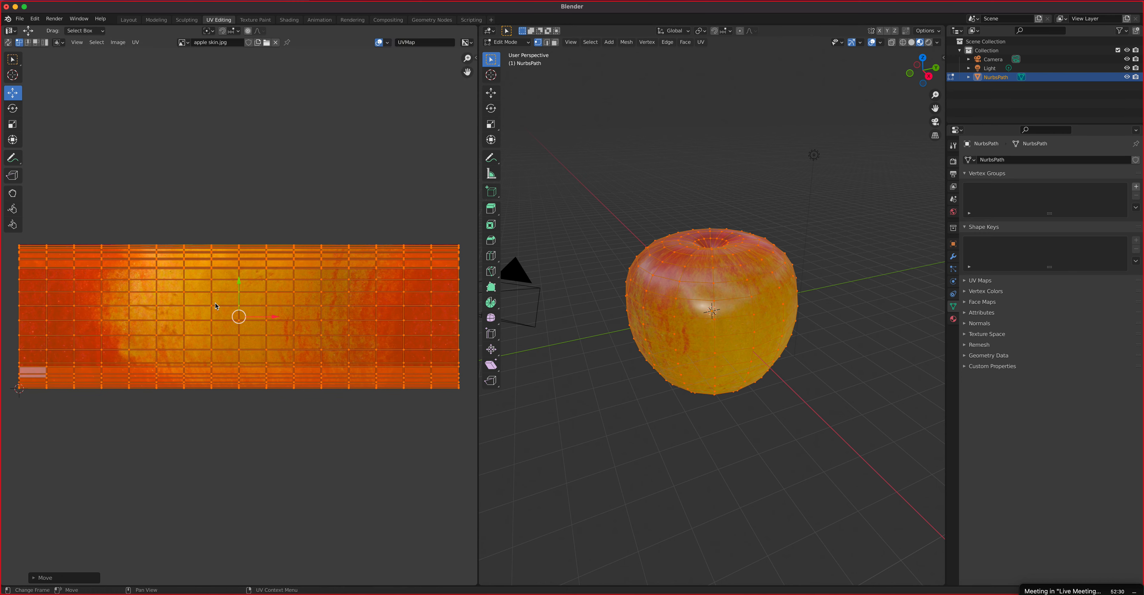
- Examine how the skin texture wraps around the apple's sides and top dimple
{"action": "middle_click_drag", "start_coordinate": [751, 303], "coordinate": [714, 322]}
{"action": "scroll", "coordinate": [711, 312], "scroll_direction": "down", "scroll_amount": 1}
{"action": "scroll", "coordinate": [728, 315], "scroll_direction": "down", "scroll_amount": 2}
{"action": "scroll", "coordinate": [737, 314], "scroll_direction": "up", "scroll_amount": 1}
{"action": "scroll", "coordinate": [736, 314], "scroll_direction": "up", "scroll_amount": 7}
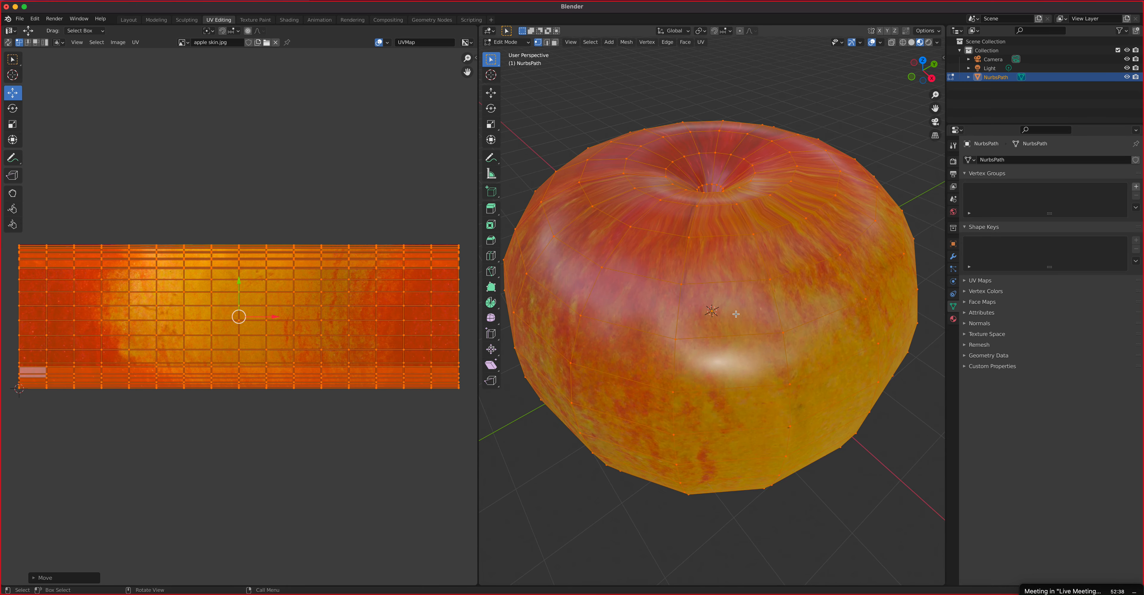
{"action": "scroll", "coordinate": [736, 314], "scroll_direction": "down", "scroll_amount": 2}
{"action": "middle_click_drag", "start_coordinate": [712, 241], "coordinate": [747, 266]}
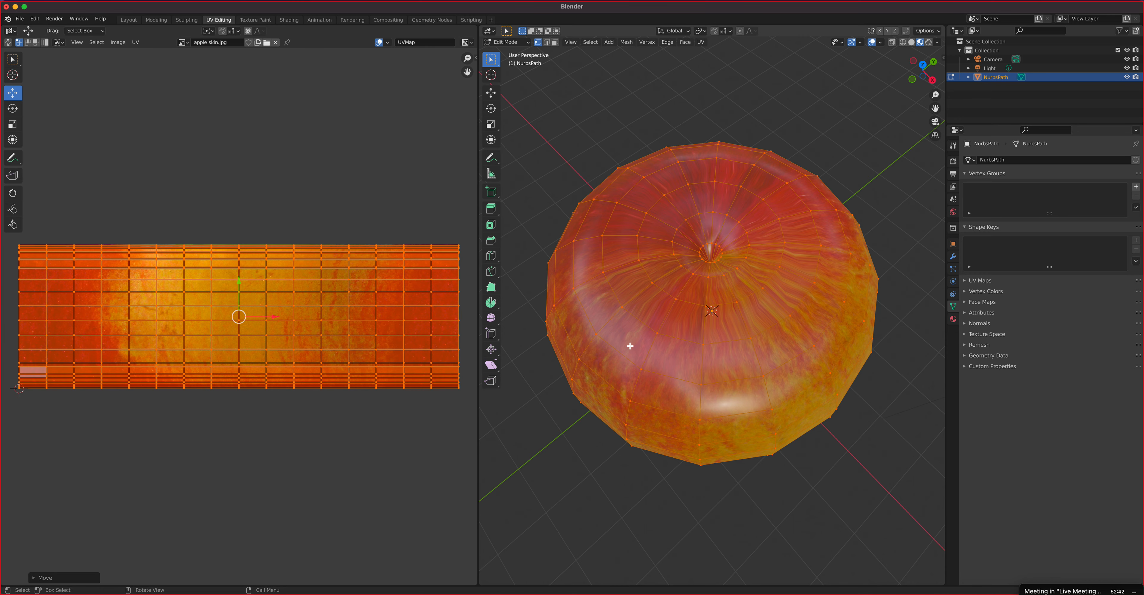
- Fine-adjust the UV layout's vertical position against the image's upper edge and check the texture on the apple
{"action": "scroll", "coordinate": [361, 267], "scroll_direction": "up", "scroll_amount": 5}
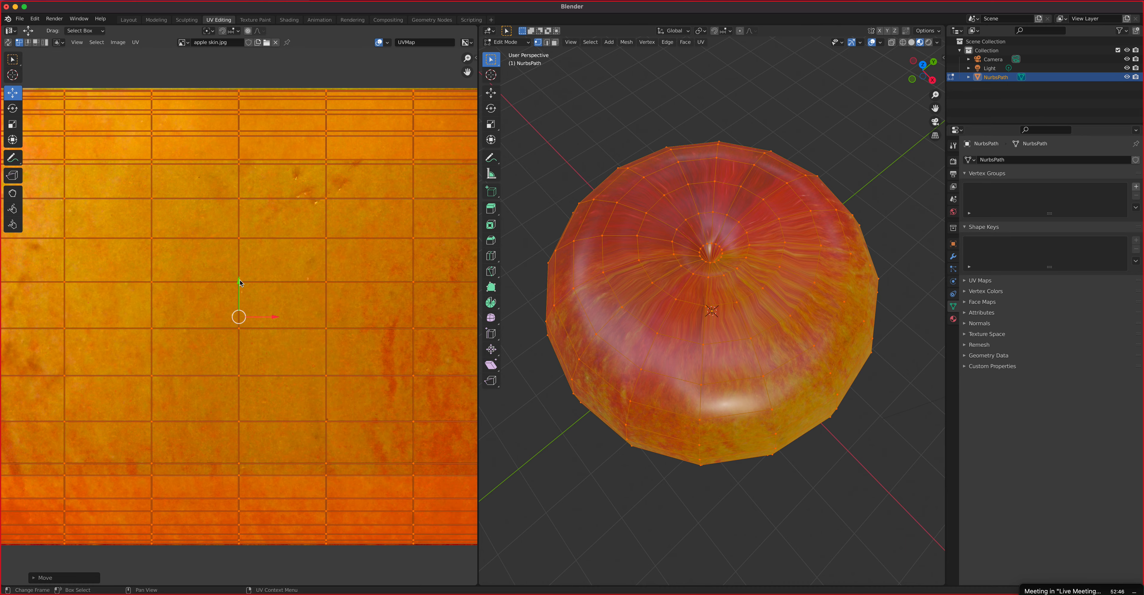
{"action": "left_click_drag", "start_coordinate": [240, 281], "coordinate": [240, 276]}
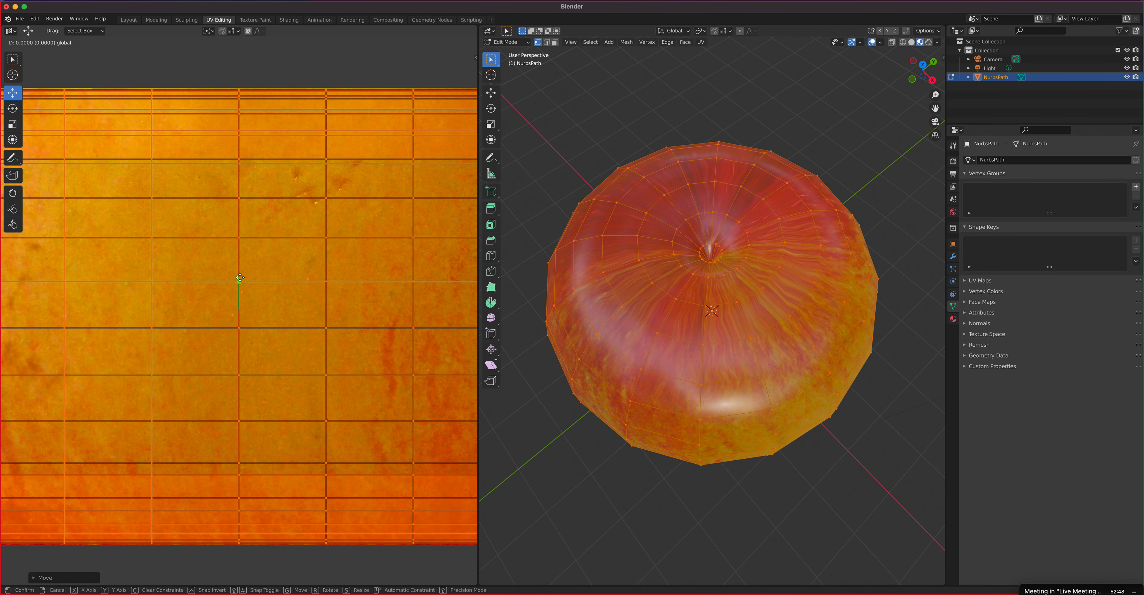
{"action": "scroll", "coordinate": [339, 111], "scroll_direction": "up", "scroll_amount": 2}
{"action": "scroll", "coordinate": [382, 105], "scroll_direction": "up", "scroll_amount": 10}
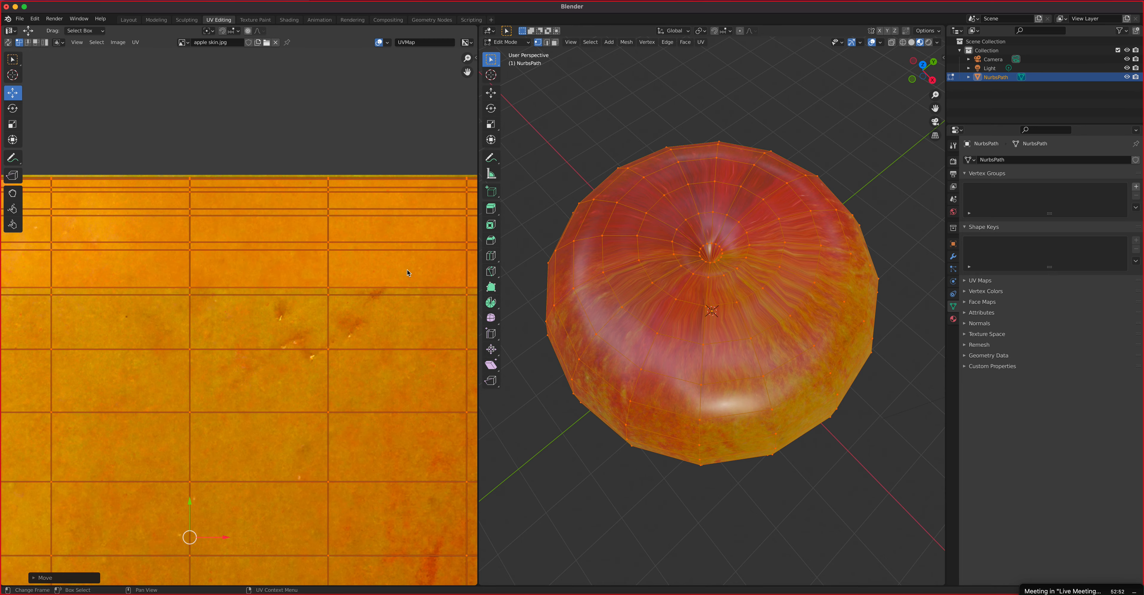
{"action": "scroll", "coordinate": [408, 272], "scroll_direction": "down", "scroll_amount": 6}
{"action": "middle_click_drag", "start_coordinate": [696, 265], "coordinate": [769, 308]}
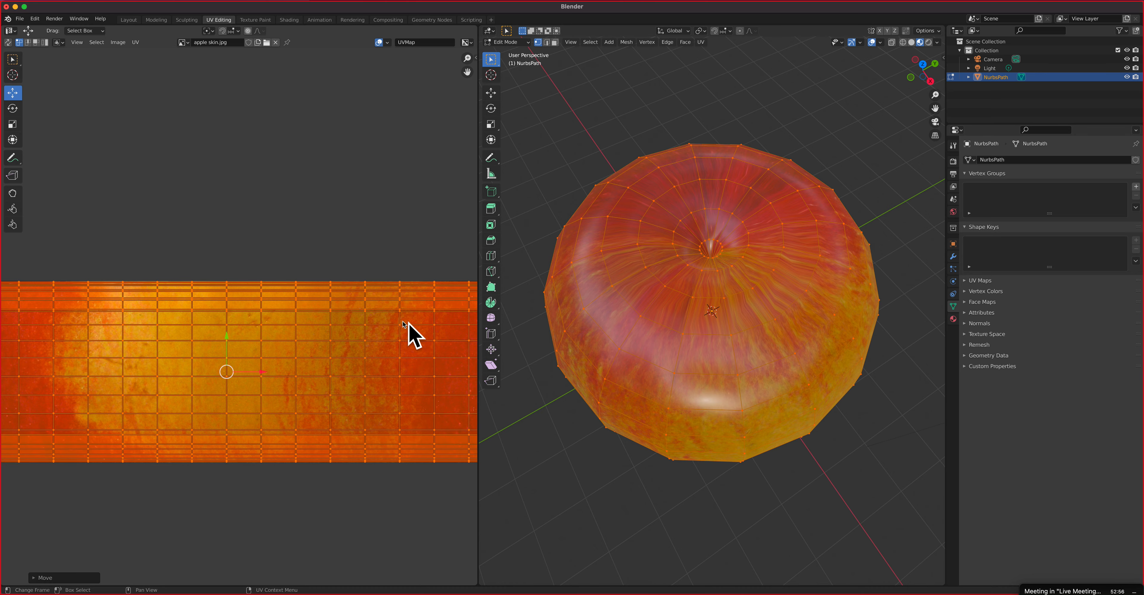
{"action": "middle_click_drag", "start_coordinate": [684, 293], "coordinate": [691, 327]}
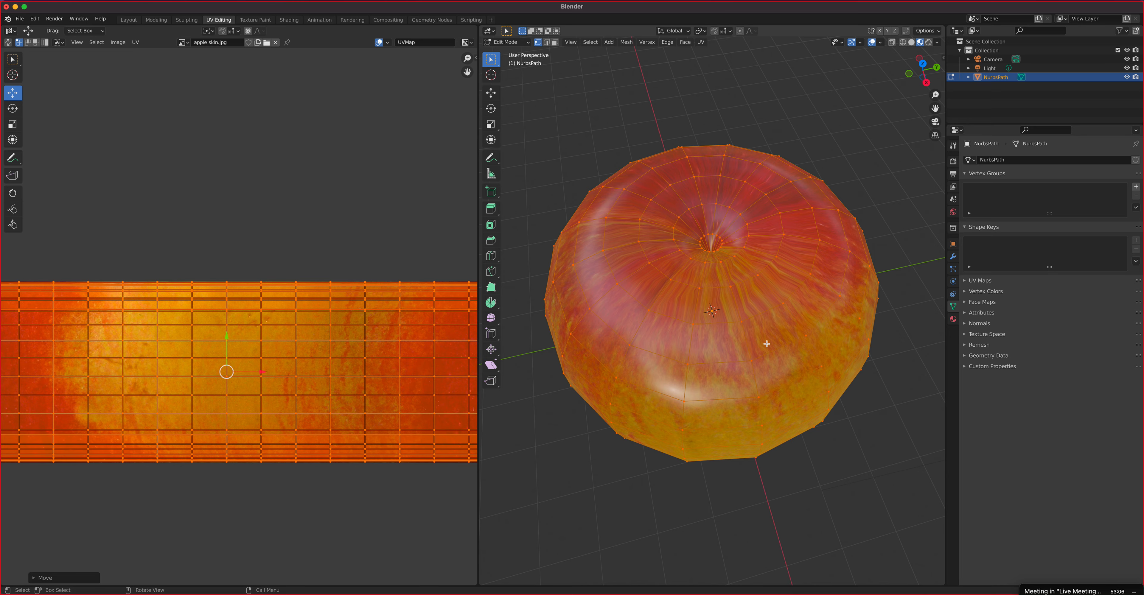
- Switch to the Modeling workspace and show the textured apple in Material Preview and Object Mode
{"action": "key", "text": "Tab"}
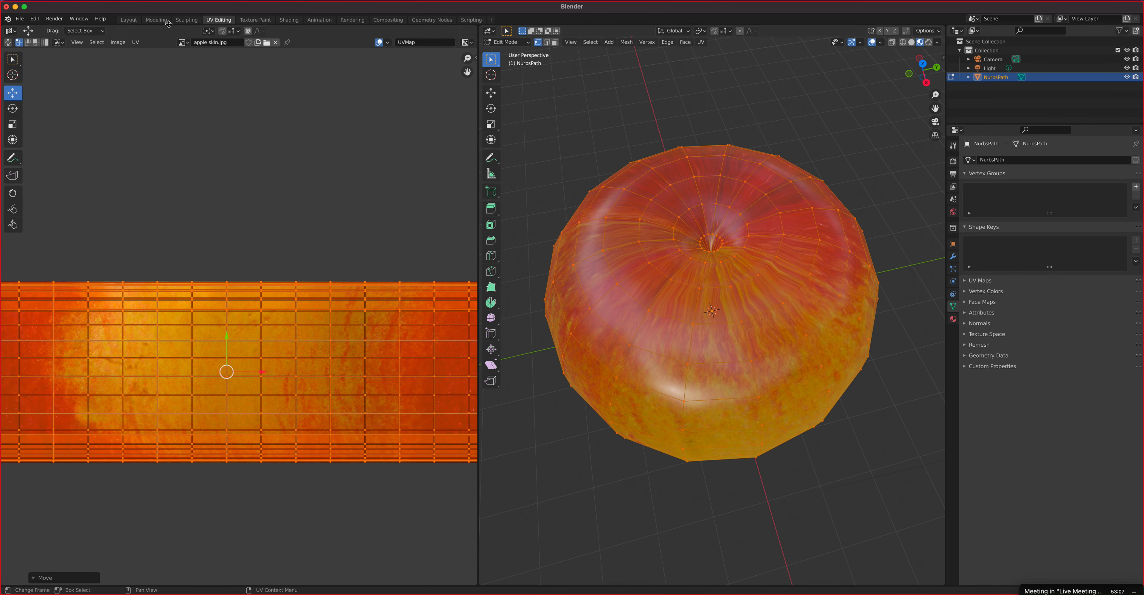
{"action": "left_click", "coordinate": [134, 22]}
{"action": "left_click", "coordinate": [156, 20]}
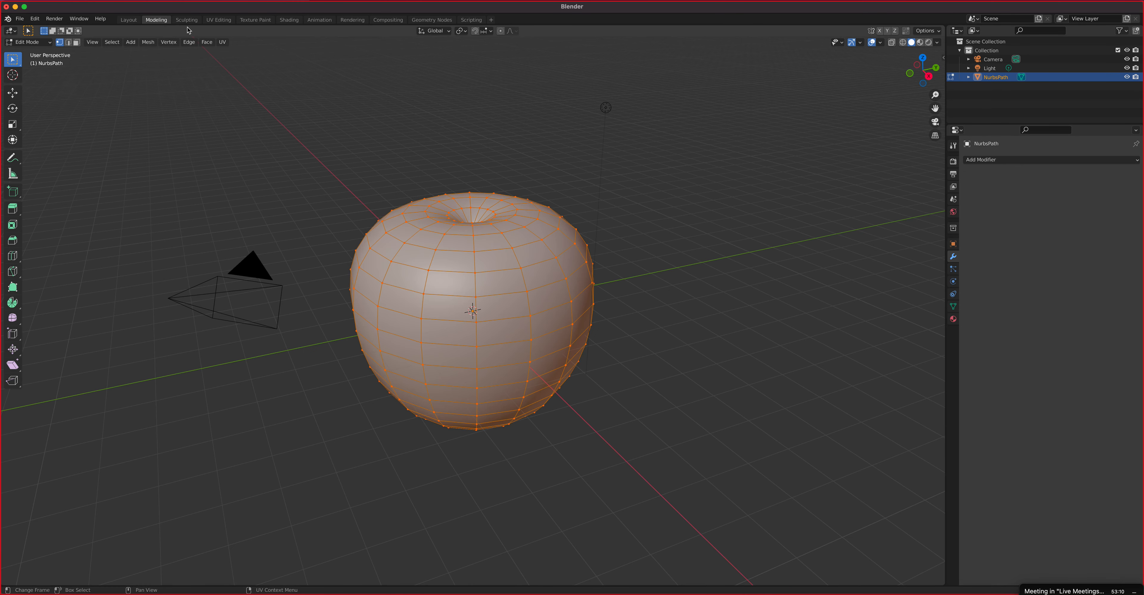
{"action": "left_click", "coordinate": [920, 43]}
{"action": "middle_click_drag", "start_coordinate": [592, 215], "coordinate": [376, 250]}
{"action": "key", "text": "Tab"}
{"action": "scroll", "coordinate": [464, 255], "scroll_direction": "down", "scroll_amount": 1}
{"action": "scroll", "coordinate": [464, 255], "scroll_direction": "up", "scroll_amount": 2}
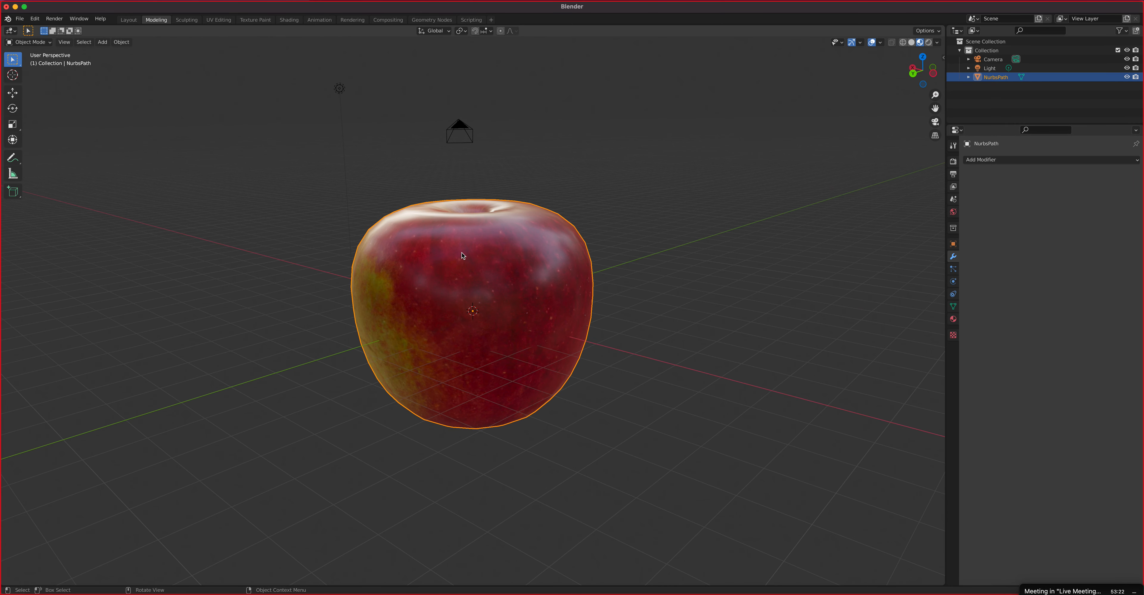
{"action": "scroll", "coordinate": [464, 255], "scroll_direction": "down", "scroll_amount": 1}
{"action": "scroll", "coordinate": [463, 255], "scroll_direction": "up", "scroll_amount": 1}
- Open the apple mesh in Edit Mode from the front view and turn on proportional editing
{"action": "key", "text": "KP_1"}
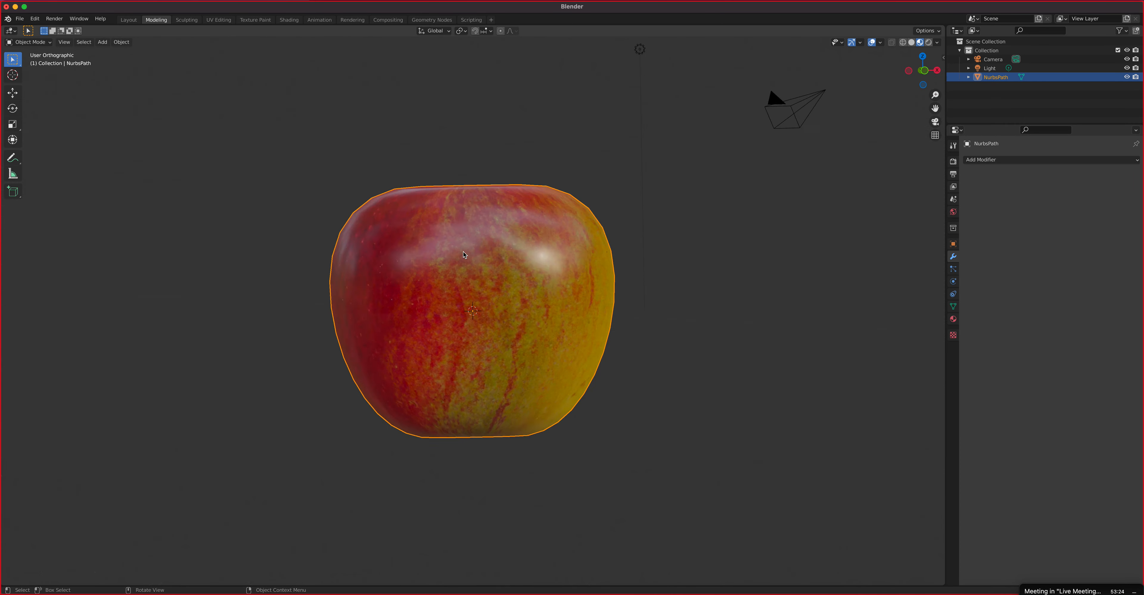
{"action": "key", "text": "Tab"}
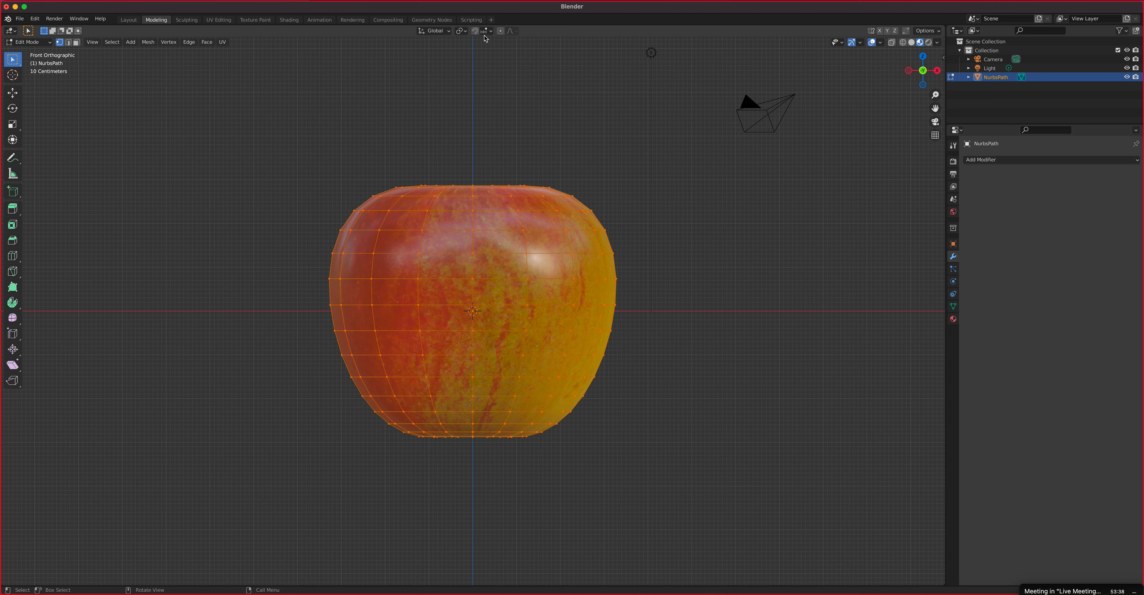
{"action": "left_click", "coordinate": [501, 31]}
- Pull a vertex on the apple's upper right shoulder up and outward with a smooth proportional size of about 3.8 m
{"action": "left_click", "coordinate": [582, 211]}
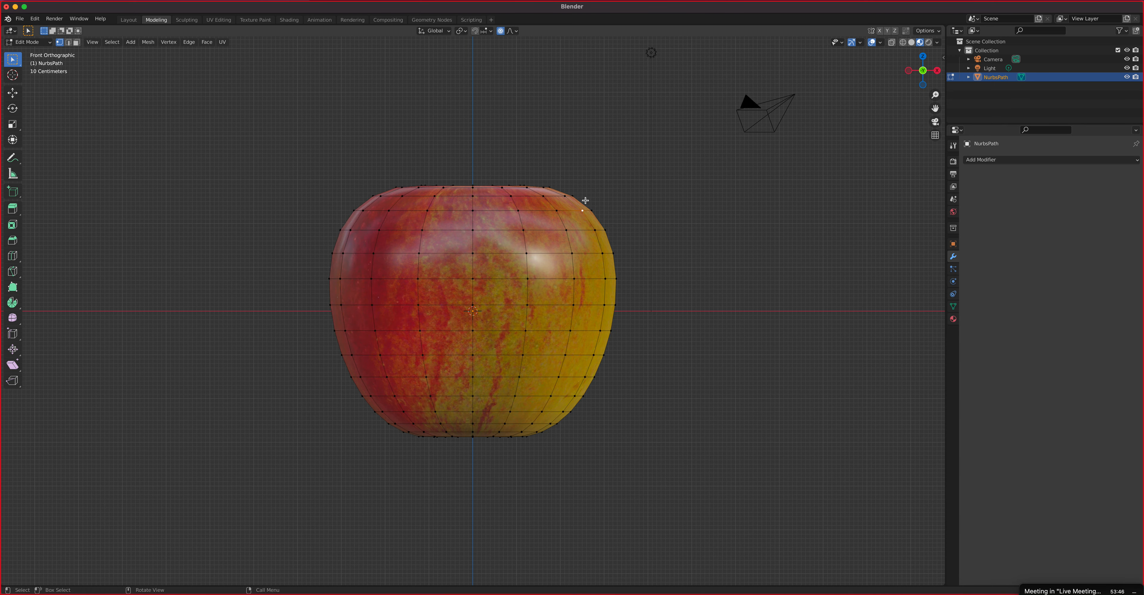
{"action": "key", "text": "g"}
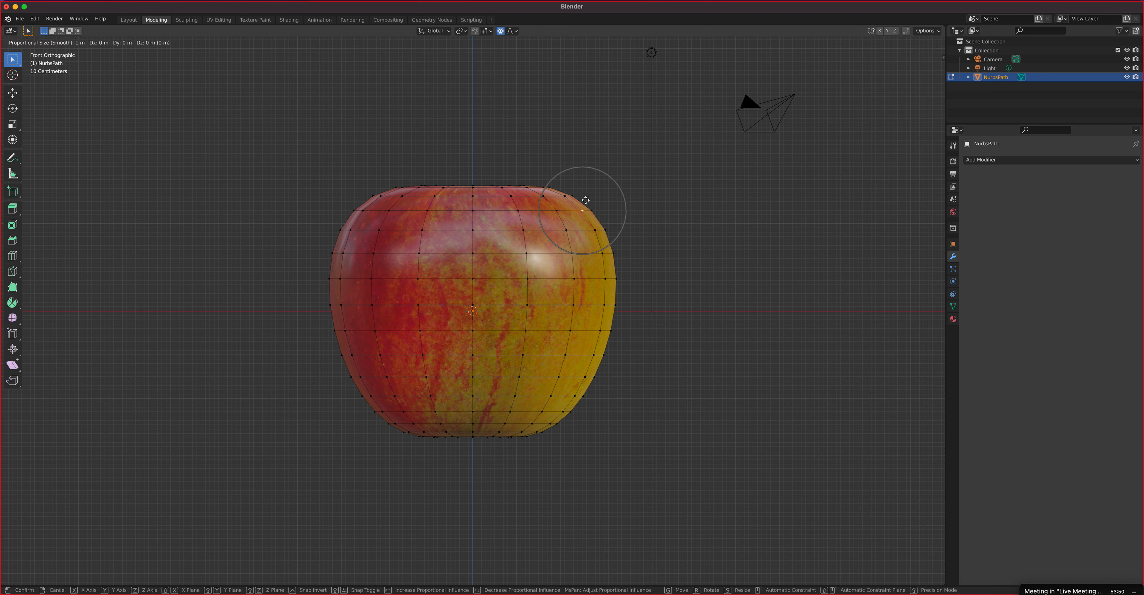
{"action": "scroll", "coordinate": [586, 200], "scroll_direction": "down", "scroll_amount": 5}
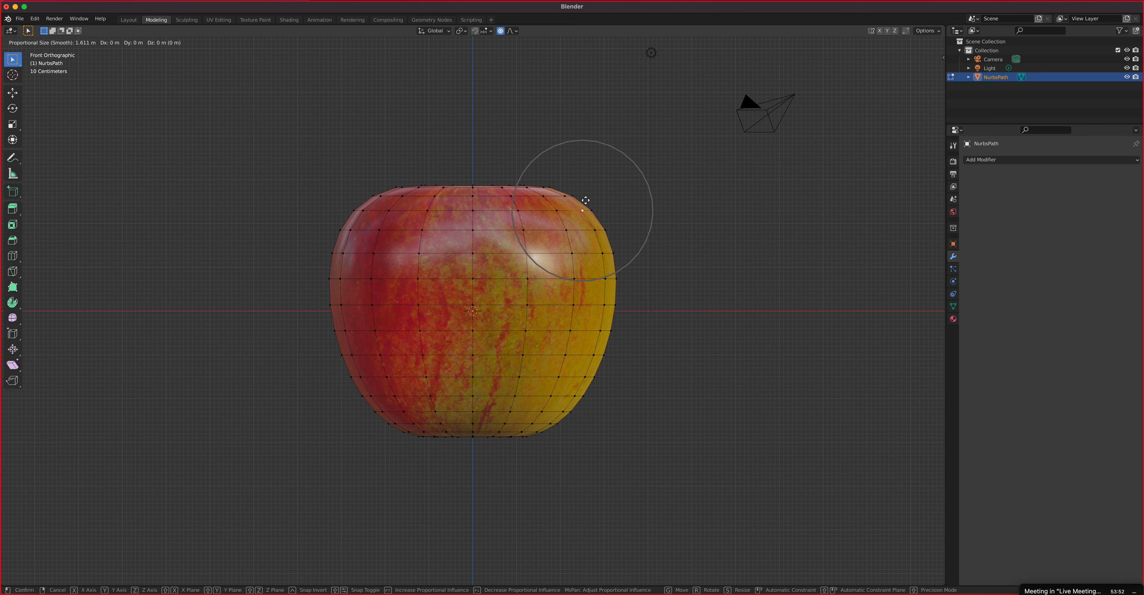
{"action": "scroll", "coordinate": [586, 201], "scroll_direction": "up", "scroll_amount": 2}
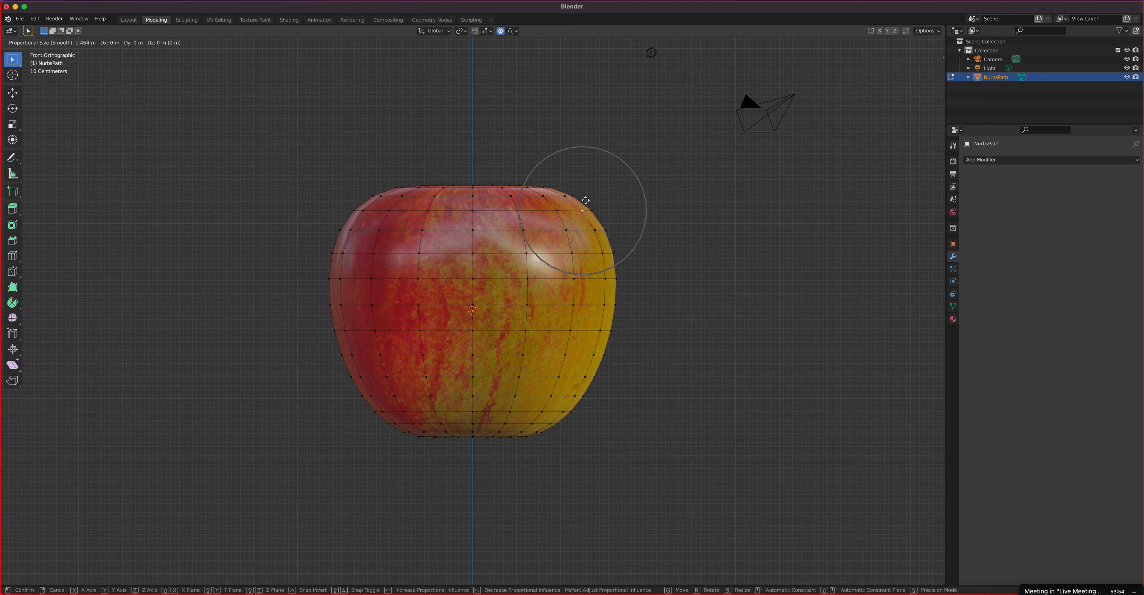
{"action": "scroll", "coordinate": [585, 201], "scroll_direction": "down", "scroll_amount": 4}
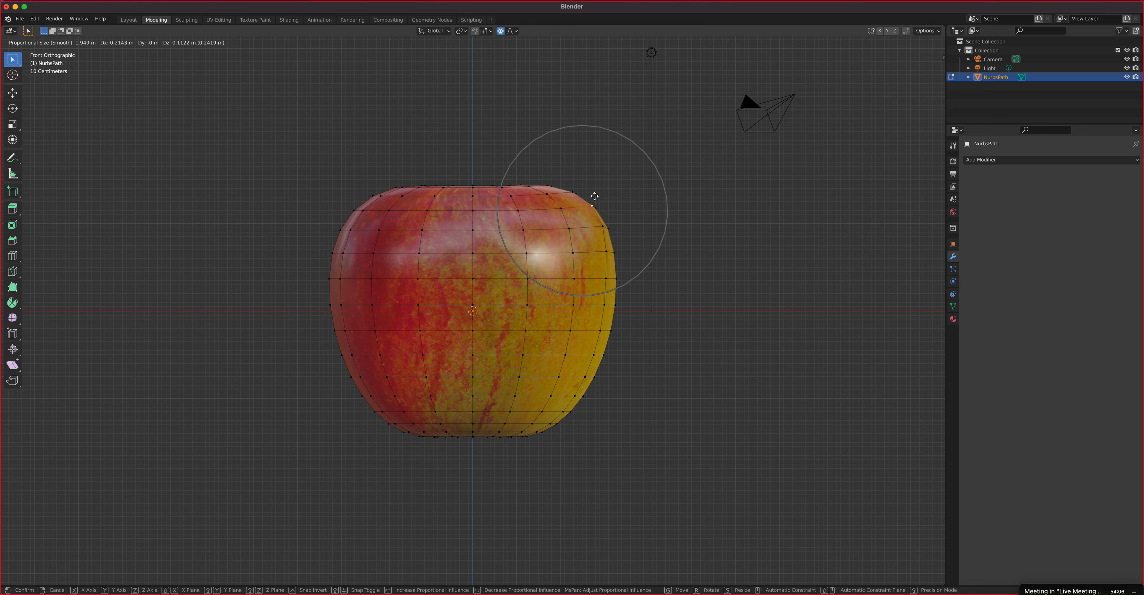
{"action": "scroll", "coordinate": [598, 196], "scroll_direction": "down", "scroll_amount": 6}
{"action": "scroll", "coordinate": [597, 199], "scroll_direction": "down", "scroll_amount": 1}
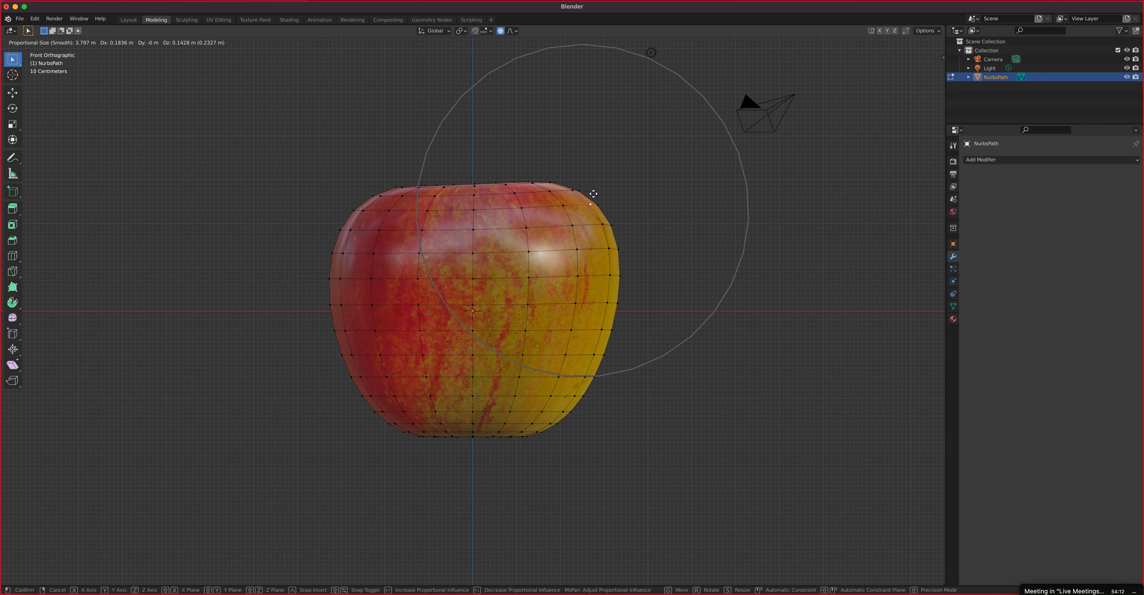
{"action": "left_click", "coordinate": [602, 217]}
- Nudge a vertex at the lower left edge of the apple's base slightly down and outward with proportional editing
{"action": "left_click", "coordinate": [411, 433]}
{"action": "key", "text": "g"}
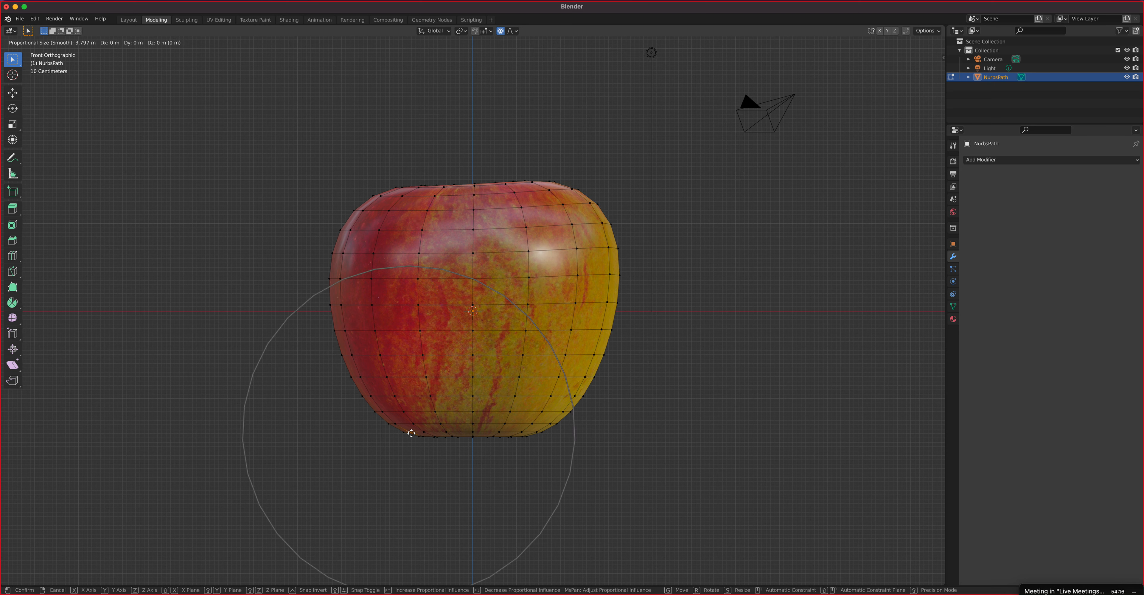
{"action": "left_click", "coordinate": [444, 405]}
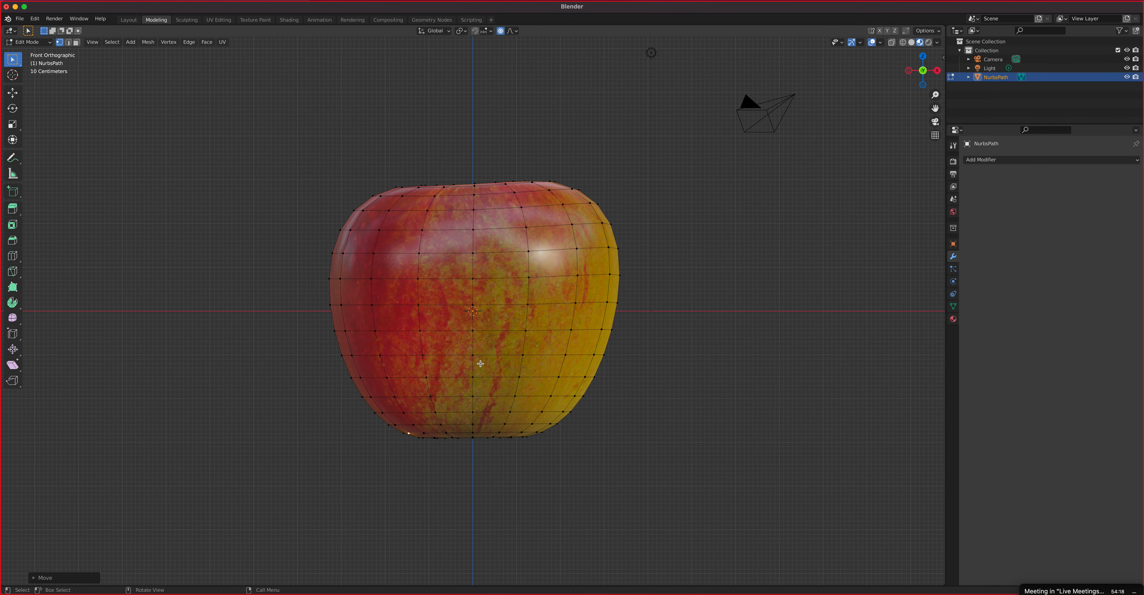
- From the right side view, proportionally raise a vertex on the upper right shoulder and lower one at the base's left edge
{"action": "key", "text": "KP_3"}
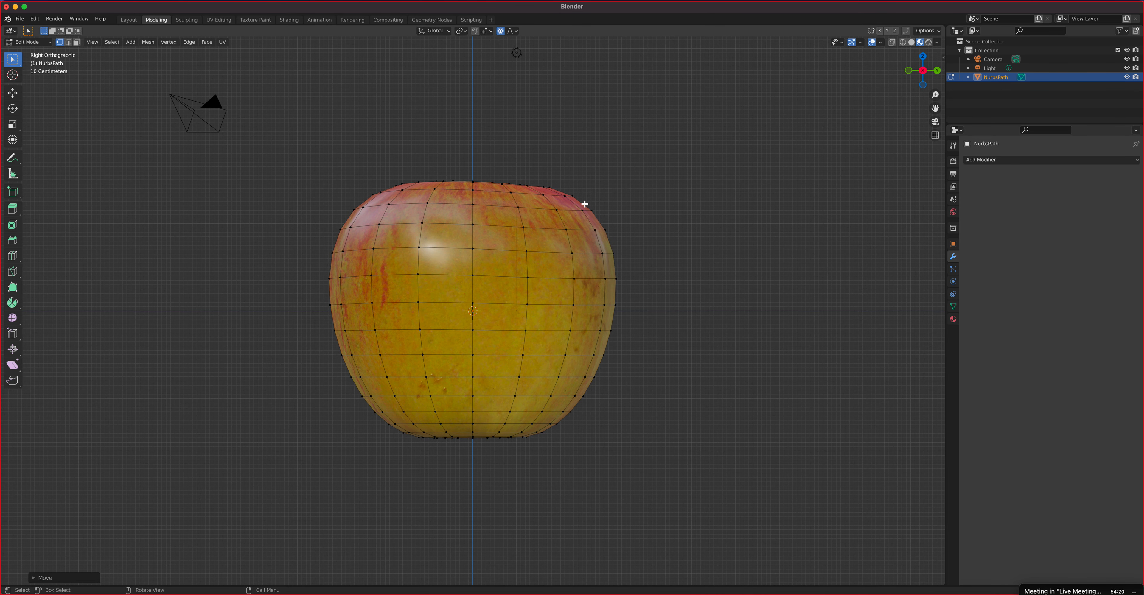
{"action": "left_click", "coordinate": [573, 196]}
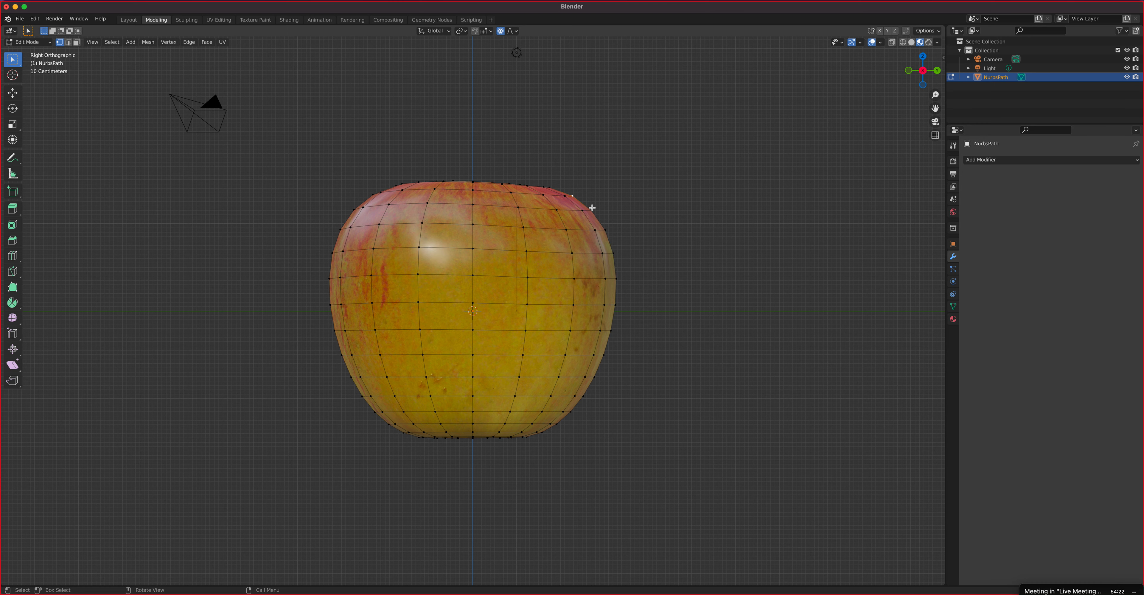
{"action": "key", "text": "g"}
{"action": "left_click", "coordinate": [589, 224]}
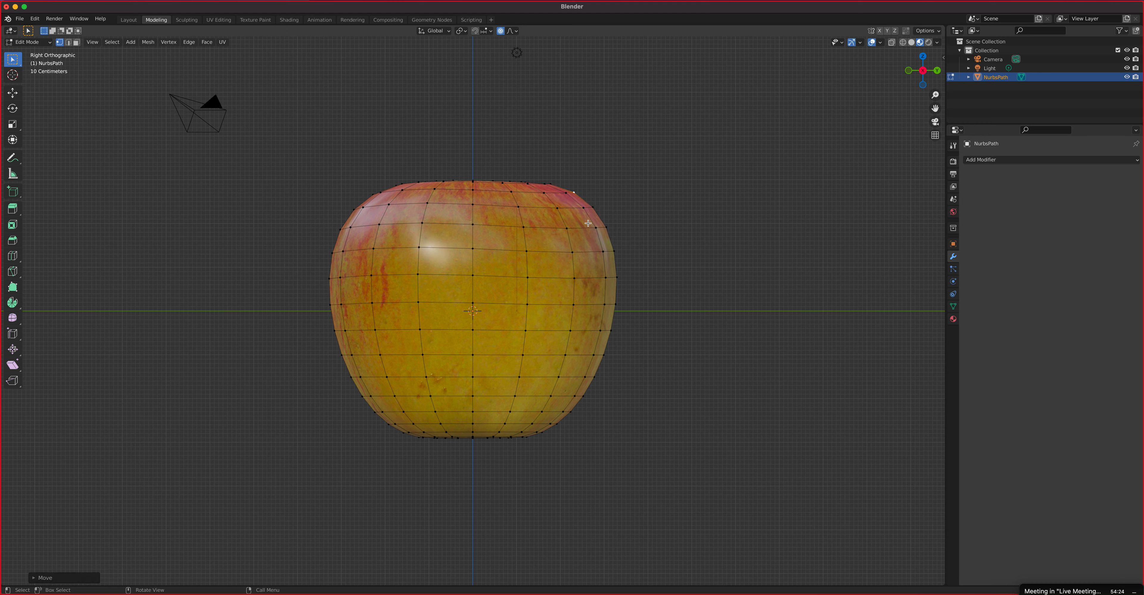
{"action": "left_click", "coordinate": [420, 440]}
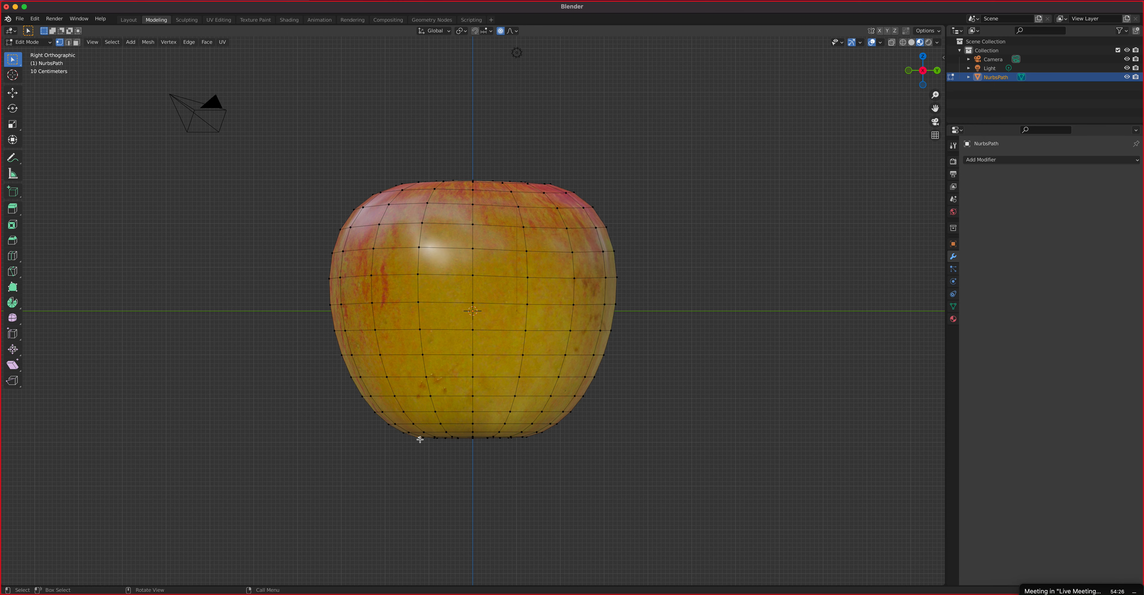
{"action": "key", "text": "g"}
{"action": "left_click", "coordinate": [417, 441]}
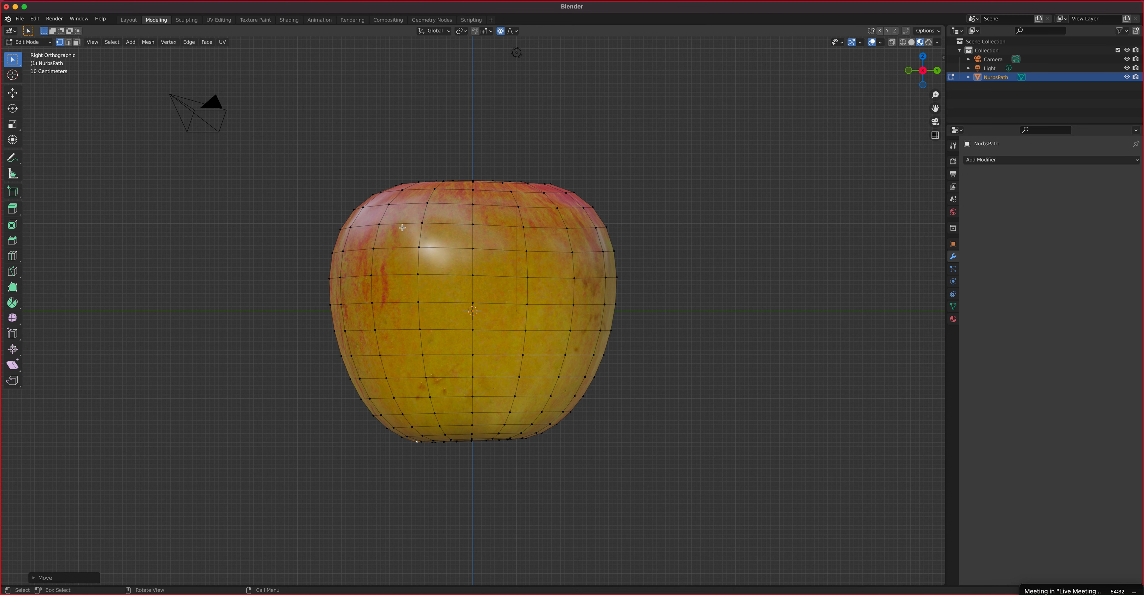
- Put the apple into Sculpt Mode and choose the Grab brush with a radius of 500 px
{"action": "key", "text": "Tab"}
{"action": "left_click", "coordinate": [28, 42]}
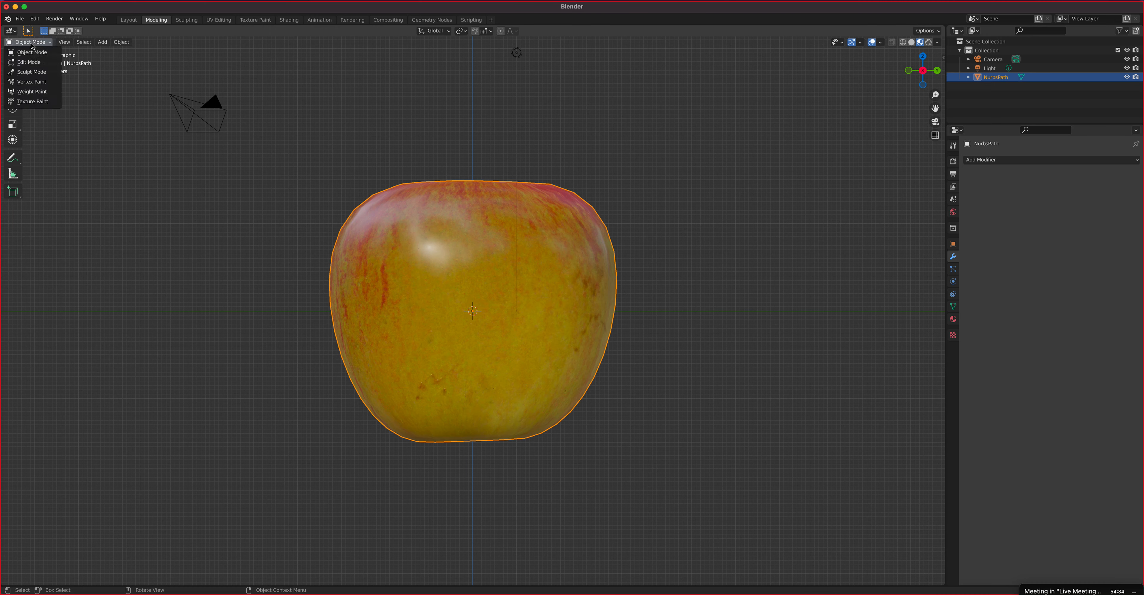
{"action": "left_click", "coordinate": [36, 72]}
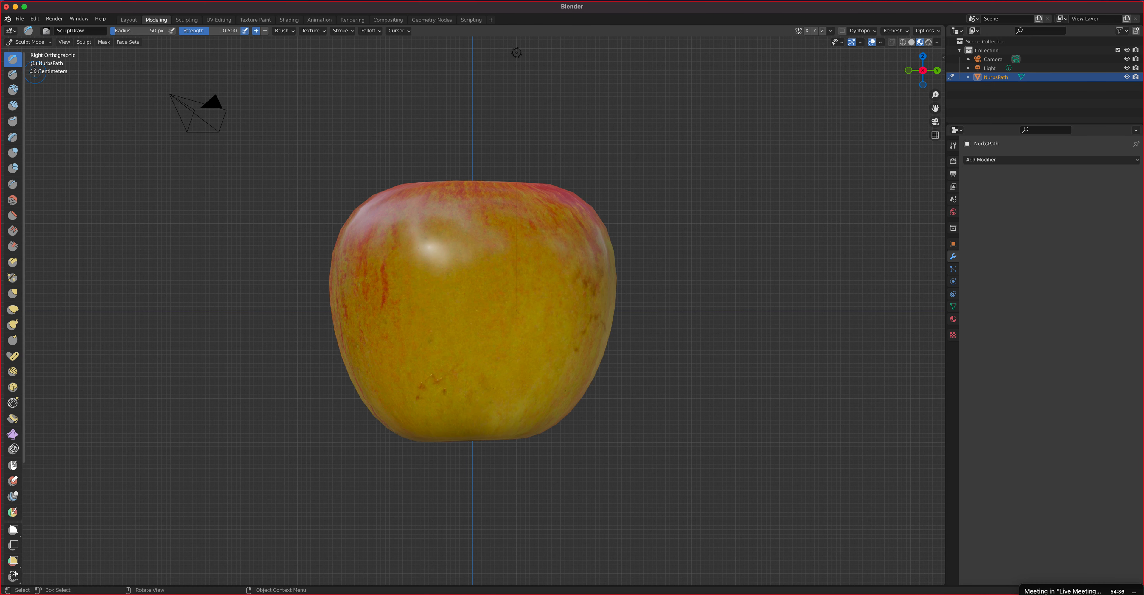
{"action": "left_click", "coordinate": [11, 295]}
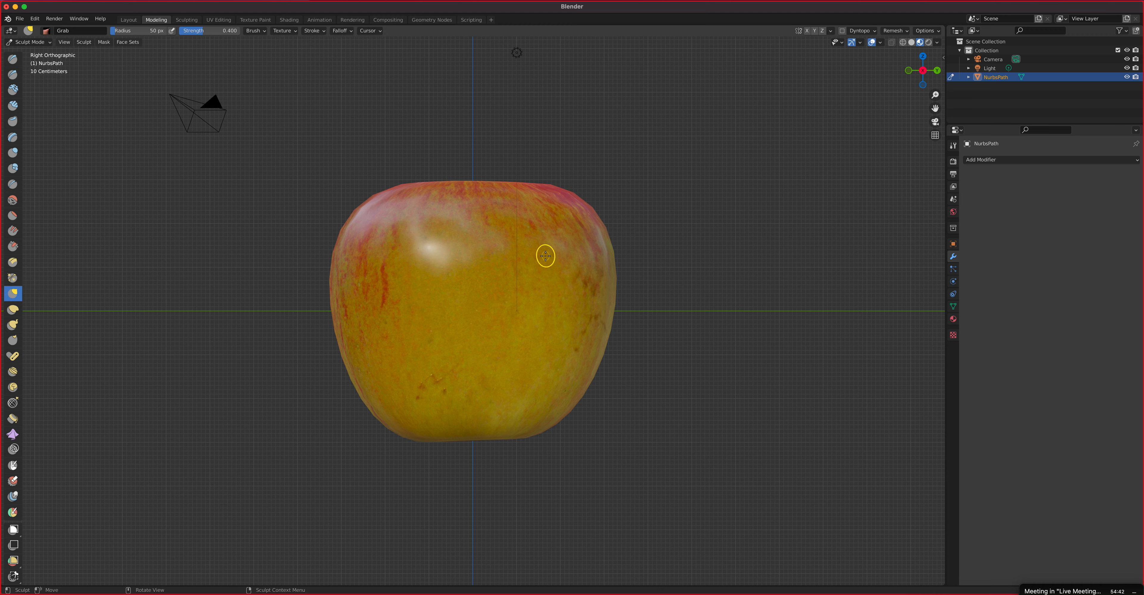
{"action": "left_click_drag", "start_coordinate": [117, 33], "coordinate": [133, 33]}
{"action": "key", "text": "f"}
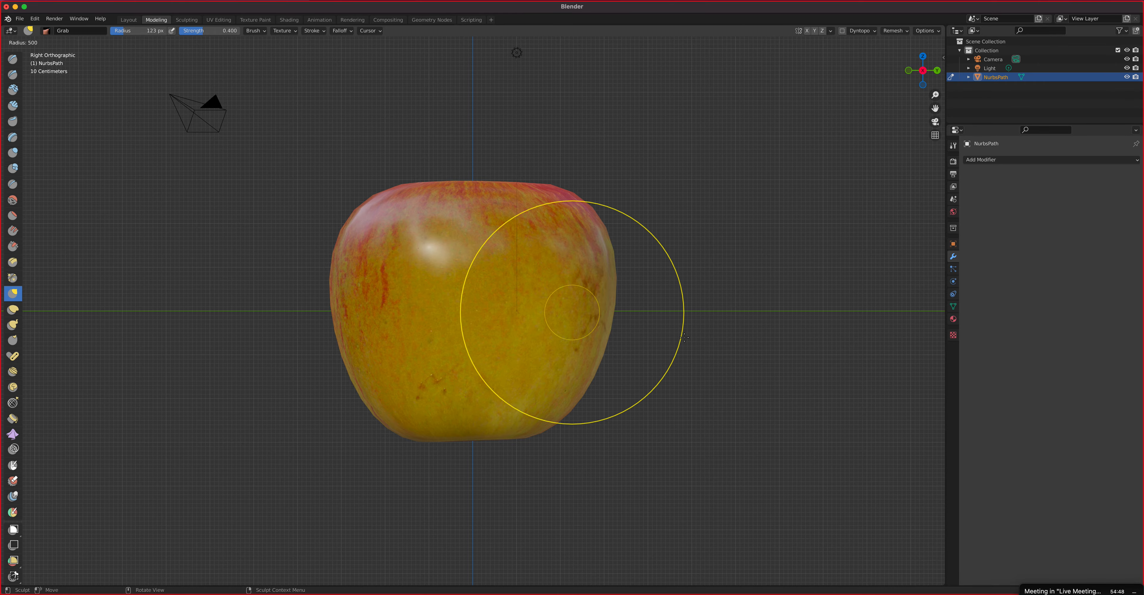
{"action": "left_click", "coordinate": [625, 294]}
- Grab and pull the apple's upper rim and sides from several angles, including from above, to make its shape irregular
{"action": "middle_click_drag", "start_coordinate": [598, 274], "coordinate": [489, 223]}
{"action": "scroll", "coordinate": [469, 216], "scroll_direction": "up", "scroll_amount": 2}
{"action": "scroll", "coordinate": [469, 216], "scroll_direction": "up", "scroll_amount": 1}
{"action": "left_click_drag", "start_coordinate": [346, 142], "coordinate": [345, 133]}
{"action": "left_click_drag", "start_coordinate": [298, 328], "coordinate": [303, 333]}
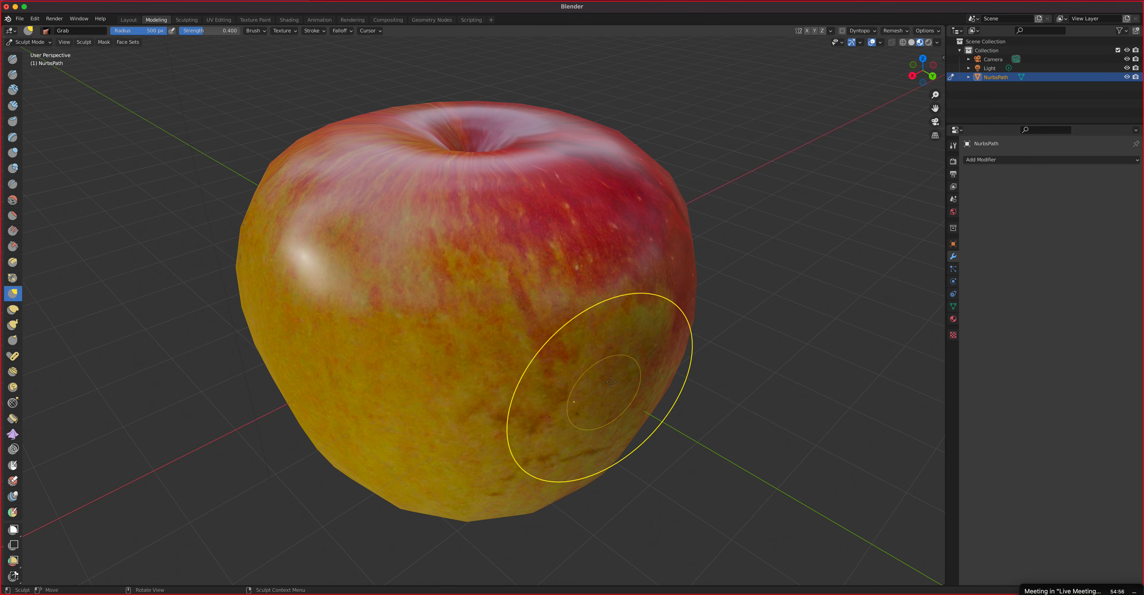
{"action": "middle_click_drag", "start_coordinate": [624, 269], "coordinate": [606, 357]}
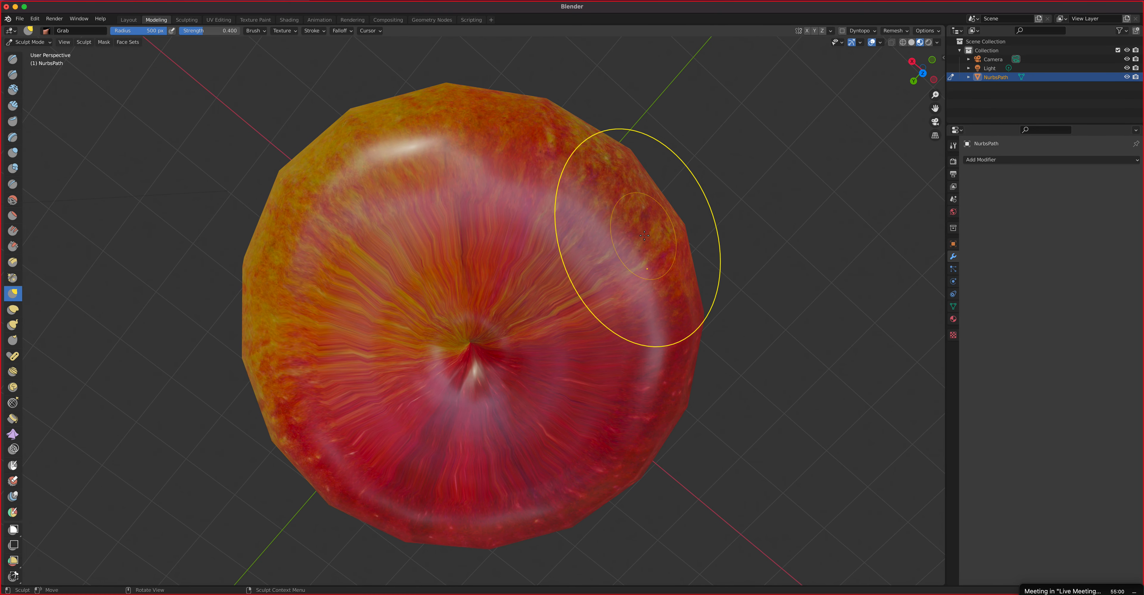
{"action": "key", "text": "KP_7"}
{"action": "left_click_drag", "start_coordinate": [336, 170], "coordinate": [284, 235]}
{"action": "mouse_move", "coordinate": [333, 245]}
{"action": "middle_mouse_down"}
{"action": "mouse_move", "coordinate": [591, 198]}
{"action": "mouse_move", "coordinate": [595, 182]}
{"action": "middle_mouse_up"}
{"action": "scroll", "coordinate": [595, 182], "scroll_direction": "down", "scroll_amount": 8}
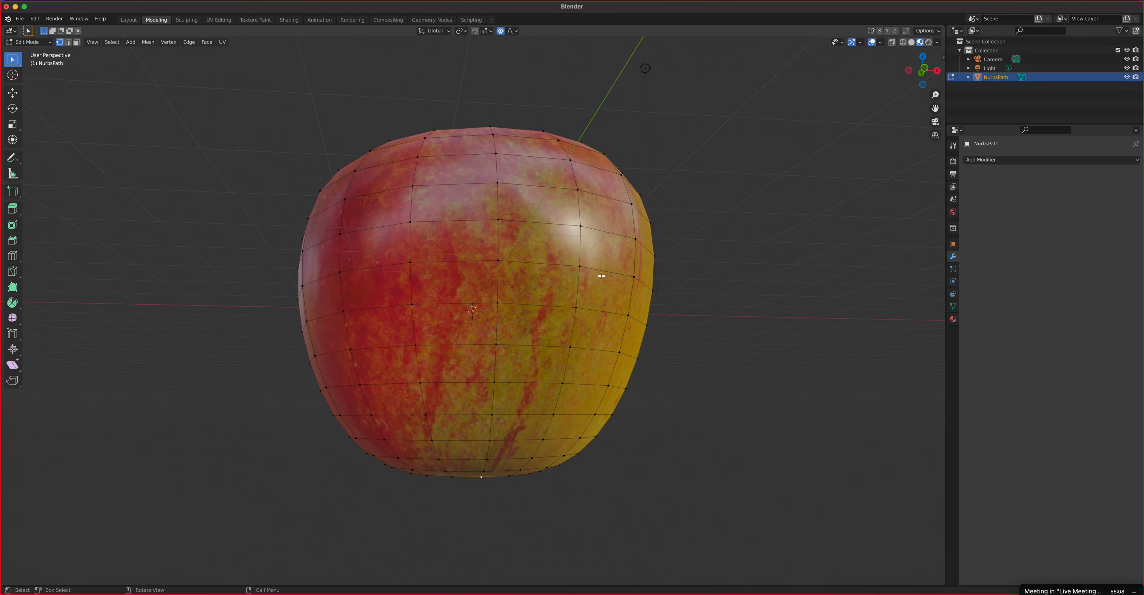
{"action": "middle_click_drag", "start_coordinate": [601, 275], "coordinate": [563, 297]}
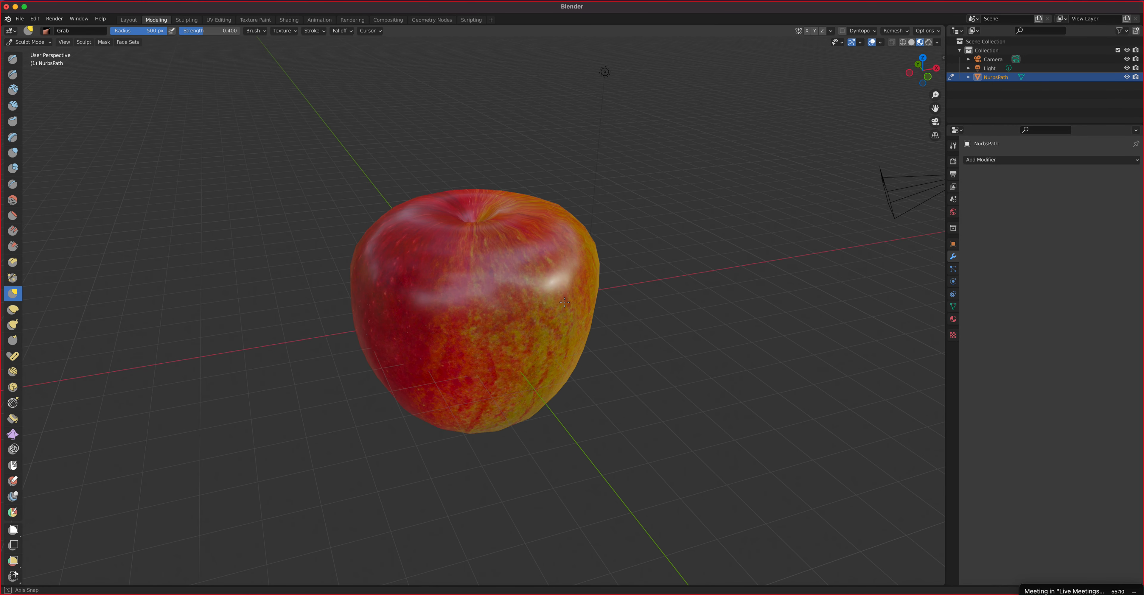
- Return to Object Mode and add a Subdivision Surface modifier to the apple
{"action": "scroll", "coordinate": [561, 299], "scroll_direction": "up", "scroll_amount": 10}
{"action": "left_click", "coordinate": [29, 42]}
{"action": "left_click", "coordinate": [31, 53]}
{"action": "mouse_move", "coordinate": [519, 195]}
{"action": "middle_mouse_down"}
{"action": "mouse_move", "coordinate": [511, 220]}
{"action": "mouse_move", "coordinate": [500, 188]}
{"action": "middle_mouse_up"}
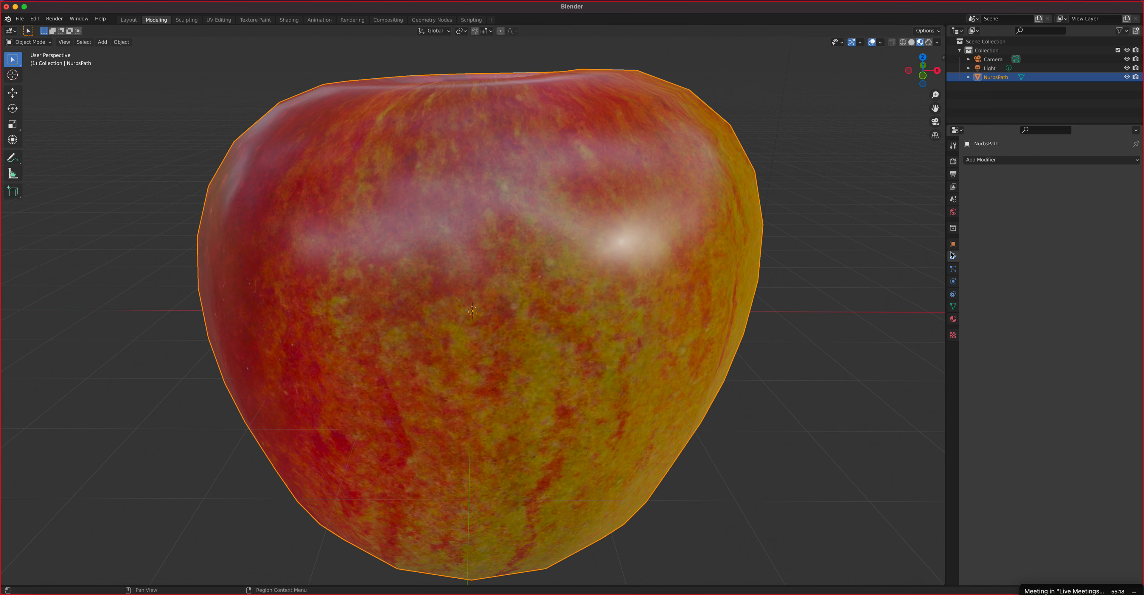
{"action": "left_click", "coordinate": [1003, 160]}
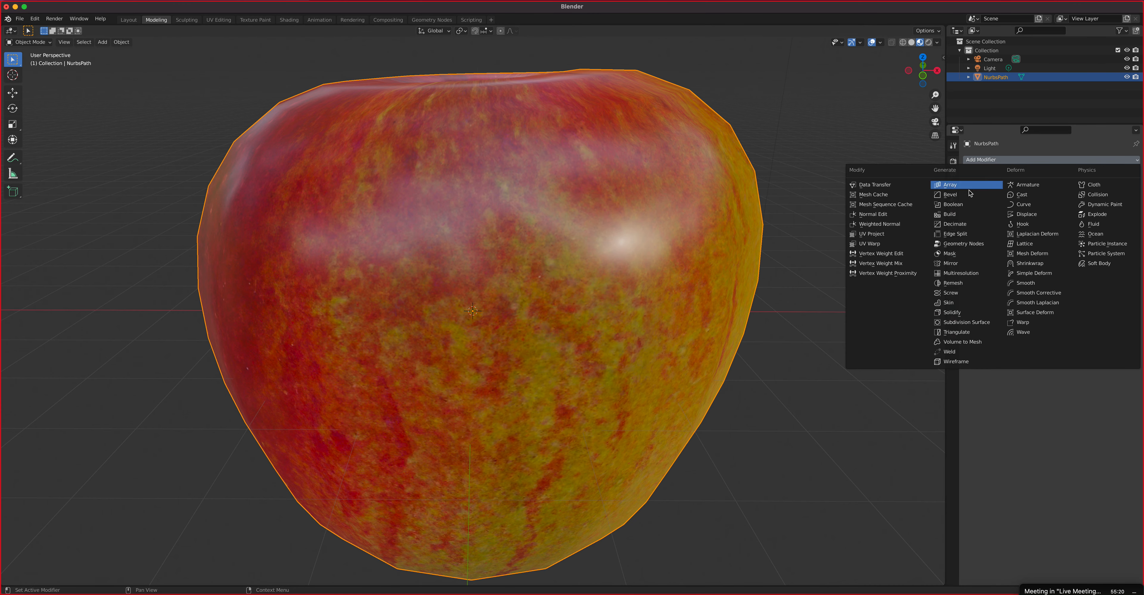
{"action": "left_click", "coordinate": [966, 322]}
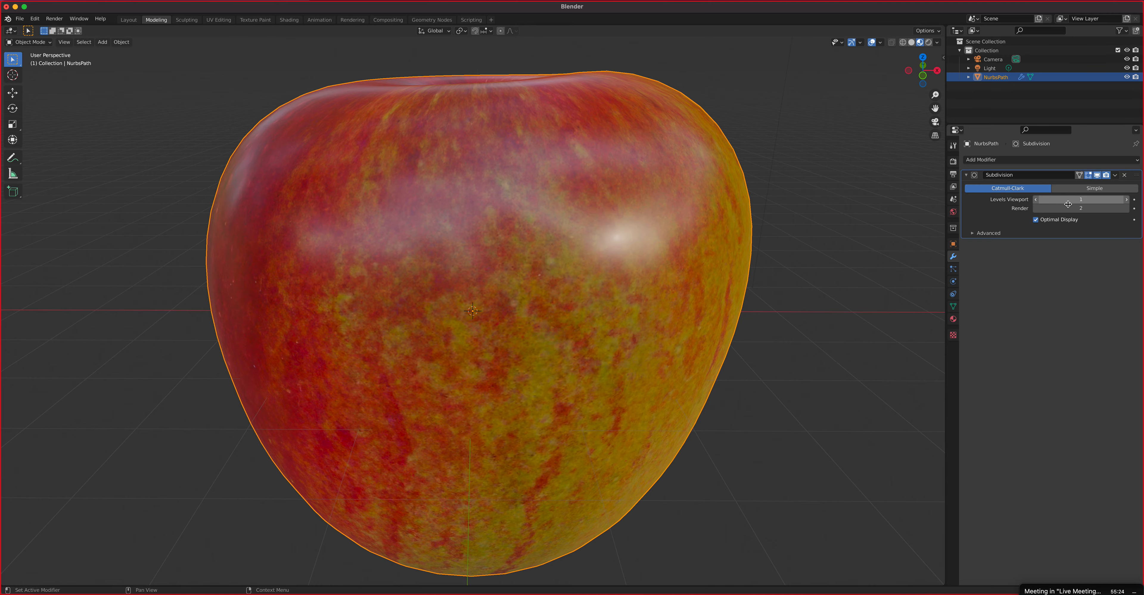
- Compare the apple's outline with the Subdivision modifier's viewport display off and on
{"action": "mouse_move", "coordinate": [626, 260]}
{"action": "middle_mouse_down"}
{"action": "mouse_move", "coordinate": [623, 302]}
{"action": "mouse_move", "coordinate": [581, 224]}
{"action": "mouse_move", "coordinate": [609, 258]}
{"action": "middle_mouse_up"}
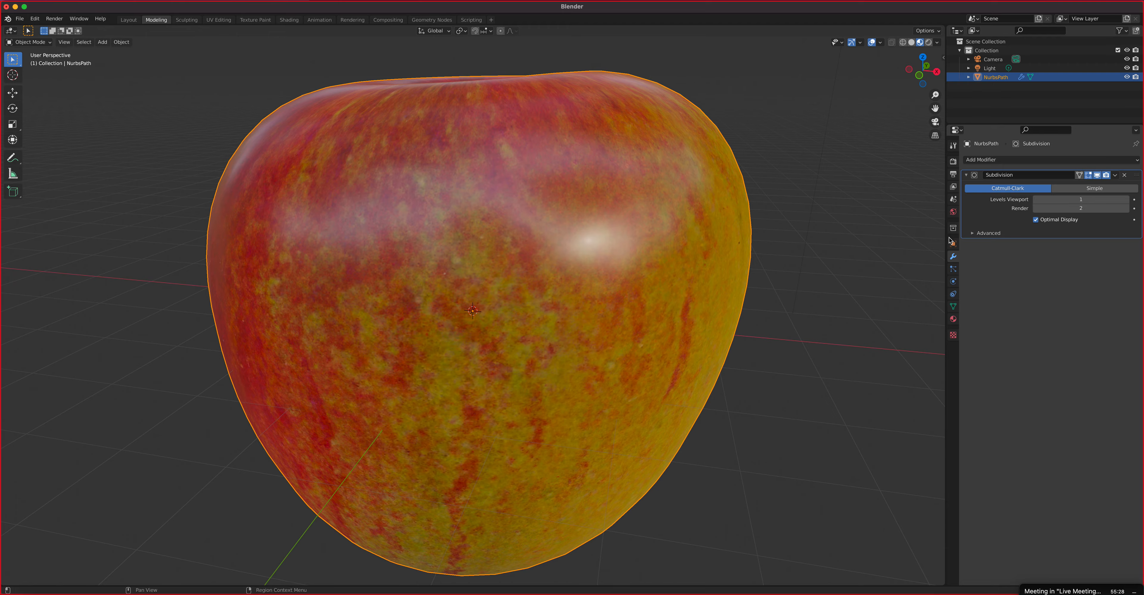
{"action": "left_click", "coordinate": [1097, 176]}
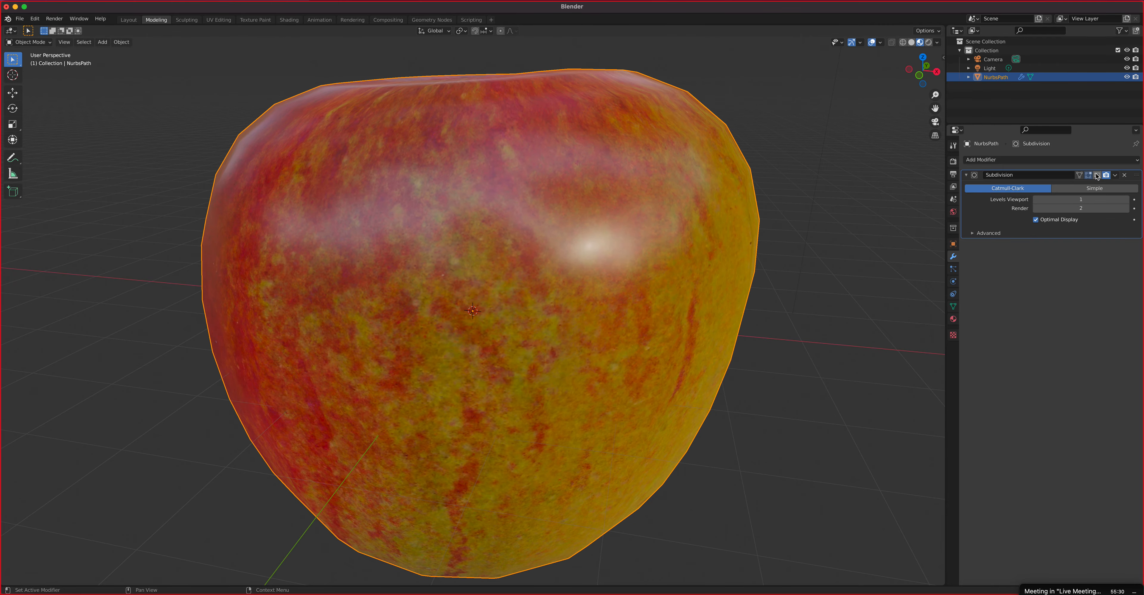
{"action": "left_click", "coordinate": [1097, 175]}
{"action": "mouse_move", "coordinate": [604, 281]}
{"action": "middle_mouse_down"}
{"action": "mouse_move", "coordinate": [586, 309]}
{"action": "mouse_move", "coordinate": [521, 197]}
{"action": "mouse_move", "coordinate": [554, 307]}
{"action": "mouse_move", "coordinate": [528, 355]}
{"action": "mouse_move", "coordinate": [592, 313]}
{"action": "mouse_move", "coordinate": [495, 328]}
{"action": "middle_mouse_up"}
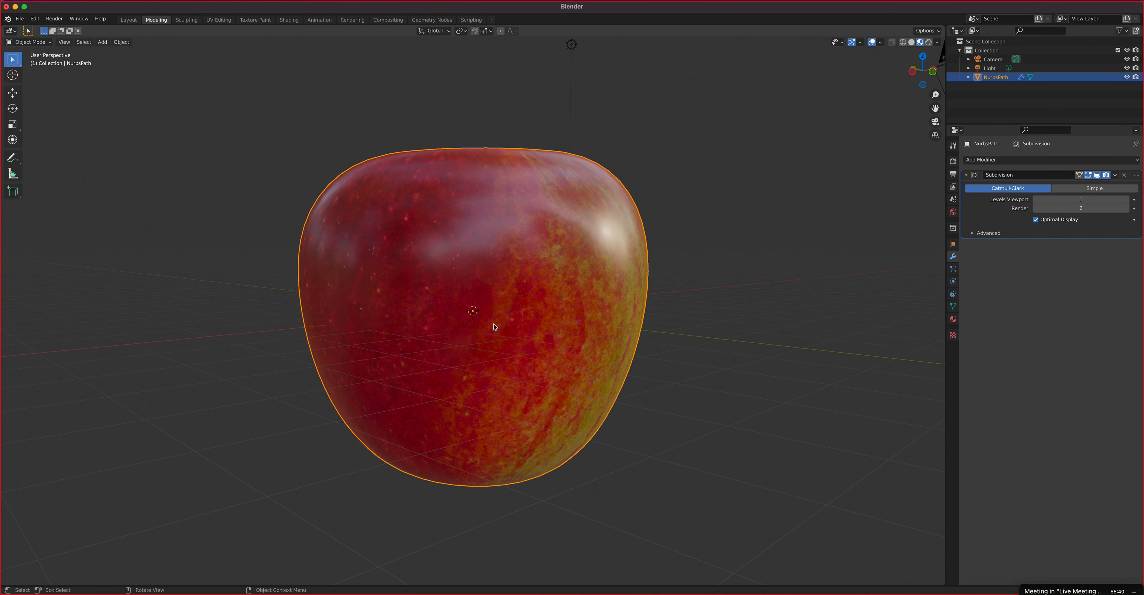
- Save the scene to the Desktop as Apple.blend
{"action": "key", "text": "super+s"}
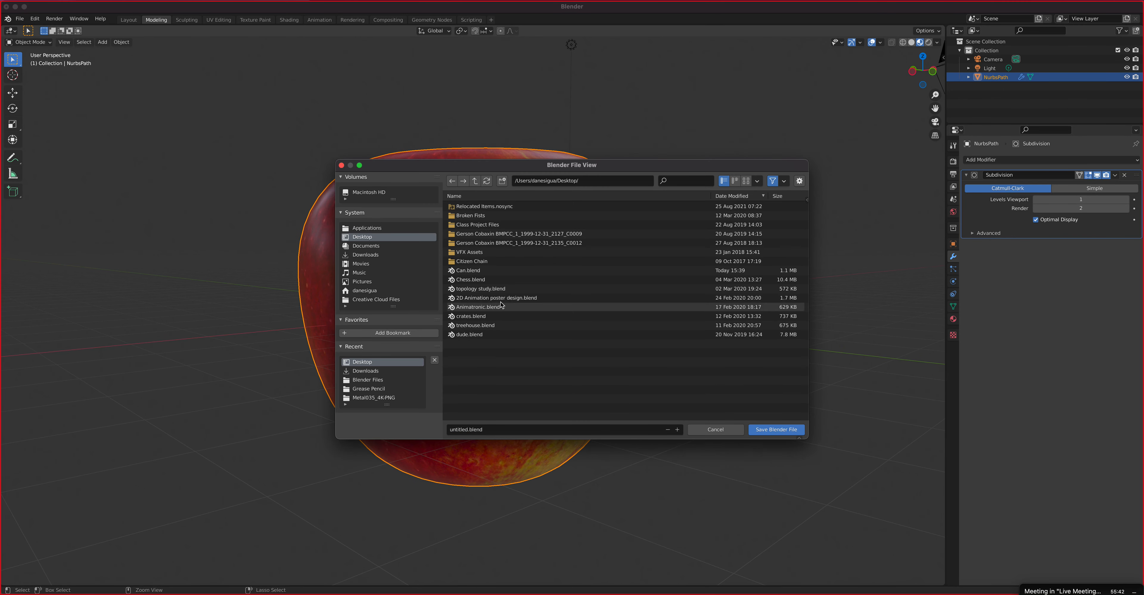
{"action": "left_click", "coordinate": [488, 431]}
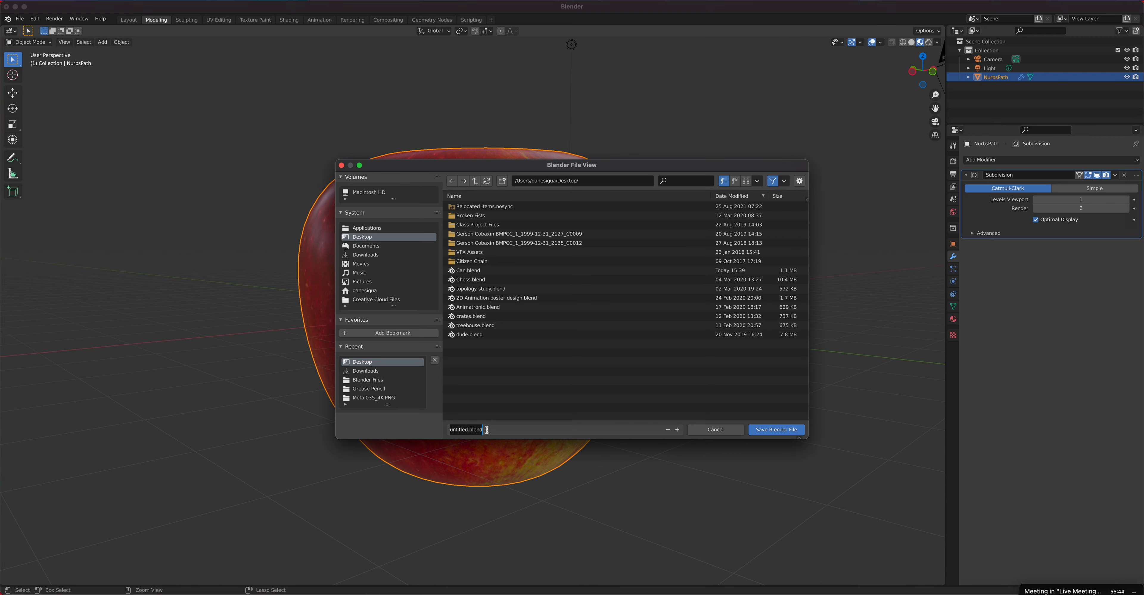
{"action": "type", "text": "Ap"}
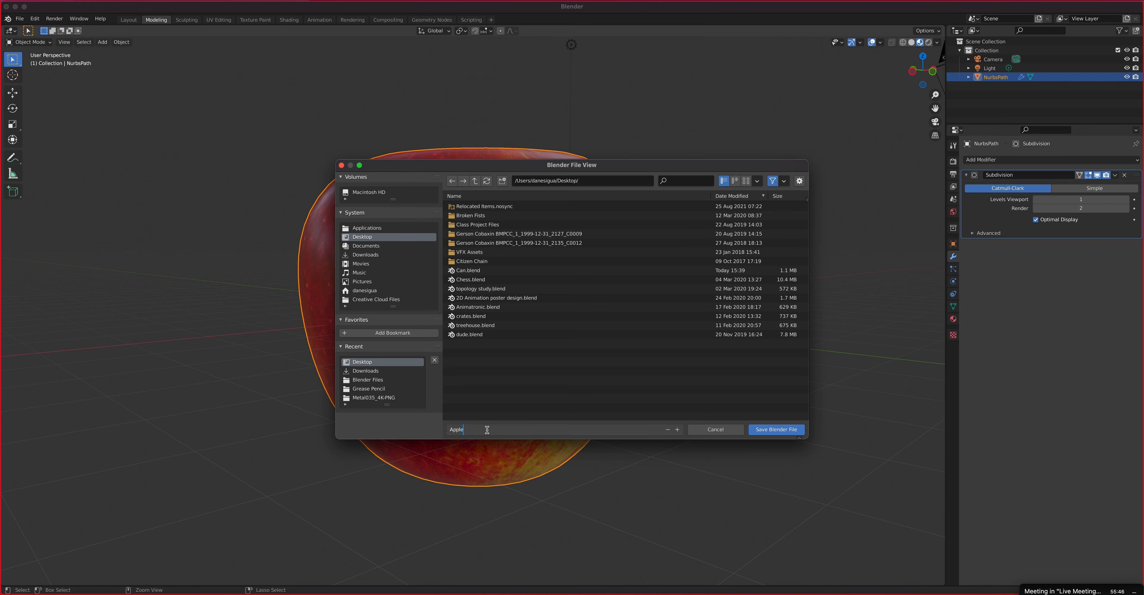
{"action": "type", "text": "ple"}
{"action": "key", "text": "Return"}
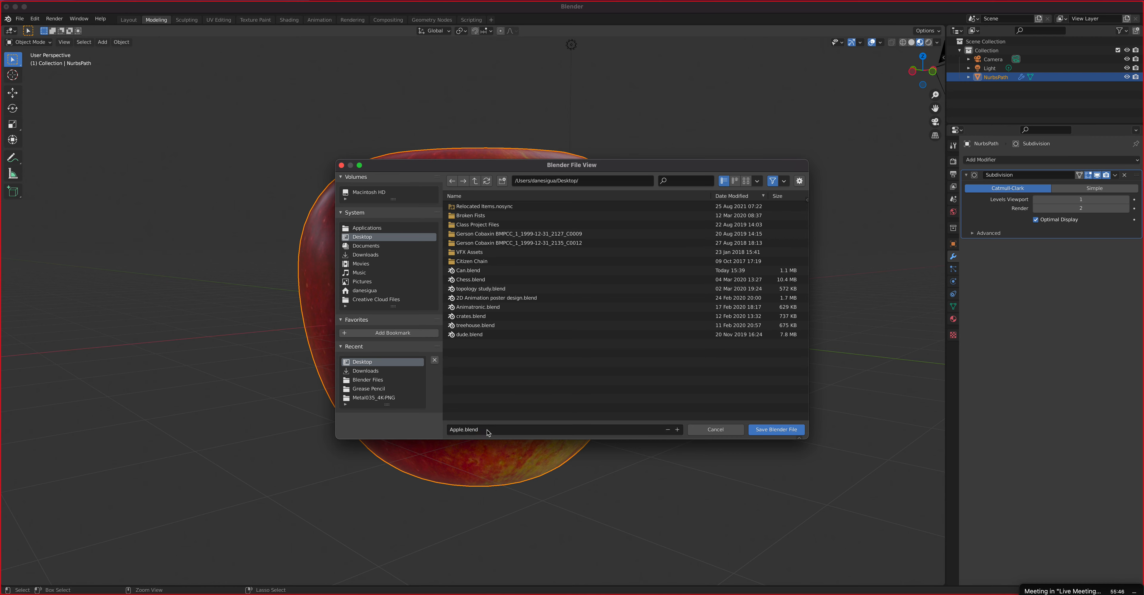
{"action": "left_click", "coordinate": [793, 431]}
{"action": "scroll", "coordinate": [476, 362], "scroll_direction": "down", "scroll_amount": 3}
{"action": "middle_click_drag", "start_coordinate": [475, 362], "coordinate": [608, 339]}
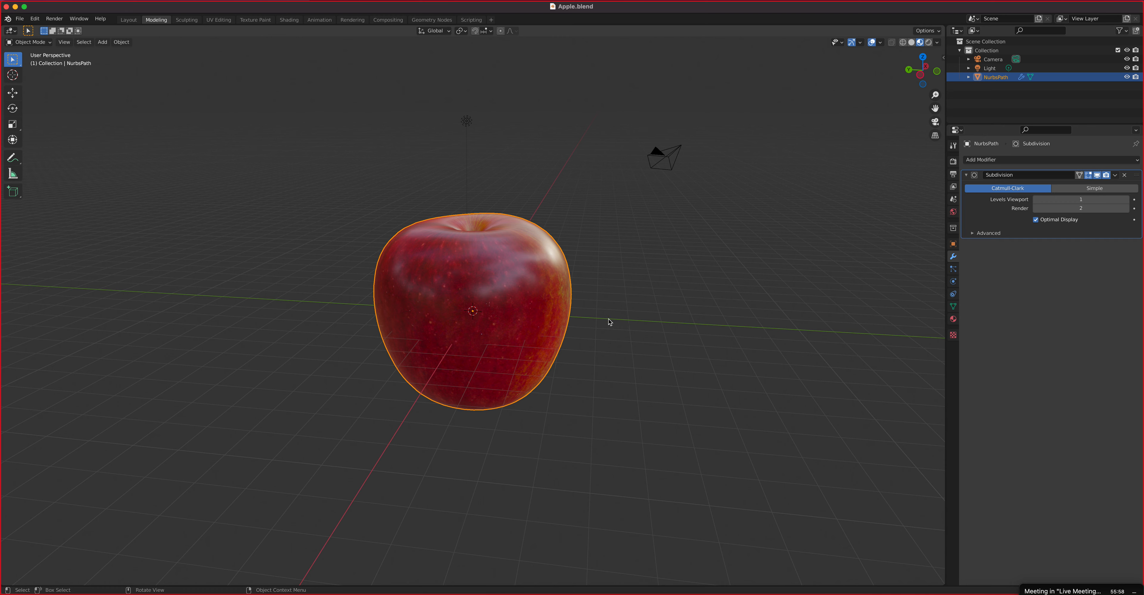
{"action": "middle_click_drag", "start_coordinate": [415, 300], "coordinate": [473, 301]}
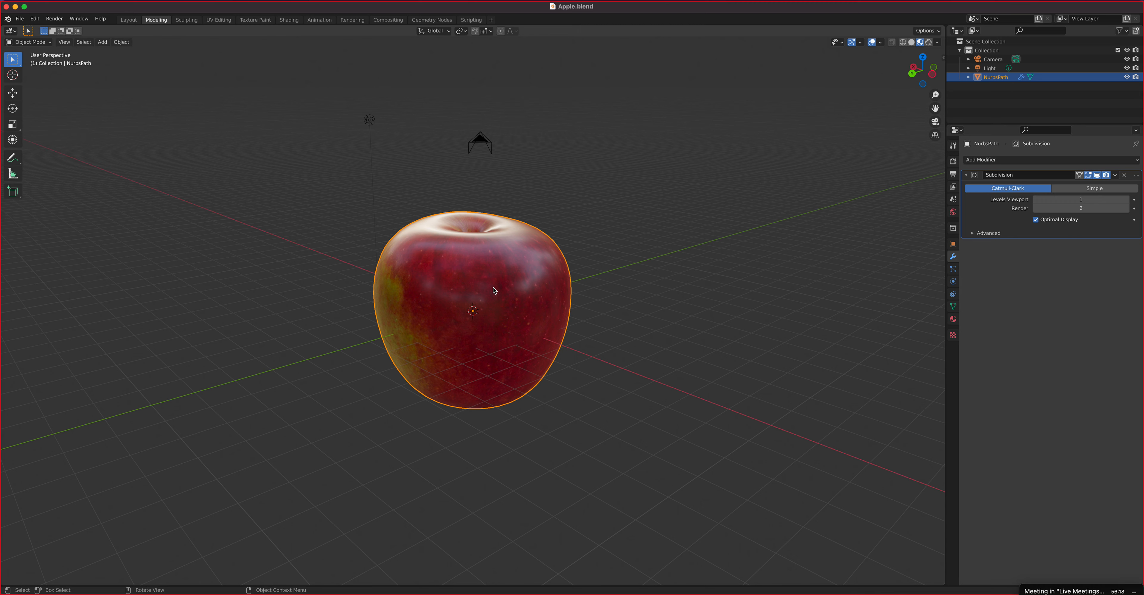
{"action": "middle_click_drag", "start_coordinate": [494, 290], "coordinate": [408, 287]}
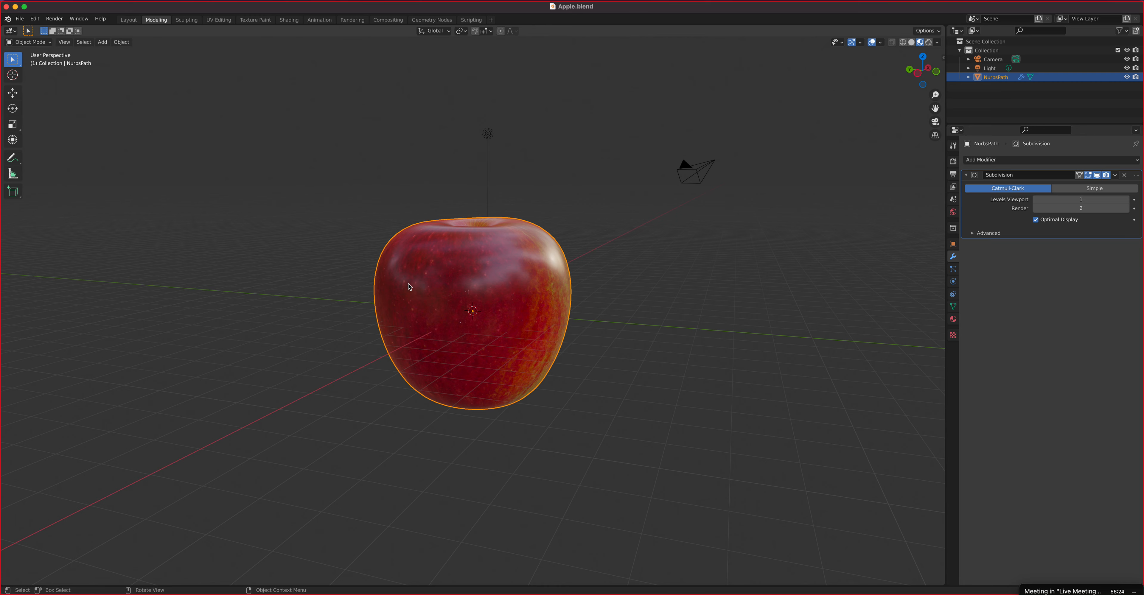